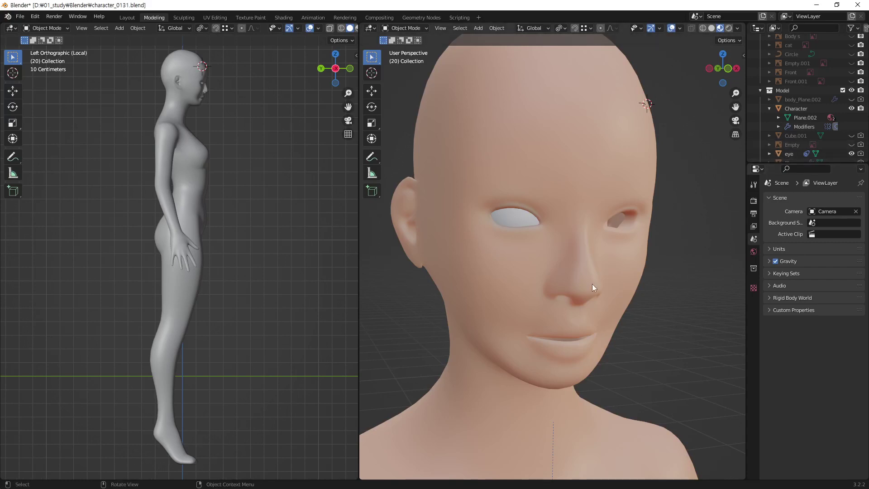
Step: Zoom out and switch the viewport to plain grey Solid shading
{"action": "middle_click_drag", "start_coordinate": [572, 218], "coordinate": [532, 370], "text": "ctrl"}
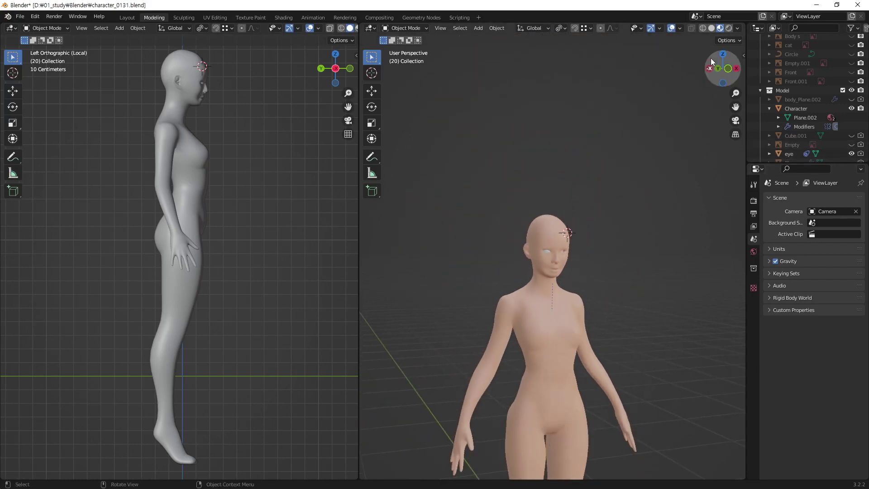
{"action": "left_click", "coordinate": [711, 29]}
{"action": "mouse_move", "coordinate": [559, 327]}
{"action": "middle_mouse_down"}
{"action": "mouse_move", "coordinate": [545, 363]}
{"action": "mouse_move", "coordinate": [524, 221]}
{"action": "mouse_move", "coordinate": [646, 241]}
{"action": "mouse_move", "coordinate": [624, 222]}
{"action": "mouse_move", "coordinate": [523, 235]}
{"action": "mouse_move", "coordinate": [517, 293]}
{"action": "mouse_move", "coordinate": [568, 184]}
{"action": "mouse_move", "coordinate": [531, 290]}
{"action": "mouse_move", "coordinate": [555, 268]}
{"action": "middle_mouse_up"}
Step: Zoom, orbit and pan to a centred frontal view of the head and eyes
{"action": "scroll", "coordinate": [567, 194], "scroll_direction": "up", "scroll_amount": 5}
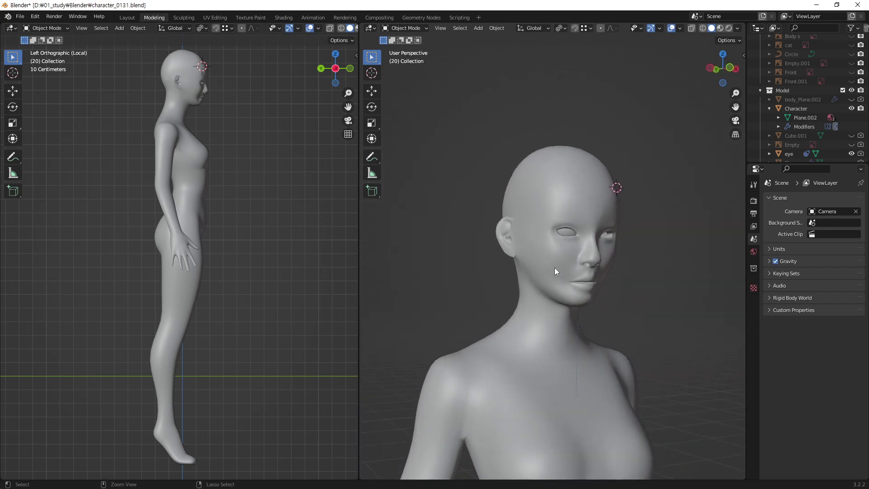
{"action": "scroll", "coordinate": [596, 170], "scroll_direction": "up", "scroll_amount": 3}
{"action": "scroll", "coordinate": [620, 163], "scroll_direction": "up", "scroll_amount": 2}
{"action": "scroll", "coordinate": [590, 251], "scroll_direction": "up", "scroll_amount": 2}
{"action": "scroll", "coordinate": [586, 246], "scroll_direction": "down", "scroll_amount": 3}
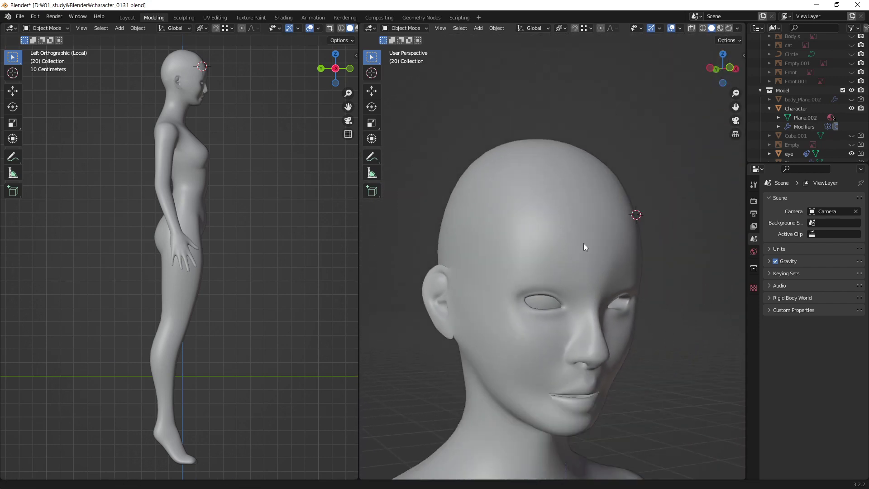
{"action": "scroll", "coordinate": [590, 249], "scroll_direction": "down", "scroll_amount": 2}
{"action": "scroll", "coordinate": [608, 217], "scroll_direction": "up", "scroll_amount": 2}
{"action": "scroll", "coordinate": [569, 292], "scroll_direction": "up", "scroll_amount": 2}
{"action": "mouse_move", "coordinate": [569, 292]}
{"action": "middle_mouse_down"}
{"action": "mouse_move", "coordinate": [557, 253]}
{"action": "mouse_move", "coordinate": [566, 268]}
{"action": "mouse_move", "coordinate": [536, 264]}
{"action": "mouse_move", "coordinate": [529, 252]}
{"action": "mouse_move", "coordinate": [520, 260]}
{"action": "mouse_move", "coordinate": [562, 285]}
{"action": "mouse_move", "coordinate": [524, 285]}
{"action": "mouse_move", "coordinate": [549, 311]}
{"action": "mouse_move", "coordinate": [604, 290]}
{"action": "mouse_move", "coordinate": [581, 235]}
{"action": "middle_mouse_up"}
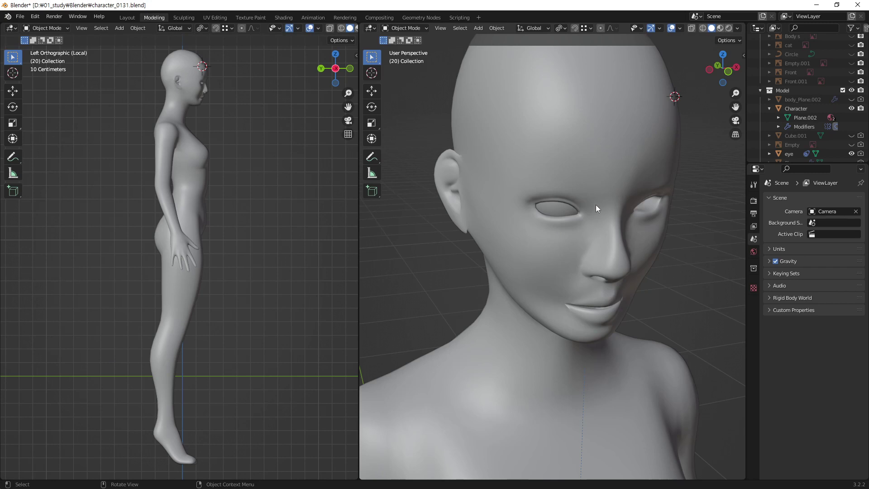
{"action": "mouse_move", "coordinate": [595, 204]}
{"action": "middle_mouse_down"}
{"action": "mouse_move", "coordinate": [595, 178]}
{"action": "mouse_move", "coordinate": [583, 184]}
{"action": "middle_mouse_up"}
{"action": "mouse_move", "coordinate": [560, 154]}
{"action": "middle_mouse_down", "text": "shift"}
{"action": "mouse_move", "coordinate": [580, 231]}
{"action": "mouse_move", "coordinate": [637, 263]}
{"action": "mouse_move", "coordinate": [573, 242]}
{"action": "mouse_move", "coordinate": [588, 286]}
{"action": "mouse_move", "coordinate": [537, 319]}
{"action": "mouse_move", "coordinate": [528, 297]}
{"action": "middle_mouse_up", "text": "shift"}
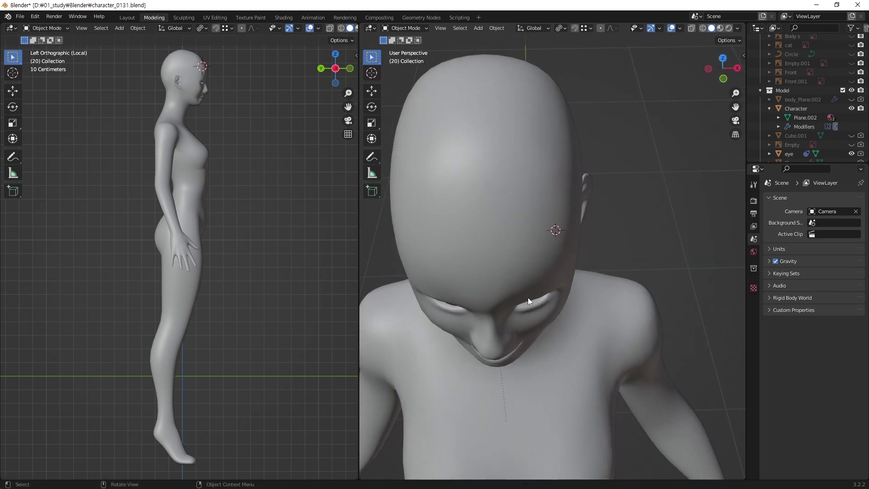
{"action": "middle_click_drag", "start_coordinate": [519, 235], "coordinate": [577, 221], "text": "shift"}
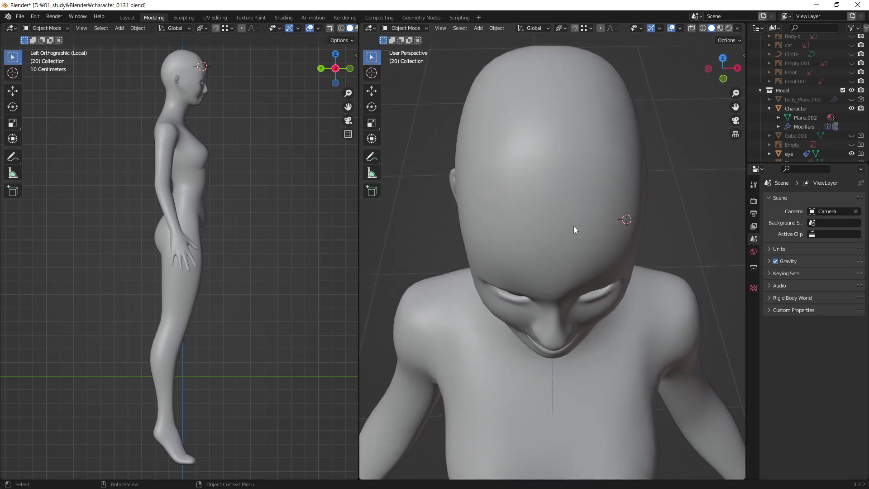
Step: Sketch the under-eye loop layout as red annotation strokes along the lower eyelid
{"action": "key", "text": "shift+space"}
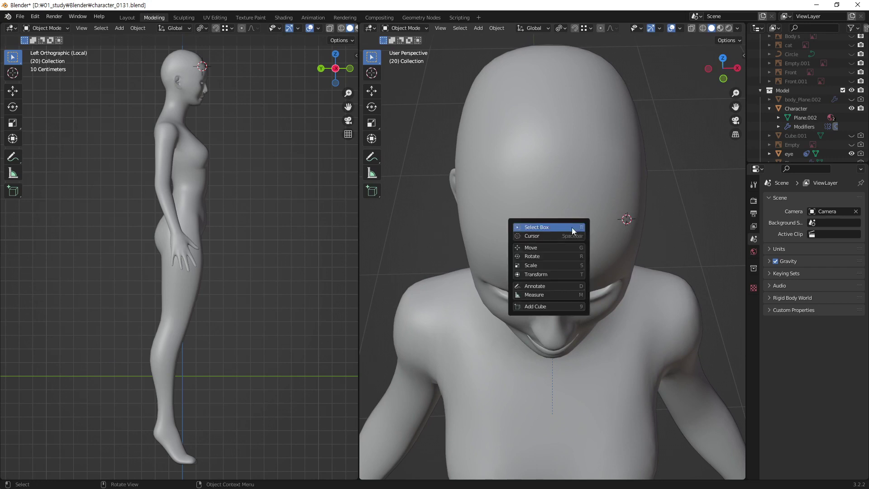
{"action": "key", "text": "d"}
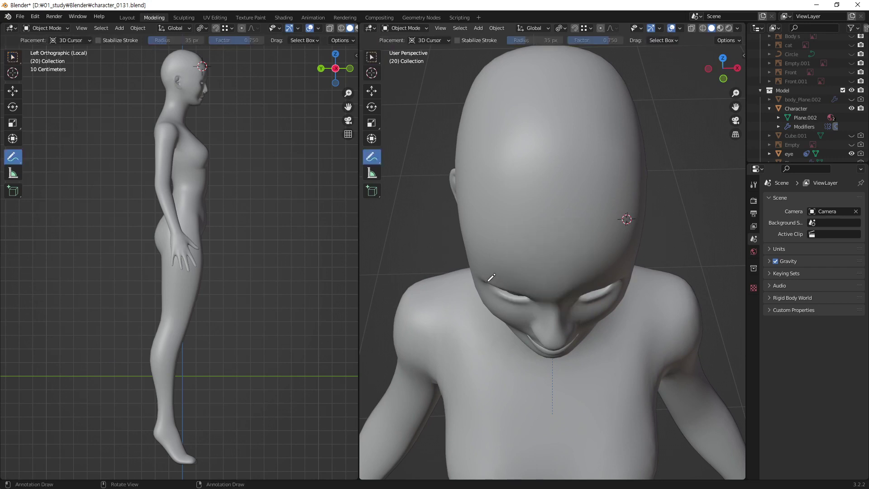
{"action": "left_click_drag", "start_coordinate": [488, 281], "coordinate": [493, 283]}
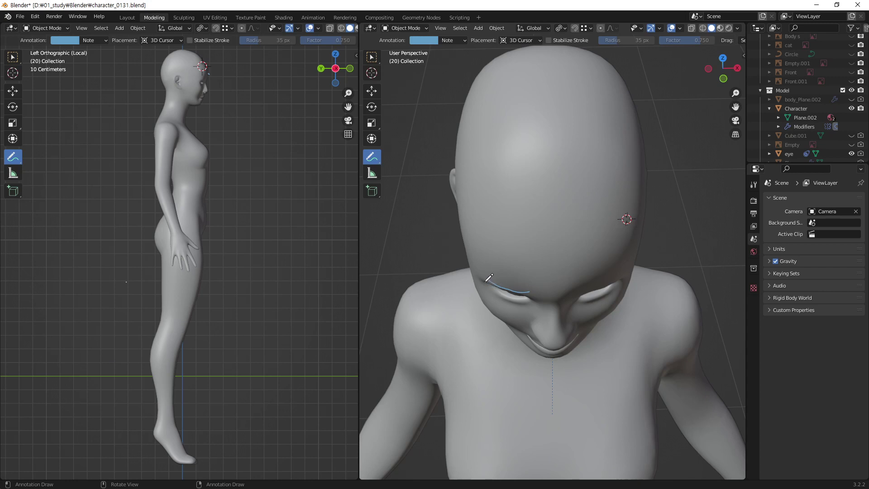
{"action": "left_click_drag", "start_coordinate": [488, 302], "coordinate": [514, 311]}
{"action": "left_click", "coordinate": [427, 40]}
{"action": "left_click_drag", "start_coordinate": [454, 116], "coordinate": [448, 124]}
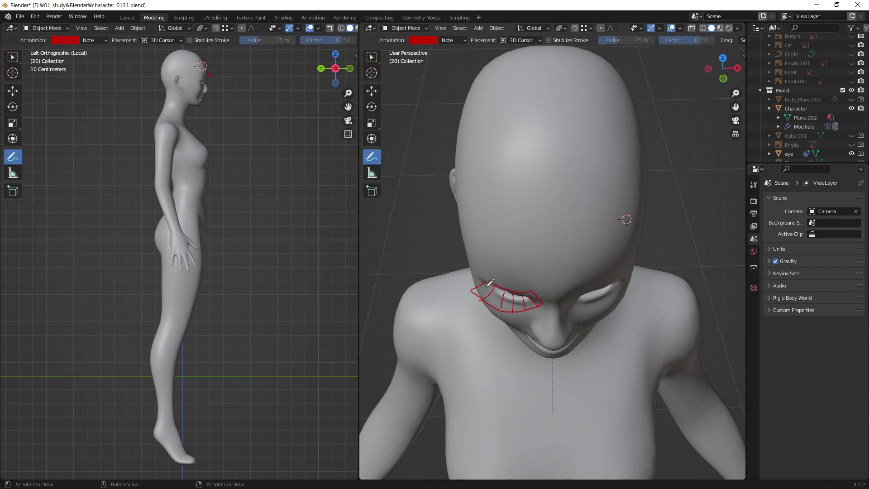
{"action": "left_click_drag", "start_coordinate": [490, 283], "coordinate": [538, 305]}
{"action": "left_click_drag", "start_coordinate": [481, 288], "coordinate": [519, 301]}
Step: Delete the Note annotation layer and return to a frontal face view
{"action": "left_click", "coordinate": [463, 41]}
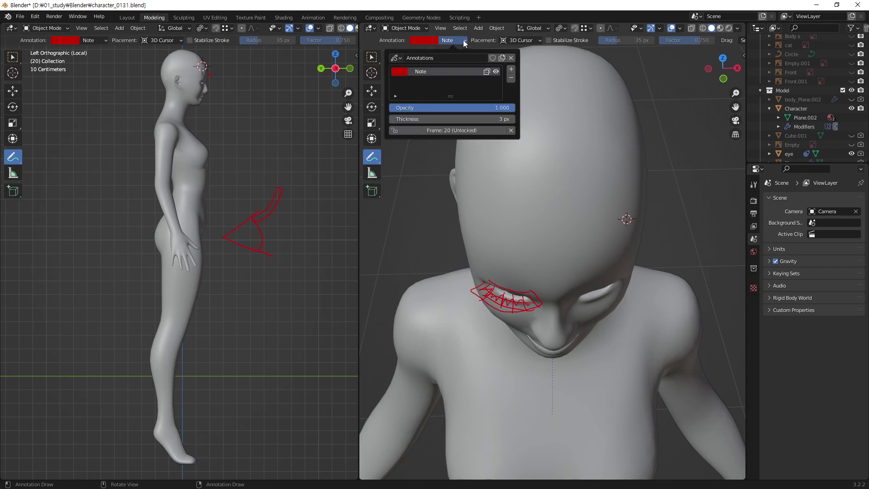
{"action": "left_click", "coordinate": [511, 78]}
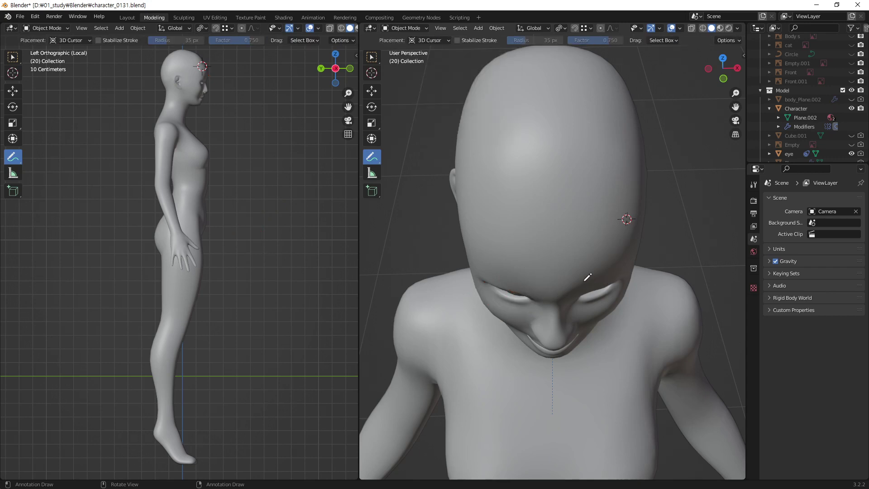
{"action": "key", "text": "w"}
{"action": "mouse_move", "coordinate": [587, 277]}
{"action": "middle_mouse_down"}
{"action": "mouse_move", "coordinate": [591, 237]}
{"action": "mouse_move", "coordinate": [571, 210]}
{"action": "mouse_move", "coordinate": [524, 344]}
{"action": "mouse_move", "coordinate": [534, 323]}
{"action": "mouse_move", "coordinate": [532, 294]}
{"action": "middle_mouse_up"}
Step: Snap the 3D cursor to the world origin and add a mesh plane there
{"action": "key", "text": "shift+s"}
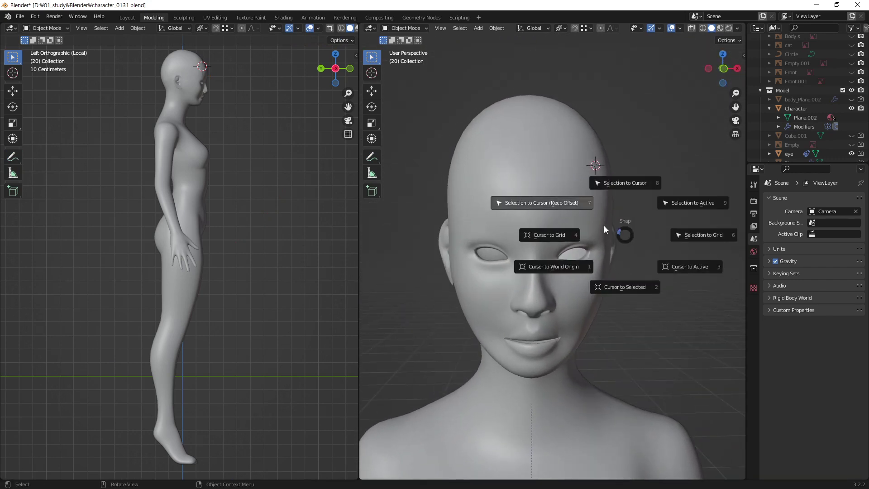
{"action": "left_click", "coordinate": [566, 268]}
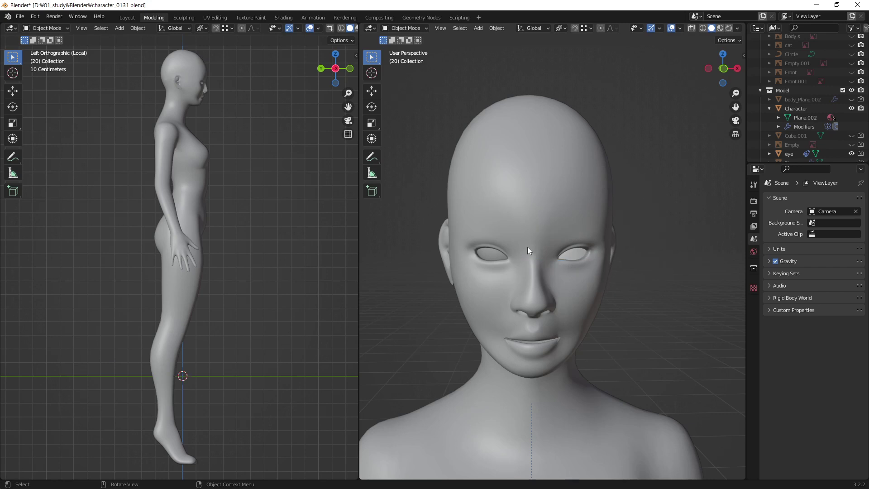
{"action": "middle_click_drag", "start_coordinate": [528, 246], "coordinate": [526, 295]}
{"action": "mouse_move", "coordinate": [571, 402]}
{"action": "middle_mouse_down", "text": "ctrl"}
{"action": "mouse_move", "coordinate": [581, 246]}
{"action": "mouse_move", "coordinate": [529, 368]}
{"action": "mouse_move", "coordinate": [550, 303]}
{"action": "mouse_move", "coordinate": [560, 335]}
{"action": "mouse_move", "coordinate": [570, 186]}
{"action": "middle_mouse_up", "text": "ctrl"}
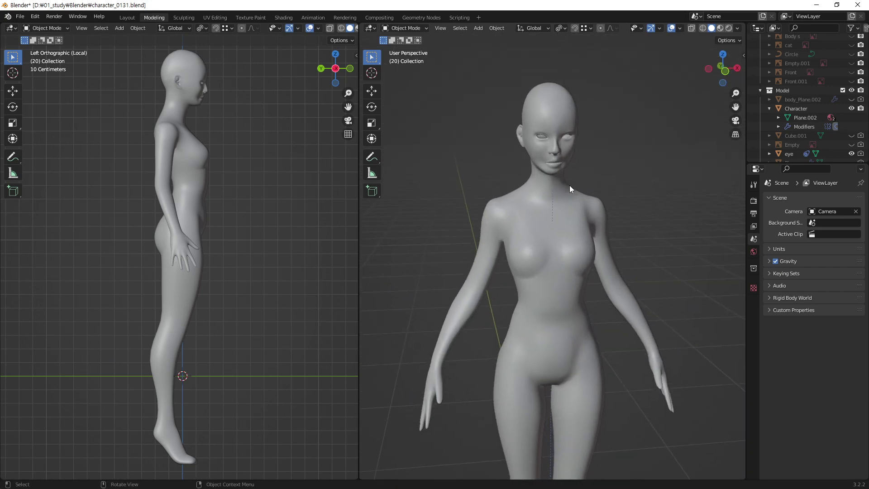
{"action": "key", "text": "shift+a"}
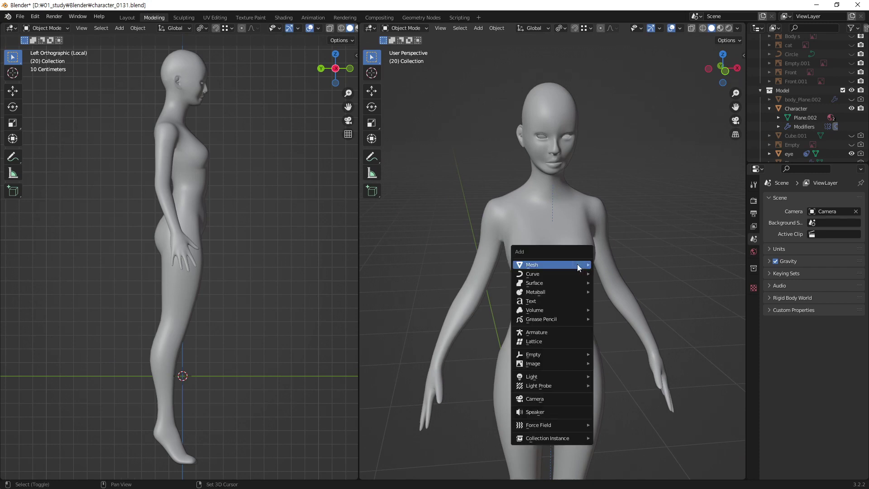
{"action": "left_click", "coordinate": [634, 265]}
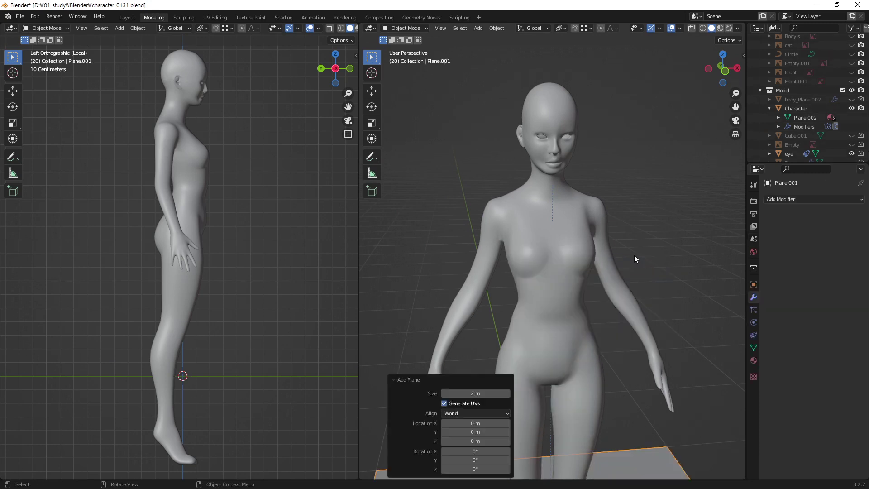
{"action": "mouse_move", "coordinate": [565, 348]}
{"action": "middle_mouse_down"}
{"action": "mouse_move", "coordinate": [558, 357]}
{"action": "mouse_move", "coordinate": [577, 327]}
{"action": "mouse_move", "coordinate": [582, 229]}
{"action": "mouse_move", "coordinate": [551, 327]}
{"action": "mouse_move", "coordinate": [566, 284]}
{"action": "middle_mouse_up"}
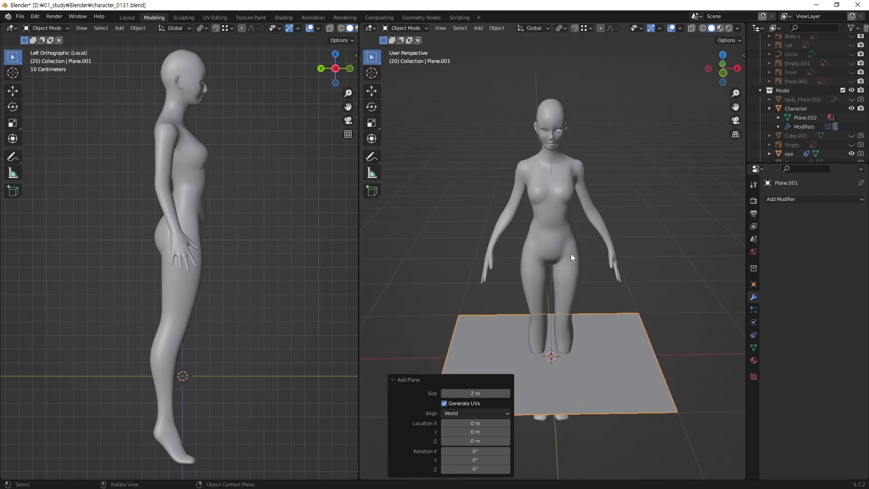
Step: Raise the plane along Z to 2.134 m and scale it to 0.110
{"action": "key", "text": "g"}
{"action": "key", "text": "z"}
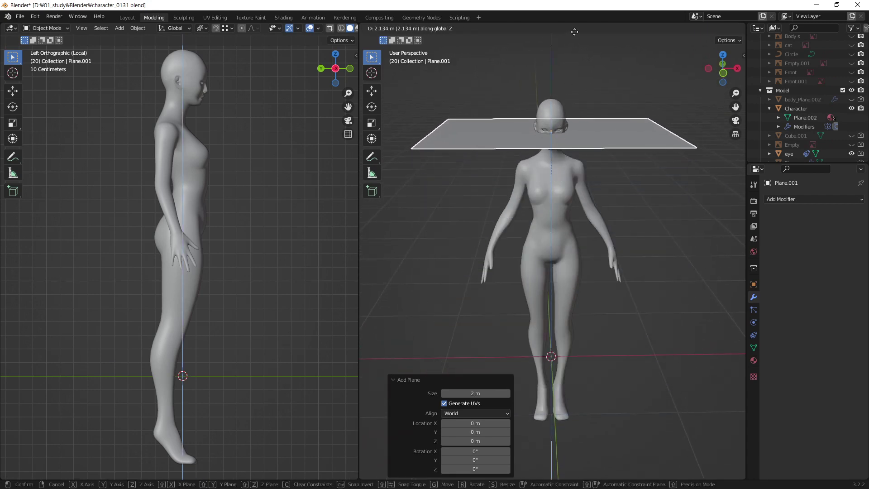
{"action": "left_click", "coordinate": [575, 32]}
{"action": "key", "text": "s"}
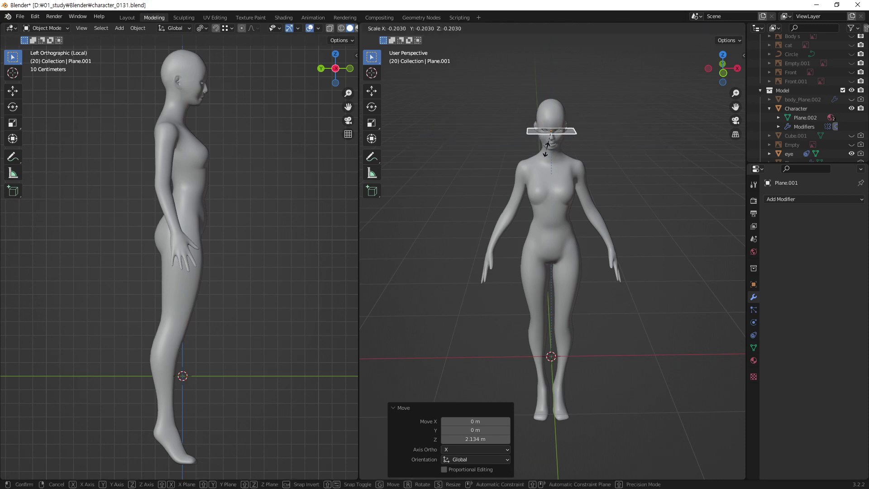
{"action": "left_click", "coordinate": [561, 137]}
Step: Slide the plane -0.23122 m along Y so it sits in front of the face
{"action": "mouse_move", "coordinate": [561, 137]}
{"action": "middle_mouse_down", "text": "shift"}
{"action": "mouse_move", "coordinate": [538, 238]}
{"action": "mouse_move", "coordinate": [563, 268]}
{"action": "mouse_move", "coordinate": [569, 258]}
{"action": "middle_mouse_up", "text": "shift"}
{"action": "scroll", "coordinate": [555, 205], "scroll_direction": "up", "scroll_amount": 3}
{"action": "scroll", "coordinate": [556, 187], "scroll_direction": "up", "scroll_amount": 3}
{"action": "scroll", "coordinate": [584, 231], "scroll_direction": "up", "scroll_amount": 3}
{"action": "scroll", "coordinate": [639, 246], "scroll_direction": "up", "scroll_amount": 2}
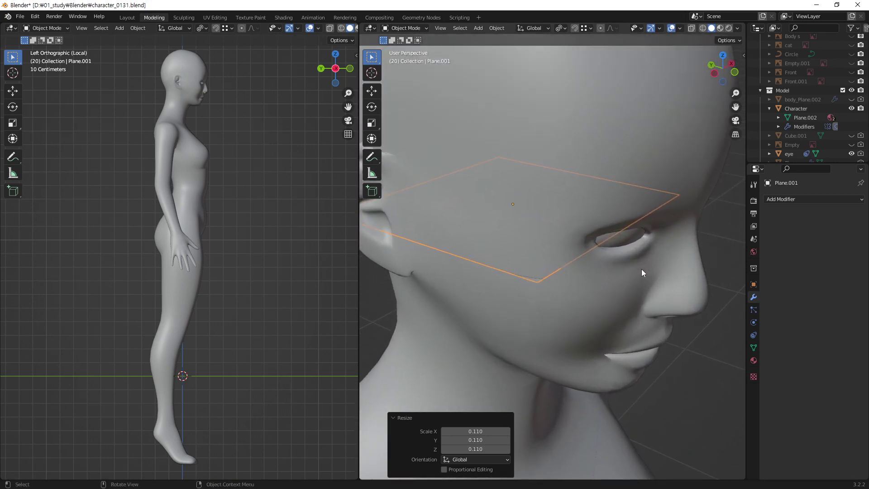
{"action": "mouse_move", "coordinate": [642, 269]}
{"action": "middle_mouse_down"}
{"action": "mouse_move", "coordinate": [605, 275]}
{"action": "mouse_move", "coordinate": [590, 221]}
{"action": "mouse_move", "coordinate": [604, 248]}
{"action": "mouse_move", "coordinate": [571, 248]}
{"action": "mouse_move", "coordinate": [583, 266]}
{"action": "mouse_move", "coordinate": [594, 265]}
{"action": "middle_mouse_up"}
{"action": "scroll", "coordinate": [586, 224], "scroll_direction": "down", "scroll_amount": 2}
{"action": "scroll", "coordinate": [543, 245], "scroll_direction": "down", "scroll_amount": 2}
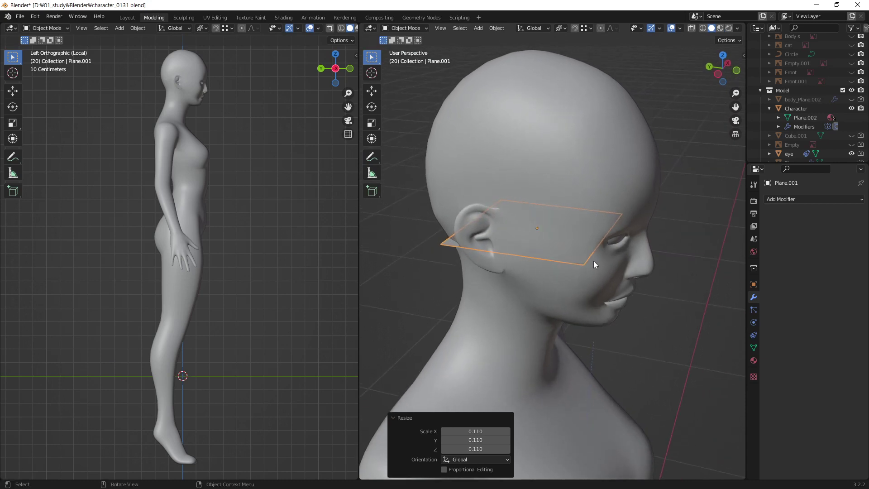
{"action": "key", "text": "g"}
{"action": "key", "text": "y"}
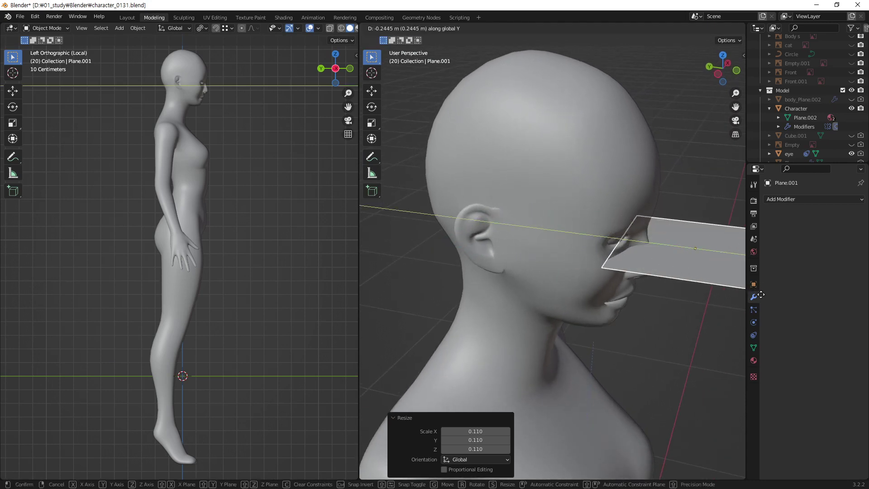
{"action": "left_click", "coordinate": [621, 248]}
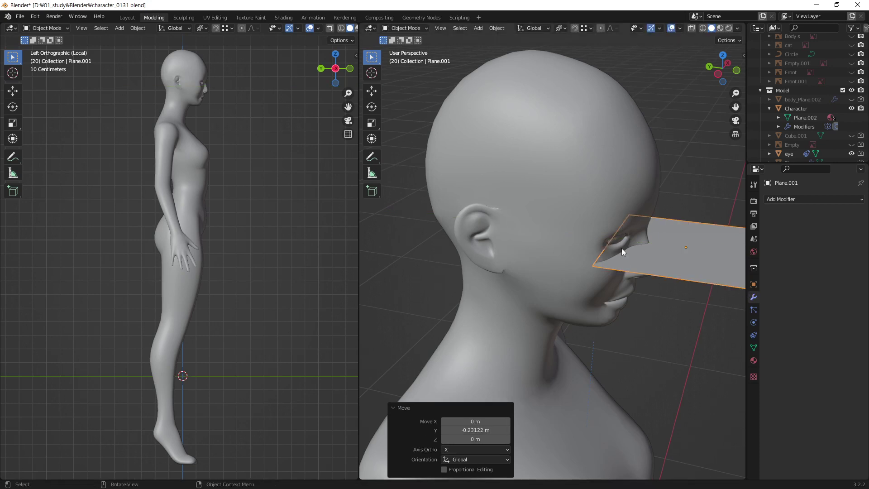
Step: Orbit to a side view and hide the character, leaving only the plane
{"action": "mouse_move", "coordinate": [621, 248]}
{"action": "middle_mouse_down"}
{"action": "mouse_move", "coordinate": [515, 242]}
{"action": "mouse_move", "coordinate": [522, 265]}
{"action": "middle_mouse_up"}
{"action": "scroll", "coordinate": [525, 245], "scroll_direction": "up", "scroll_amount": 3}
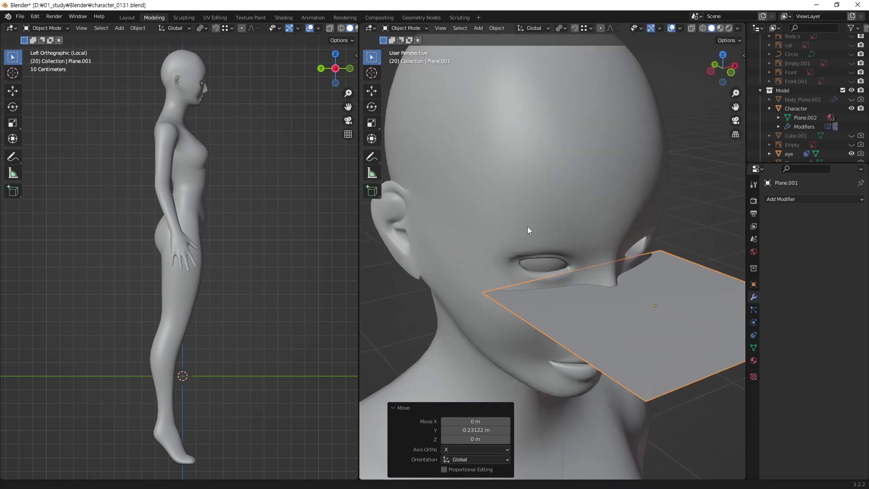
{"action": "scroll", "coordinate": [526, 231], "scroll_direction": "up", "scroll_amount": 2}
{"action": "mouse_move", "coordinate": [522, 235]}
{"action": "middle_mouse_down"}
{"action": "mouse_move", "coordinate": [518, 227]}
{"action": "mouse_move", "coordinate": [517, 275]}
{"action": "middle_mouse_up"}
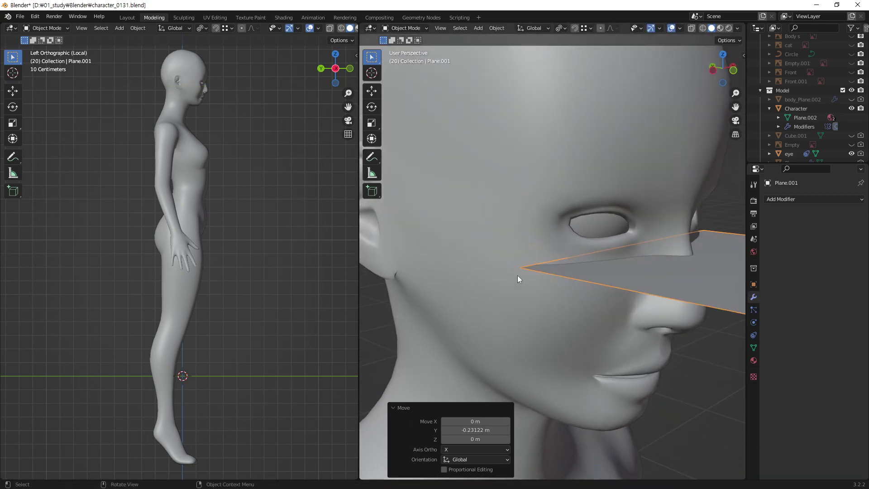
{"action": "key", "text": "shift+h"}
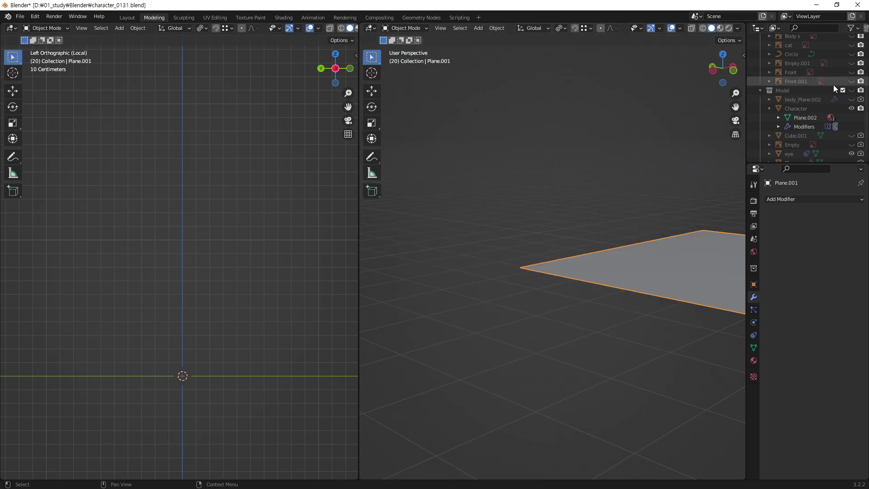
Step: Show the Model collection, hide and collapse Reference, and collapse Collection in the Outliner
{"action": "scroll", "coordinate": [774, 59], "scroll_direction": "up", "scroll_amount": 5}
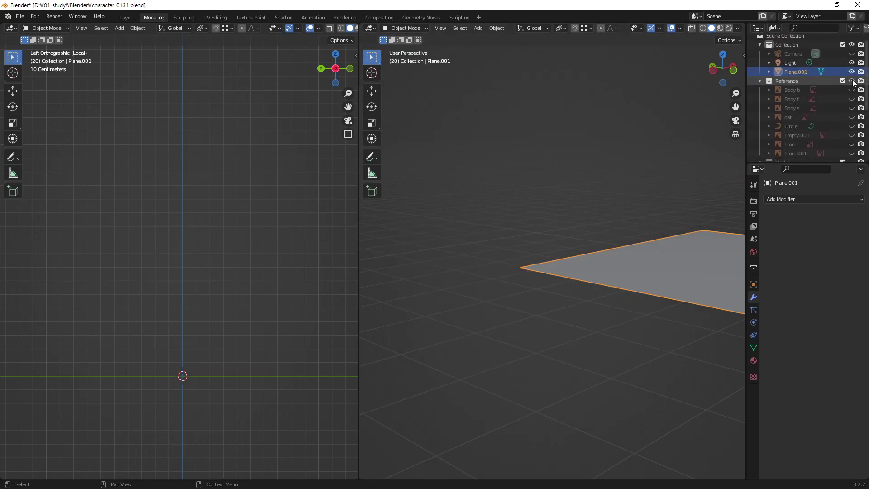
{"action": "scroll", "coordinate": [835, 120], "scroll_direction": "down", "scroll_amount": 5}
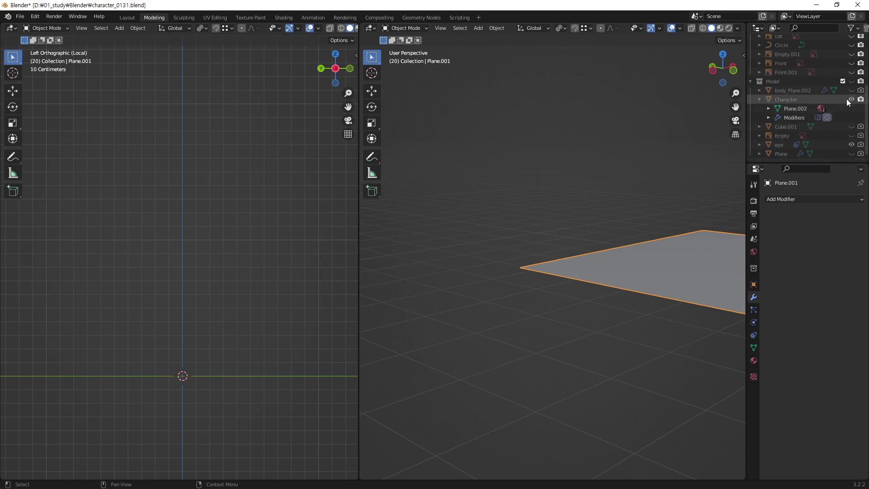
{"action": "left_click", "coordinate": [851, 82]}
{"action": "scroll", "coordinate": [842, 81], "scroll_direction": "up", "scroll_amount": 5}
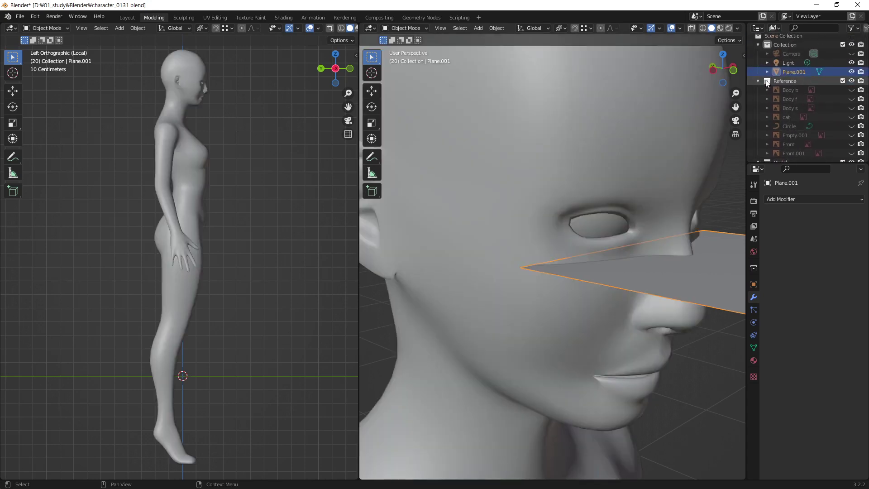
{"action": "left_click", "coordinate": [758, 81]}
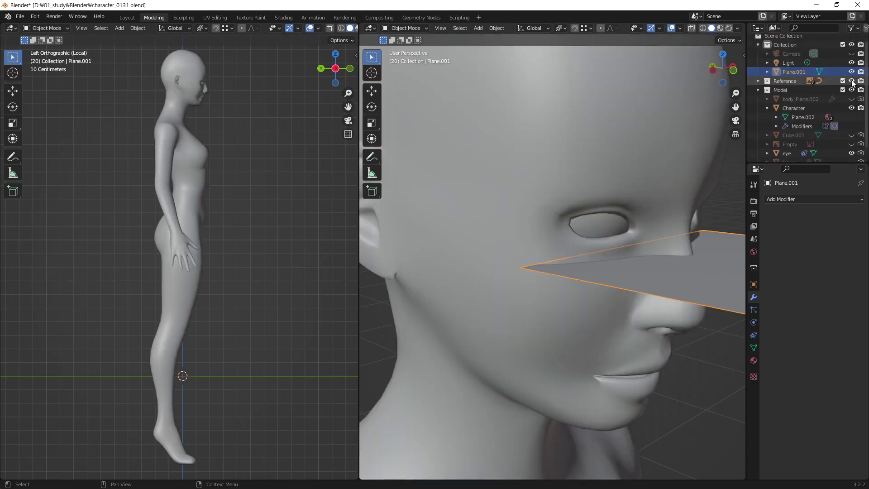
{"action": "left_click", "coordinate": [851, 81]}
{"action": "left_click", "coordinate": [758, 44]}
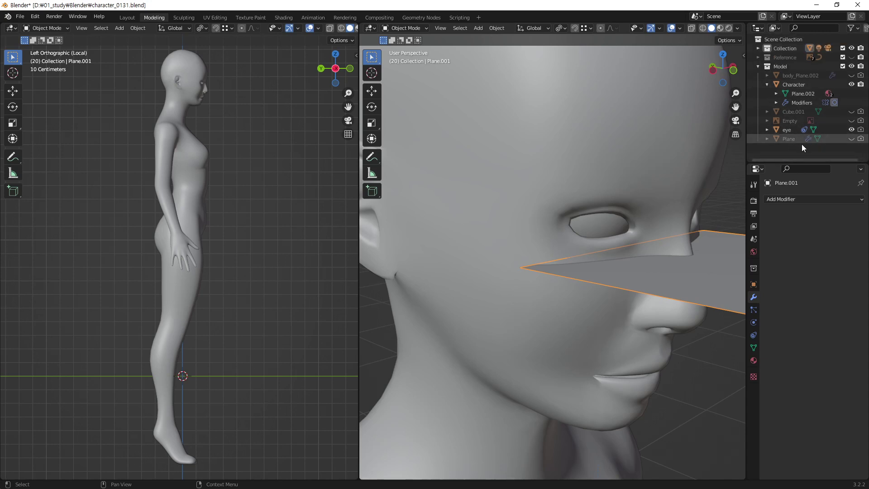
Step: Orbit and zoom in close on the eye socket beside the plane's tip
{"action": "mouse_move", "coordinate": [574, 230]}
{"action": "middle_mouse_down"}
{"action": "mouse_move", "coordinate": [622, 281]}
{"action": "mouse_move", "coordinate": [629, 255]}
{"action": "middle_mouse_up"}
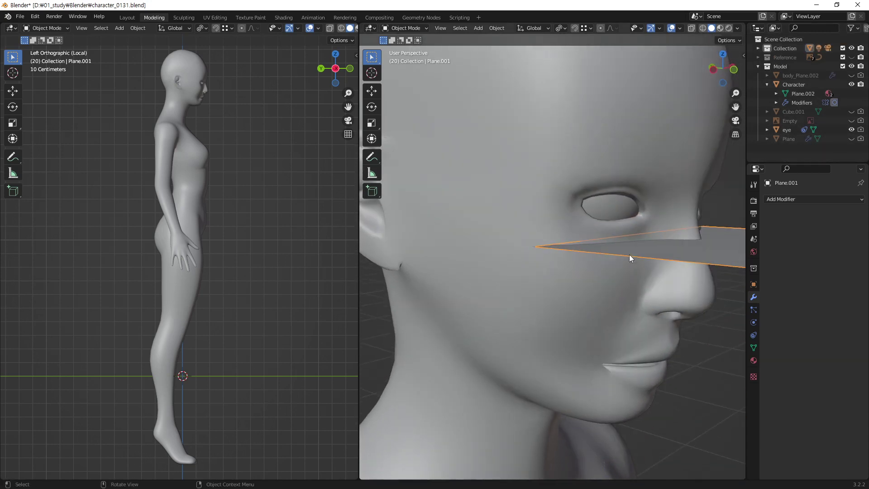
{"action": "mouse_move", "coordinate": [575, 211]}
{"action": "middle_mouse_down"}
{"action": "mouse_move", "coordinate": [579, 187]}
{"action": "mouse_move", "coordinate": [573, 213]}
{"action": "middle_mouse_up"}
{"action": "scroll", "coordinate": [596, 149], "scroll_direction": "up", "scroll_amount": 3}
{"action": "scroll", "coordinate": [585, 183], "scroll_direction": "up", "scroll_amount": 2}
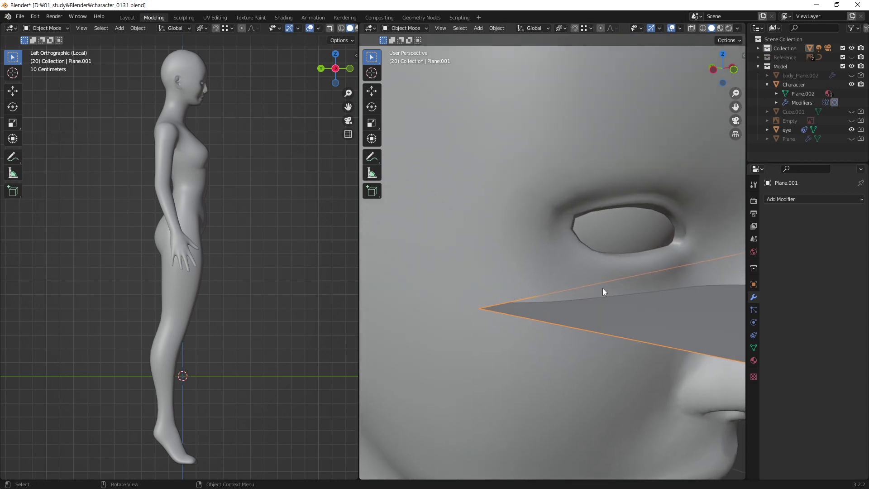
Step: In Edit Mode, move the plane's tip vertex to the eye's outer corner, checking with X-ray
{"action": "key", "text": "Tab"}
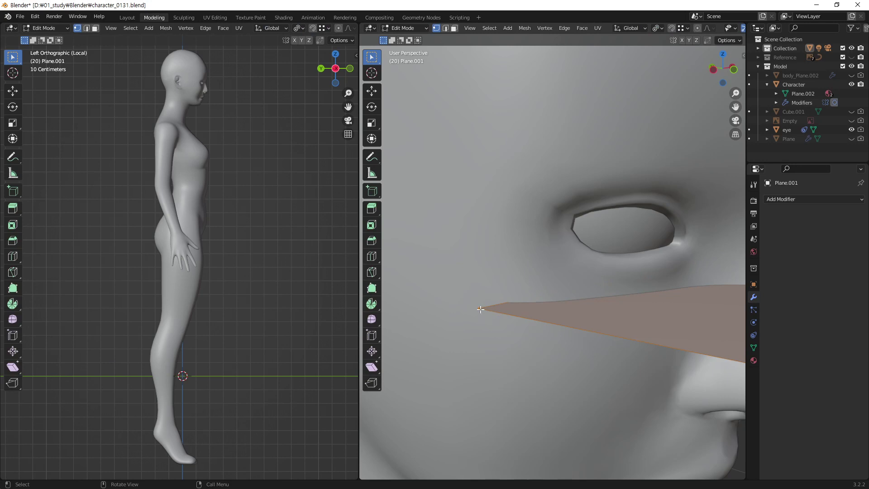
{"action": "left_click", "coordinate": [478, 309], "text": "shift"}
{"action": "key", "text": "g"}
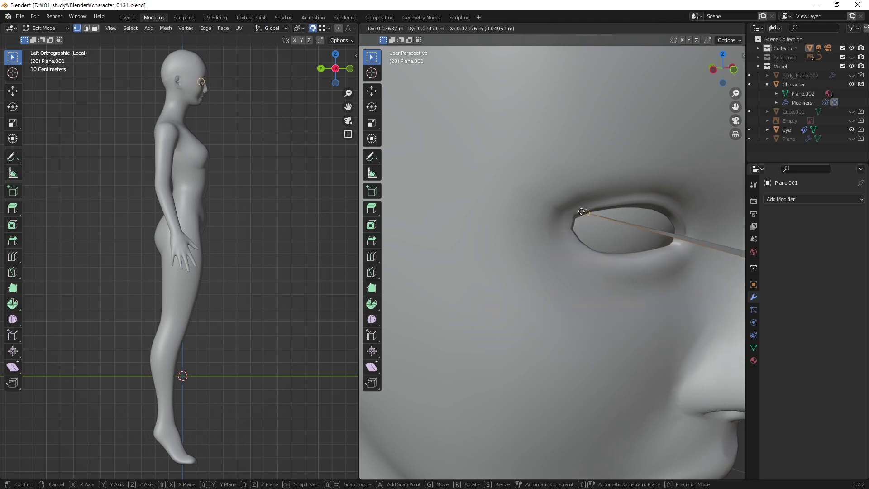
{"action": "left_click", "coordinate": [576, 213]}
{"action": "mouse_move", "coordinate": [575, 213]}
{"action": "middle_mouse_down"}
{"action": "mouse_move", "coordinate": [520, 241]}
{"action": "mouse_move", "coordinate": [470, 295]}
{"action": "middle_mouse_up"}
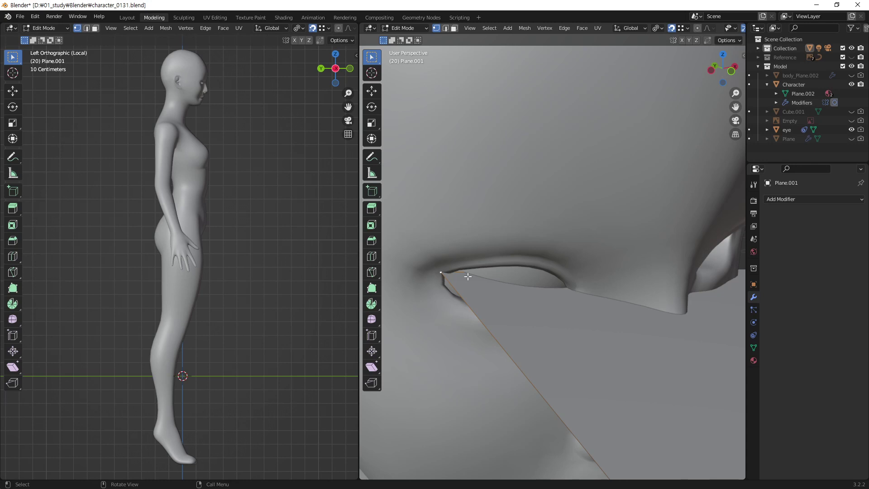
{"action": "scroll", "coordinate": [607, 258], "scroll_direction": "down", "scroll_amount": 2}
{"action": "scroll", "coordinate": [588, 262], "scroll_direction": "down", "scroll_amount": 5}
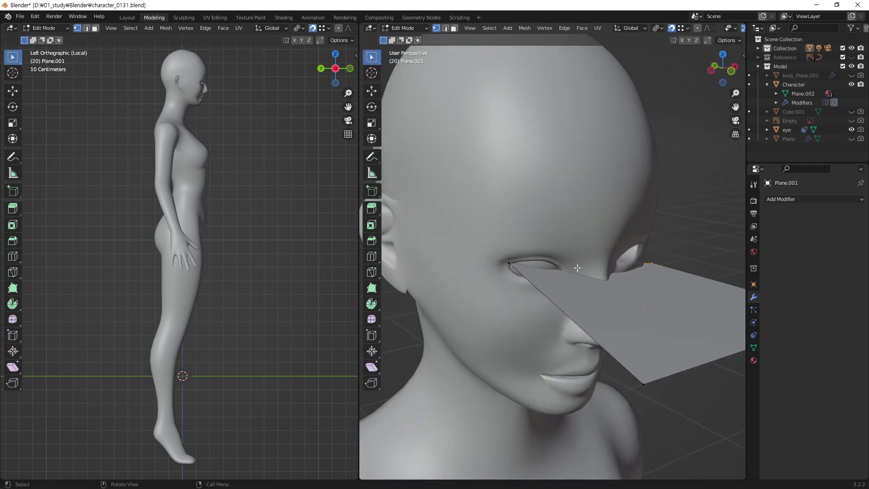
{"action": "scroll", "coordinate": [577, 264], "scroll_direction": "up", "scroll_amount": 4}
{"action": "key", "text": "alt+z"}
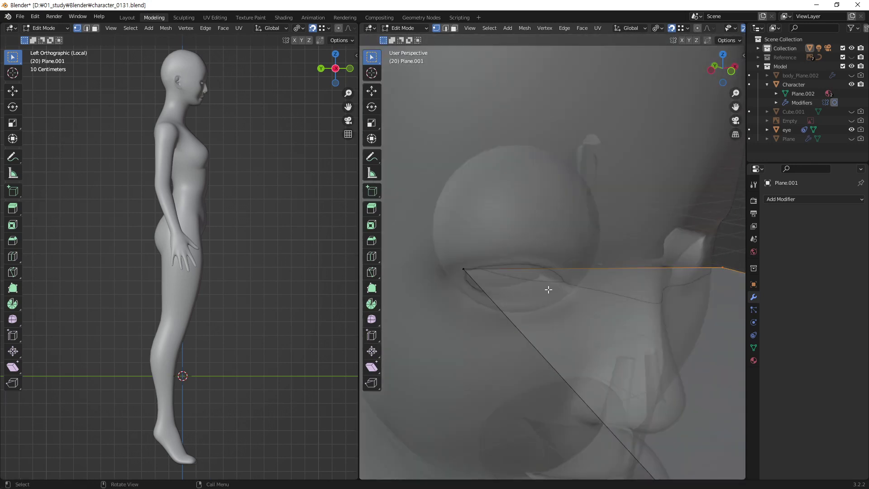
{"action": "key", "text": "alt+z"}
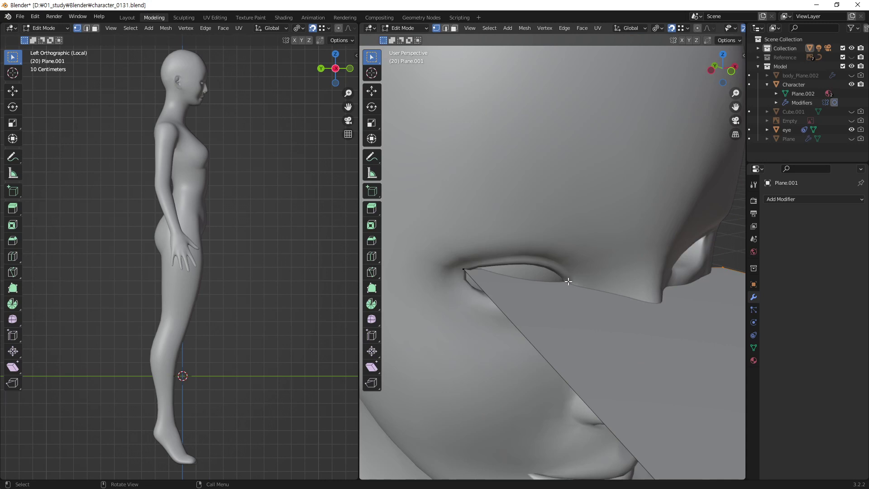
Step: Move another plane vertex to the eye's inner corner
{"action": "key", "text": "g"}
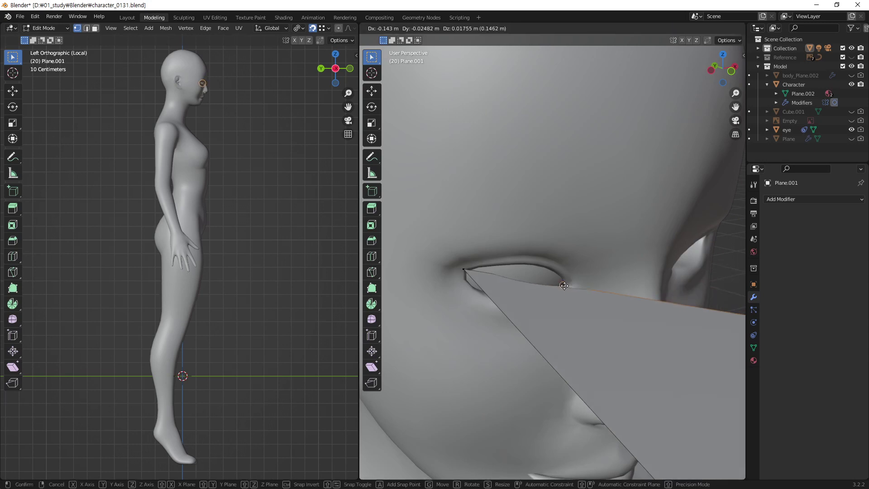
{"action": "left_click", "coordinate": [567, 281]}
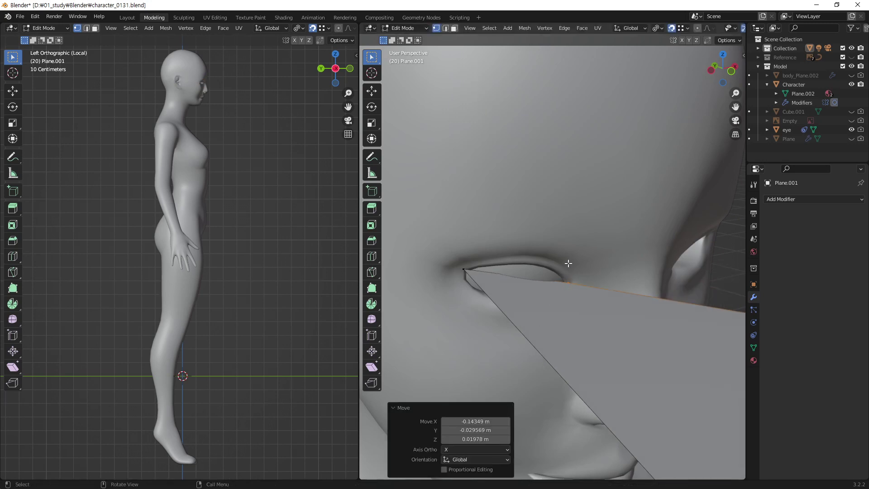
{"action": "scroll", "coordinate": [568, 262], "scroll_direction": "down", "scroll_amount": 5}
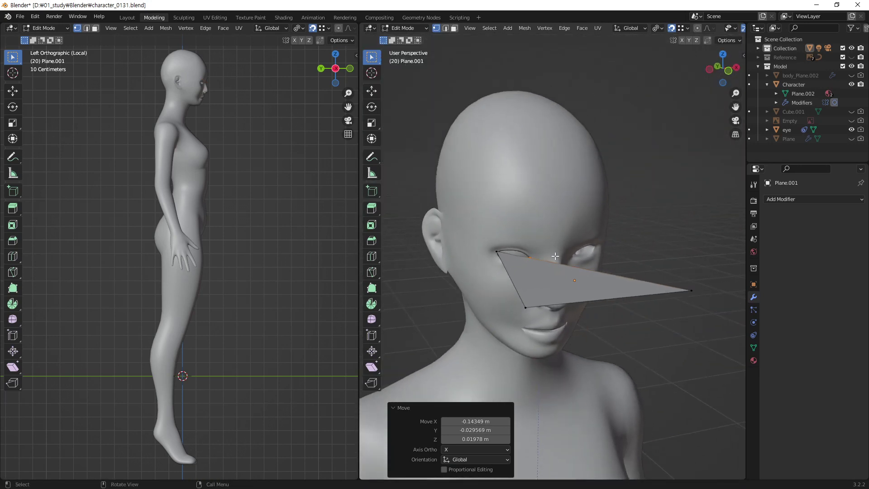
{"action": "mouse_move", "coordinate": [555, 256]}
{"action": "middle_mouse_down"}
{"action": "mouse_move", "coordinate": [675, 243]}
{"action": "mouse_move", "coordinate": [567, 242]}
{"action": "mouse_move", "coordinate": [676, 291]}
{"action": "middle_mouse_up"}
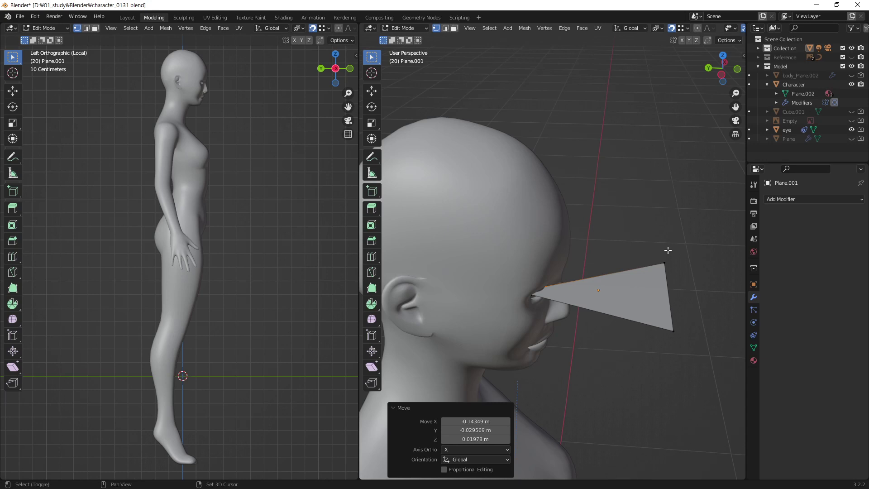
Step: Select the plane's far upper corner and frame the face in the side view
{"action": "left_click_drag", "start_coordinate": [697, 222], "coordinate": [637, 283], "text": "shift"}
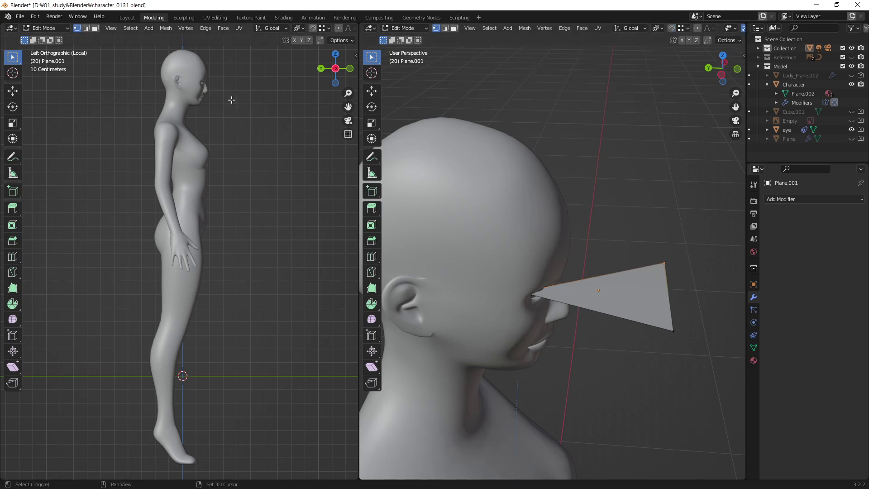
{"action": "scroll", "coordinate": [232, 99], "scroll_direction": "down", "scroll_amount": 2}
{"action": "scroll", "coordinate": [186, 188], "scroll_direction": "down", "scroll_amount": 2}
{"action": "scroll", "coordinate": [167, 361], "scroll_direction": "down", "scroll_amount": 2}
{"action": "scroll", "coordinate": [168, 361], "scroll_direction": "up", "scroll_amount": 2}
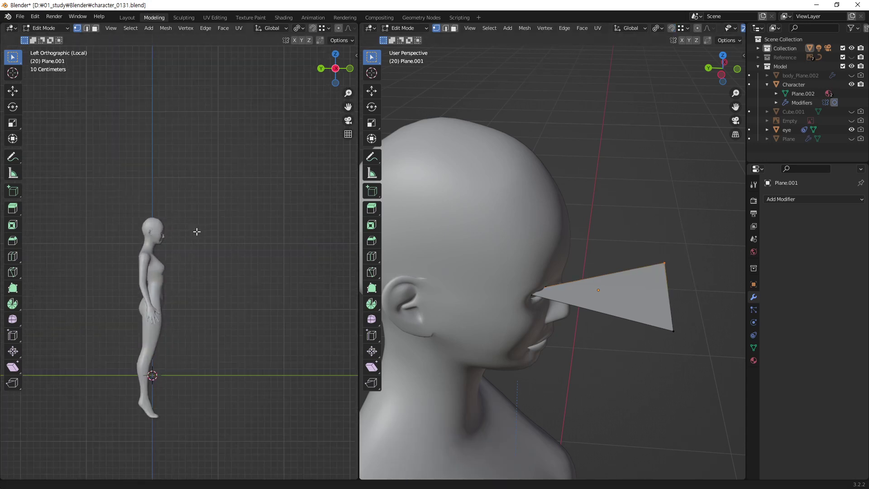
{"action": "scroll", "coordinate": [196, 233], "scroll_direction": "up", "scroll_amount": 2}
{"action": "scroll", "coordinate": [155, 164], "scroll_direction": "up", "scroll_amount": 2}
{"action": "middle_click_drag", "start_coordinate": [155, 165], "coordinate": [153, 256], "text": "shift"}
{"action": "scroll", "coordinate": [153, 256], "scroll_direction": "up", "scroll_amount": 1}
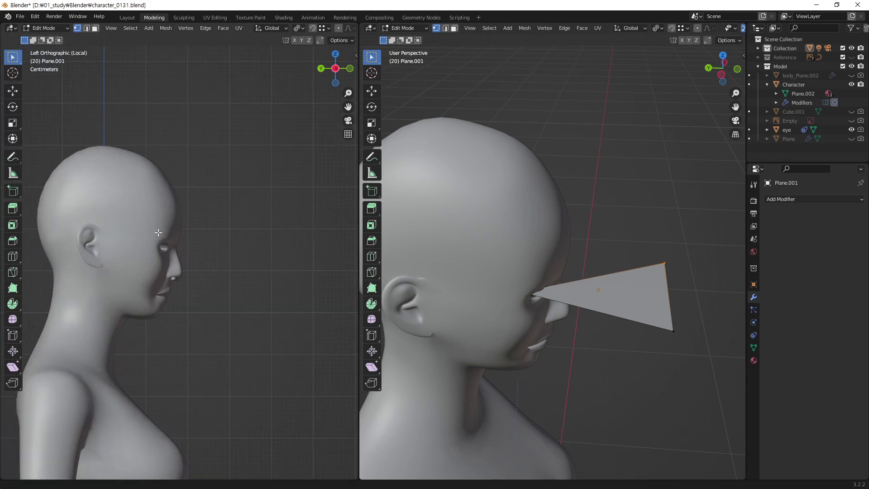
{"action": "scroll", "coordinate": [167, 217], "scroll_direction": "up", "scroll_amount": 3}
{"action": "mouse_move", "coordinate": [706, 230]}
{"action": "left_mouse_down"}
{"action": "mouse_move", "coordinate": [660, 338]}
{"action": "mouse_move", "coordinate": [633, 366]}
{"action": "left_mouse_up"}
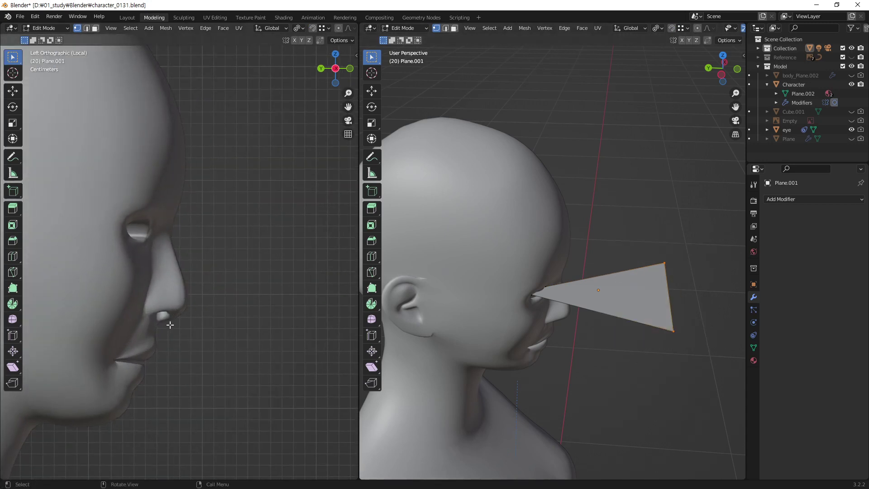
Step: Exit Local view in the left viewport and bring the plane's far end into view
{"action": "key", "text": "KP_Divide"}
{"action": "scroll", "coordinate": [170, 399], "scroll_direction": "up", "scroll_amount": 2}
{"action": "scroll", "coordinate": [209, 169], "scroll_direction": "up", "scroll_amount": 2}
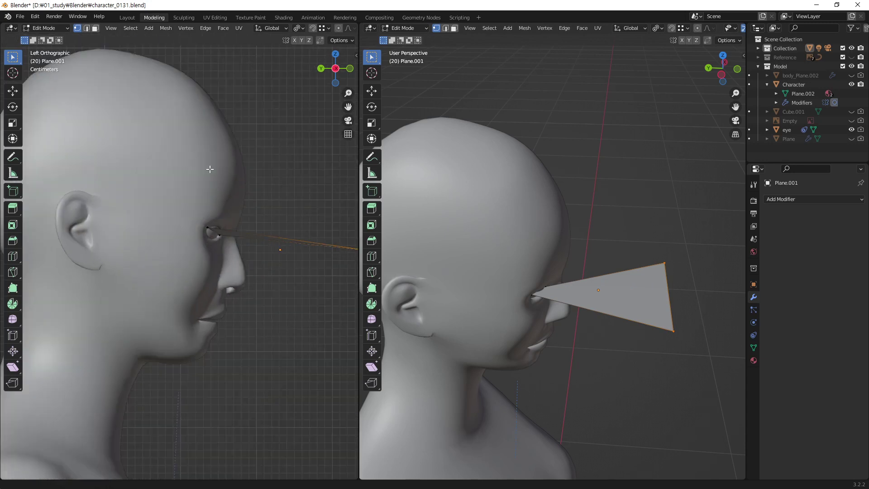
{"action": "scroll", "coordinate": [210, 169], "scroll_direction": "up", "scroll_amount": 2}
{"action": "scroll", "coordinate": [217, 181], "scroll_direction": "up", "scroll_amount": 1}
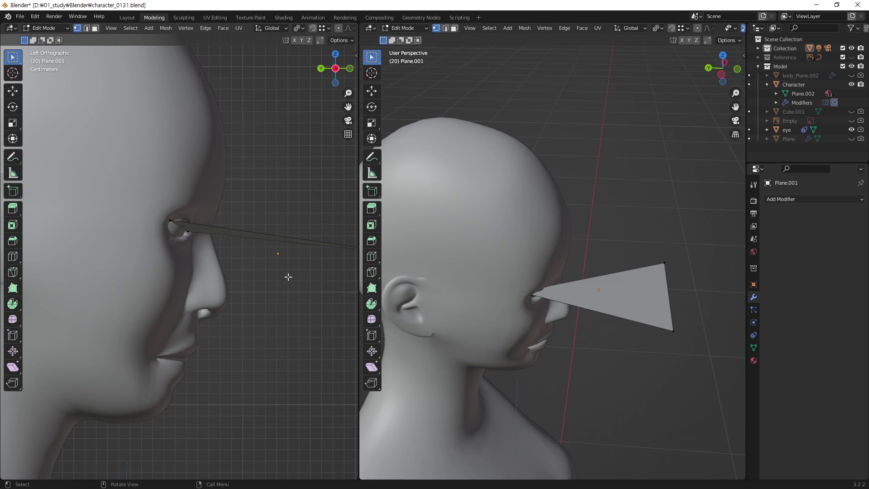
{"action": "middle_click_drag", "start_coordinate": [305, 233], "coordinate": [249, 238], "text": "shift"}
Step: Select the plane's upper far corner and pull it back toward the face
{"action": "left_click", "coordinate": [343, 259]}
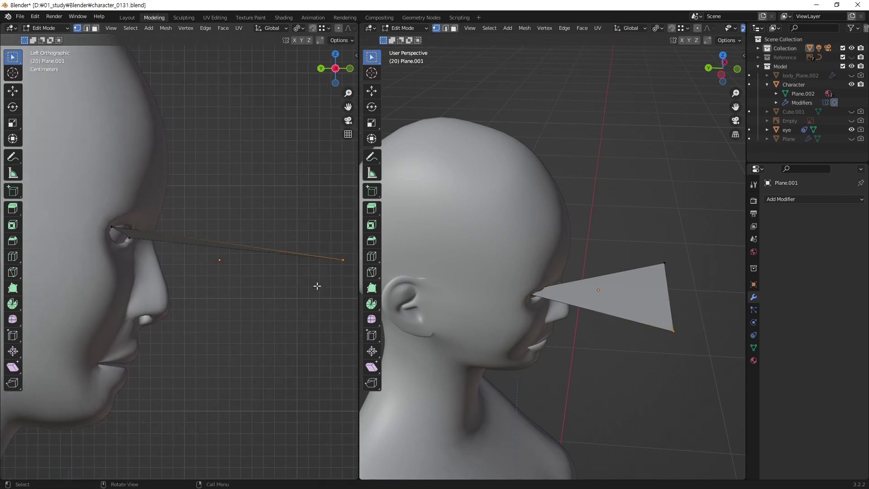
{"action": "left_click", "coordinate": [664, 263]}
{"action": "key", "text": "g"}
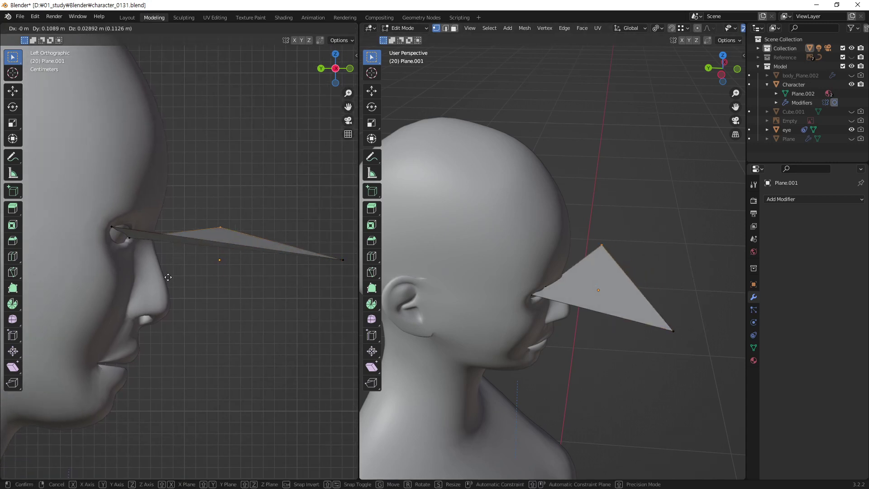
{"action": "left_click", "coordinate": [153, 280]}
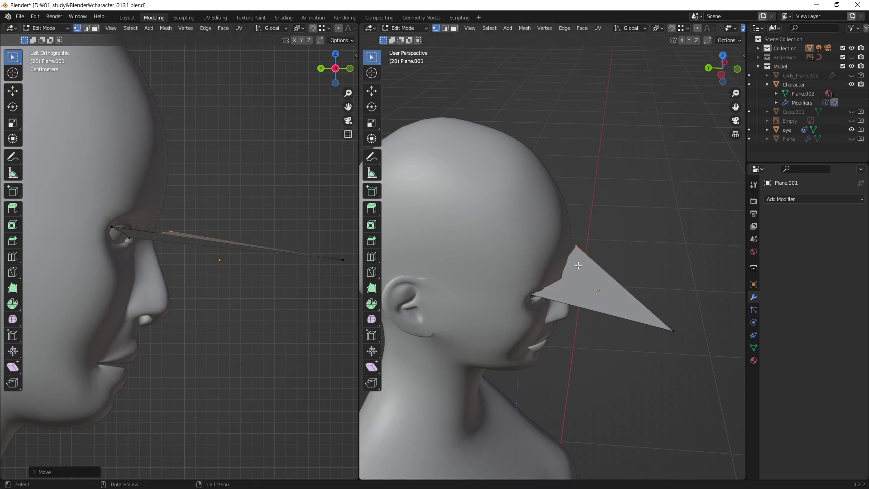
{"action": "mouse_move", "coordinate": [579, 266]}
{"action": "middle_mouse_down"}
{"action": "mouse_move", "coordinate": [516, 271]}
{"action": "mouse_move", "coordinate": [468, 301]}
{"action": "middle_mouse_up"}
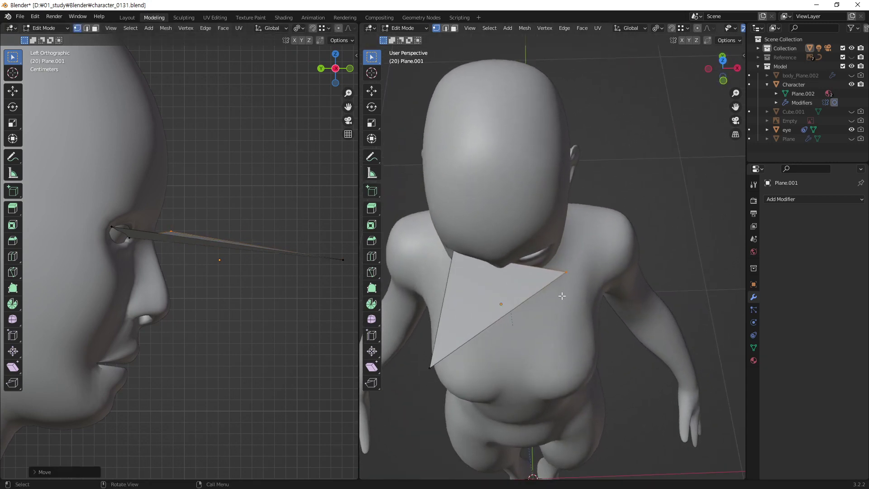
{"action": "key", "text": "g"}
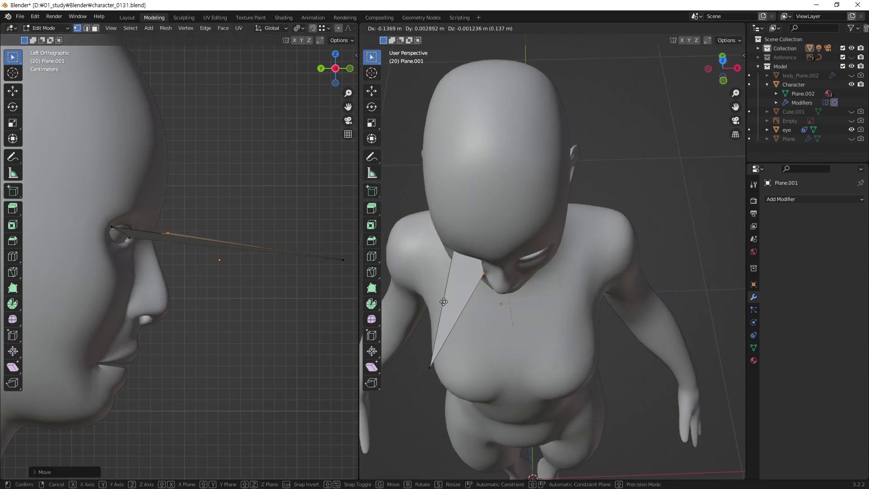
{"action": "left_click", "coordinate": [449, 295]}
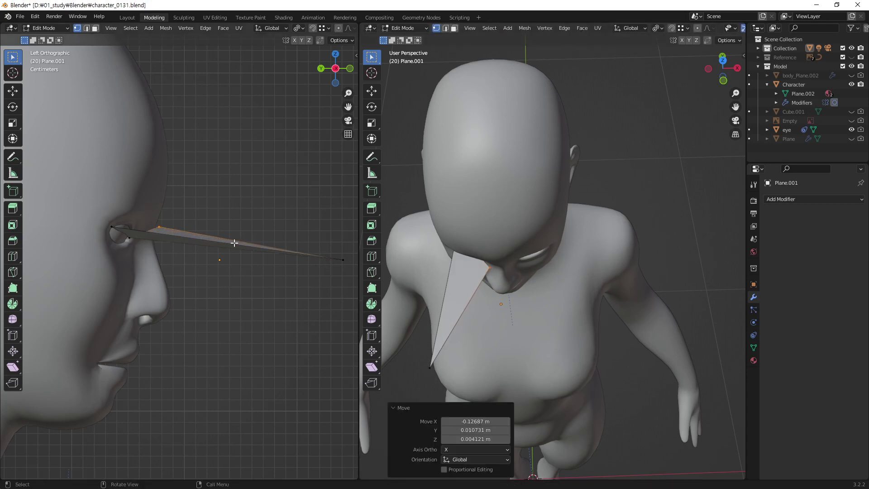
Step: Settle the far corner just above the eye, forming a thin strip along the eyelid
{"action": "key", "text": "g"}
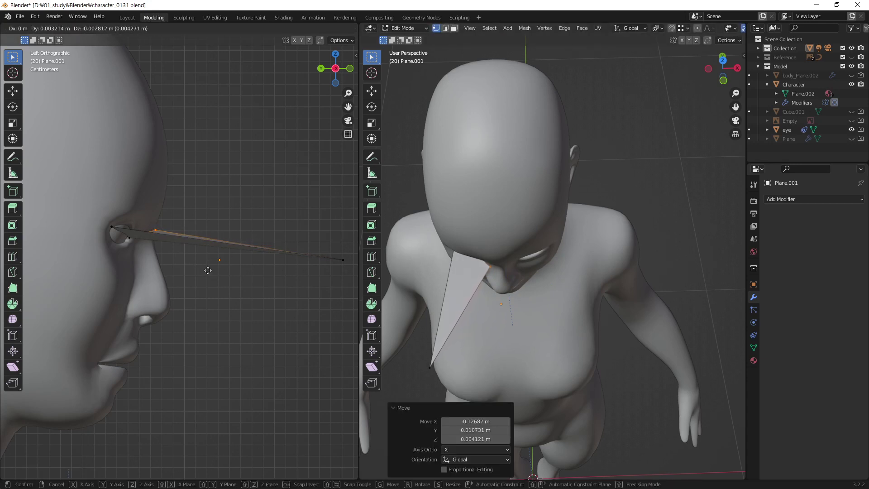
{"action": "left_click", "coordinate": [211, 269]}
{"action": "key", "text": "g"}
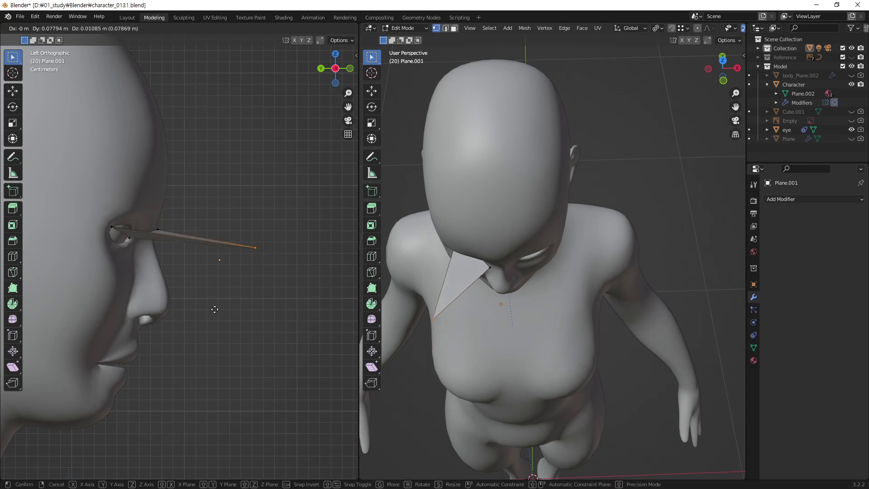
{"action": "left_click", "coordinate": [114, 281]}
{"action": "mouse_move", "coordinate": [489, 246]}
{"action": "middle_mouse_down"}
{"action": "mouse_move", "coordinate": [500, 146]}
{"action": "mouse_move", "coordinate": [525, 177]}
{"action": "mouse_move", "coordinate": [511, 272]}
{"action": "middle_mouse_up"}
{"action": "scroll", "coordinate": [544, 191], "scroll_direction": "up", "scroll_amount": 2}
{"action": "scroll", "coordinate": [545, 191], "scroll_direction": "up", "scroll_amount": 4}
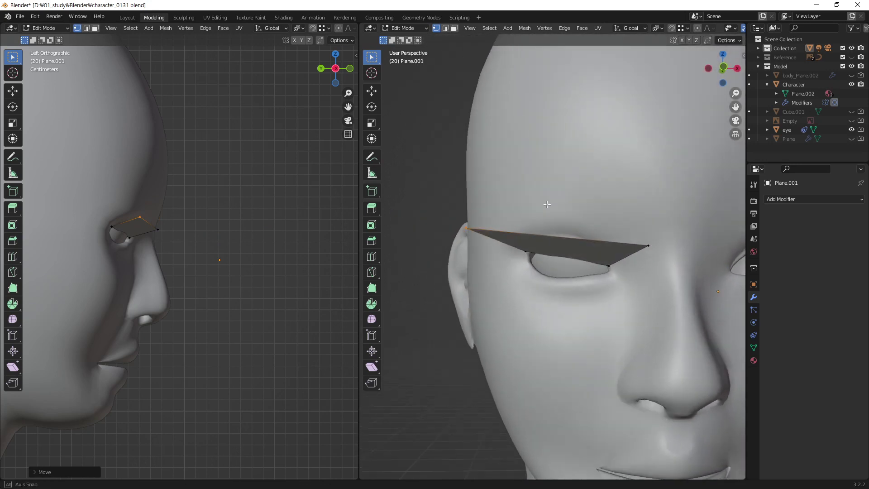
Step: Raise the patch's outer vertex toward the brow and nudge the inner tip vertex
{"action": "key", "text": "g"}
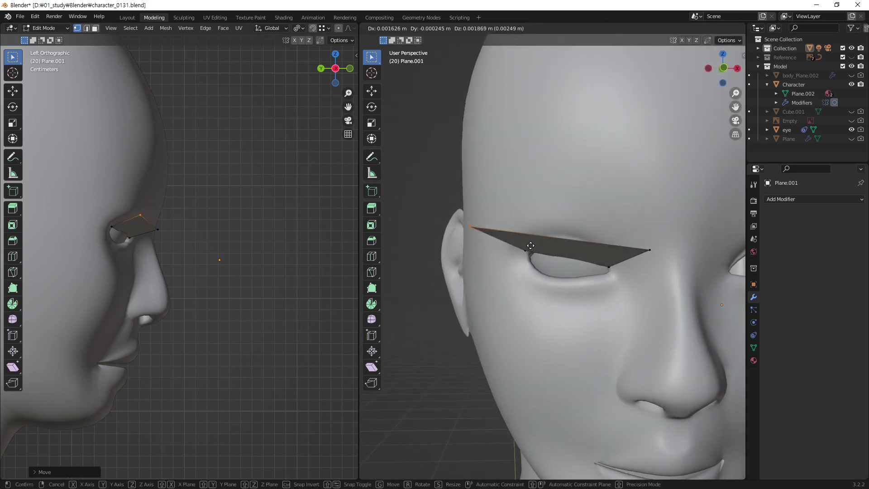
{"action": "left_click", "coordinate": [542, 237]}
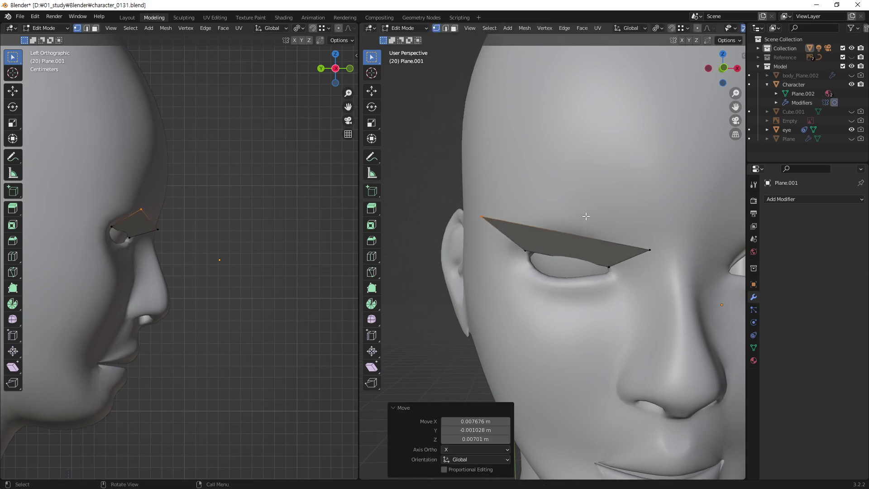
{"action": "mouse_move", "coordinate": [586, 216]}
{"action": "middle_mouse_down"}
{"action": "mouse_move", "coordinate": [582, 243]}
{"action": "mouse_move", "coordinate": [689, 266]}
{"action": "mouse_move", "coordinate": [609, 246]}
{"action": "mouse_move", "coordinate": [652, 265]}
{"action": "middle_mouse_up"}
{"action": "left_click", "coordinate": [636, 263]}
{"action": "key", "text": "g"}
{"action": "left_click", "coordinate": [664, 269]}
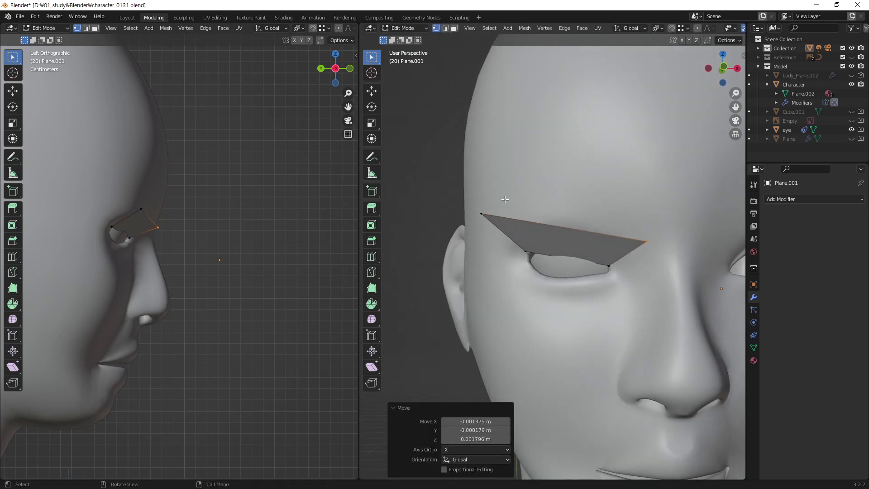
Step: Reposition the patch's top outer vertex and check the fit from above
{"action": "left_click", "coordinate": [481, 213]}
{"action": "key", "text": "g"}
{"action": "left_click", "coordinate": [517, 237]}
{"action": "mouse_move", "coordinate": [577, 245]}
{"action": "middle_mouse_down"}
{"action": "mouse_move", "coordinate": [558, 283]}
{"action": "mouse_move", "coordinate": [584, 241]}
{"action": "middle_mouse_up"}
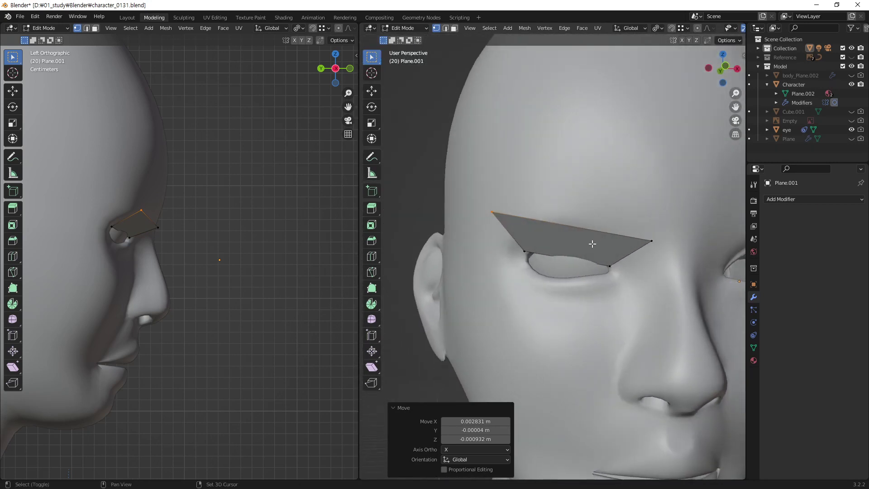
{"action": "key", "text": "shift+space"}
{"action": "key", "text": "d"}
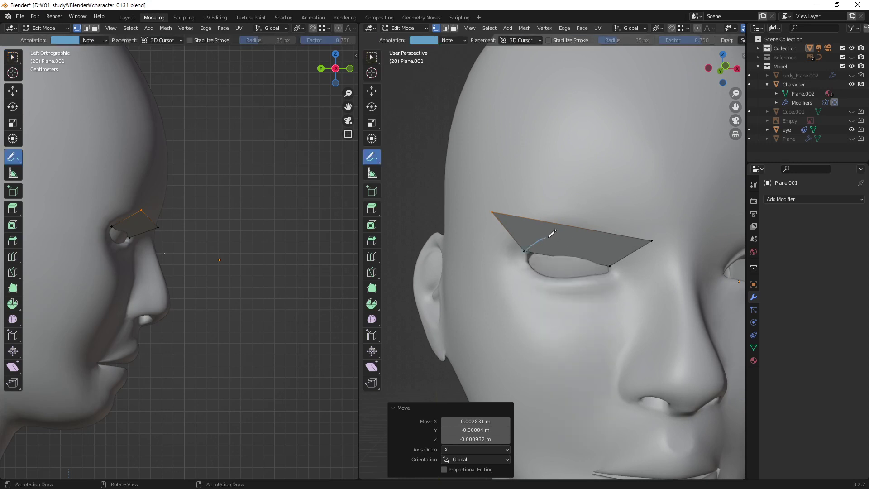
Step: Sketch a guide stroke over the eye plane, then delete the Note annotation layer
{"action": "left_click_drag", "start_coordinate": [609, 266], "coordinate": [609, 266]}
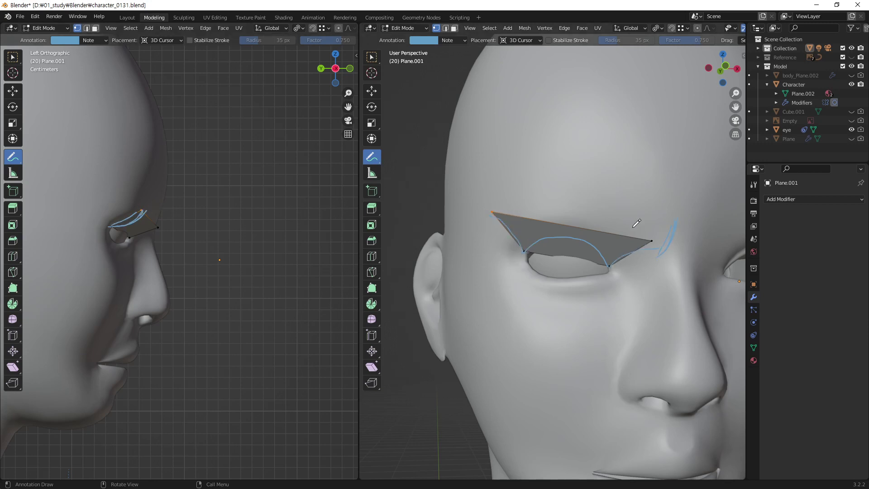
{"action": "left_click", "coordinate": [463, 40]}
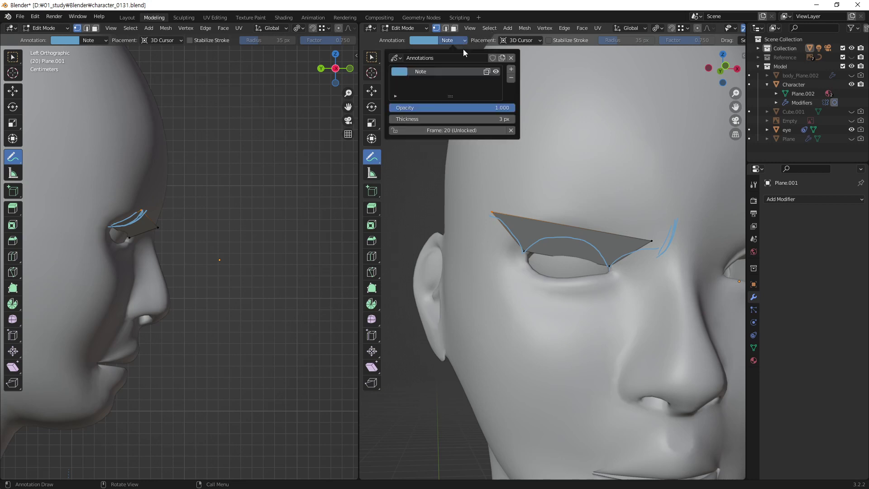
{"action": "left_click", "coordinate": [511, 79]}
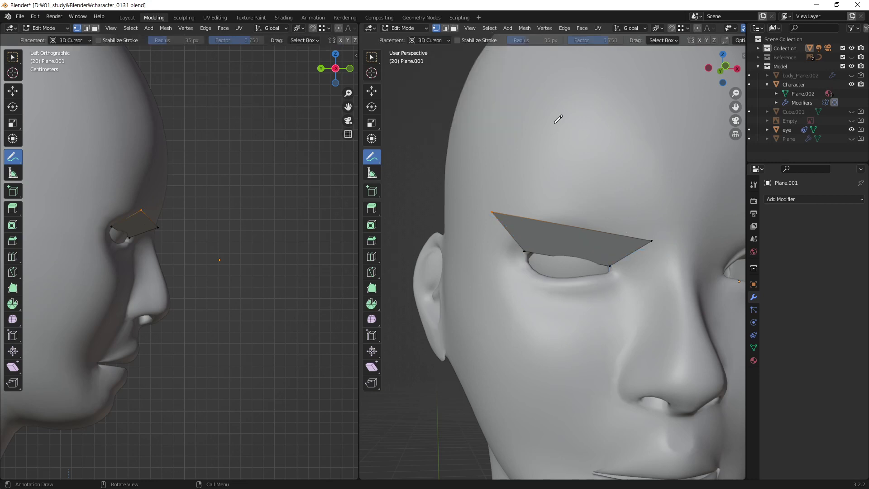
{"action": "mouse_move", "coordinate": [562, 248]}
{"action": "middle_mouse_down"}
{"action": "mouse_move", "coordinate": [577, 296]}
{"action": "mouse_move", "coordinate": [584, 267]}
{"action": "middle_mouse_up"}
Step: Add a 4-cut, evenly spaced loop cut across the eye patch, then select an inner-edge vertex
{"action": "key", "text": "w"}
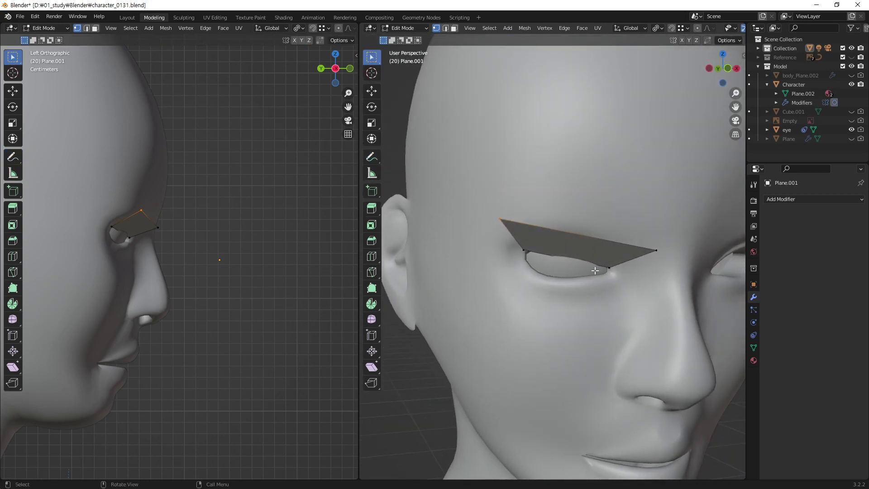
{"action": "key", "text": "ctrl+r"}
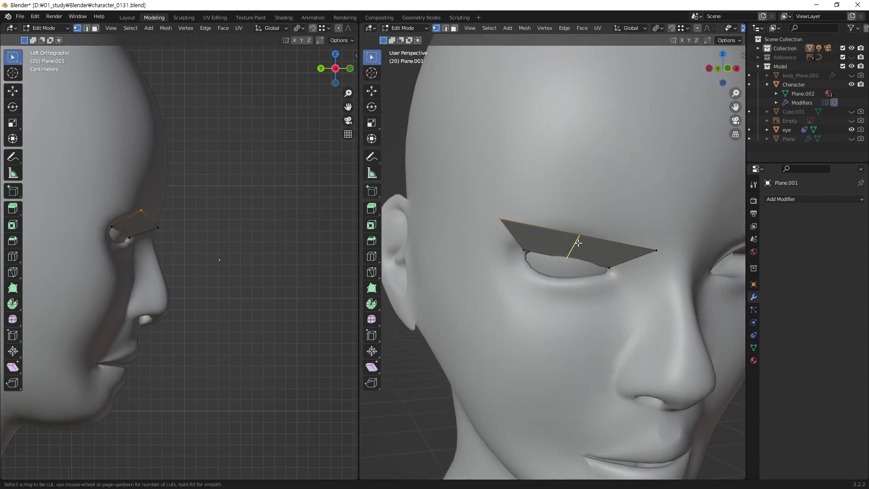
{"action": "key", "text": "4"}
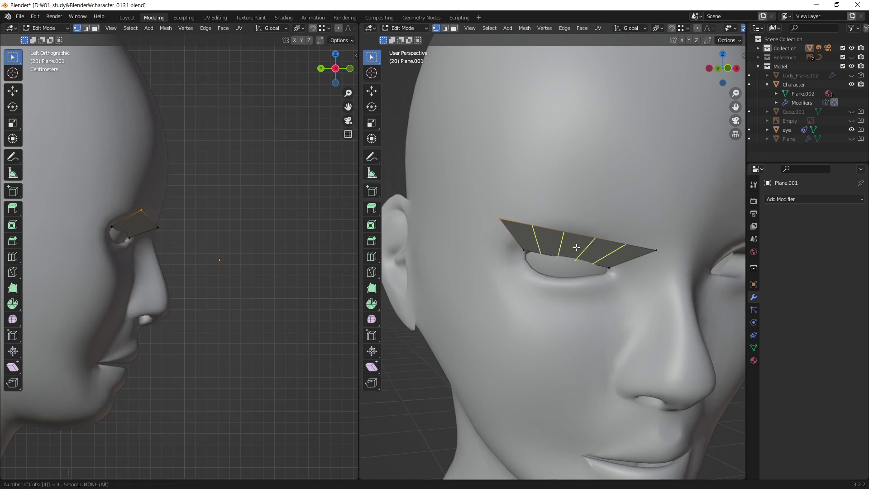
{"action": "left_click", "coordinate": [577, 247]}
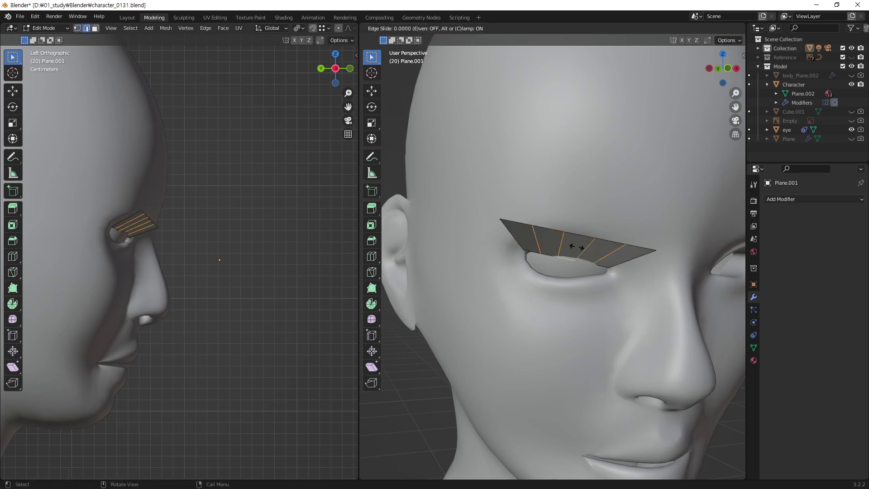
{"action": "right_click", "coordinate": [547, 266]}
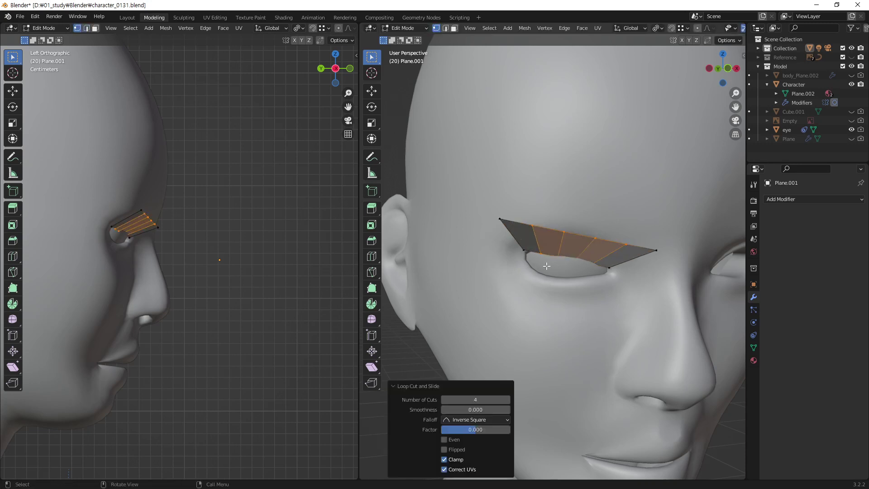
{"action": "middle_click_drag", "start_coordinate": [584, 232], "coordinate": [557, 252]}
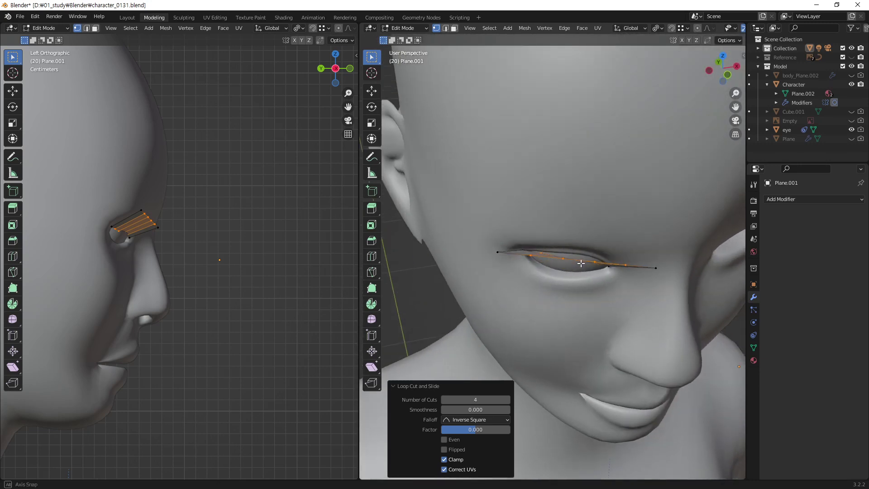
{"action": "left_click", "coordinate": [543, 252]}
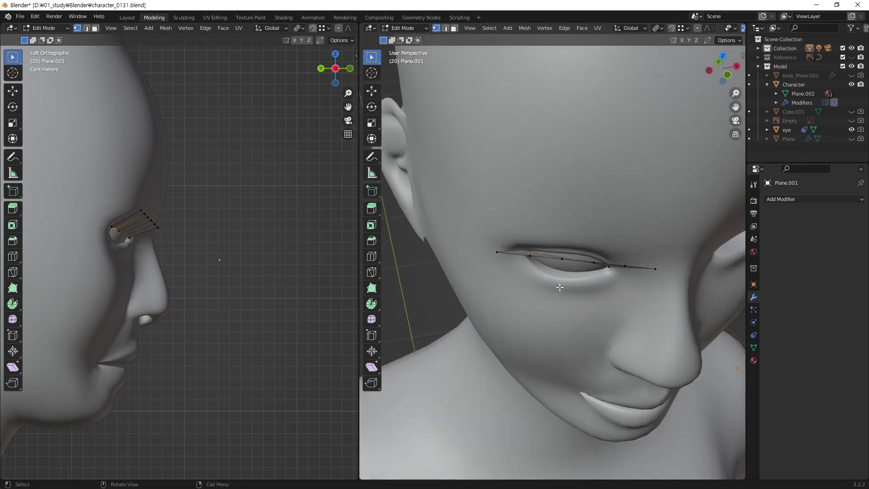
{"action": "middle_click_drag", "start_coordinate": [542, 252], "coordinate": [551, 250]}
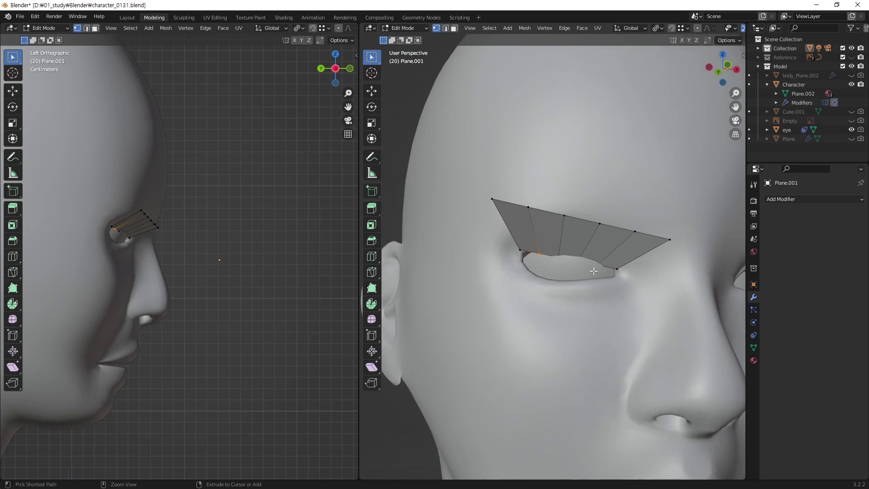
Step: Nudge the first eye-side vertex along Z and Y until it meets the upper eye rim
{"action": "scroll", "coordinate": [623, 200], "scroll_direction": "up", "scroll_amount": 5}
{"action": "scroll", "coordinate": [623, 199], "scroll_direction": "up", "scroll_amount": 1}
{"action": "scroll", "coordinate": [562, 252], "scroll_direction": "down", "scroll_amount": 1}
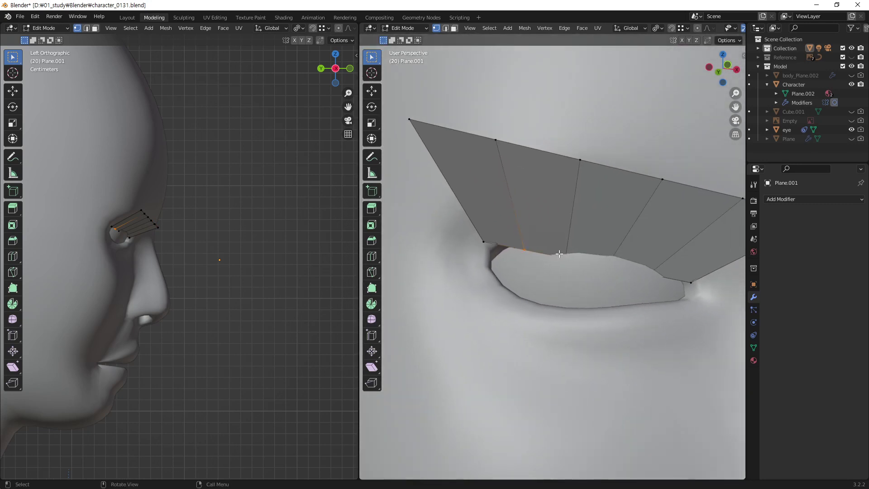
{"action": "key", "text": "g"}
{"action": "key", "text": "z"}
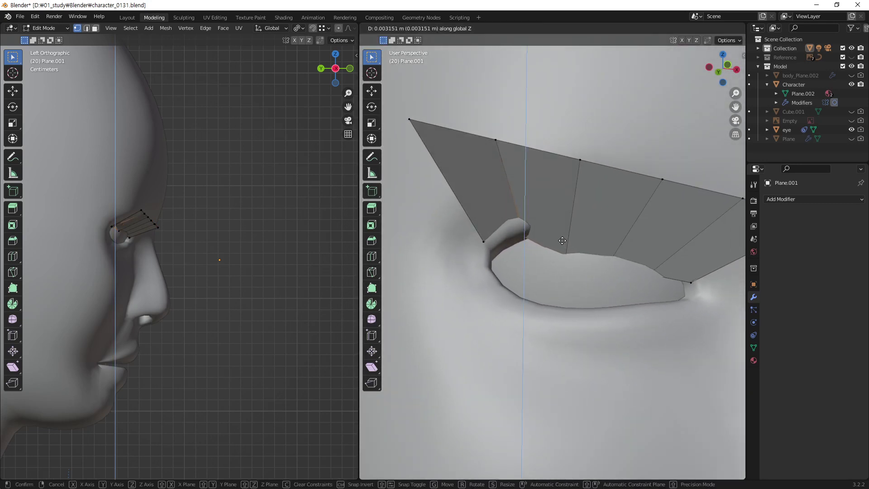
{"action": "left_click", "coordinate": [562, 240]}
{"action": "key", "text": "g"}
{"action": "key", "text": "y"}
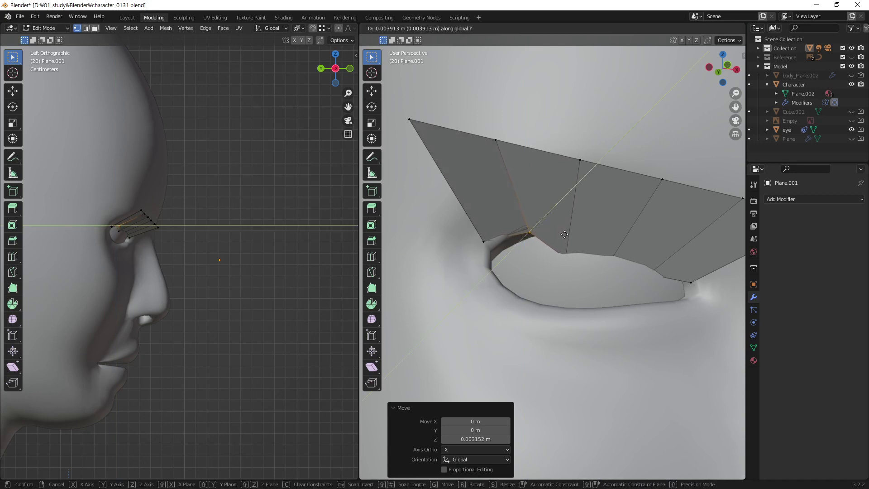
{"action": "left_click", "coordinate": [561, 241]}
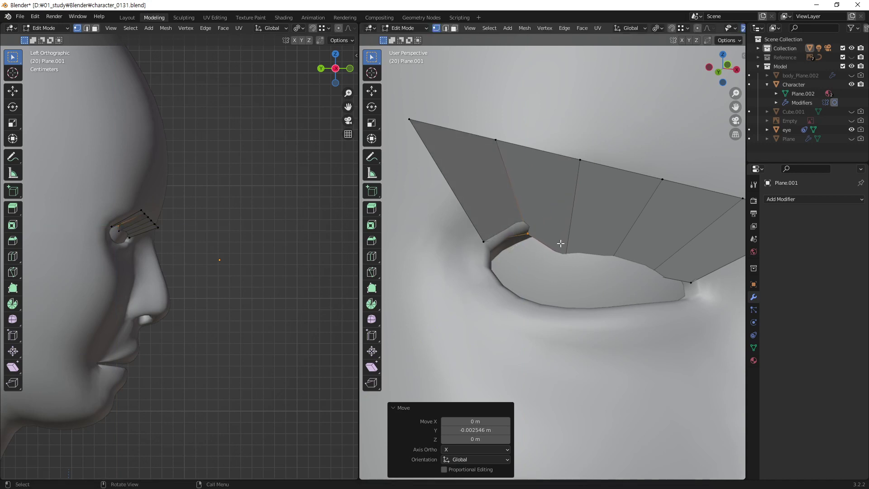
{"action": "key", "text": "g"}
{"action": "key", "text": "z"}
{"action": "left_click", "coordinate": [563, 240]}
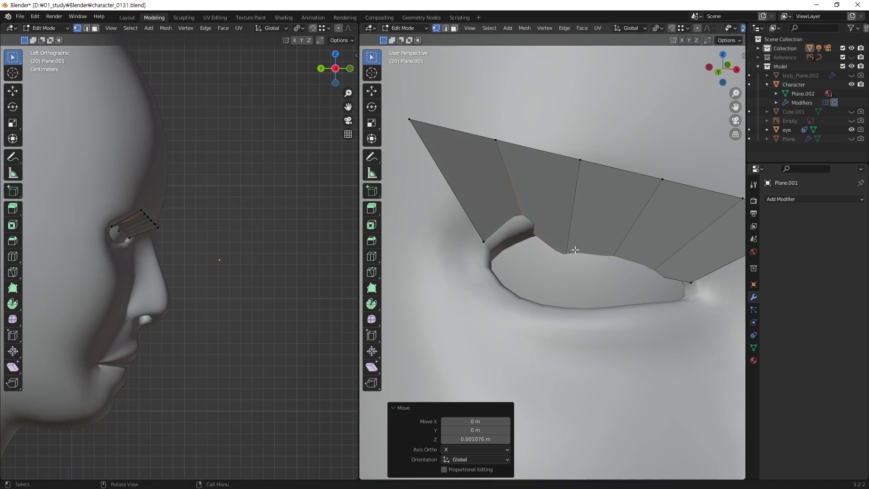
Step: Raise the next three eye-side vertices along Z onto the upper eye rim
{"action": "key", "text": "g"}
{"action": "key", "text": "z"}
{"action": "left_click", "coordinate": [611, 250]}
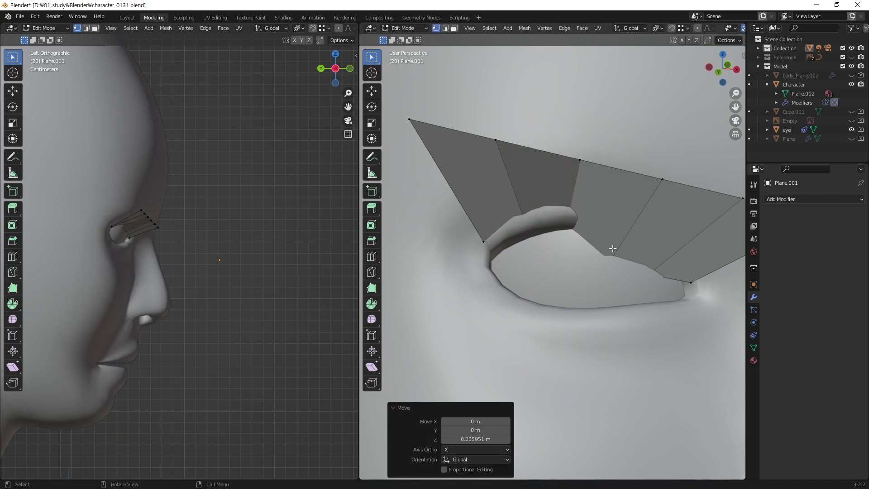
{"action": "key", "text": "g"}
{"action": "key", "text": "z"}
{"action": "left_click", "coordinate": [643, 256]}
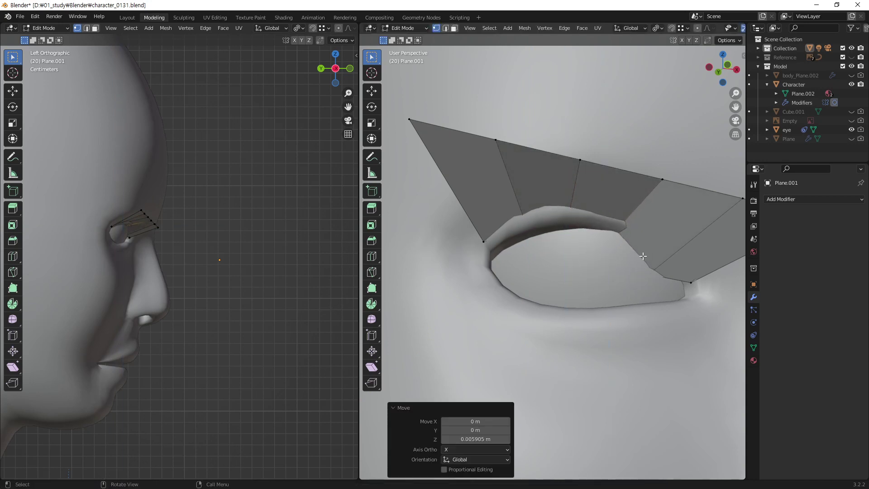
{"action": "key", "text": "g"}
{"action": "key", "text": "z"}
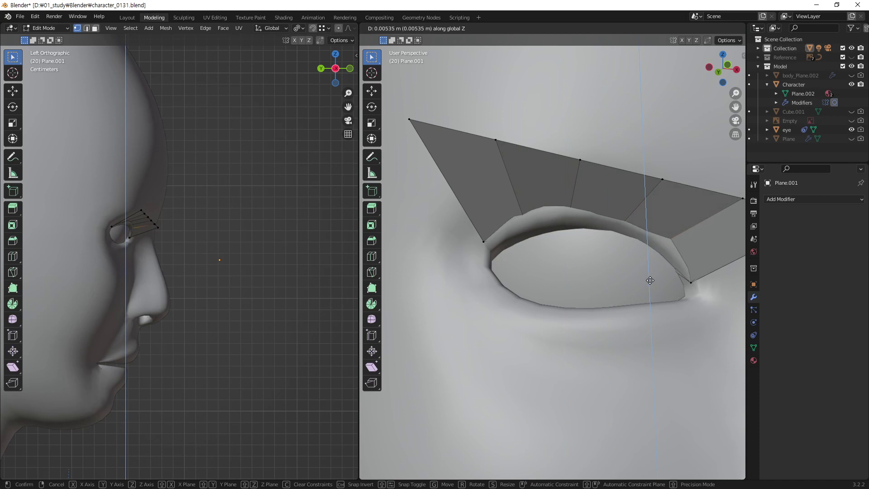
{"action": "left_click", "coordinate": [647, 285]}
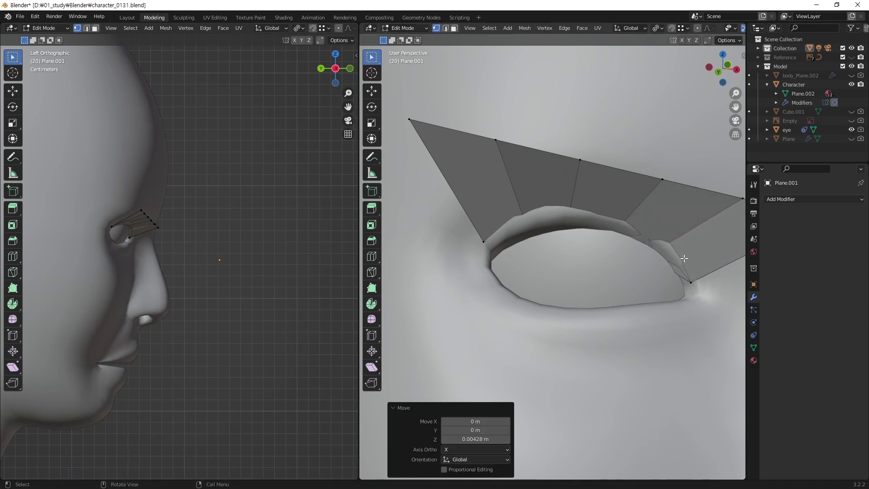
Step: In the side view, pull an eye-edge vertex back along Y against the eye
{"action": "middle_click_drag", "start_coordinate": [682, 257], "coordinate": [629, 243]}
{"action": "scroll", "coordinate": [134, 208], "scroll_direction": "up", "scroll_amount": 3}
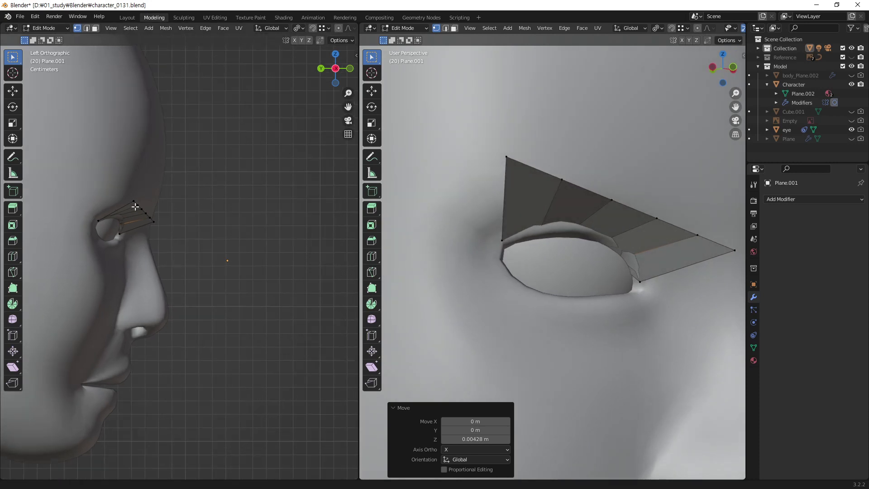
{"action": "scroll", "coordinate": [135, 199], "scroll_direction": "up", "scroll_amount": 4}
{"action": "scroll", "coordinate": [135, 191], "scroll_direction": "up", "scroll_amount": 3}
{"action": "middle_click_drag", "start_coordinate": [135, 192], "coordinate": [265, 254], "text": "shift"}
{"action": "key", "text": "g"}
{"action": "key", "text": "y"}
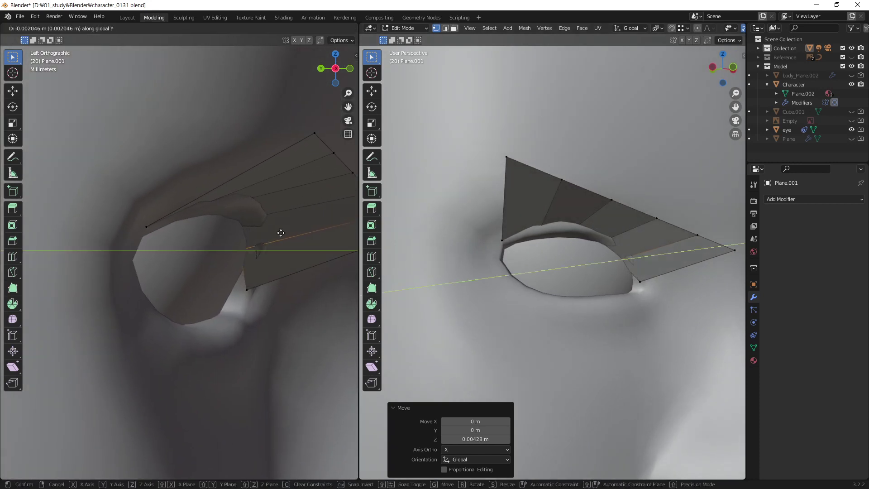
{"action": "right_click", "coordinate": [303, 233]}
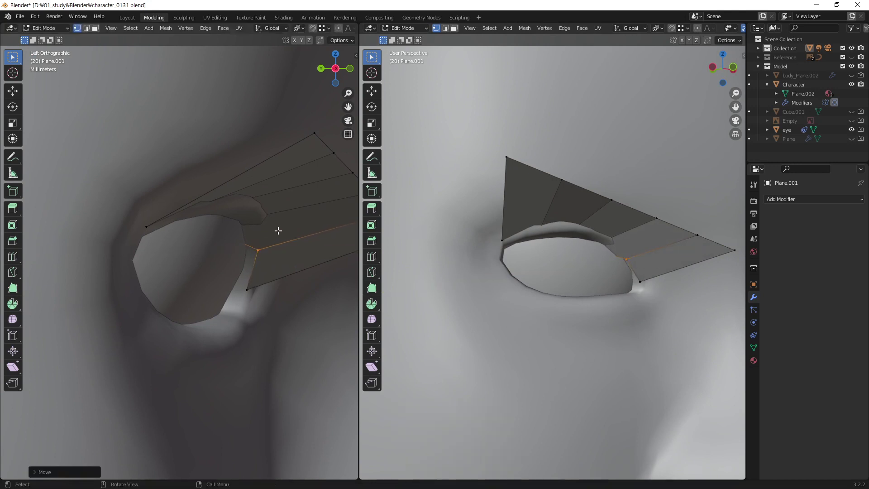
{"action": "left_click_drag", "start_coordinate": [258, 210], "coordinate": [233, 221]}
{"action": "key", "text": "g"}
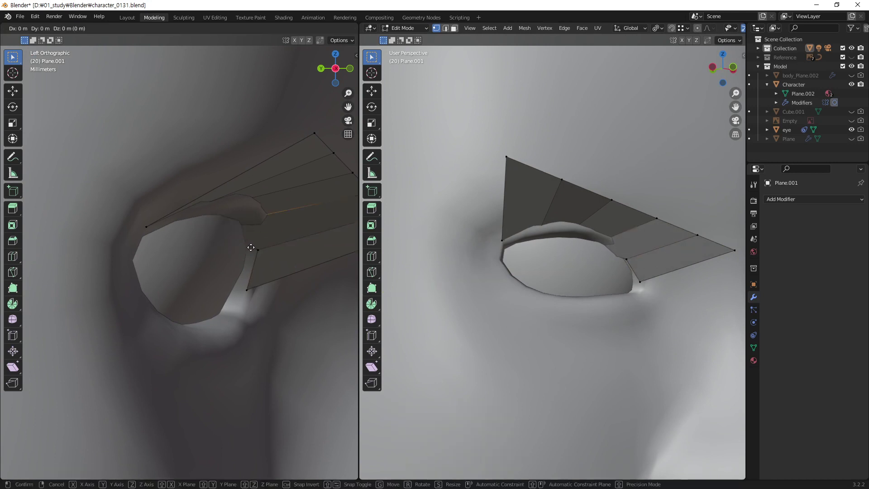
{"action": "key", "text": "y"}
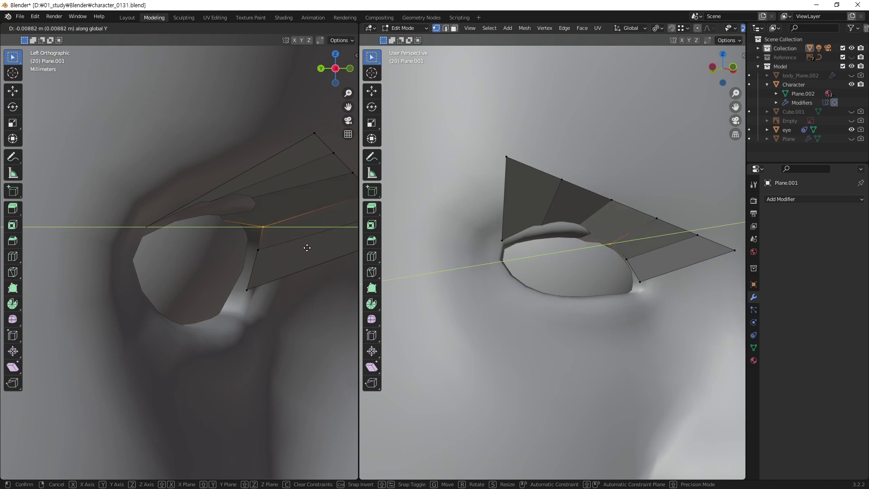
{"action": "left_click", "coordinate": [307, 248]}
Step: Slide further eye-edge vertices along Y so they settle onto the eye rim
{"action": "left_click_drag", "start_coordinate": [233, 209], "coordinate": [185, 238]}
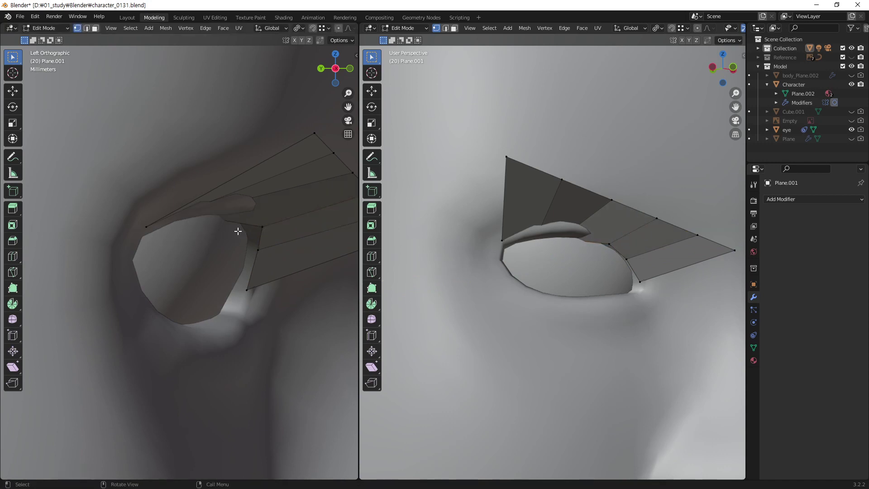
{"action": "left_click_drag", "start_coordinate": [234, 207], "coordinate": [179, 252]}
{"action": "key", "text": "g"}
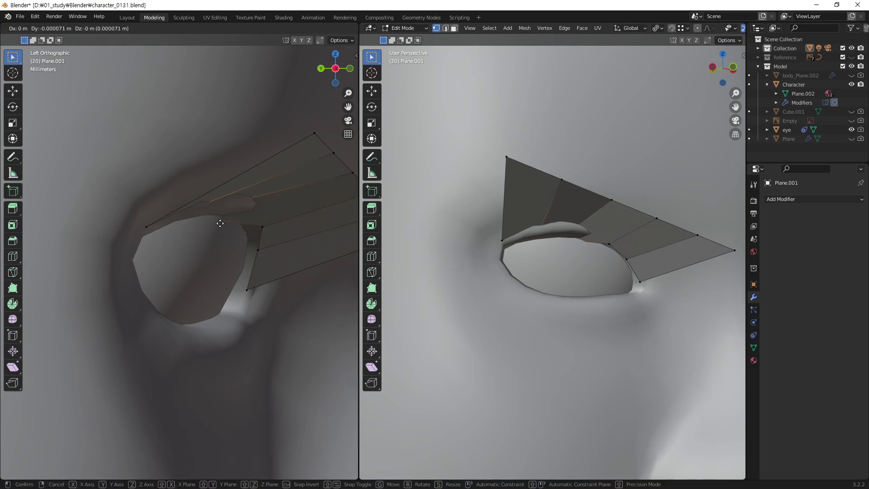
{"action": "key", "text": "y"}
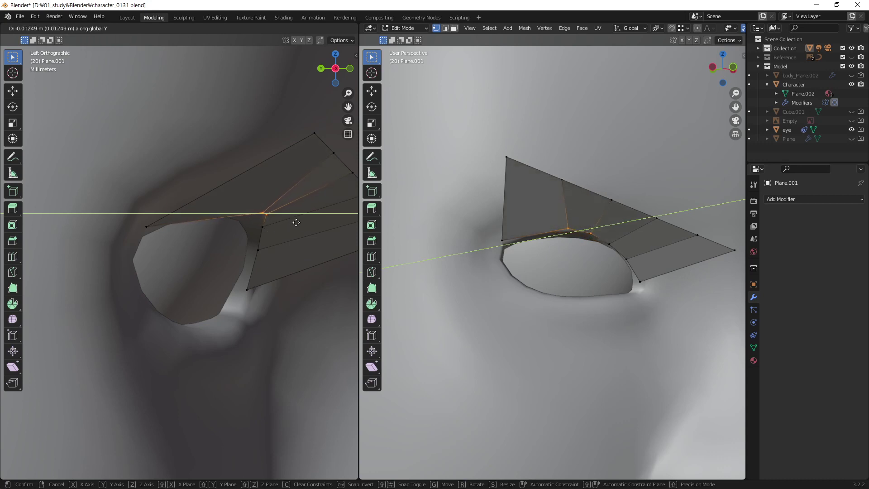
{"action": "left_click", "coordinate": [281, 220]}
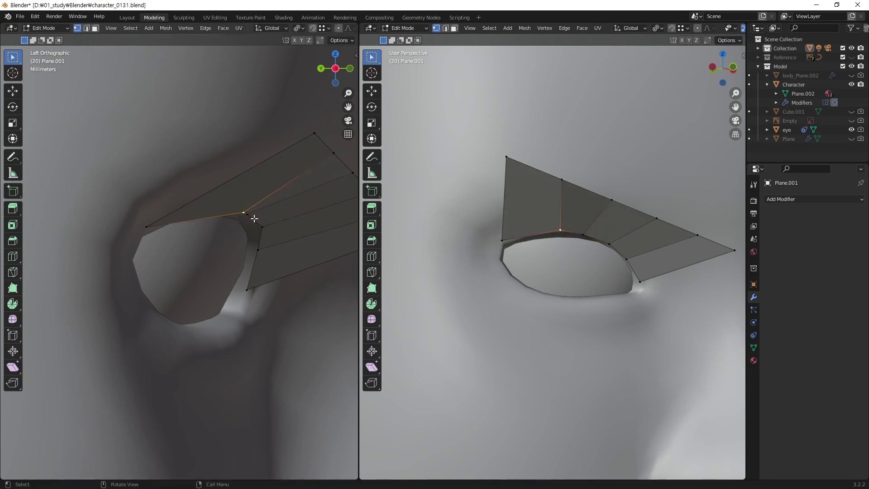
{"action": "key", "text": "g"}
{"action": "key", "text": "y"}
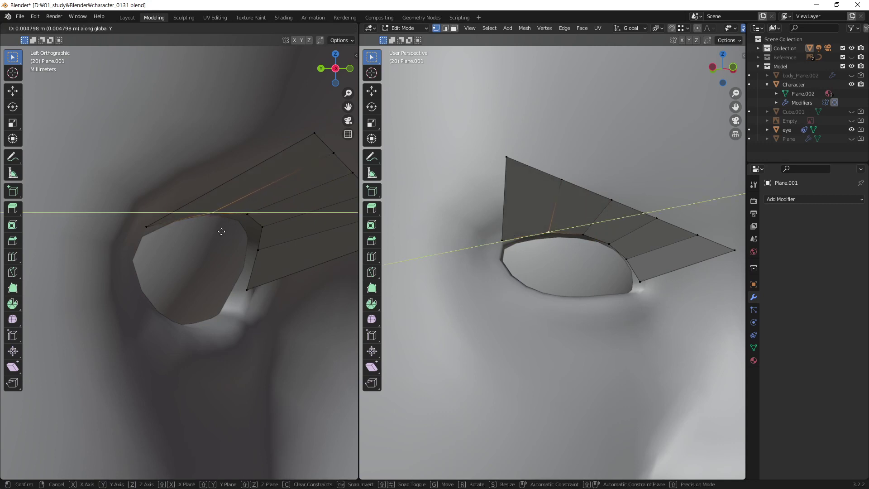
{"action": "left_click", "coordinate": [217, 228]}
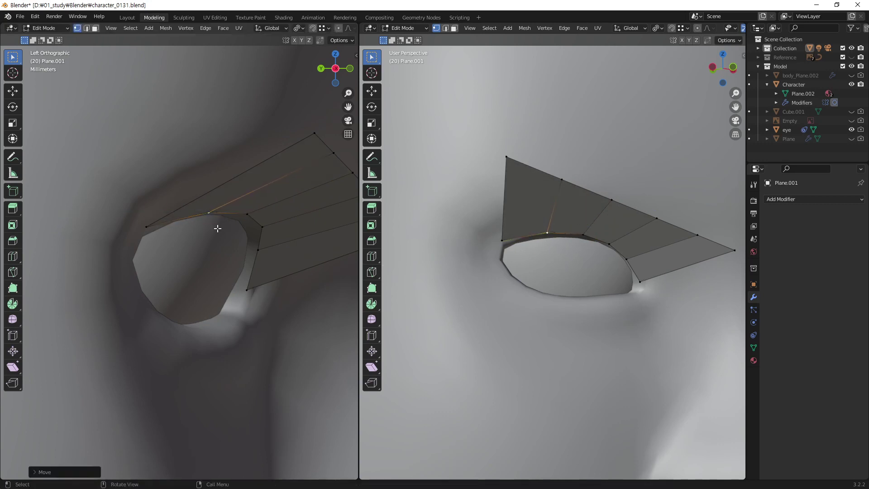
{"action": "mouse_move", "coordinate": [572, 232]}
{"action": "middle_mouse_down"}
{"action": "mouse_move", "coordinate": [631, 269]}
{"action": "mouse_move", "coordinate": [511, 257]}
{"action": "mouse_move", "coordinate": [618, 277]}
{"action": "middle_mouse_up"}
Step: Slide the first two inner-edge vertices along Y to seat them against the socket
{"action": "left_click", "coordinate": [551, 273]}
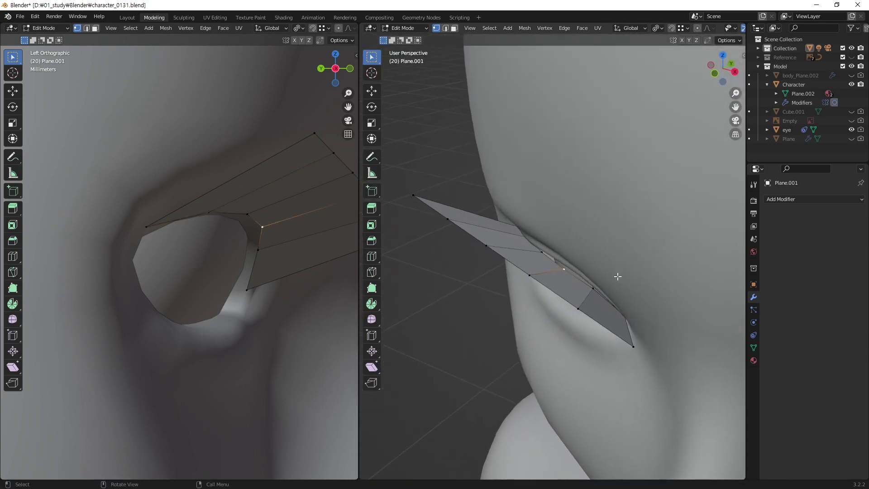
{"action": "key", "text": "g"}
{"action": "key", "text": "y"}
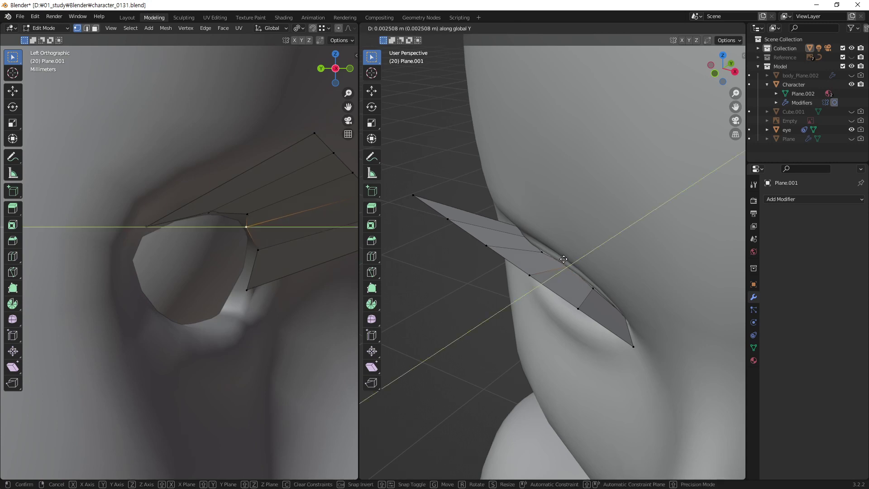
{"action": "left_click", "coordinate": [564, 259]}
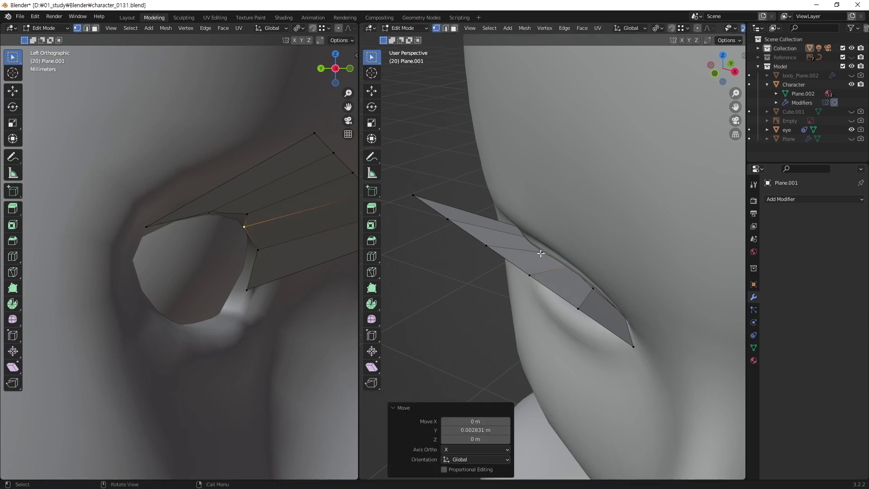
{"action": "left_click", "coordinate": [540, 253]}
{"action": "key", "text": "g"}
{"action": "key", "text": "y"}
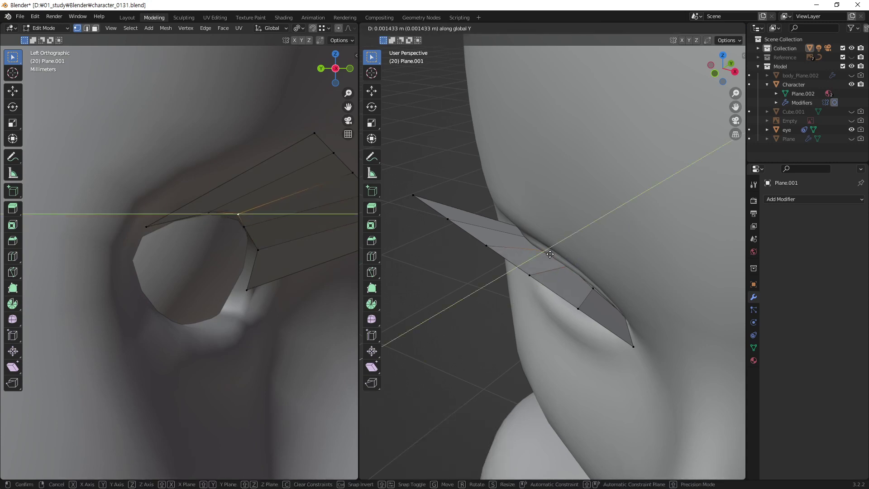
{"action": "left_click", "coordinate": [550, 254]}
Step: Pull the lower inner-edge vertex along Y, then select the patch's inner corner vertex
{"action": "left_click", "coordinate": [596, 292]}
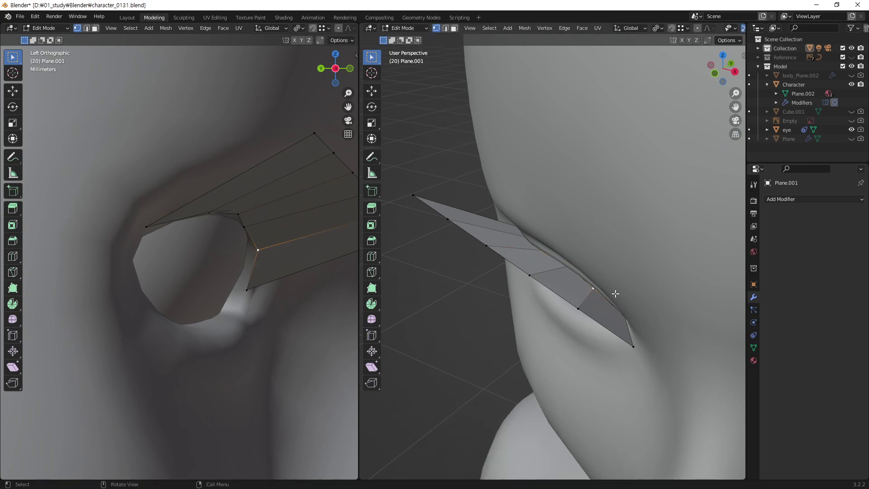
{"action": "key", "text": "g"}
{"action": "key", "text": "y"}
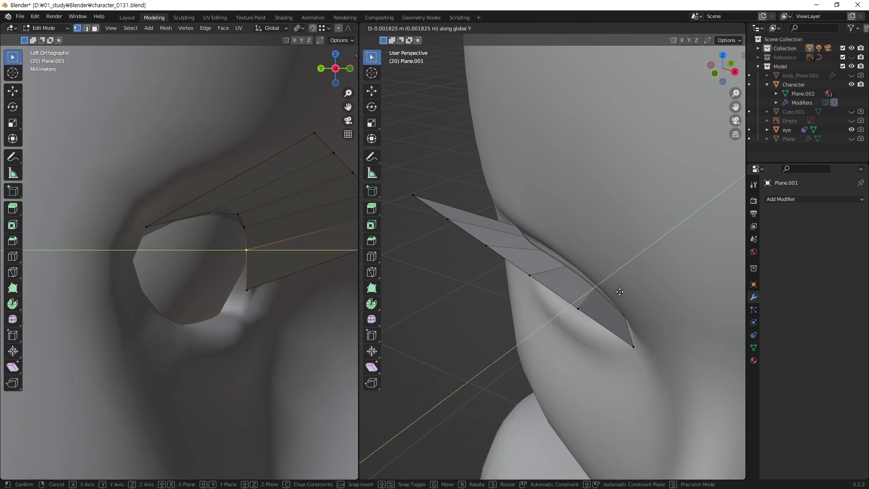
{"action": "left_click", "coordinate": [620, 291]}
{"action": "mouse_move", "coordinate": [620, 292]}
{"action": "middle_mouse_down"}
{"action": "mouse_move", "coordinate": [604, 194]}
{"action": "mouse_move", "coordinate": [620, 172]}
{"action": "middle_mouse_up"}
{"action": "left_click", "coordinate": [508, 229]}
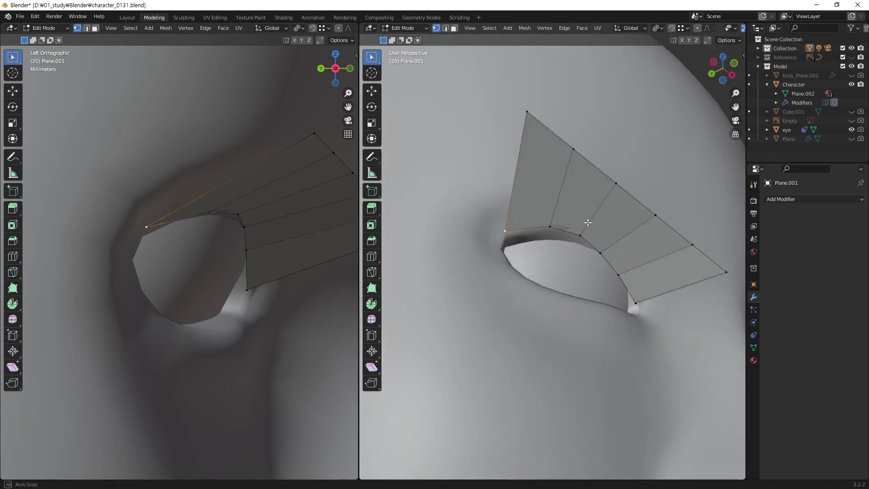
Step: Pick an inner-edge vertex and raise it along Z, discarding an X move
{"action": "middle_click_drag", "start_coordinate": [589, 225], "coordinate": [555, 204]}
{"action": "middle_click_drag", "start_coordinate": [630, 219], "coordinate": [702, 266]}
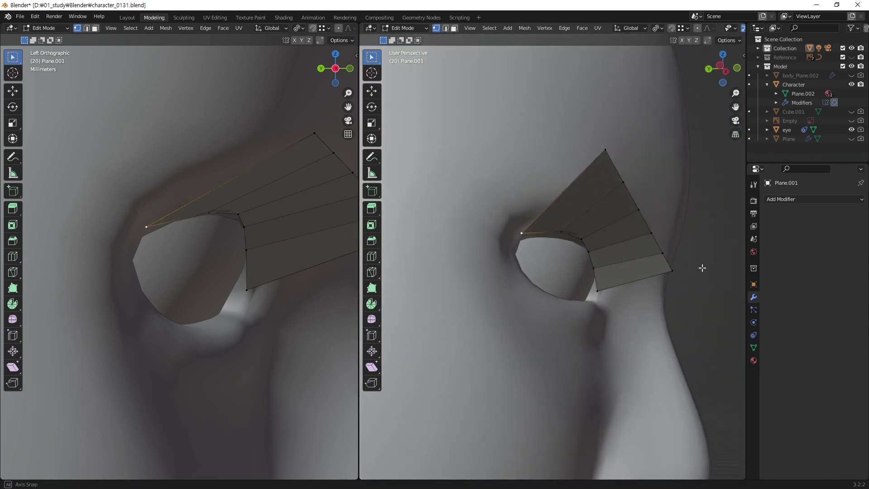
{"action": "scroll", "coordinate": [723, 276], "scroll_direction": "down", "scroll_amount": 3}
{"action": "left_click", "coordinate": [571, 260]}
{"action": "middle_click_drag", "start_coordinate": [593, 279], "coordinate": [588, 262]}
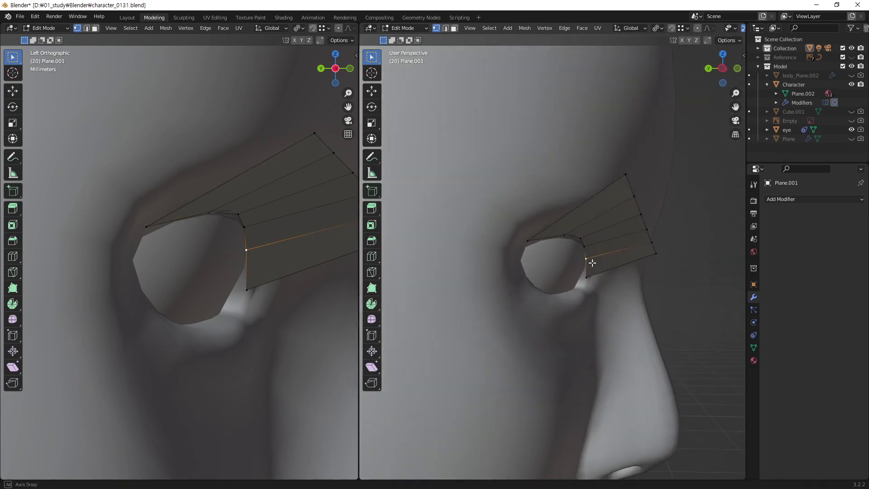
{"action": "scroll", "coordinate": [602, 258], "scroll_direction": "up", "scroll_amount": 5}
{"action": "key", "text": "g"}
{"action": "key", "text": "x"}
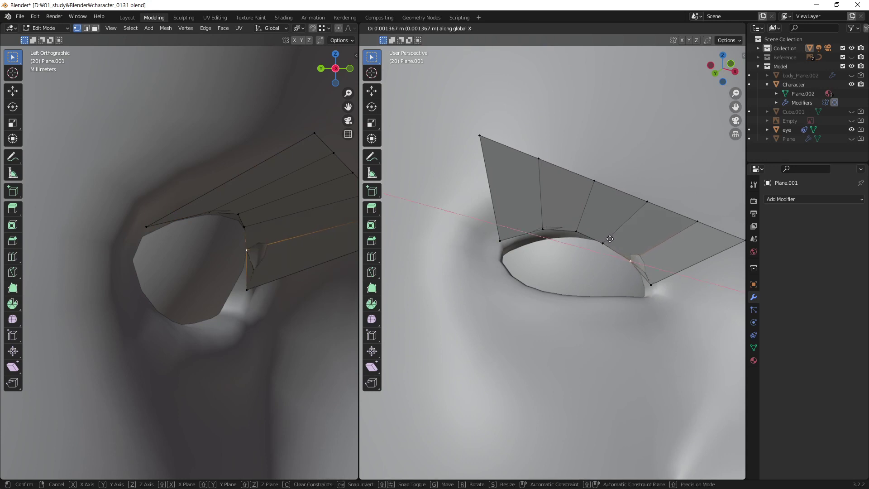
{"action": "right_click", "coordinate": [609, 240]}
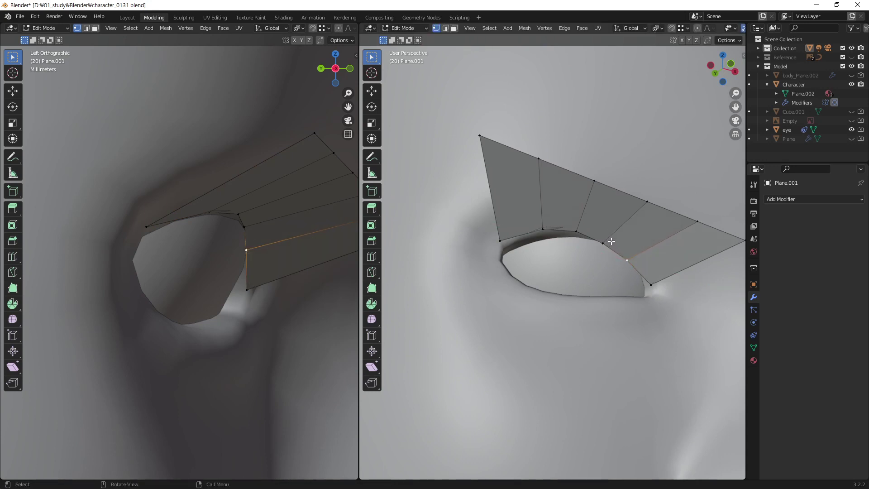
{"action": "key", "text": "g"}
{"action": "key", "text": "z"}
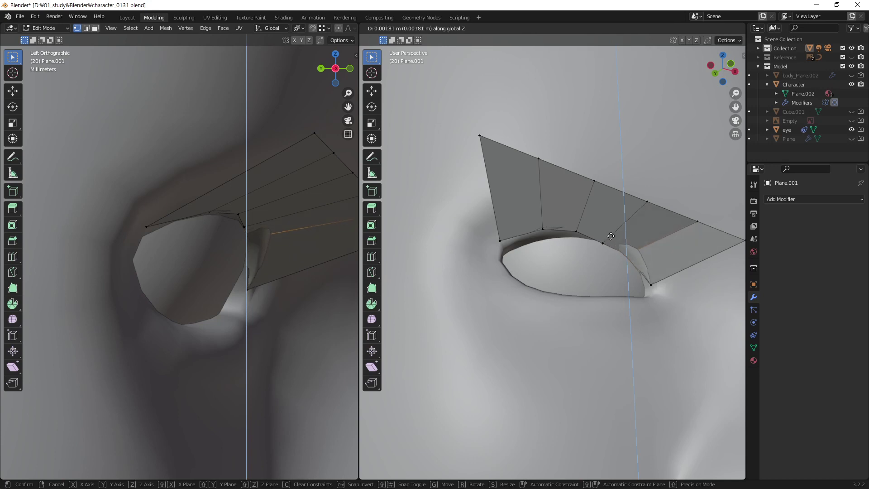
{"action": "left_click", "coordinate": [610, 237]}
Step: Refine that vertex's height and depth with further Z and Y moves to hug the eye
{"action": "key", "text": "g"}
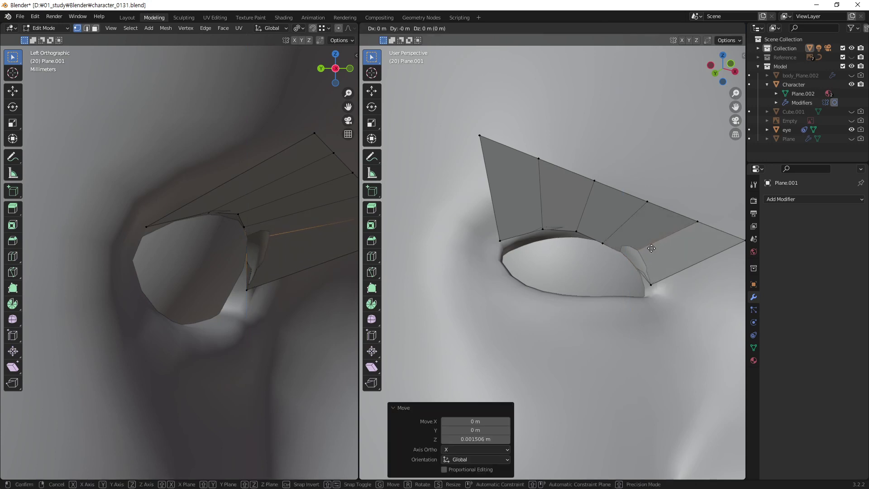
{"action": "key", "text": "y"}
{"action": "left_click", "coordinate": [657, 246]}
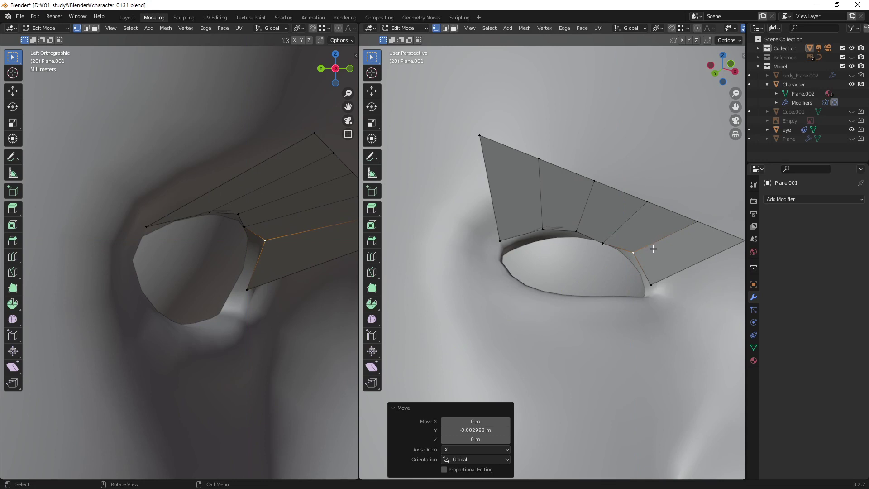
{"action": "key", "text": "g"}
{"action": "key", "text": "z"}
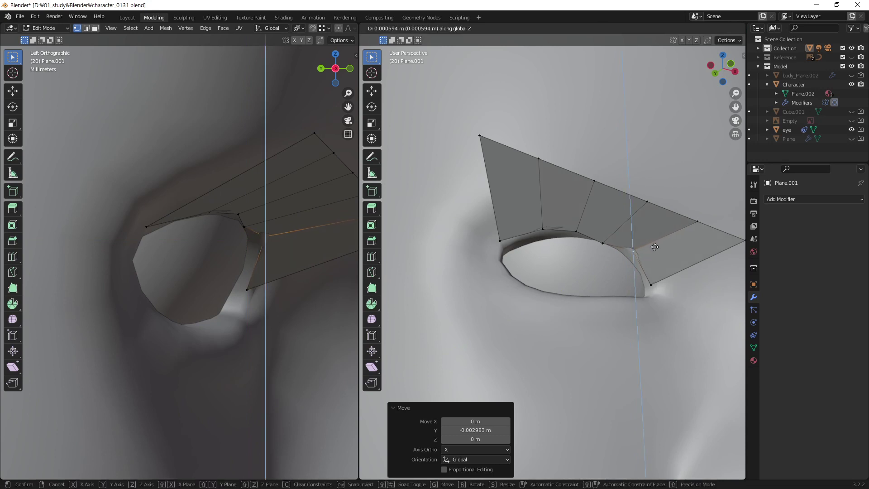
{"action": "left_click", "coordinate": [654, 246]}
{"action": "key", "text": "g"}
{"action": "key", "text": "z"}
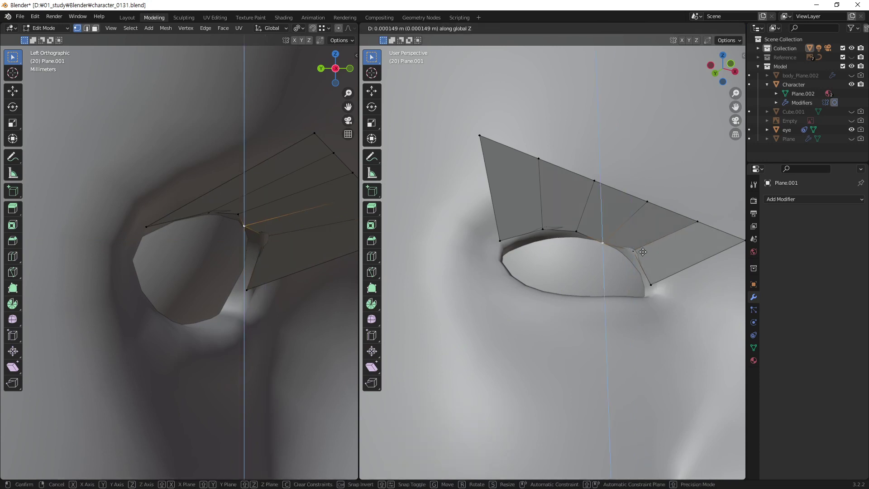
{"action": "left_click", "coordinate": [604, 244]}
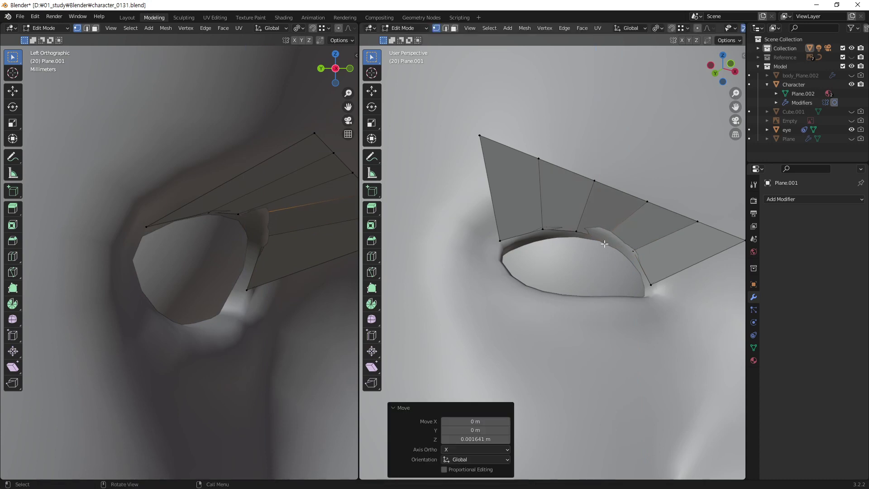
{"action": "key", "text": "g"}
{"action": "key", "text": "y"}
{"action": "left_click", "coordinate": [555, 224]}
Step: Raise the next lid-edge vertex 0.000881 m in Z and push it -0.001695 m along Y
{"action": "left_click", "coordinate": [577, 232]}
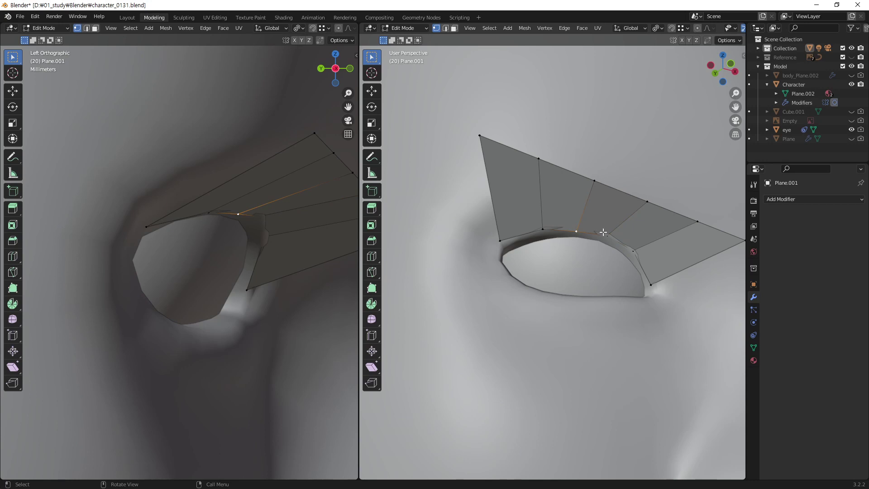
{"action": "key", "text": "g"}
{"action": "key", "text": "z"}
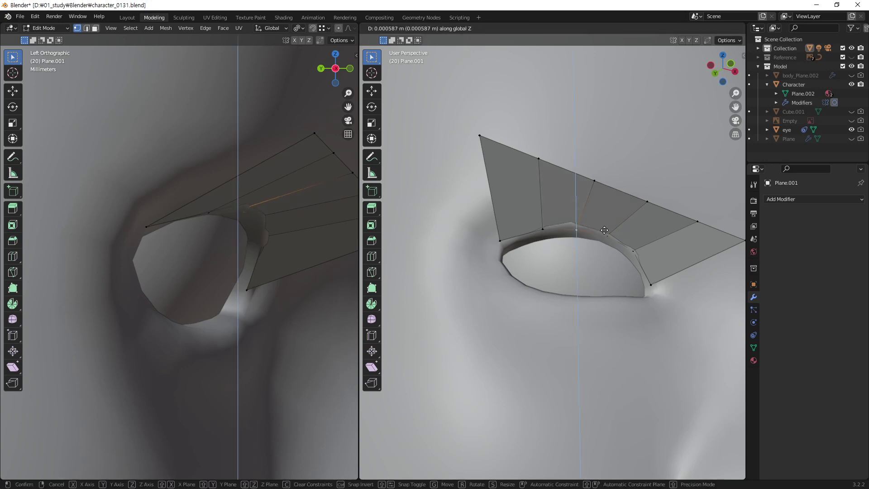
{"action": "left_click", "coordinate": [605, 229]}
{"action": "key", "text": "g"}
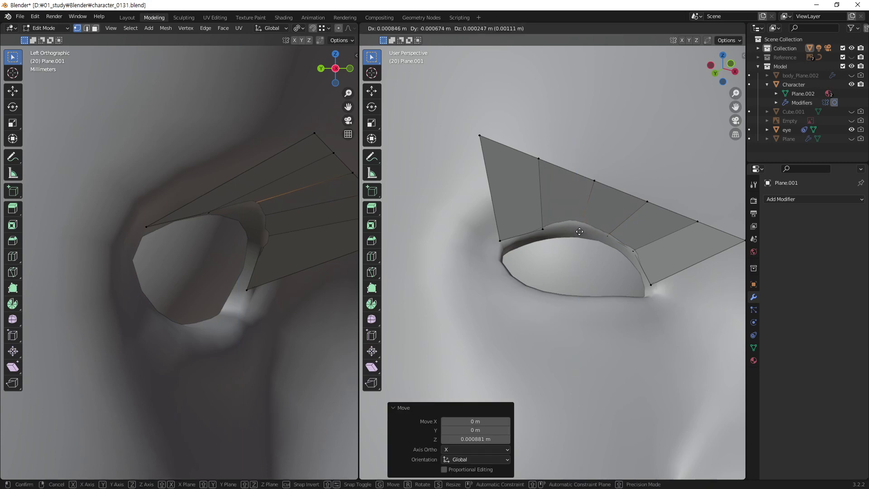
{"action": "key", "text": "y"}
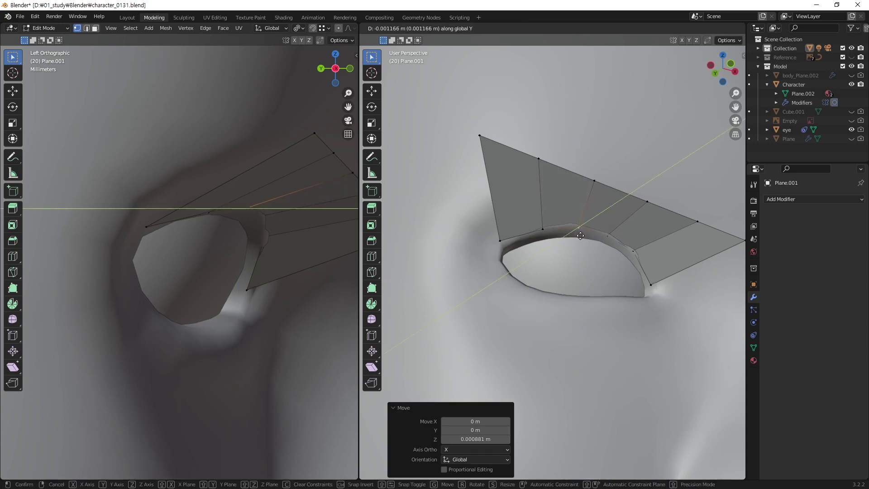
{"action": "left_click", "coordinate": [581, 235]}
{"action": "mouse_move", "coordinate": [580, 236]}
{"action": "middle_mouse_down"}
{"action": "mouse_move", "coordinate": [605, 299]}
{"action": "mouse_move", "coordinate": [710, 219]}
{"action": "mouse_move", "coordinate": [593, 272]}
{"action": "mouse_move", "coordinate": [607, 248]}
{"action": "mouse_move", "coordinate": [660, 248]}
{"action": "mouse_move", "coordinate": [646, 244]}
{"action": "mouse_move", "coordinate": [638, 253]}
{"action": "mouse_move", "coordinate": [630, 243]}
{"action": "mouse_move", "coordinate": [618, 253]}
{"action": "mouse_move", "coordinate": [586, 225]}
{"action": "middle_mouse_up"}
{"action": "scroll", "coordinate": [660, 274], "scroll_direction": "down", "scroll_amount": 3}
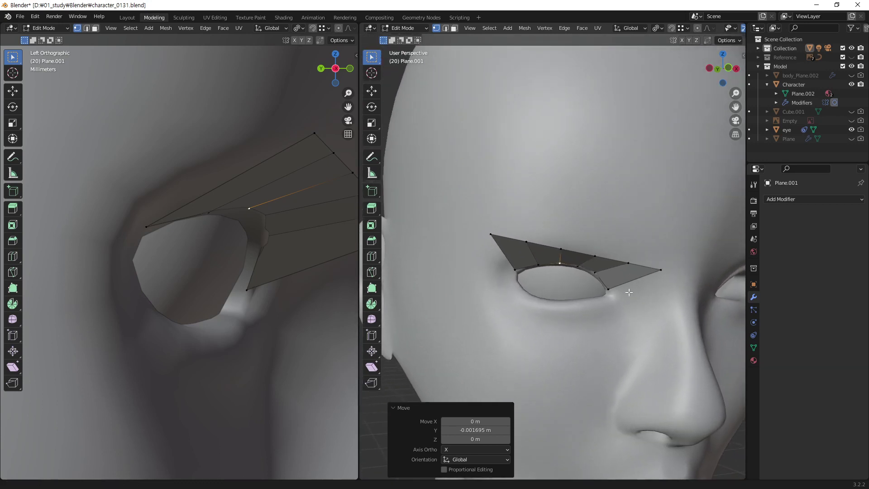
{"action": "middle_click_drag", "start_coordinate": [660, 273], "coordinate": [611, 273]}
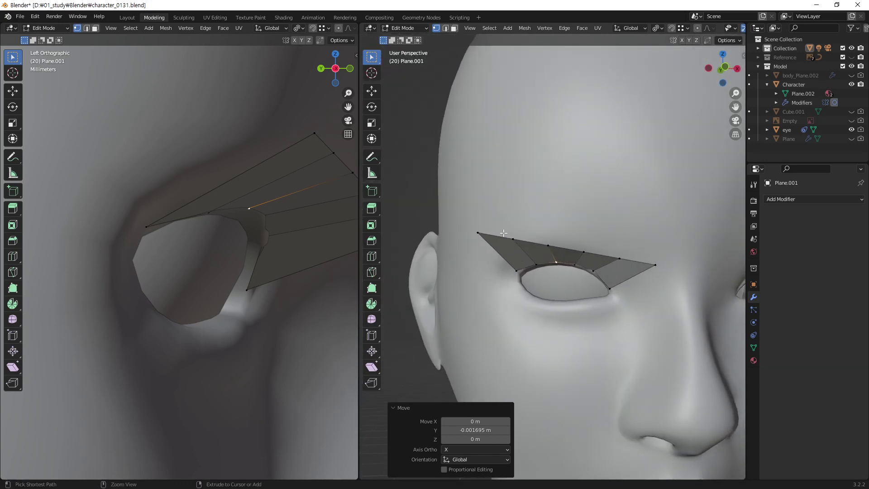
{"action": "key", "text": "shift+space"}
{"action": "key", "text": "d"}
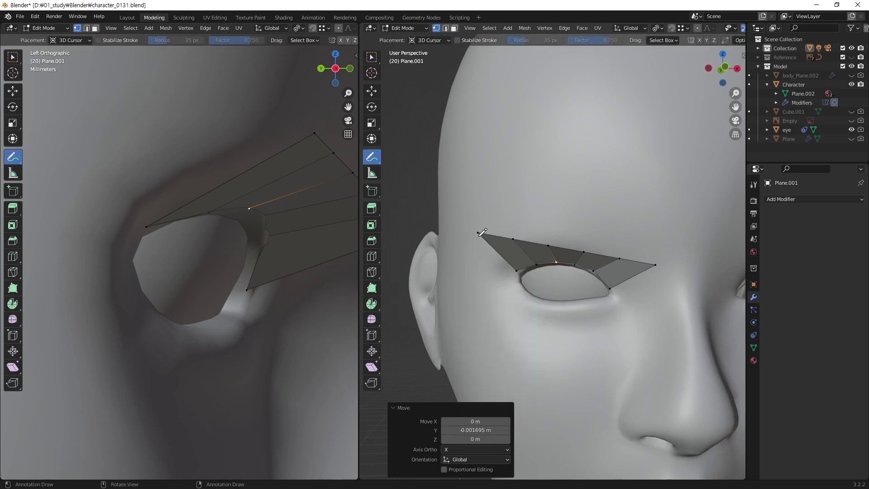
{"action": "left_click_drag", "start_coordinate": [478, 232], "coordinate": [497, 223]}
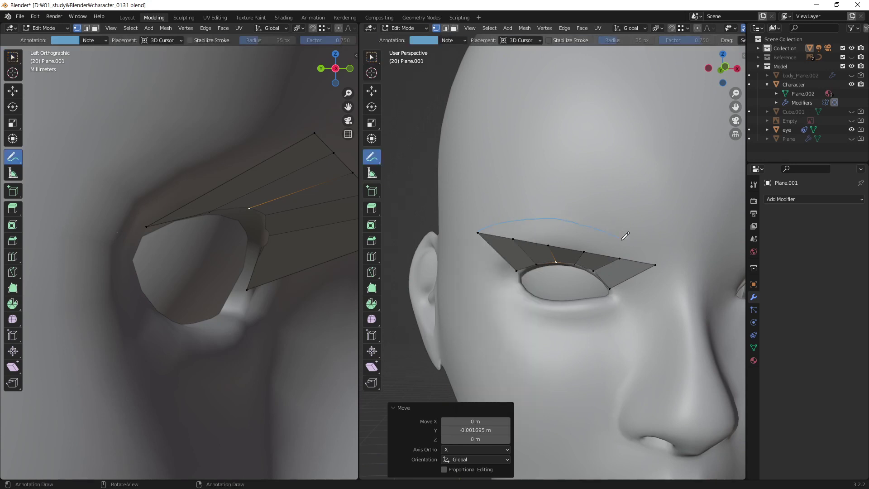
{"action": "left_click_drag", "start_coordinate": [655, 270], "coordinate": [655, 269]}
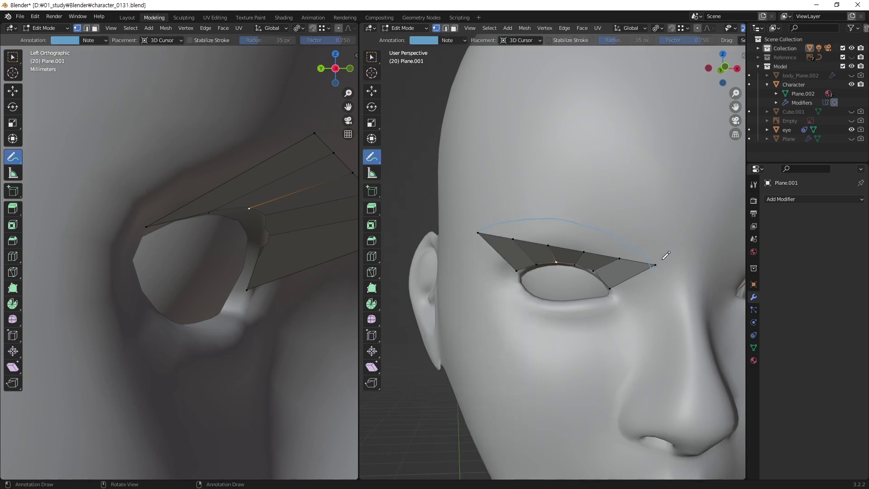
{"action": "left_click", "coordinate": [463, 41]}
{"action": "left_click", "coordinate": [511, 79]}
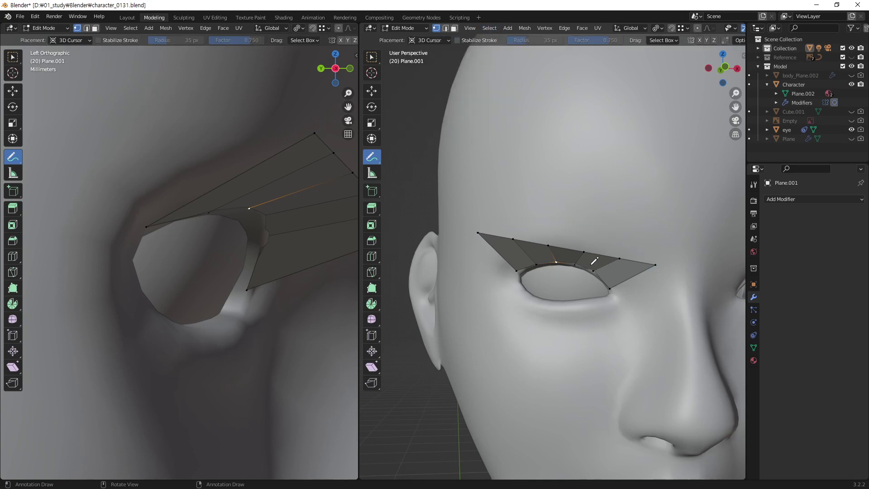
{"action": "middle_click_drag", "start_coordinate": [640, 271], "coordinate": [652, 275]}
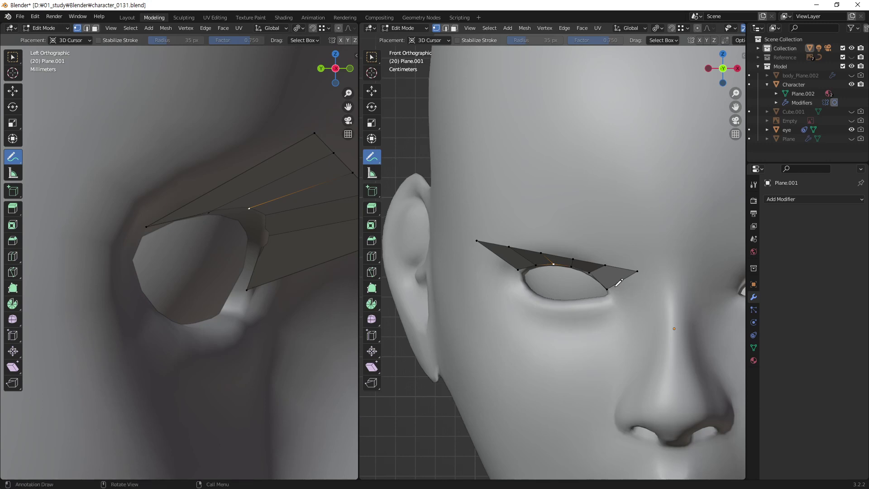
Step: Raise the first two top-edge vertices near the brow along Z
{"action": "key", "text": "w"}
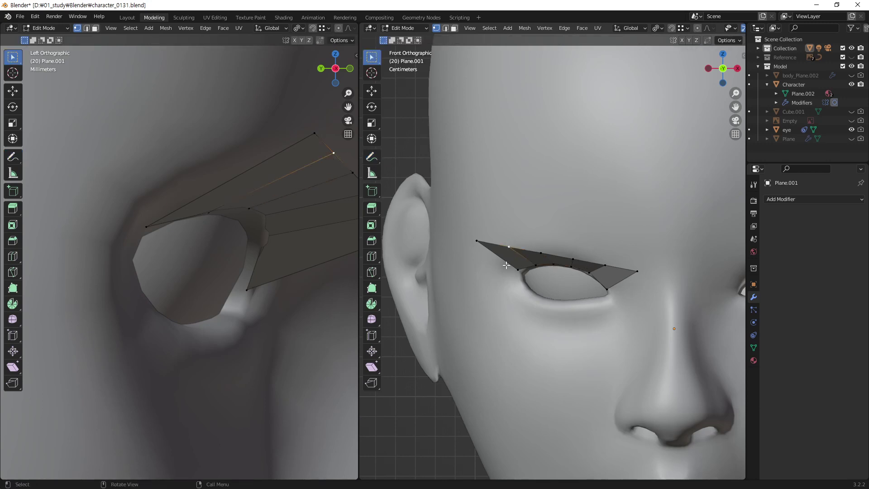
{"action": "key", "text": "g"}
{"action": "key", "text": "z"}
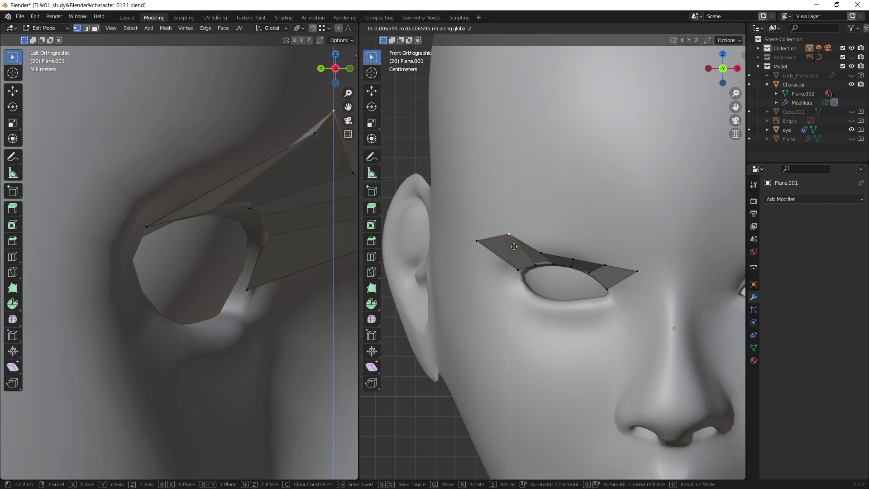
{"action": "left_click", "coordinate": [522, 248]}
{"action": "left_click", "coordinate": [543, 251]}
{"action": "key", "text": "g"}
{"action": "key", "text": "z"}
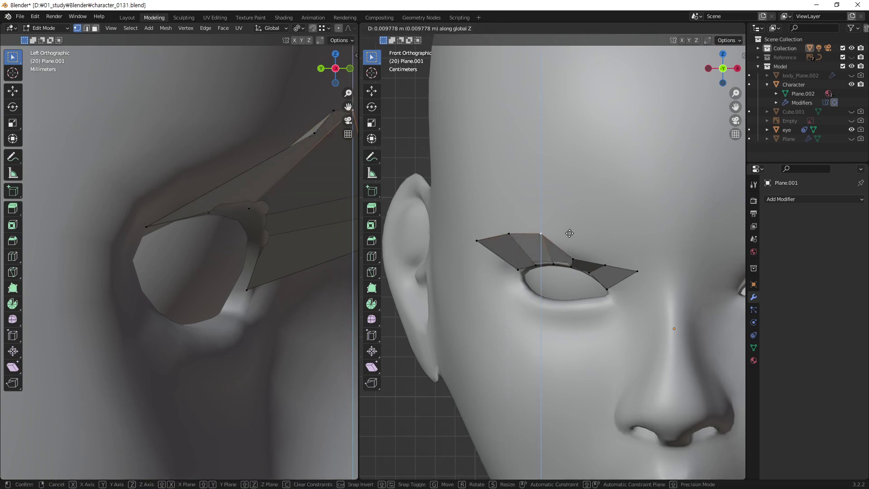
{"action": "left_click", "coordinate": [573, 231]}
Step: Raise two more eyelid vertices along Z to continue the arc
{"action": "left_click", "coordinate": [576, 257]}
{"action": "key", "text": "g"}
{"action": "key", "text": "z"}
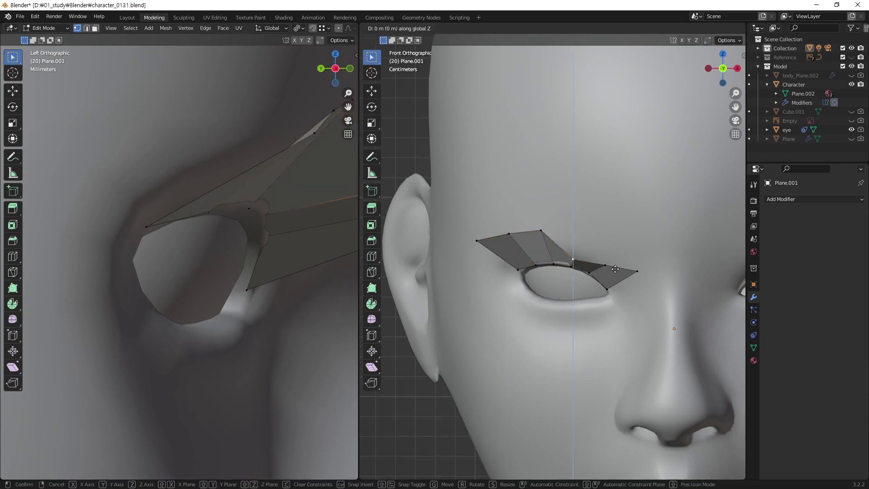
{"action": "left_click", "coordinate": [625, 248]}
{"action": "left_click", "coordinate": [605, 265]}
{"action": "key", "text": "g"}
{"action": "key", "text": "z"}
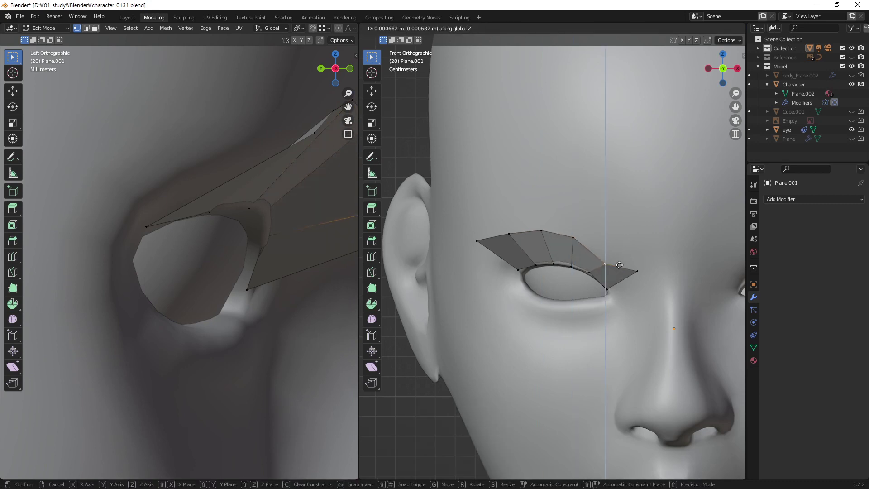
{"action": "left_click", "coordinate": [618, 256]}
Step: Shift the outer and upper eyelid vertices sideways along X
{"action": "key", "text": "g"}
{"action": "key", "text": "x"}
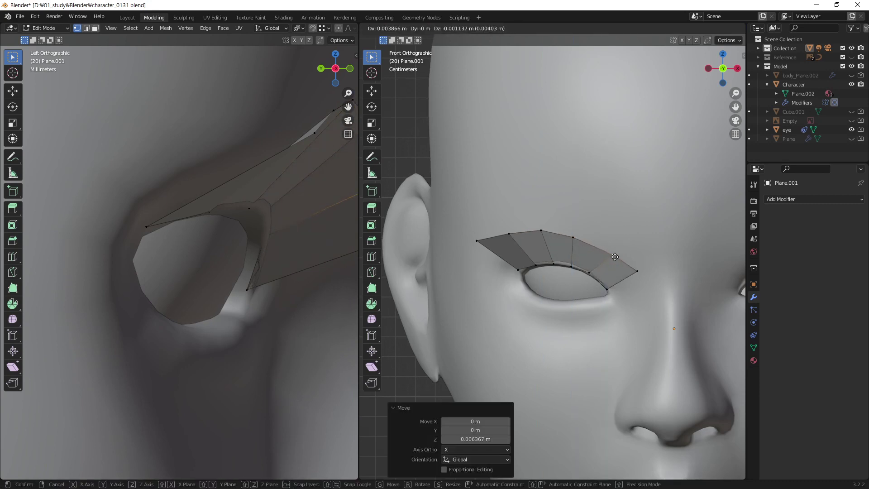
{"action": "left_click", "coordinate": [612, 254]}
{"action": "left_click", "coordinate": [574, 237]}
{"action": "key", "text": "g"}
{"action": "key", "text": "x"}
{"action": "left_click", "coordinate": [587, 236]}
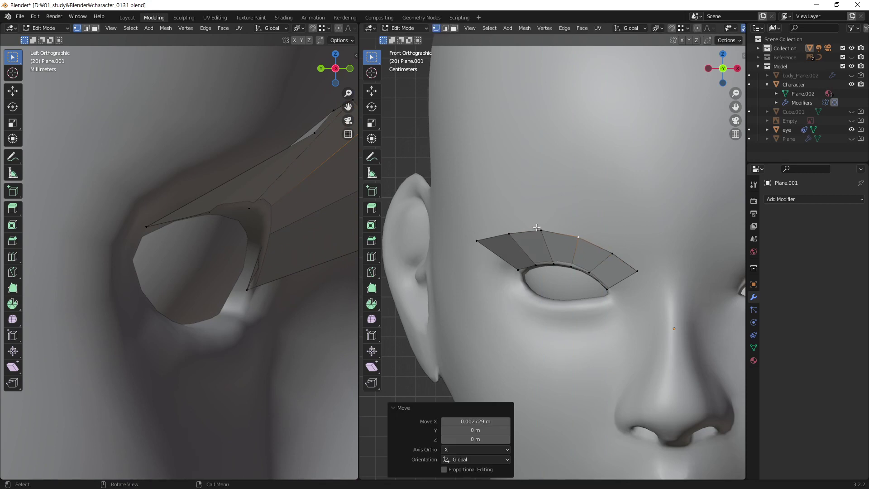
Step: Nudge the top-middle vertex along X and reposition the inner-corner vertex freely
{"action": "left_click", "coordinate": [541, 230]}
{"action": "key", "text": "g"}
{"action": "key", "text": "x"}
{"action": "left_click", "coordinate": [476, 240]}
{"action": "key", "text": "g"}
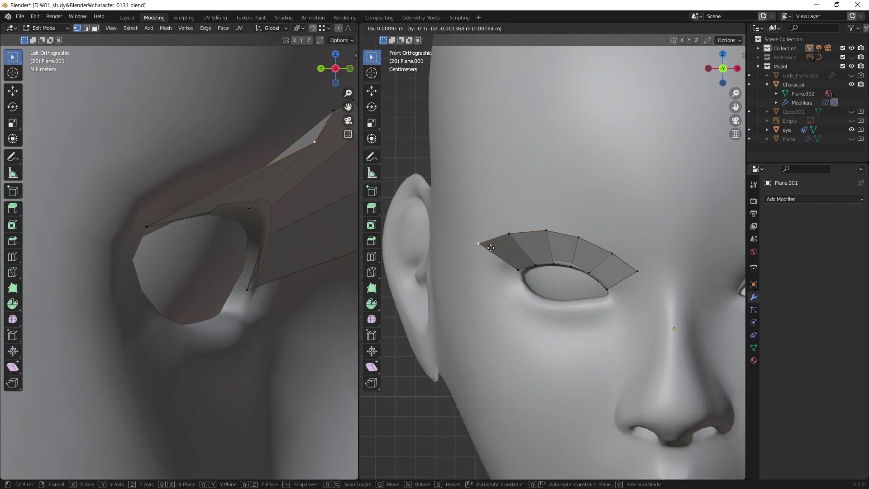
{"action": "left_click", "coordinate": [492, 247]}
{"action": "mouse_move", "coordinate": [586, 252]}
{"action": "middle_mouse_down"}
{"action": "mouse_move", "coordinate": [610, 271]}
{"action": "mouse_move", "coordinate": [683, 262]}
{"action": "mouse_move", "coordinate": [553, 233]}
{"action": "mouse_move", "coordinate": [562, 248]}
{"action": "mouse_move", "coordinate": [677, 254]}
{"action": "mouse_move", "coordinate": [557, 254]}
{"action": "mouse_move", "coordinate": [611, 258]}
{"action": "mouse_move", "coordinate": [570, 258]}
{"action": "mouse_move", "coordinate": [577, 252]}
{"action": "mouse_move", "coordinate": [580, 262]}
{"action": "mouse_move", "coordinate": [563, 247]}
{"action": "mouse_move", "coordinate": [577, 233]}
{"action": "mouse_move", "coordinate": [617, 248]}
{"action": "mouse_move", "coordinate": [587, 238]}
{"action": "mouse_move", "coordinate": [604, 244]}
{"action": "mouse_move", "coordinate": [598, 248]}
{"action": "mouse_move", "coordinate": [584, 234]}
{"action": "middle_mouse_up"}
Step: Cut three centred lengthwise edge loops into the eyelid strip, abandoning a four-cut attempt
{"action": "key", "text": "ctrl+r"}
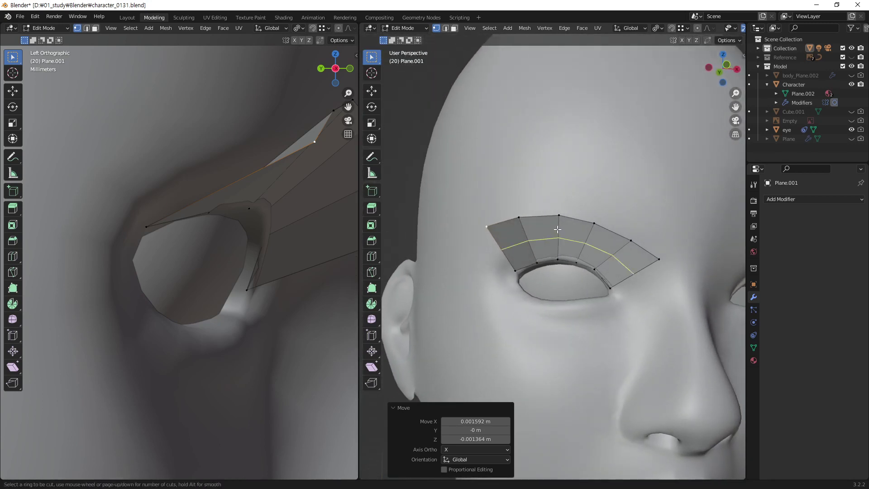
{"action": "key", "text": "4"}
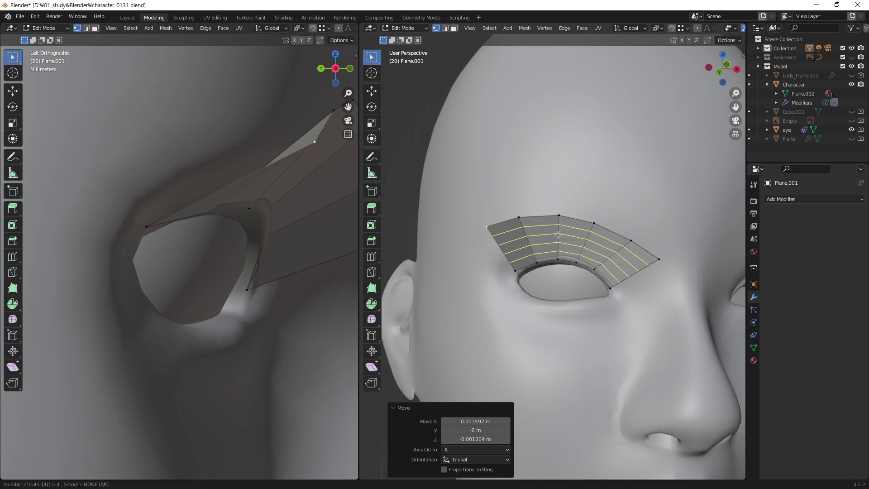
{"action": "key", "text": "Escape"}
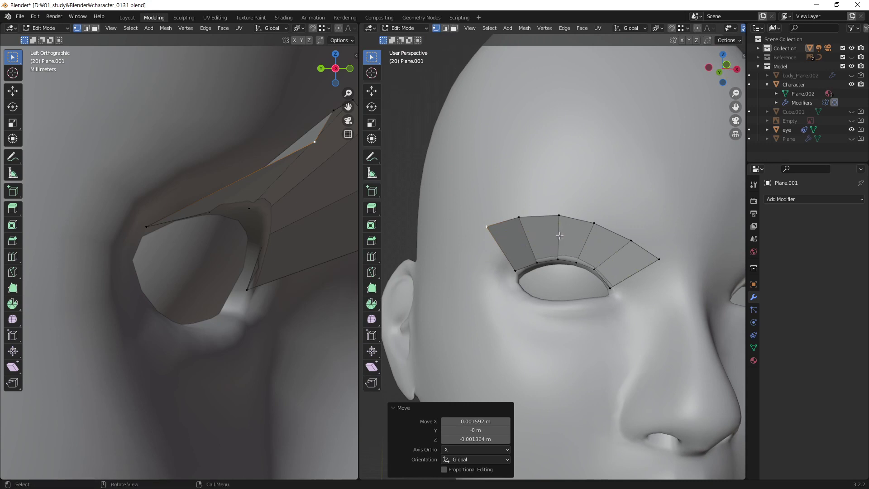
{"action": "key", "text": "ctrl+r"}
{"action": "key", "text": "3"}
{"action": "left_click", "coordinate": [561, 238]}
{"action": "right_click", "coordinate": [562, 239]}
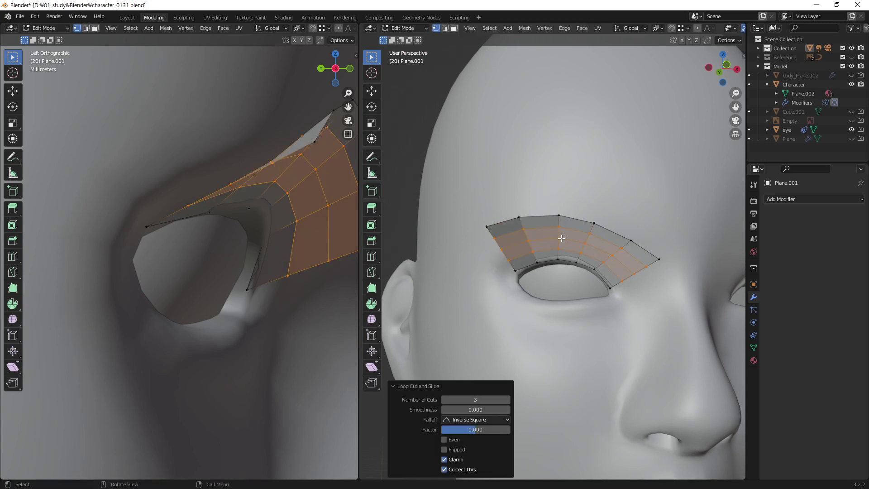
{"action": "left_click", "coordinate": [407, 239]}
{"action": "middle_click_drag", "start_coordinate": [419, 241], "coordinate": [593, 275]}
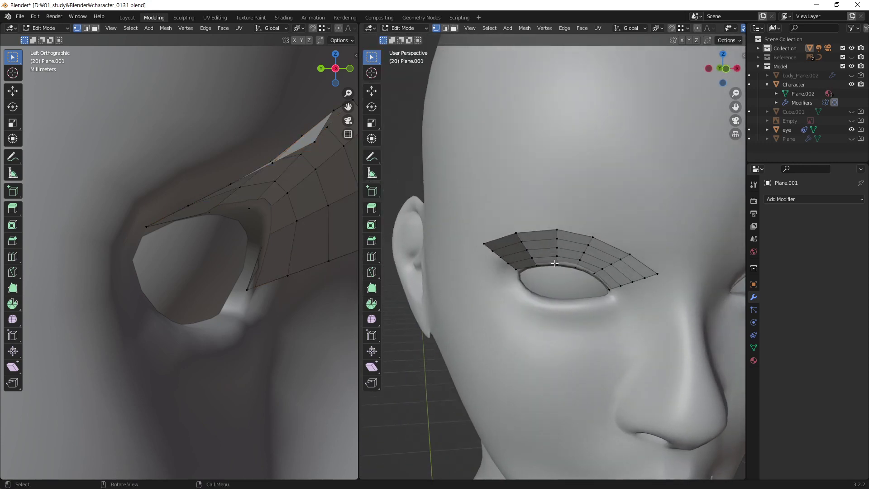
Step: Lower the inner edge loops one by one along Z, the latest by -0.003197 m
{"action": "key", "text": "g"}
{"action": "key", "text": "z"}
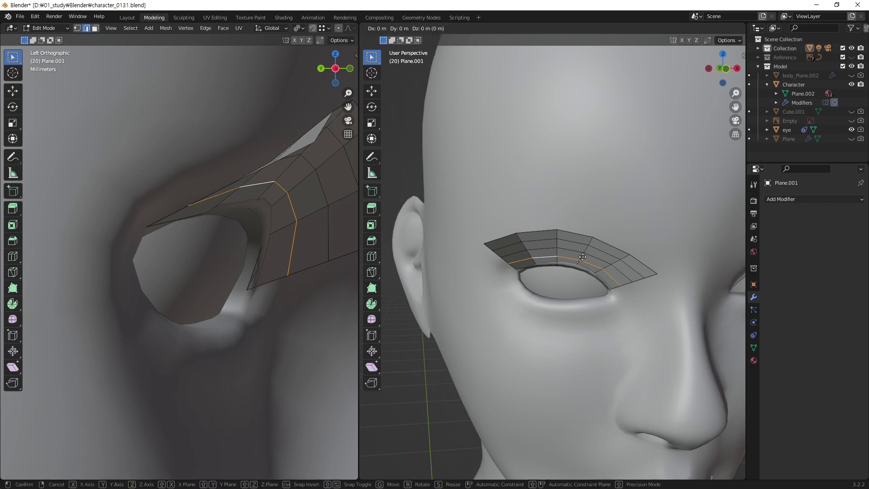
{"action": "left_click", "coordinate": [582, 263]}
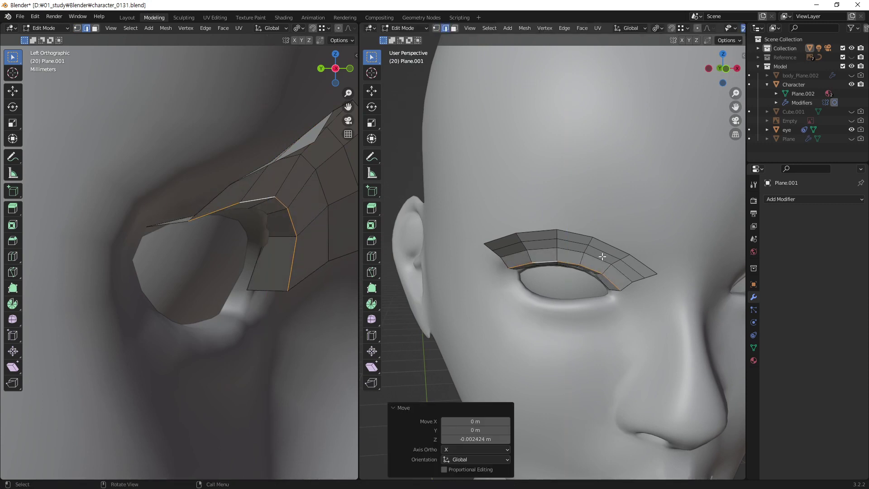
{"action": "left_click", "coordinate": [596, 258], "text": "alt"}
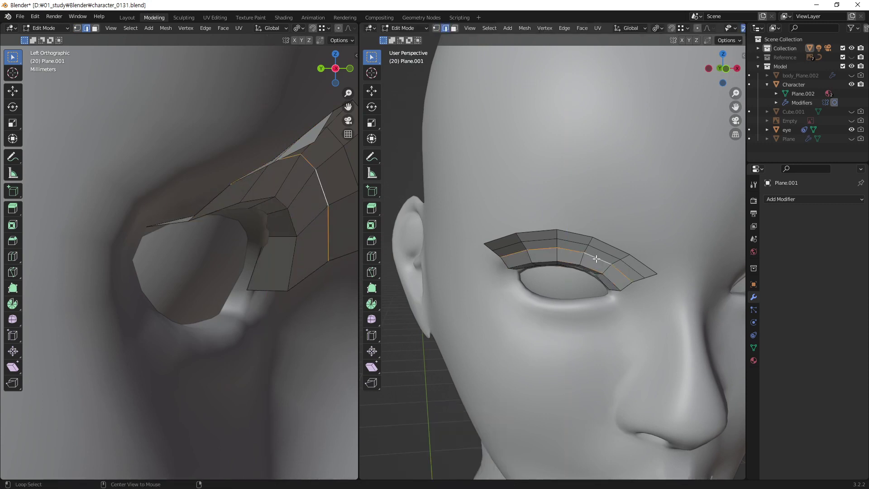
{"action": "key", "text": "g"}
{"action": "key", "text": "z"}
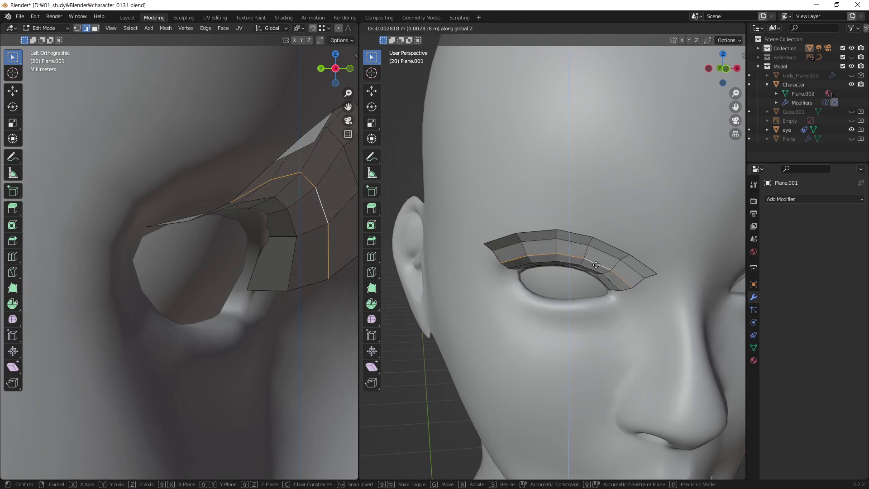
{"action": "left_click", "coordinate": [596, 266]}
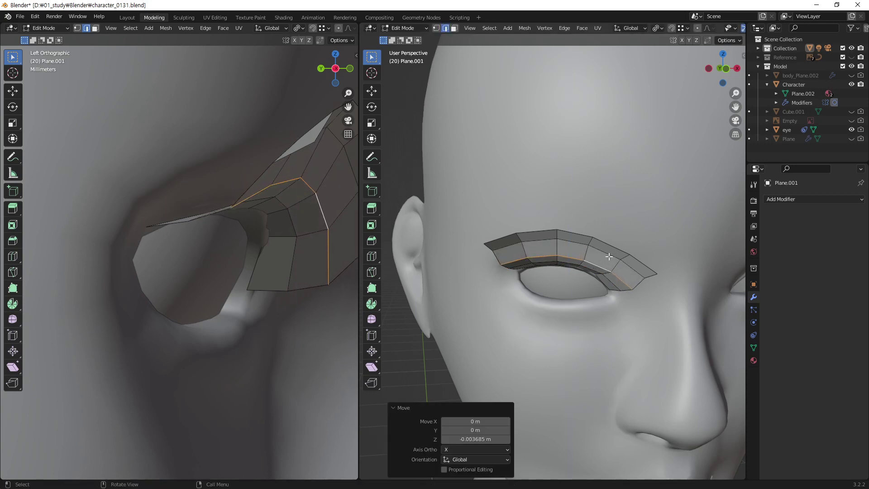
{"action": "left_click", "coordinate": [606, 264]}
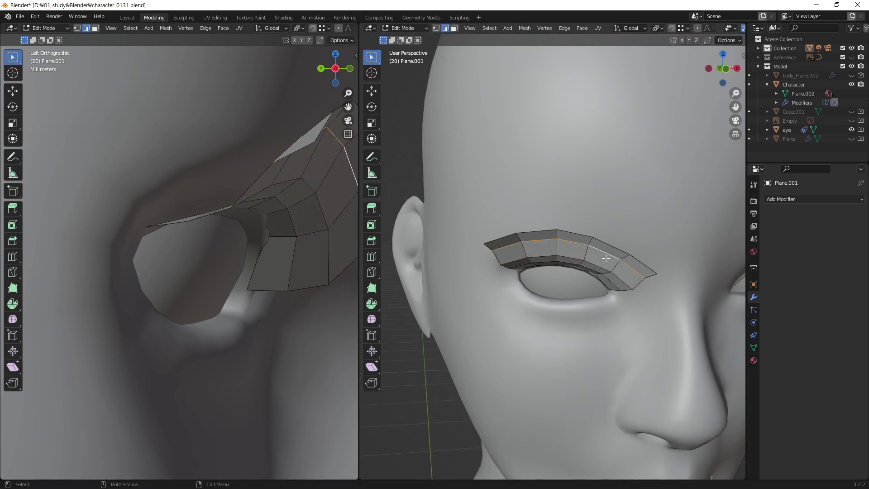
{"action": "key", "text": "g"}
{"action": "key", "text": "z"}
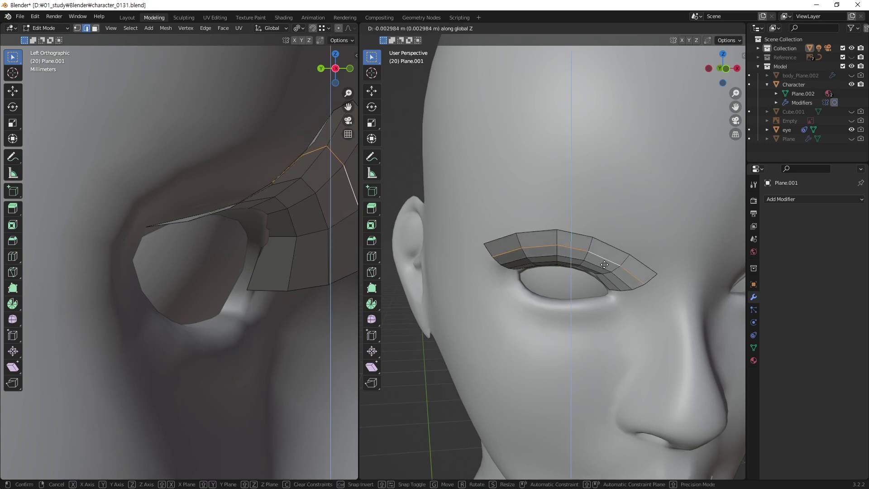
{"action": "left_click", "coordinate": [604, 264]}
{"action": "mouse_move", "coordinate": [278, 250]}
{"action": "middle_mouse_down"}
{"action": "mouse_move", "coordinate": [230, 283]}
{"action": "mouse_move", "coordinate": [214, 266]}
{"action": "middle_mouse_up"}
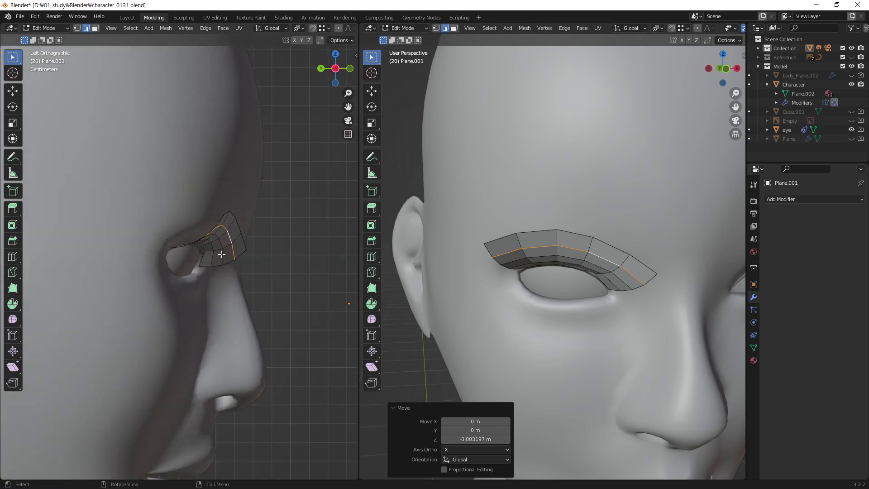
{"action": "mouse_move", "coordinate": [651, 278]}
{"action": "middle_mouse_down"}
{"action": "mouse_move", "coordinate": [726, 268]}
{"action": "mouse_move", "coordinate": [606, 264]}
{"action": "mouse_move", "coordinate": [615, 267]}
{"action": "middle_mouse_up"}
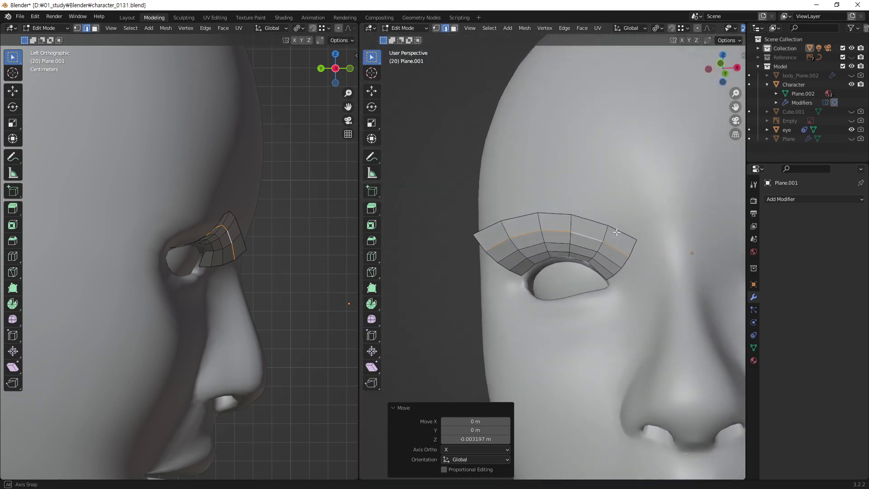
{"action": "scroll", "coordinate": [615, 267], "scroll_direction": "down", "scroll_amount": 5}
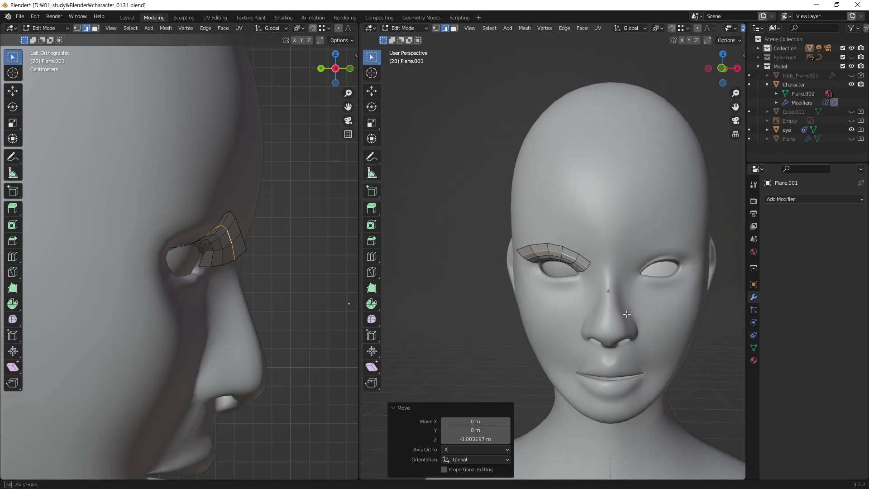
{"action": "mouse_move", "coordinate": [615, 267]}
{"action": "middle_mouse_down"}
{"action": "mouse_move", "coordinate": [633, 312]}
{"action": "mouse_move", "coordinate": [678, 297]}
{"action": "mouse_move", "coordinate": [558, 295]}
{"action": "mouse_move", "coordinate": [589, 294]}
{"action": "mouse_move", "coordinate": [577, 275]}
{"action": "middle_mouse_up"}
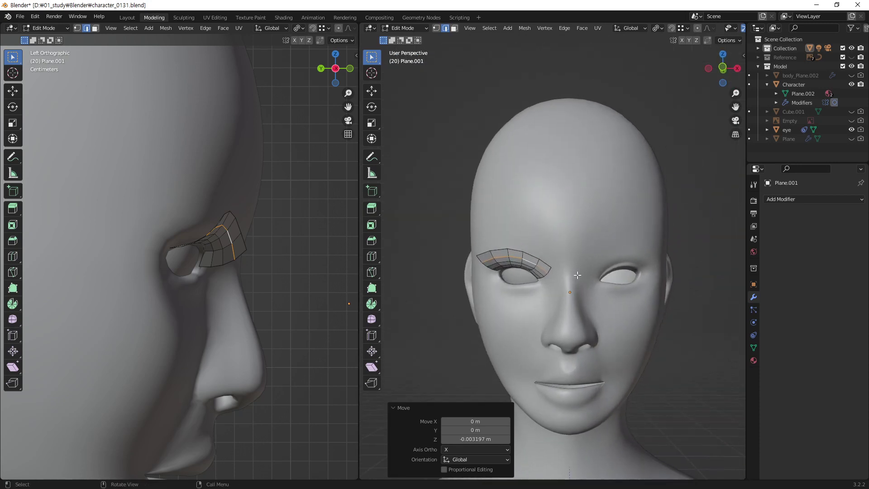
{"action": "mouse_move", "coordinate": [544, 310]}
{"action": "middle_mouse_down"}
{"action": "mouse_move", "coordinate": [625, 277]}
{"action": "mouse_move", "coordinate": [555, 252]}
{"action": "mouse_move", "coordinate": [650, 278]}
{"action": "mouse_move", "coordinate": [593, 266]}
{"action": "mouse_move", "coordinate": [520, 299]}
{"action": "mouse_move", "coordinate": [557, 294]}
{"action": "mouse_move", "coordinate": [532, 302]}
{"action": "mouse_move", "coordinate": [538, 253]}
{"action": "mouse_move", "coordinate": [562, 257]}
{"action": "middle_mouse_up"}
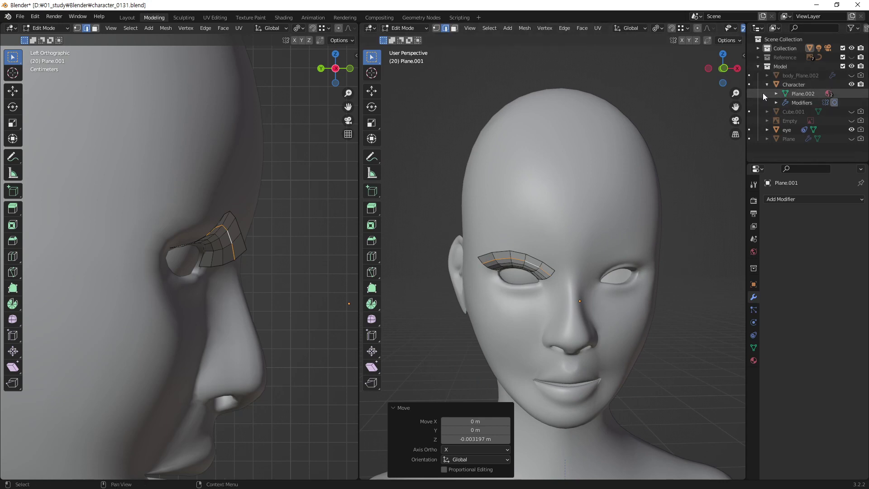
{"action": "middle_click_drag", "start_coordinate": [764, 120], "coordinate": [741, 131]}
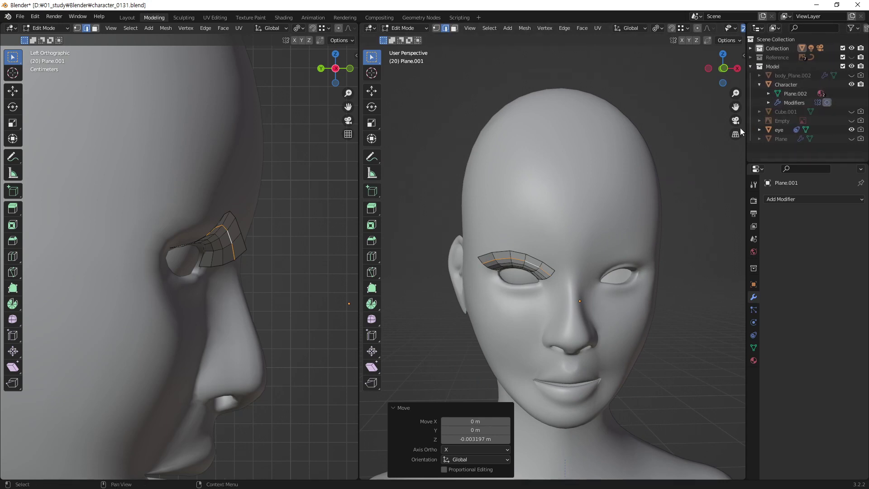
Step: Return to Object Mode and move Plane.001 into the Model collection
{"action": "key", "text": "Tab"}
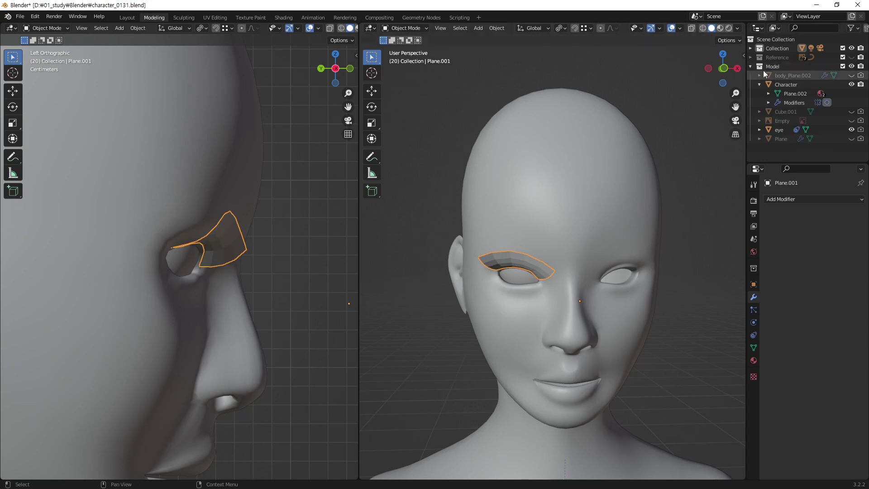
{"action": "left_click", "coordinate": [751, 48]}
{"action": "left_click_drag", "start_coordinate": [785, 74], "coordinate": [776, 98]}
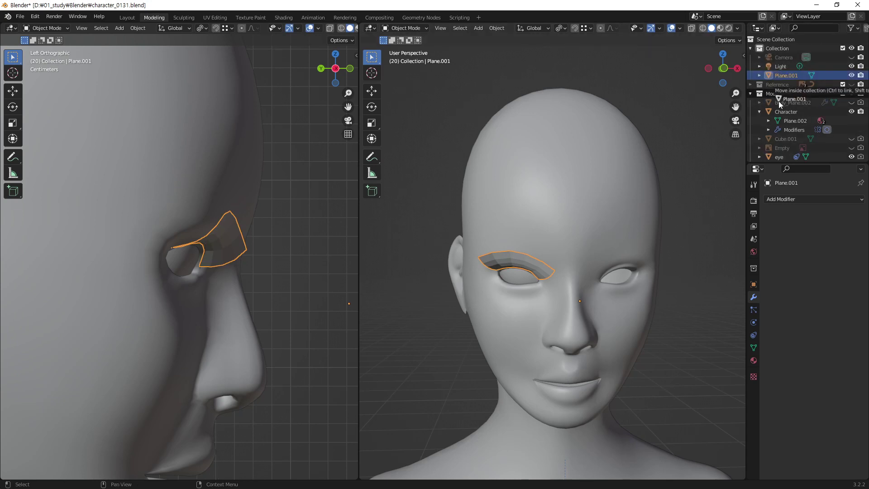
{"action": "left_click", "coordinate": [751, 48]}
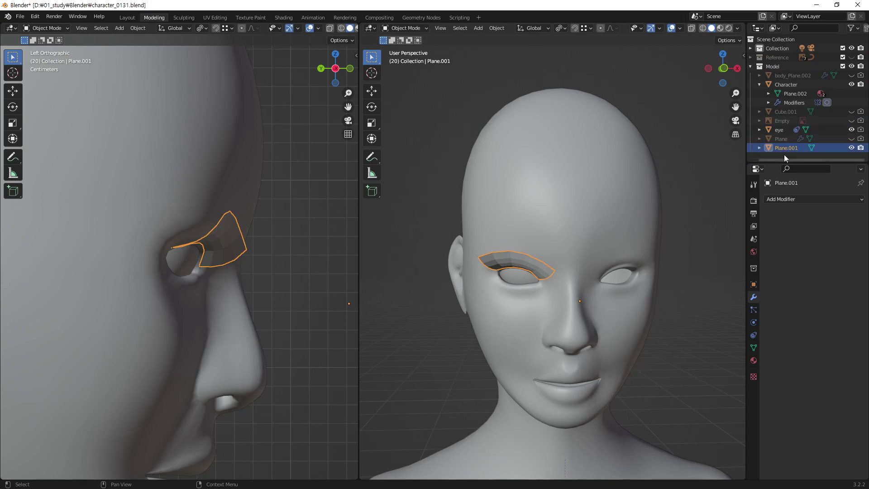
Step: Duplicate the patch as Plane.002 just below the eye and put the 3D cursor on it
{"action": "middle_click_drag", "start_coordinate": [523, 275], "coordinate": [569, 252]}
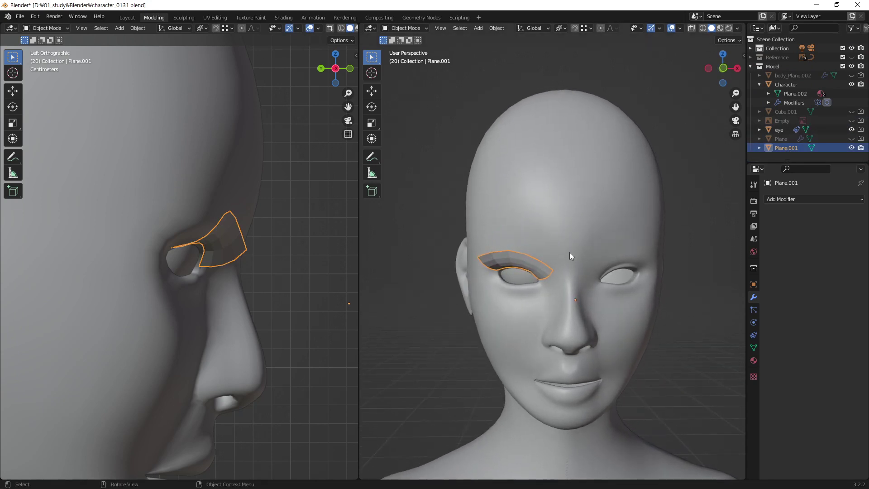
{"action": "key", "text": "shift+d"}
{"action": "key", "text": "z"}
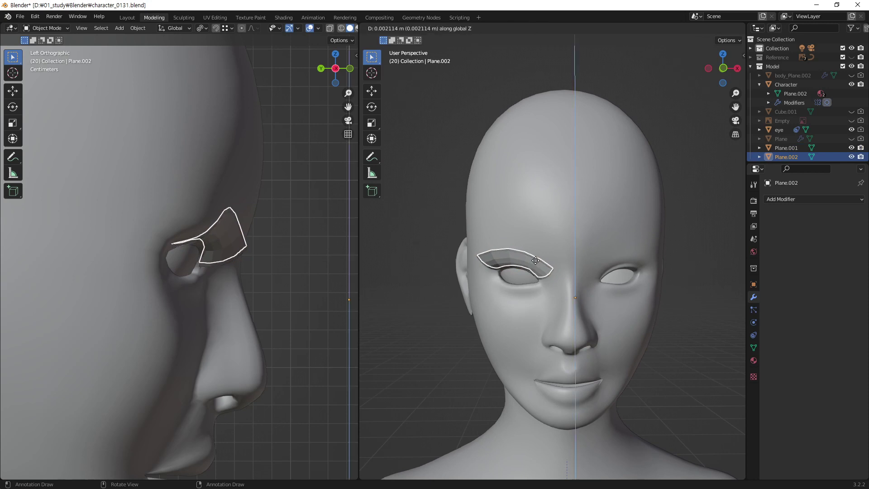
{"action": "left_click", "coordinate": [534, 290]}
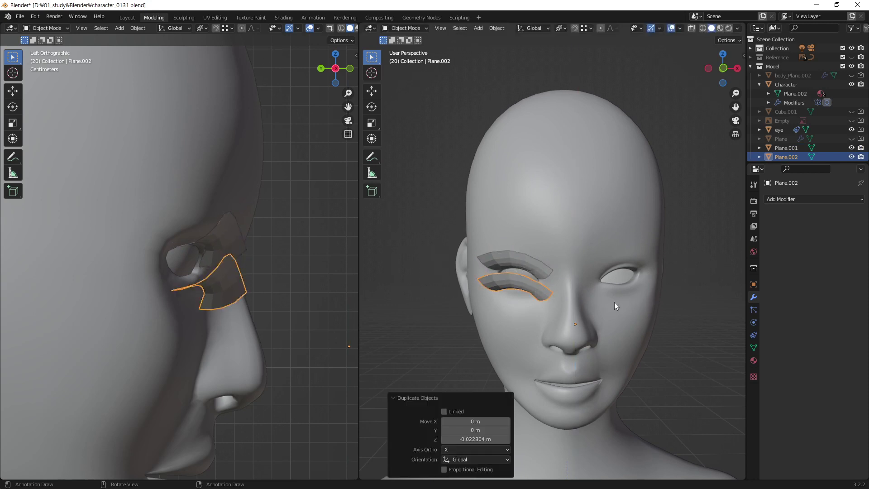
{"action": "right_click", "coordinate": [519, 282], "text": "shift"}
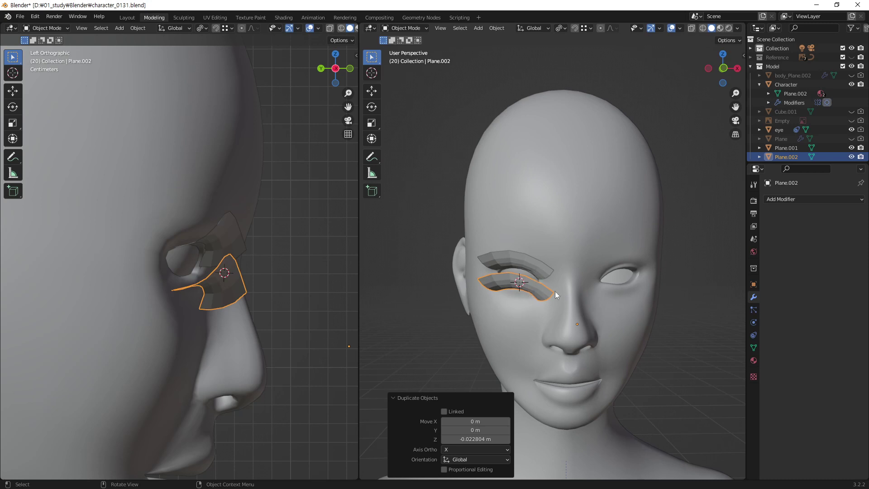
{"action": "right_click", "coordinate": [536, 288]}
{"action": "mouse_move", "coordinate": [495, 288]}
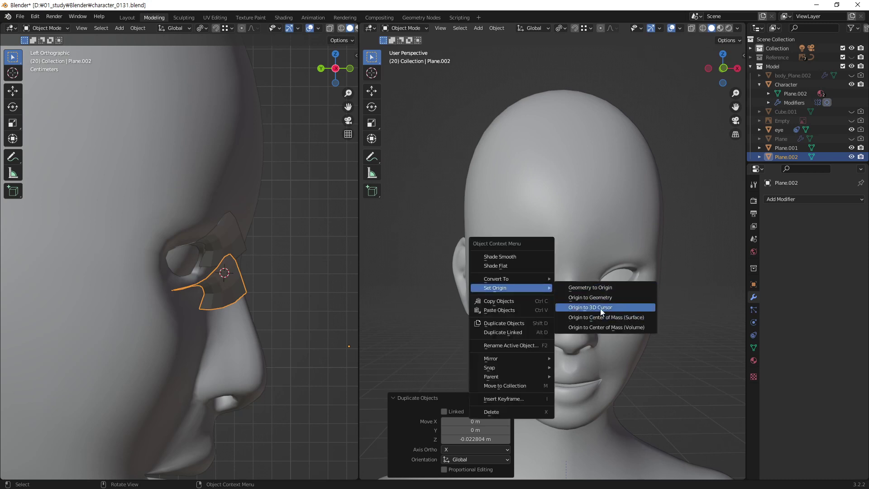
Step: Set Plane.002's origin to the 3D cursor, mirror it to Z scale -1, and zoom onto the eye
{"action": "left_click", "coordinate": [602, 311]}
{"action": "middle_click_drag", "start_coordinate": [520, 263], "coordinate": [531, 281]}
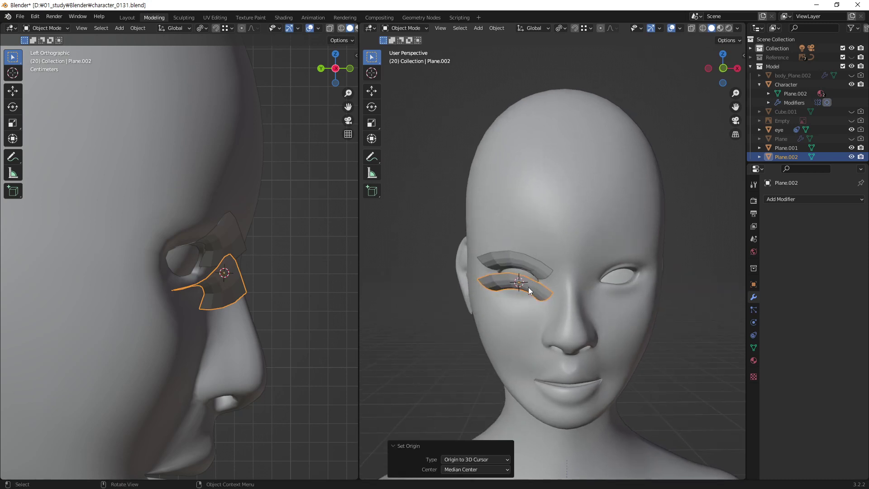
{"action": "type", "text": "sz"}
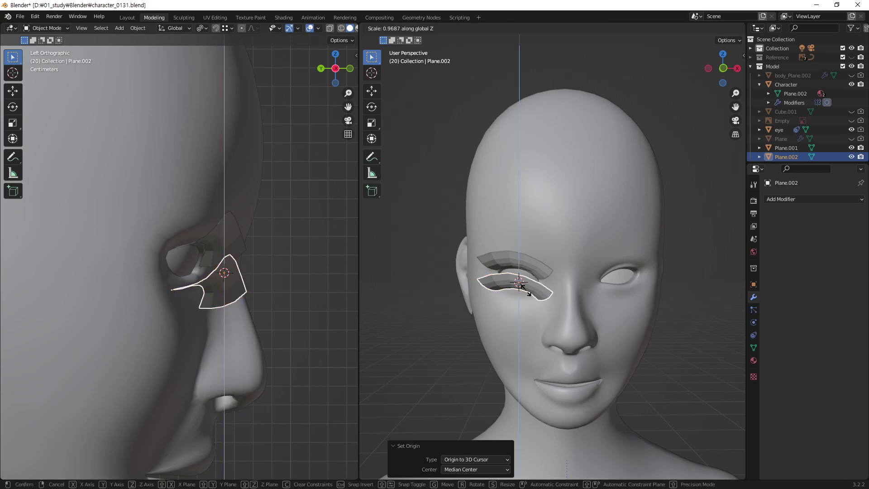
{"action": "type", "text": "-1"}
{"action": "key", "text": "Return"}
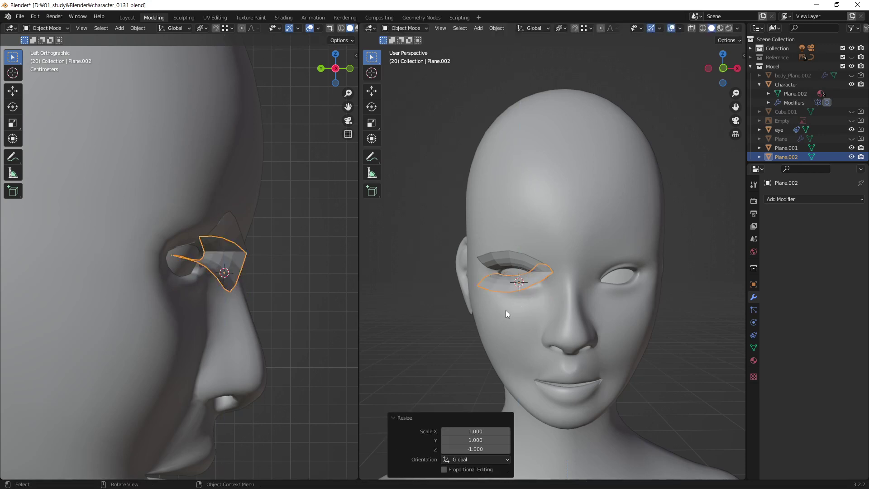
{"action": "mouse_move", "coordinate": [506, 311]}
{"action": "middle_mouse_down"}
{"action": "mouse_move", "coordinate": [624, 272]}
{"action": "mouse_move", "coordinate": [527, 264]}
{"action": "mouse_move", "coordinate": [534, 210]}
{"action": "mouse_move", "coordinate": [508, 227]}
{"action": "mouse_move", "coordinate": [539, 252]}
{"action": "mouse_move", "coordinate": [628, 269]}
{"action": "mouse_move", "coordinate": [523, 267]}
{"action": "middle_mouse_up"}
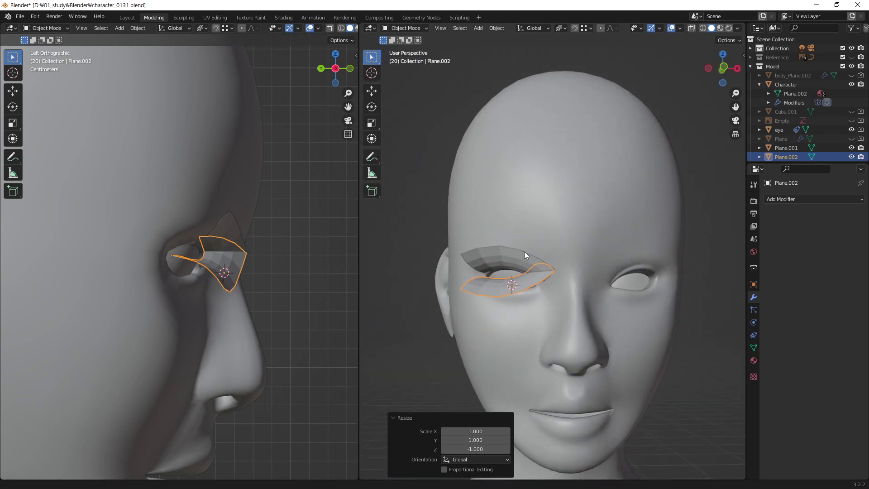
{"action": "scroll", "coordinate": [524, 252], "scroll_direction": "up", "scroll_amount": 4}
{"action": "mouse_move", "coordinate": [557, 213]}
{"action": "middle_mouse_down"}
{"action": "mouse_move", "coordinate": [593, 237]}
{"action": "mouse_move", "coordinate": [564, 257]}
{"action": "middle_mouse_up"}
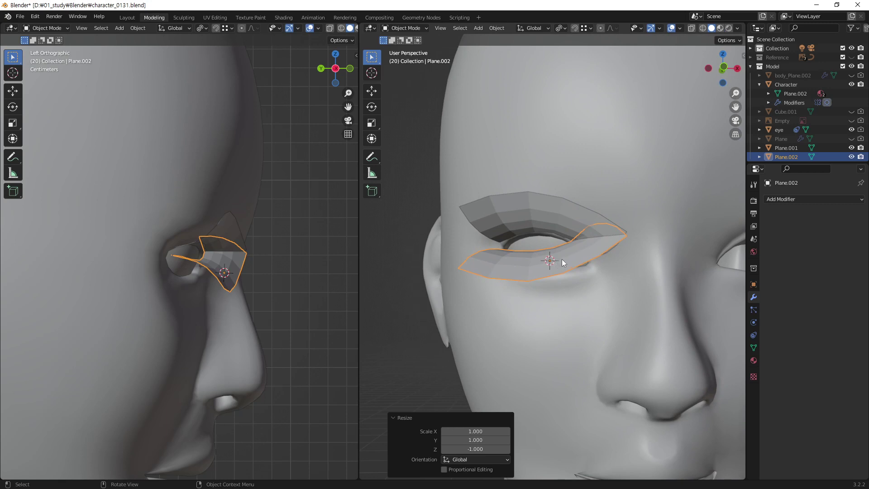
Step: Lower Plane.002 by 0.021356 m in Z beneath the eye
{"action": "key", "text": "g"}
{"action": "key", "text": "z"}
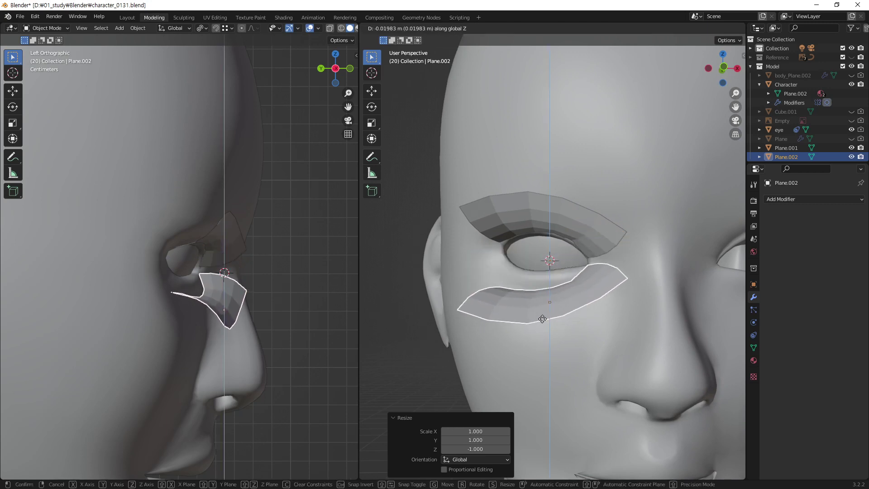
{"action": "left_click", "coordinate": [542, 318]}
{"action": "mouse_move", "coordinate": [587, 285]}
{"action": "middle_mouse_down"}
{"action": "mouse_move", "coordinate": [680, 291]}
{"action": "mouse_move", "coordinate": [556, 278]}
{"action": "mouse_move", "coordinate": [607, 277]}
{"action": "mouse_move", "coordinate": [628, 241]}
{"action": "mouse_move", "coordinate": [629, 303]}
{"action": "middle_mouse_up"}
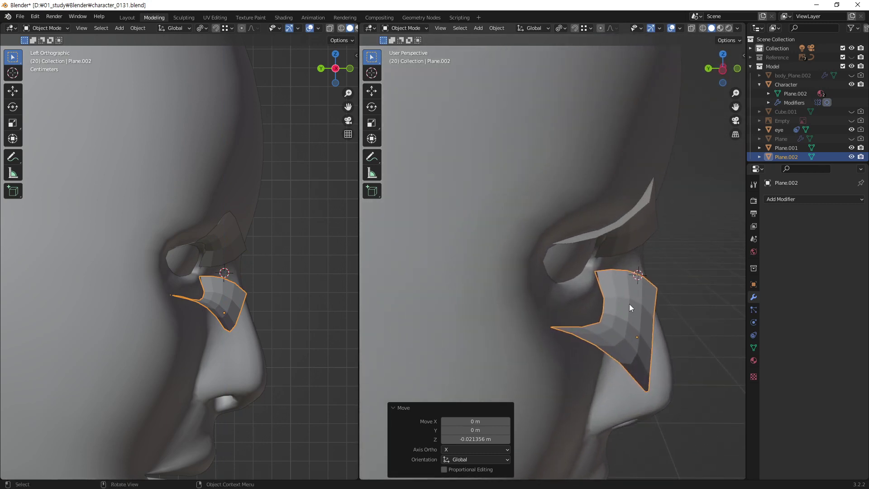
Step: Nudge the patch 0.000149 m along Y to meet the cheek, then enter Edit Mode
{"action": "key", "text": "g"}
{"action": "key", "text": "y"}
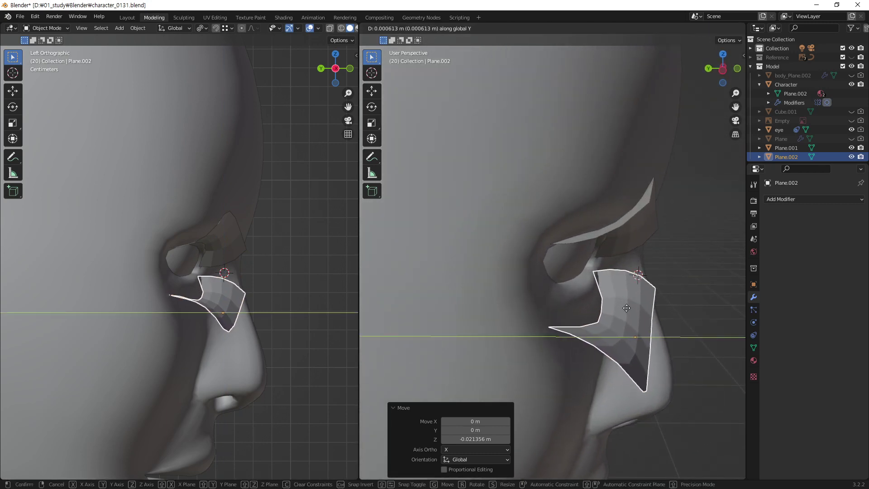
{"action": "left_click", "coordinate": [625, 312]}
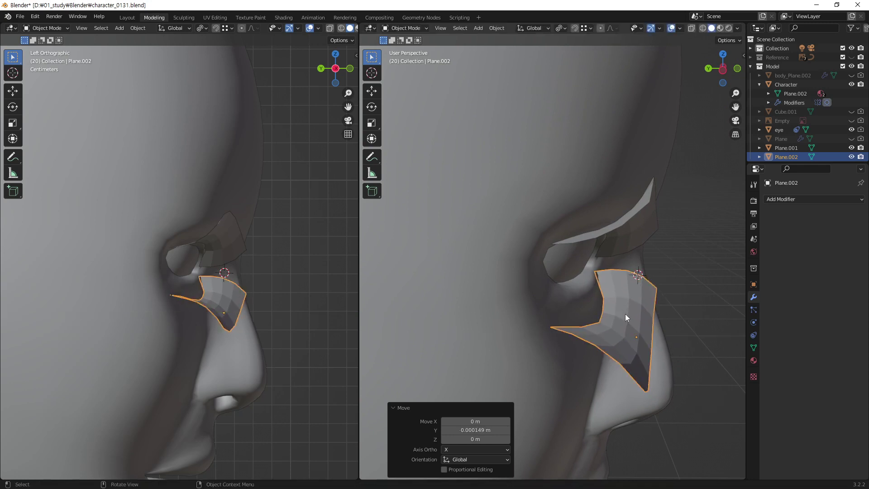
{"action": "mouse_move", "coordinate": [625, 314]}
{"action": "middle_mouse_down"}
{"action": "mouse_move", "coordinate": [603, 294]}
{"action": "mouse_move", "coordinate": [592, 310]}
{"action": "mouse_move", "coordinate": [647, 303]}
{"action": "middle_mouse_up"}
{"action": "key", "text": "Tab"}
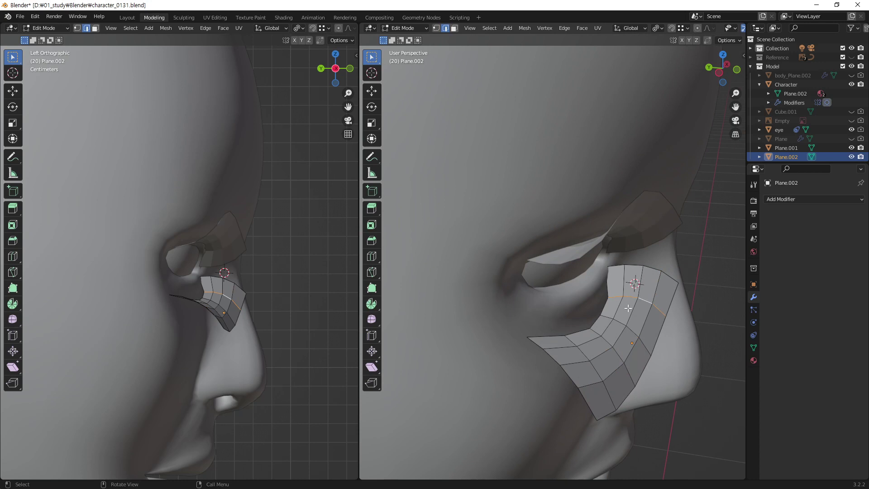
{"action": "middle_click_drag", "start_coordinate": [626, 312], "coordinate": [584, 271]}
Step: In a front view, raise the diagonal edge loop vertically along Z
{"action": "scroll", "coordinate": [584, 272], "scroll_direction": "down", "scroll_amount": 2}
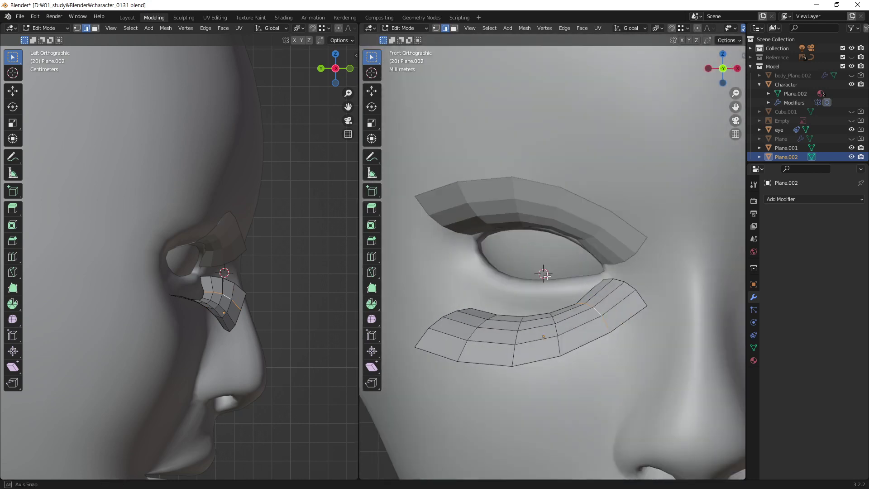
{"action": "scroll", "coordinate": [622, 321], "scroll_direction": "up", "scroll_amount": 2}
{"action": "middle_click_drag", "start_coordinate": [620, 308], "coordinate": [614, 284], "text": "alt"}
{"action": "scroll", "coordinate": [643, 252], "scroll_direction": "down", "scroll_amount": 4}
{"action": "scroll", "coordinate": [630, 248], "scroll_direction": "up", "scroll_amount": 2}
{"action": "scroll", "coordinate": [630, 249], "scroll_direction": "up", "scroll_amount": 2}
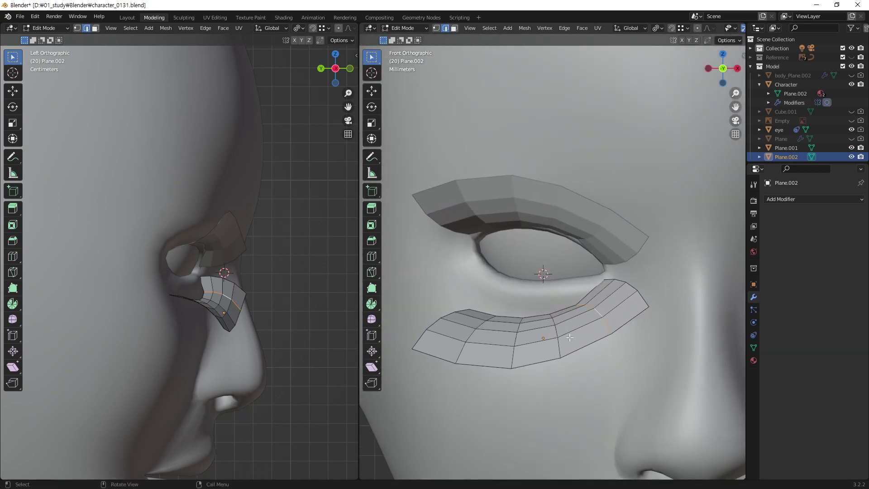
{"action": "key", "text": "g"}
{"action": "key", "text": "z"}
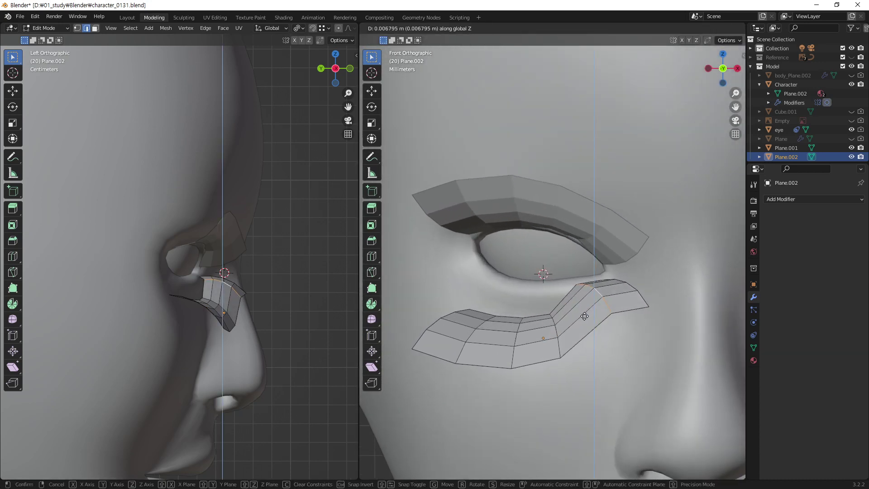
{"action": "left_click", "coordinate": [585, 319]}
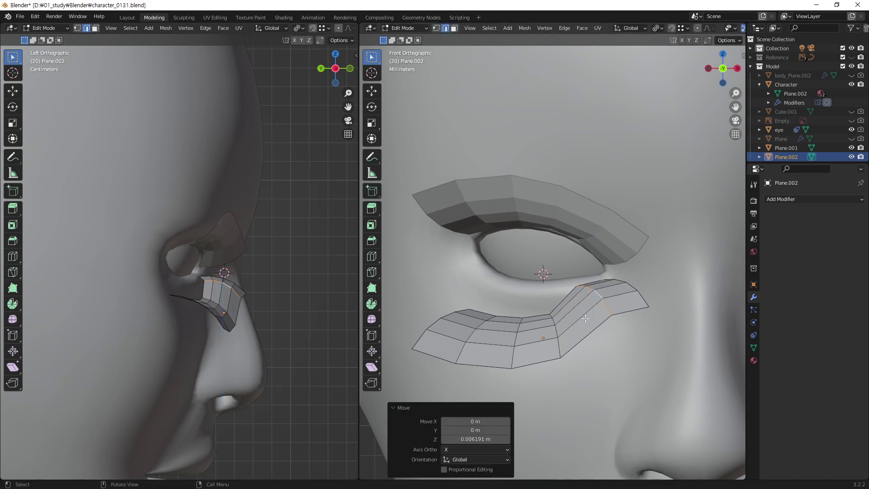
Step: Lift the next two edge loops toward the inner corner along Z, correcting the height
{"action": "left_click", "coordinate": [555, 329], "text": "alt"}
{"action": "key", "text": "g"}
{"action": "key", "text": "z"}
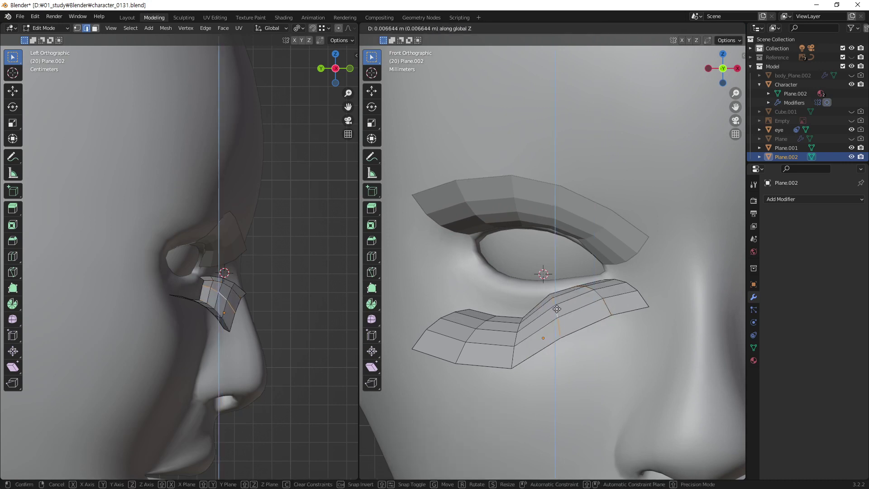
{"action": "left_click", "coordinate": [560, 307]}
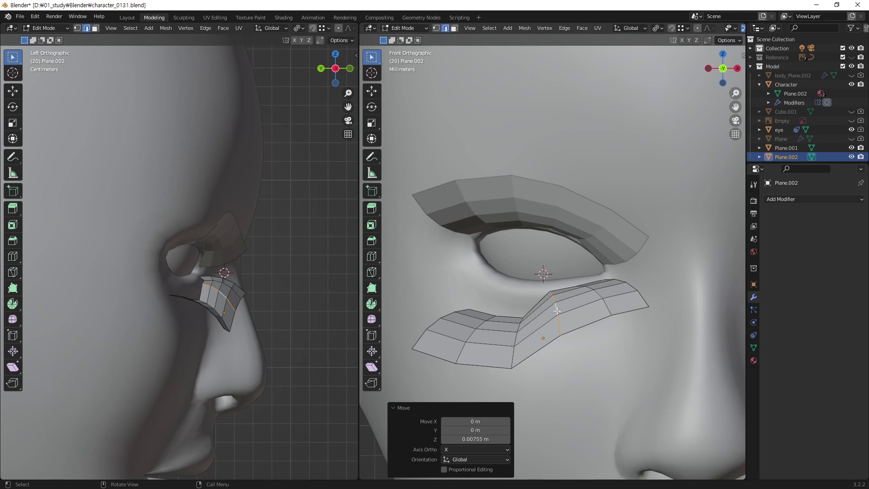
{"action": "left_click", "coordinate": [515, 336], "text": "alt"}
{"action": "key", "text": "g"}
{"action": "key", "text": "z"}
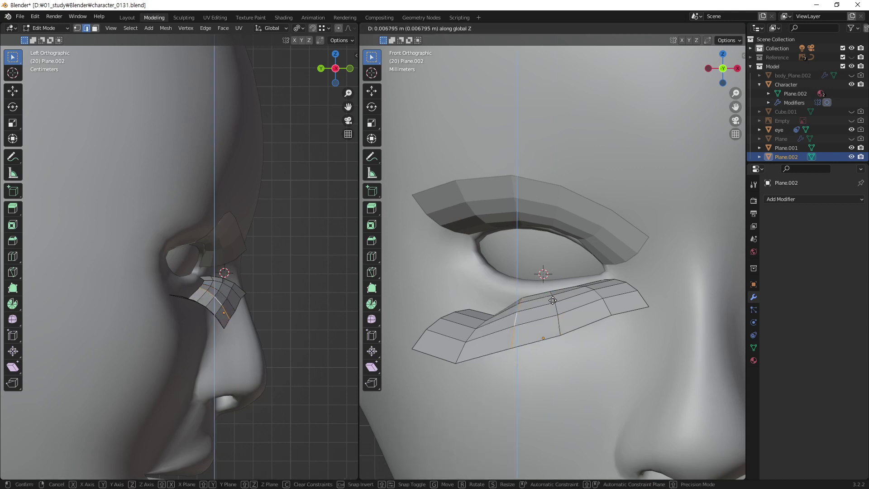
{"action": "left_click", "coordinate": [558, 292]}
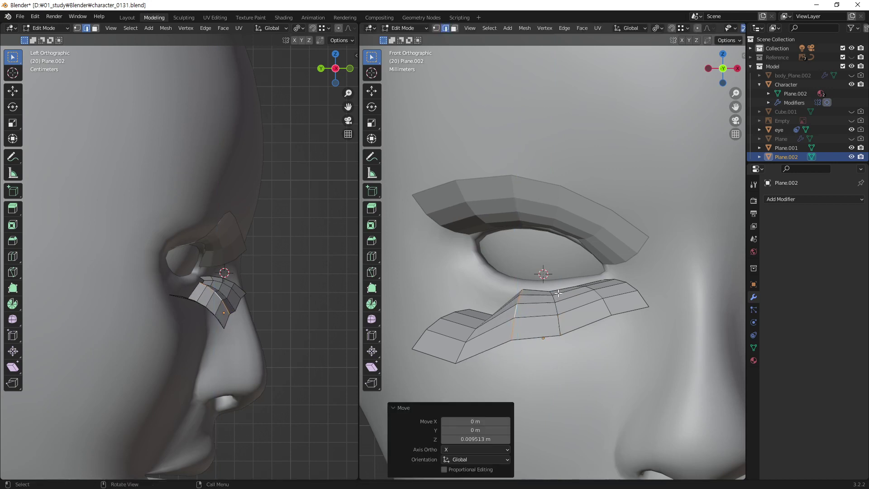
{"action": "key", "text": "g"}
{"action": "key", "text": "z"}
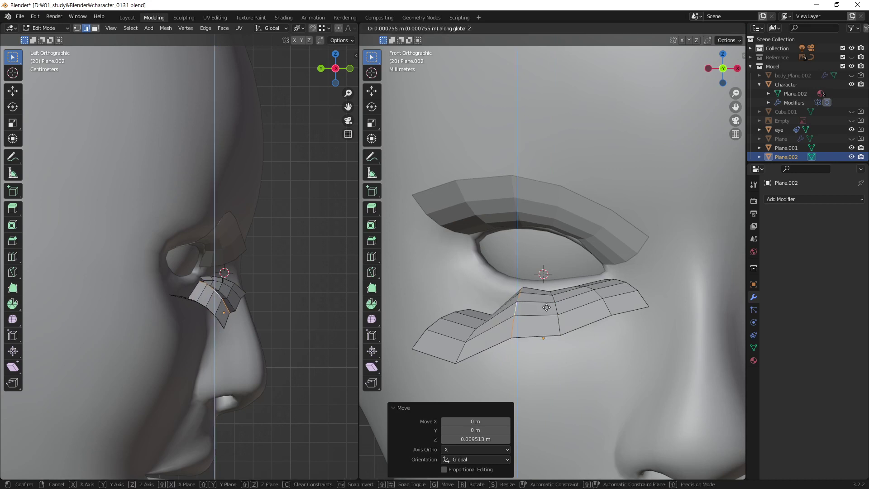
{"action": "left_click", "coordinate": [548, 306]}
Step: Lift two more vertical edge loops slightly along Z
{"action": "left_click", "coordinate": [555, 307], "text": "alt"}
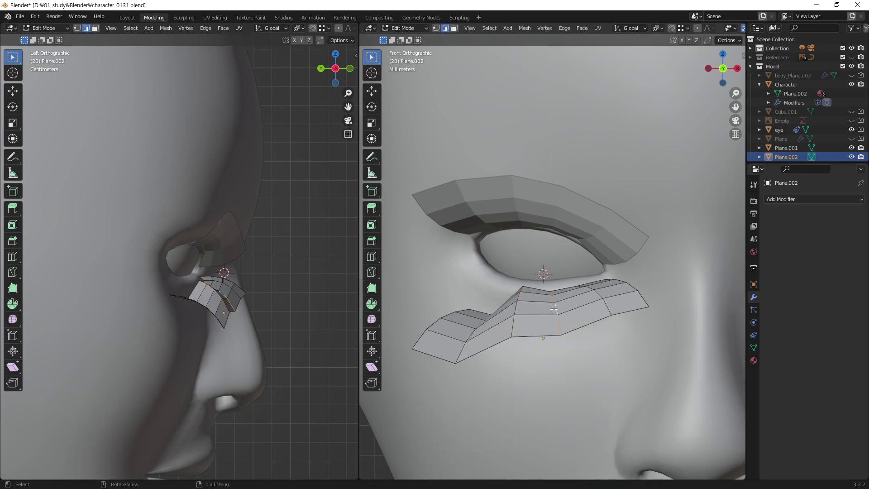
{"action": "key", "text": "g"}
{"action": "key", "text": "z"}
{"action": "left_click", "coordinate": [556, 306]}
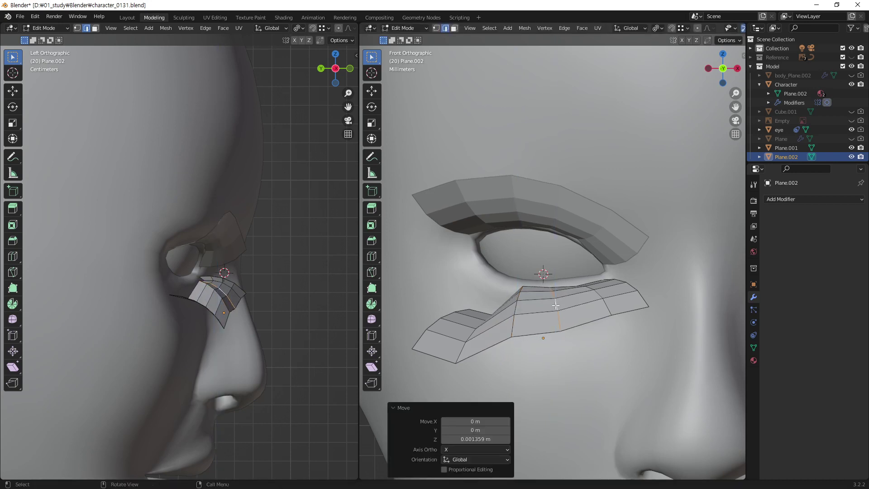
{"action": "left_click", "coordinate": [599, 295], "text": "alt"}
{"action": "key", "text": "g"}
{"action": "key", "text": "z"}
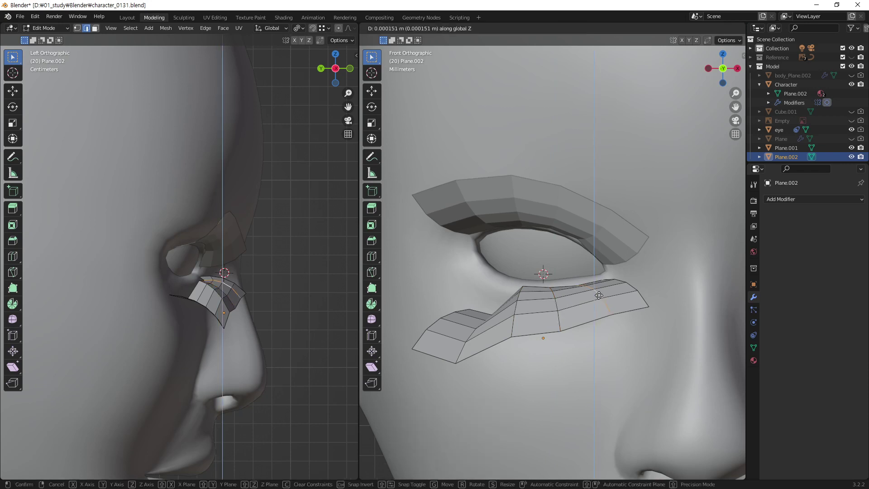
{"action": "left_click", "coordinate": [599, 295]}
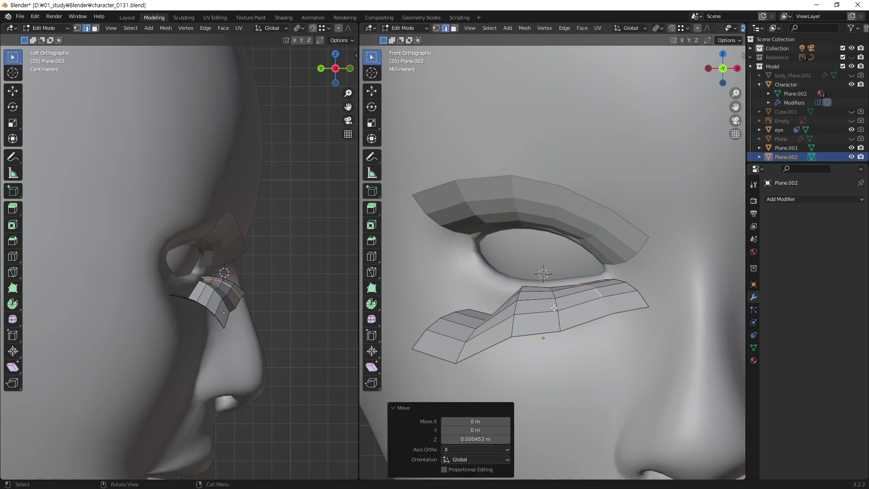
Step: Raise the inner-corner loops 0.017667 m in Z to the eye corner and nudge 0.00151 m in X
{"action": "left_click", "coordinate": [461, 350], "text": "alt"}
{"action": "key", "text": "g"}
{"action": "key", "text": "z"}
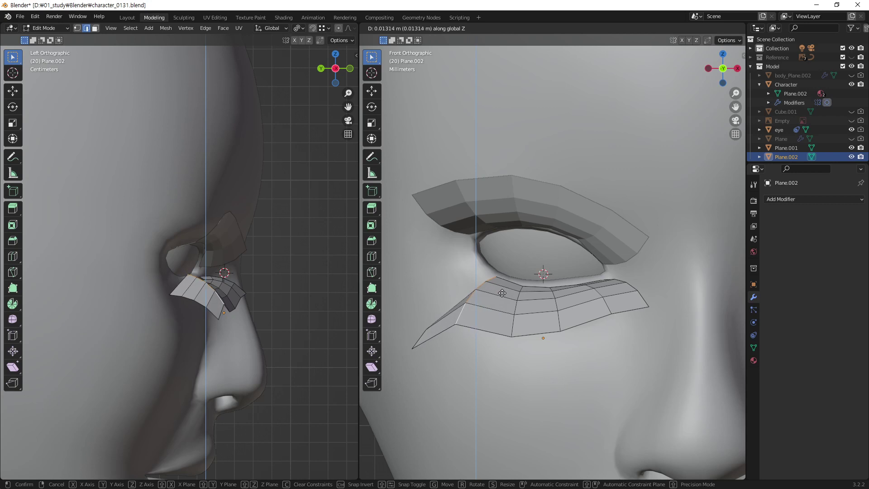
{"action": "left_click", "coordinate": [501, 296]}
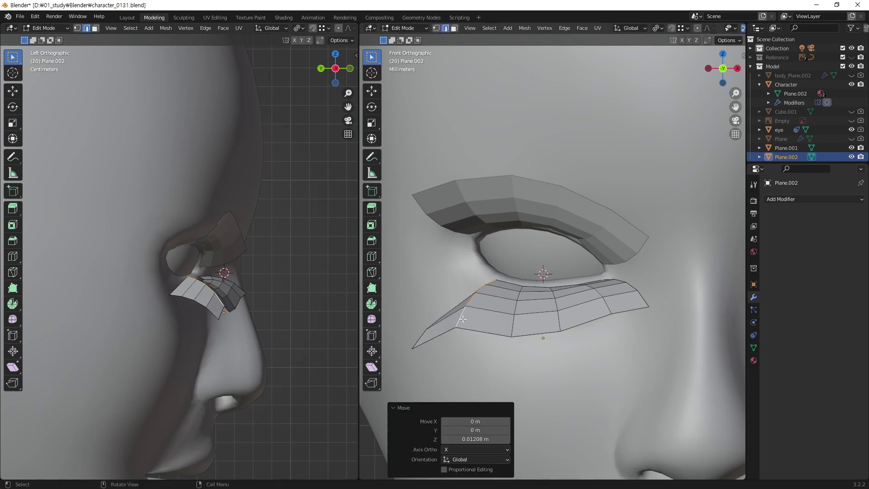
{"action": "left_click", "coordinate": [417, 337], "text": "alt"}
{"action": "key", "text": "g"}
{"action": "key", "text": "z"}
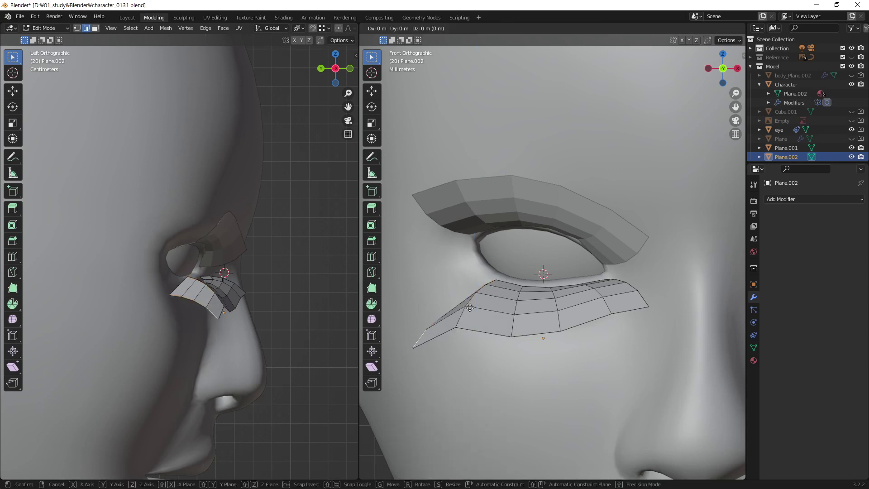
{"action": "left_click", "coordinate": [499, 255]}
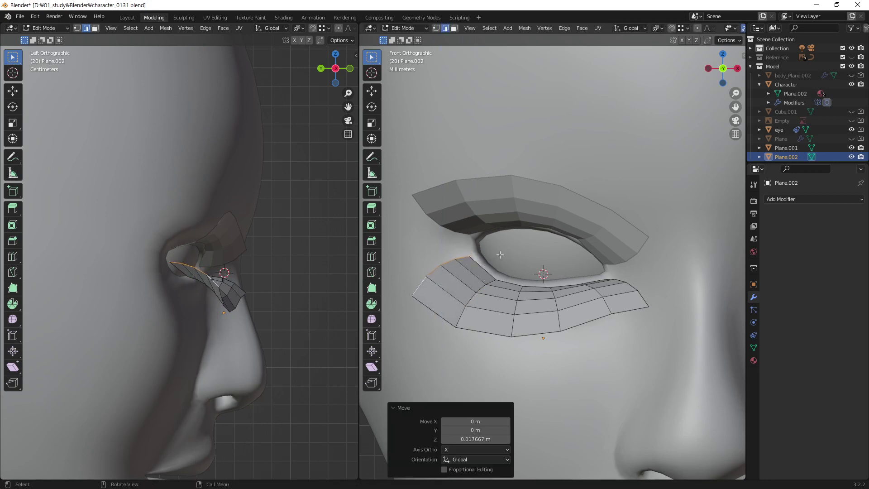
{"action": "key", "text": "g"}
{"action": "key", "text": "x"}
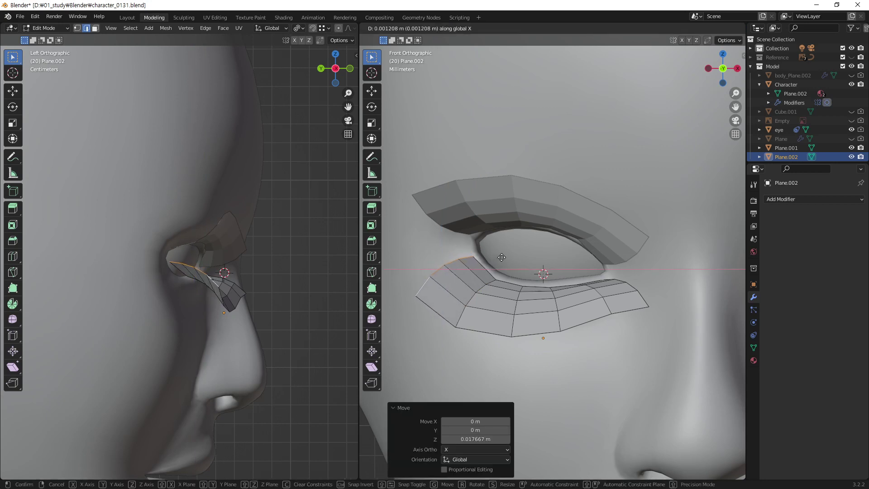
{"action": "left_click", "coordinate": [499, 256]}
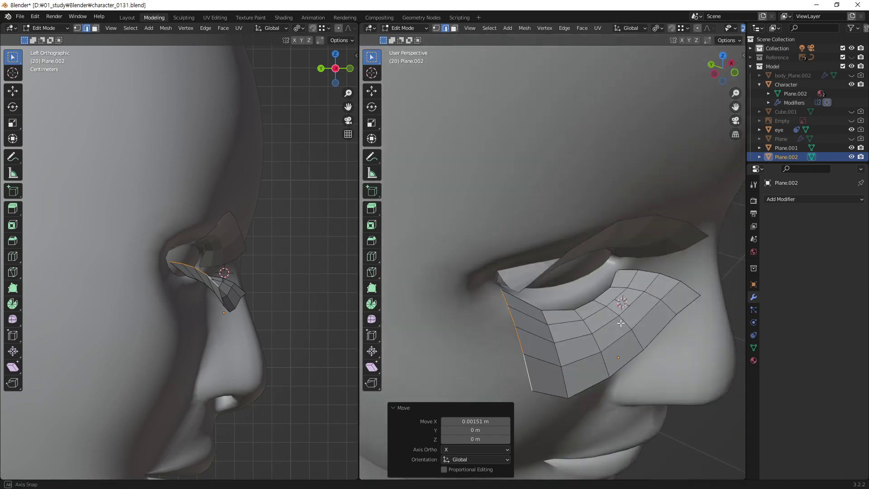
Step: Push the first two edge loops along Y onto the cheek surface
{"action": "middle_click_drag", "start_coordinate": [584, 296], "coordinate": [653, 290]}
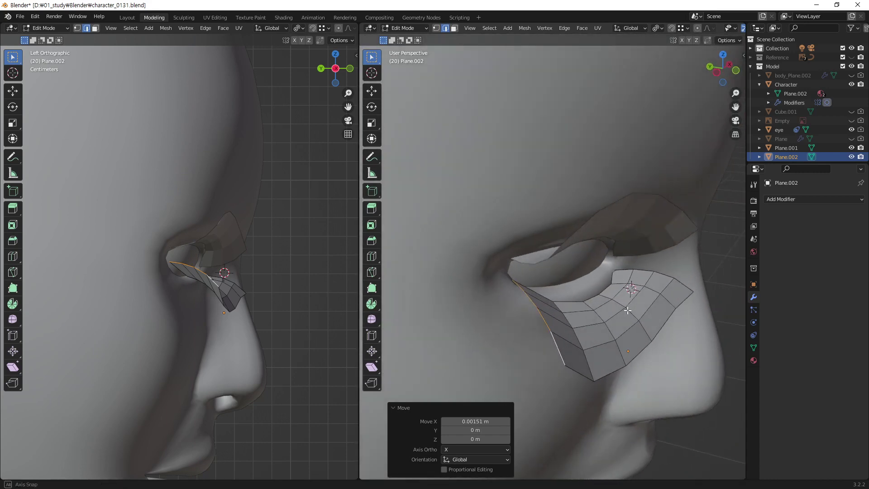
{"action": "left_click", "coordinate": [653, 290], "text": "alt"}
{"action": "key", "text": "g"}
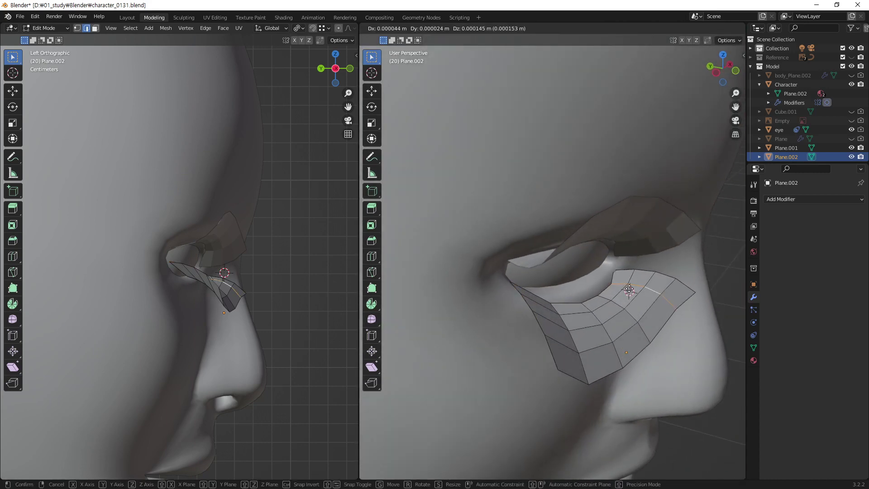
{"action": "key", "text": "y"}
{"action": "left_click", "coordinate": [621, 289]}
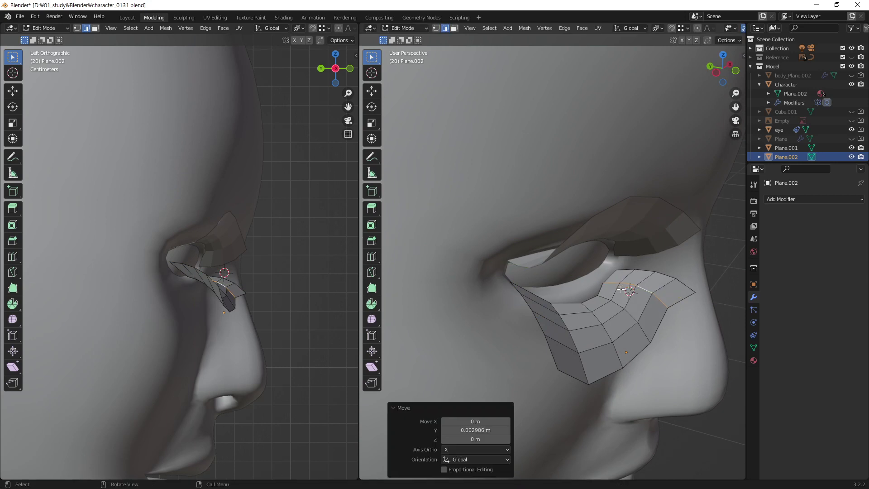
{"action": "left_click", "coordinate": [619, 307], "text": "alt"}
{"action": "key", "text": "g"}
{"action": "key", "text": "y"}
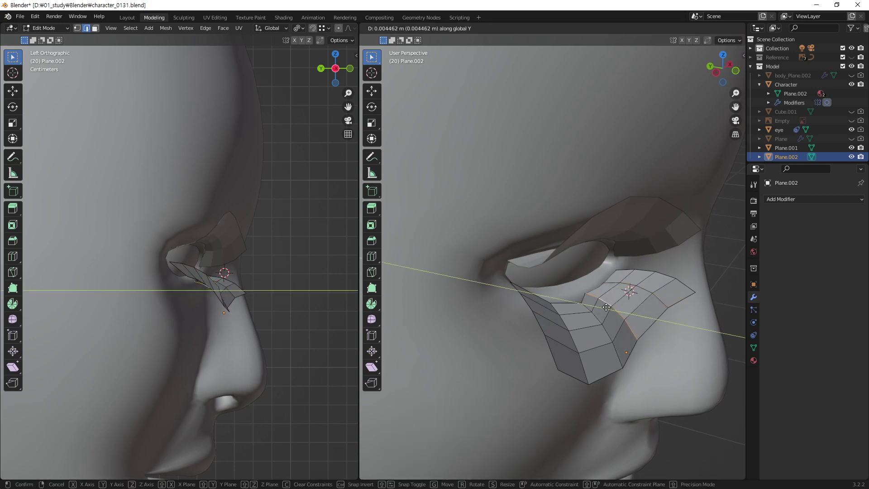
{"action": "left_click", "coordinate": [607, 307]}
Step: Slide the next vertical edge loop and selected edge along Y to hug the cheek
{"action": "left_click", "coordinate": [604, 326], "text": "alt"}
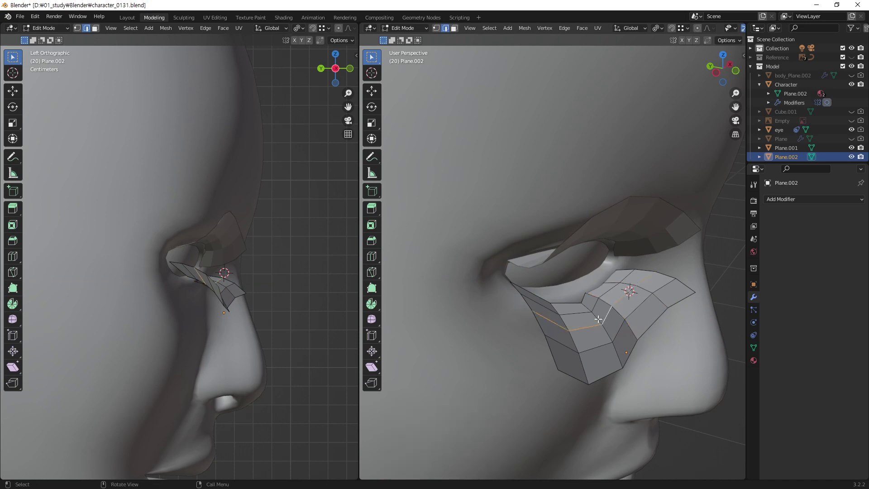
{"action": "left_click", "coordinate": [598, 319], "text": "alt"}
{"action": "key", "text": "g"}
{"action": "key", "text": "y"}
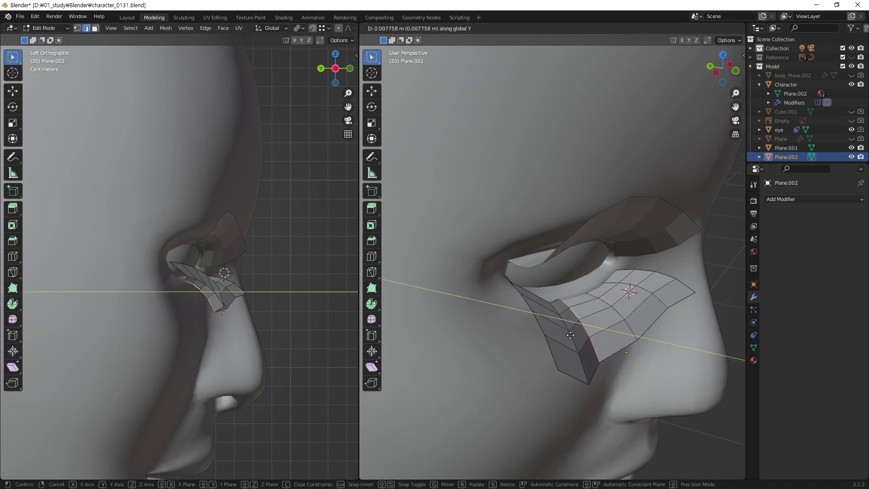
{"action": "left_click", "coordinate": [571, 335]}
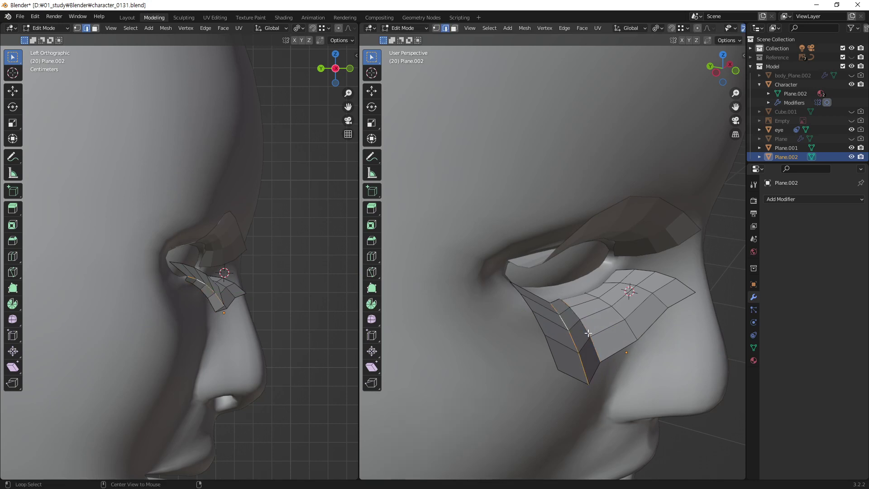
{"action": "middle_click_drag", "start_coordinate": [565, 321], "coordinate": [548, 320]}
{"action": "key", "text": "g"}
{"action": "key", "text": "y"}
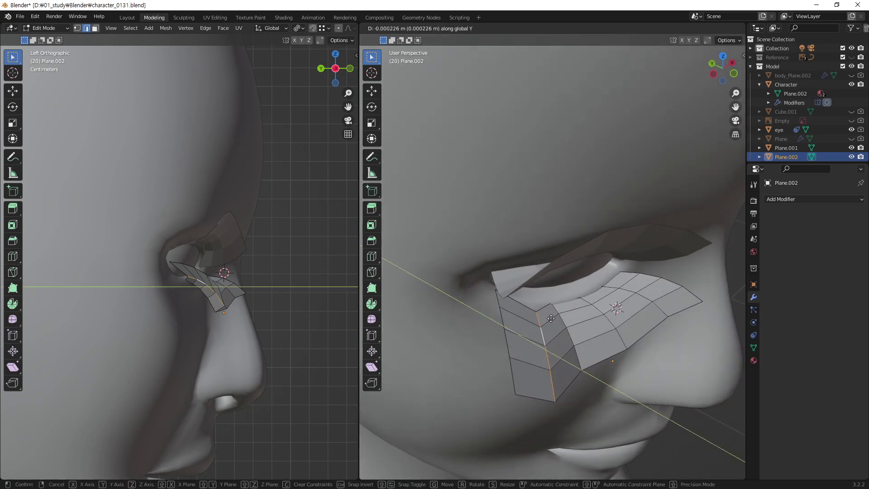
{"action": "left_click", "coordinate": [533, 313]}
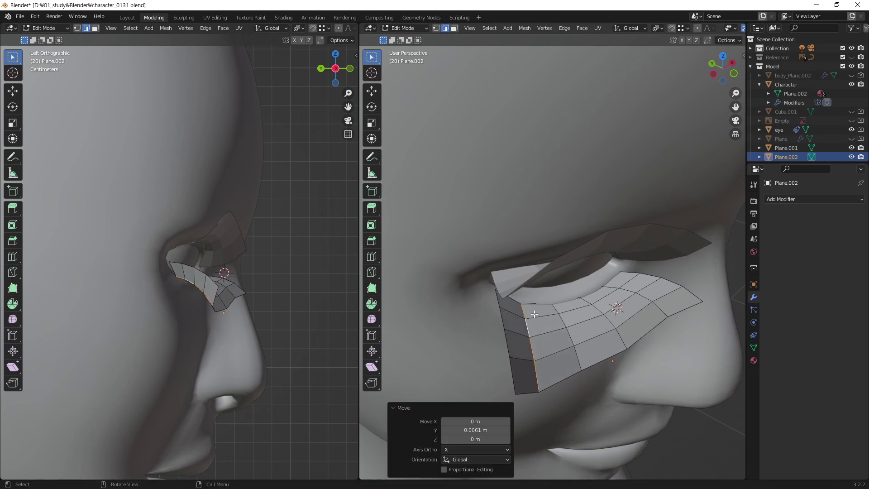
{"action": "key", "text": "g"}
{"action": "key", "text": "y"}
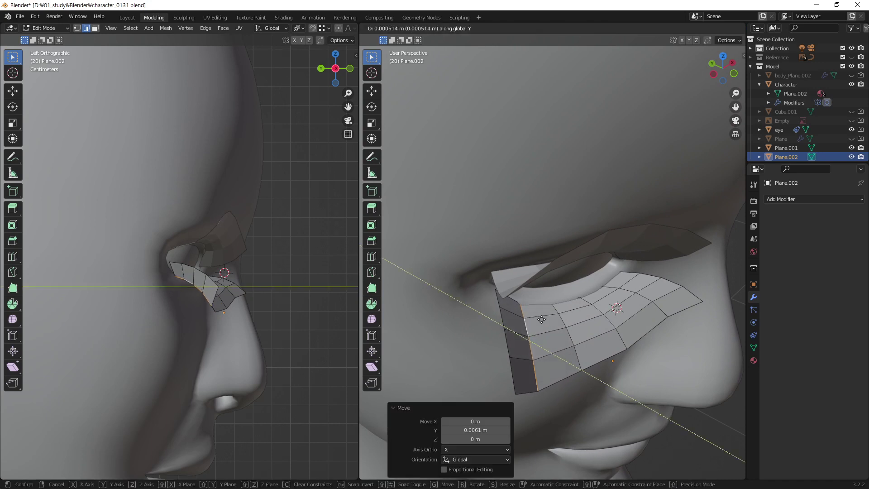
{"action": "left_click", "coordinate": [542, 319]}
Step: Slide the outer left boundary edge along Y against the cheek, totalling 0.002015 m
{"action": "middle_click_drag", "start_coordinate": [552, 318], "coordinate": [469, 281]}
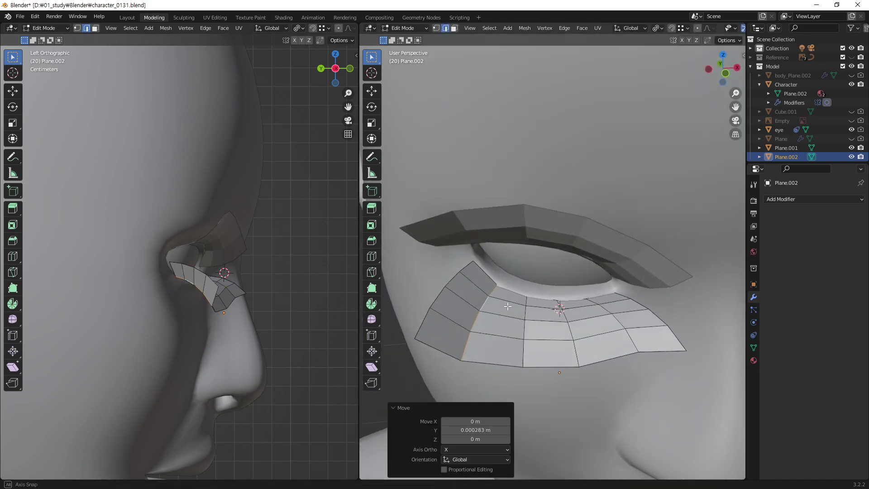
{"action": "left_click", "coordinate": [457, 281], "text": "alt"}
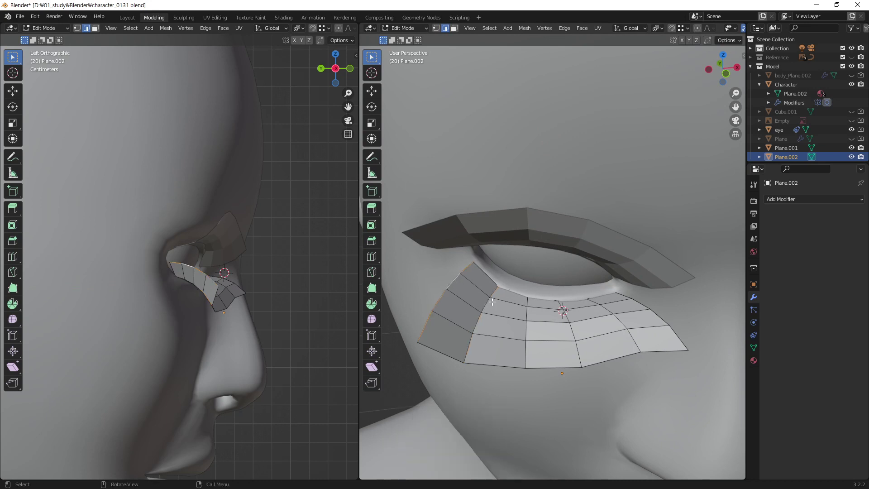
{"action": "key", "text": "g"}
{"action": "key", "text": "y"}
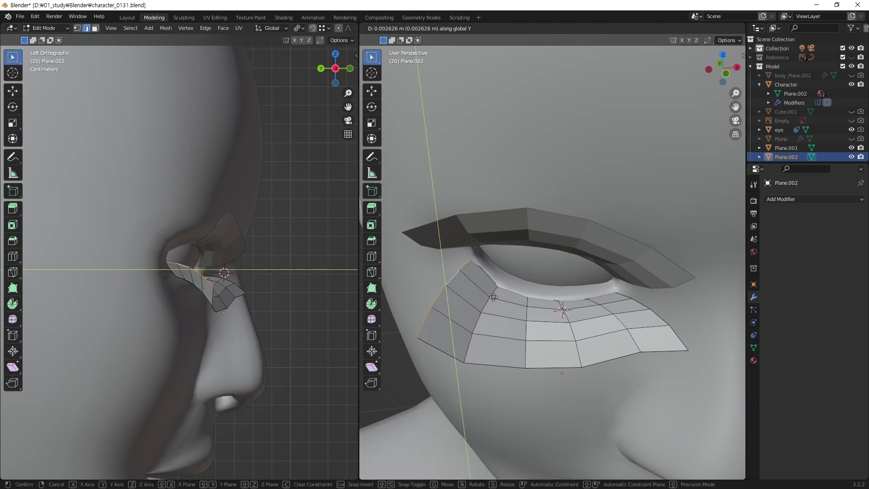
{"action": "left_click", "coordinate": [495, 298]}
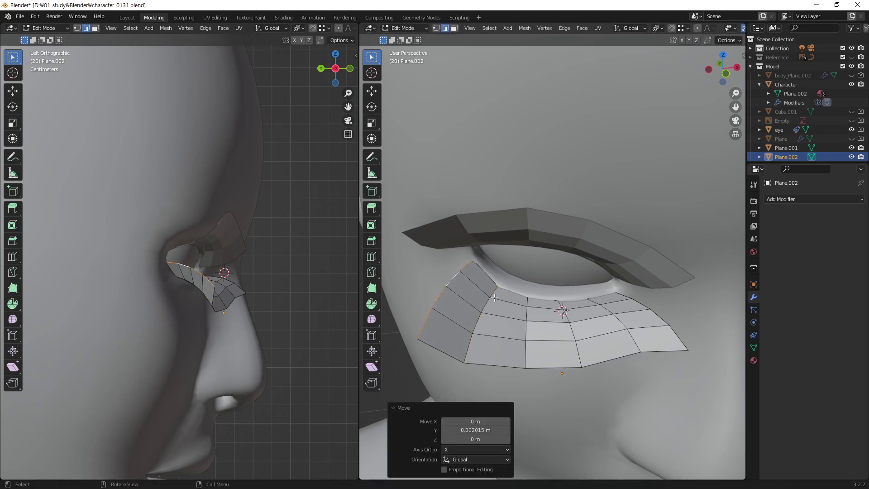
Step: Inspect the patch's fit from several angles and isolate it in local view
{"action": "mouse_move", "coordinate": [505, 299]}
{"action": "middle_mouse_down"}
{"action": "mouse_move", "coordinate": [631, 318]}
{"action": "mouse_move", "coordinate": [500, 324]}
{"action": "middle_mouse_up"}
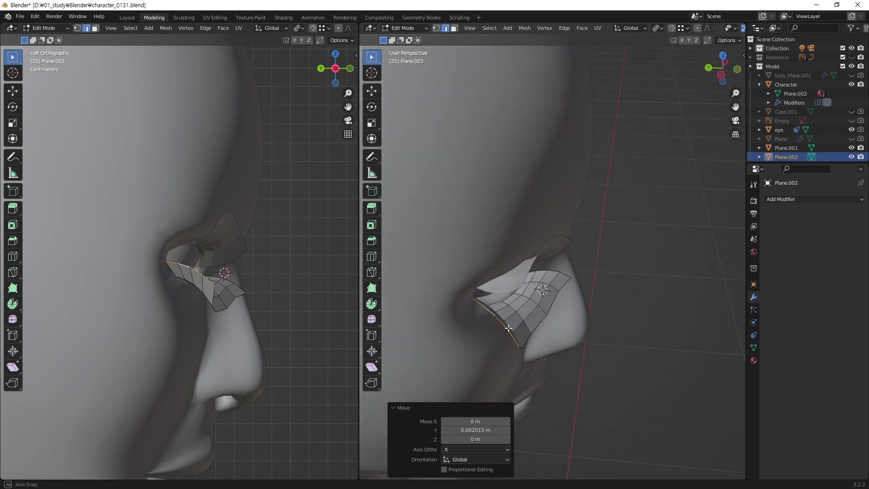
{"action": "scroll", "coordinate": [502, 325], "scroll_direction": "up", "scroll_amount": 2}
{"action": "scroll", "coordinate": [505, 327], "scroll_direction": "up", "scroll_amount": 2}
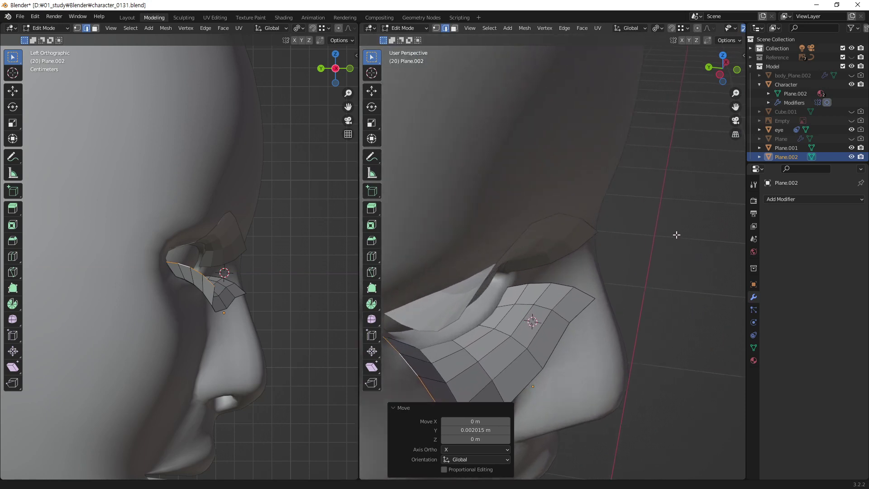
{"action": "scroll", "coordinate": [510, 331], "scroll_direction": "up", "scroll_amount": 1}
{"action": "middle_click_drag", "start_coordinate": [509, 330], "coordinate": [606, 240], "text": "shift"}
{"action": "mouse_move", "coordinate": [554, 281]}
{"action": "middle_mouse_down"}
{"action": "mouse_move", "coordinate": [568, 262]}
{"action": "mouse_move", "coordinate": [480, 276]}
{"action": "middle_mouse_up"}
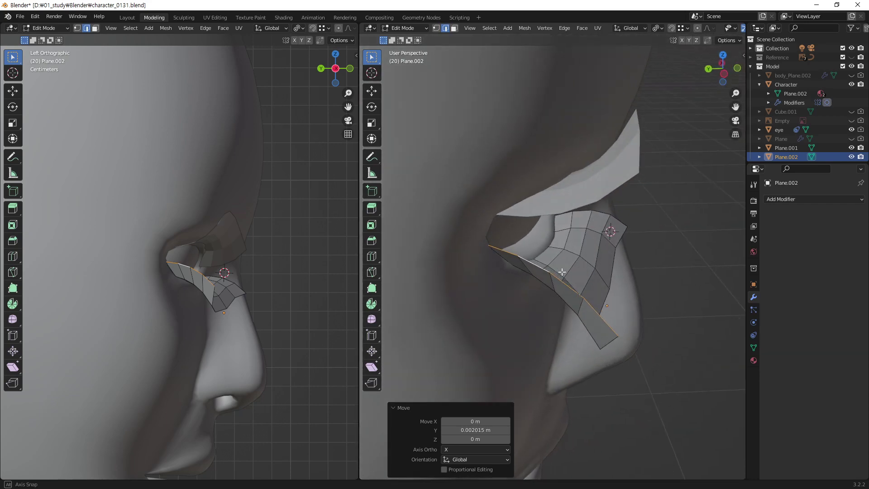
{"action": "middle_click_drag", "start_coordinate": [481, 276], "coordinate": [496, 238]}
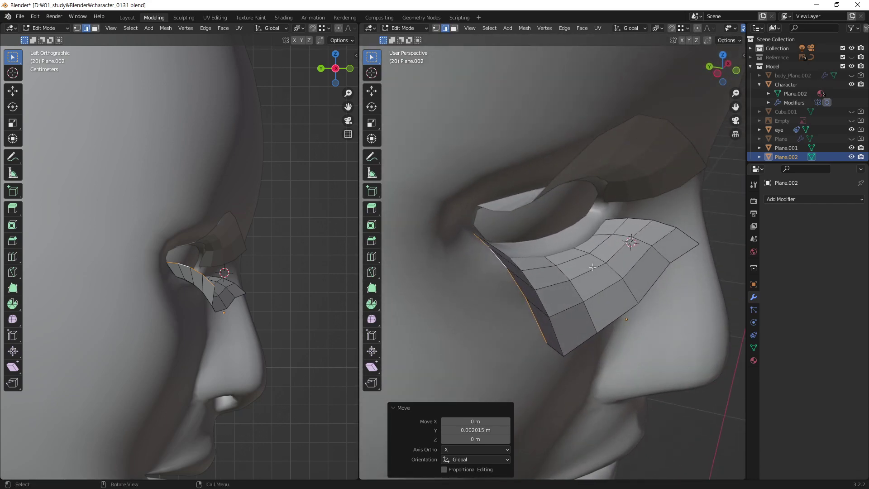
{"action": "key", "text": "KP_Divide"}
{"action": "mouse_move", "coordinate": [574, 272]}
{"action": "middle_mouse_down"}
{"action": "mouse_move", "coordinate": [499, 279]}
{"action": "mouse_move", "coordinate": [515, 221]}
{"action": "middle_mouse_up"}
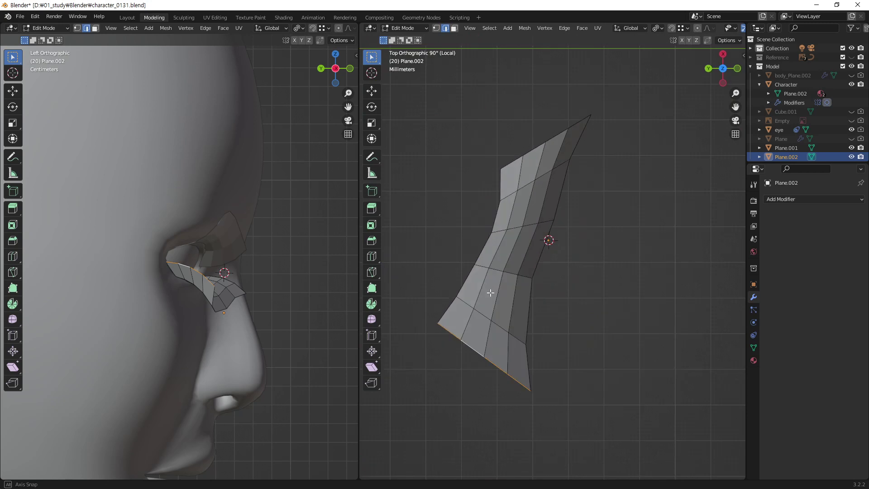
Step: Switch to vertex select and isolate the under-eye patch in Local view for editing
{"action": "key", "text": "1"}
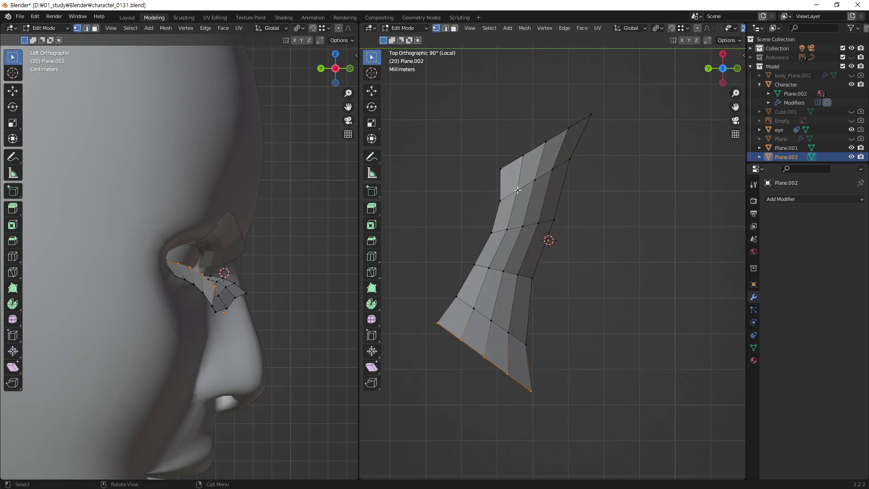
{"action": "mouse_move", "coordinate": [548, 240]}
{"action": "middle_mouse_down"}
{"action": "mouse_move", "coordinate": [505, 260]}
{"action": "mouse_move", "coordinate": [497, 183]}
{"action": "mouse_move", "coordinate": [511, 239]}
{"action": "middle_mouse_up"}
{"action": "key", "text": "KP_Divide"}
{"action": "mouse_move", "coordinate": [586, 266]}
{"action": "middle_mouse_down"}
{"action": "mouse_move", "coordinate": [566, 277]}
{"action": "mouse_move", "coordinate": [567, 327]}
{"action": "middle_mouse_up"}
{"action": "key", "text": "KP_Divide"}
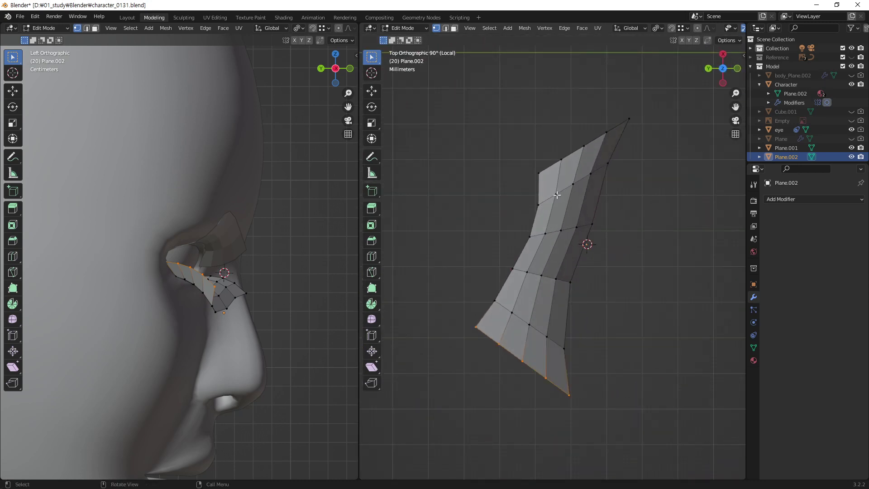
Step: Slide three upper-edge vertices along Y to even out the top curve
{"action": "left_click", "coordinate": [557, 194]}
{"action": "key", "text": "g"}
{"action": "key", "text": "y"}
{"action": "left_click", "coordinate": [564, 179]}
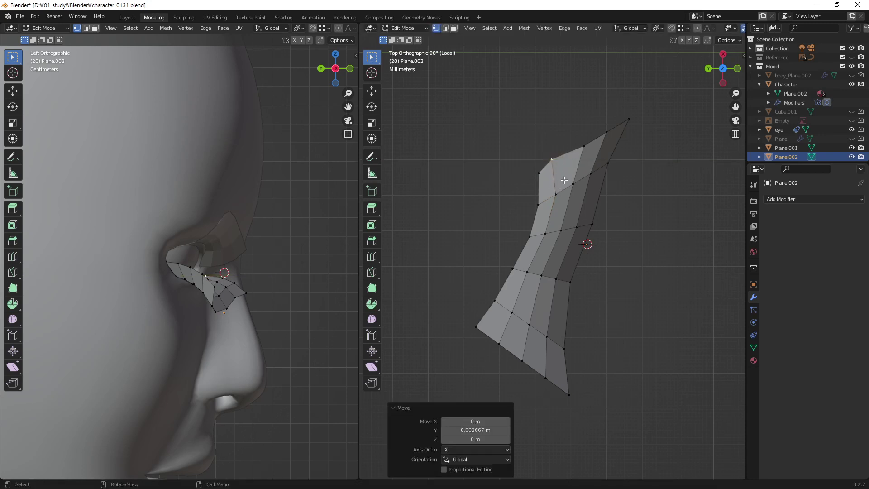
{"action": "left_click", "coordinate": [583, 145]}
{"action": "key", "text": "g"}
{"action": "key", "text": "y"}
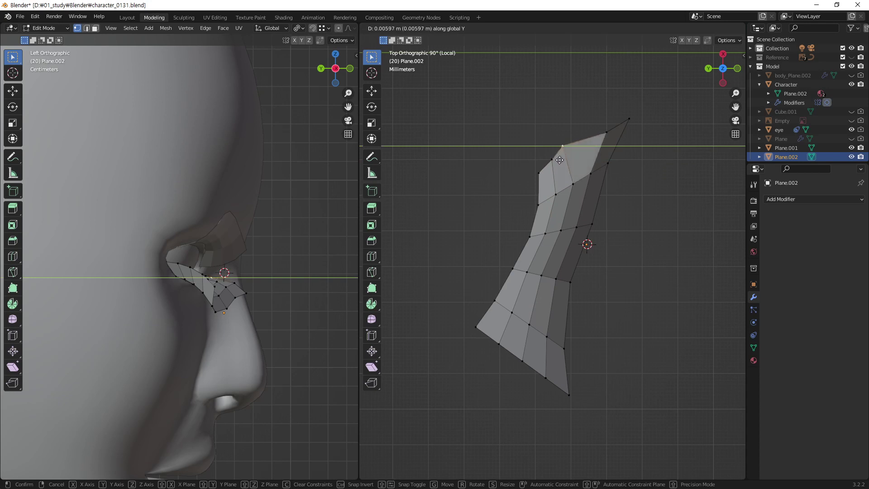
{"action": "left_click", "coordinate": [561, 159]}
{"action": "left_click", "coordinate": [607, 132]}
{"action": "key", "text": "g"}
{"action": "key", "text": "y"}
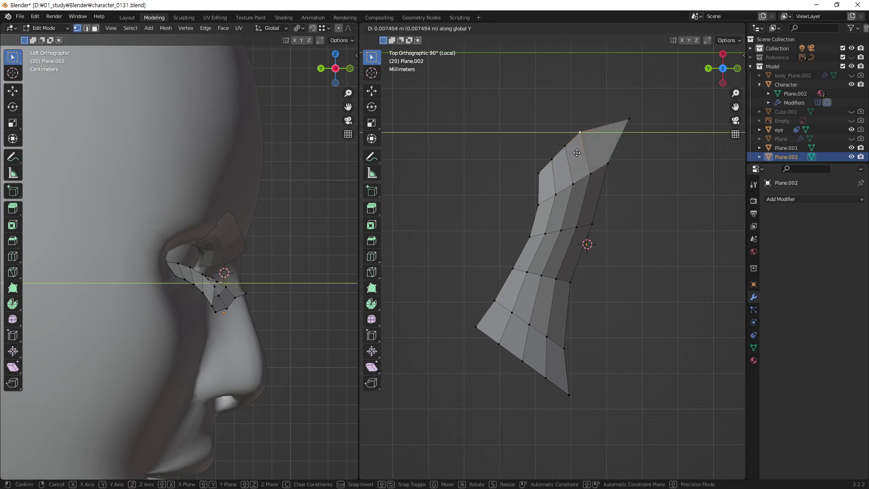
{"action": "left_click", "coordinate": [575, 156]}
Step: Shift that top vertex further left and adjust two upper-left vertices along Y
{"action": "key", "text": "g"}
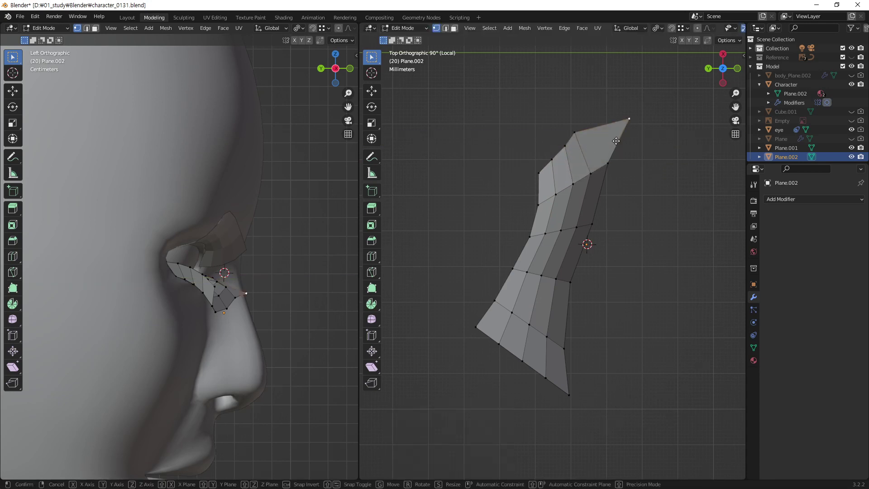
{"action": "key", "text": "y"}
{"action": "left_click", "coordinate": [563, 160]}
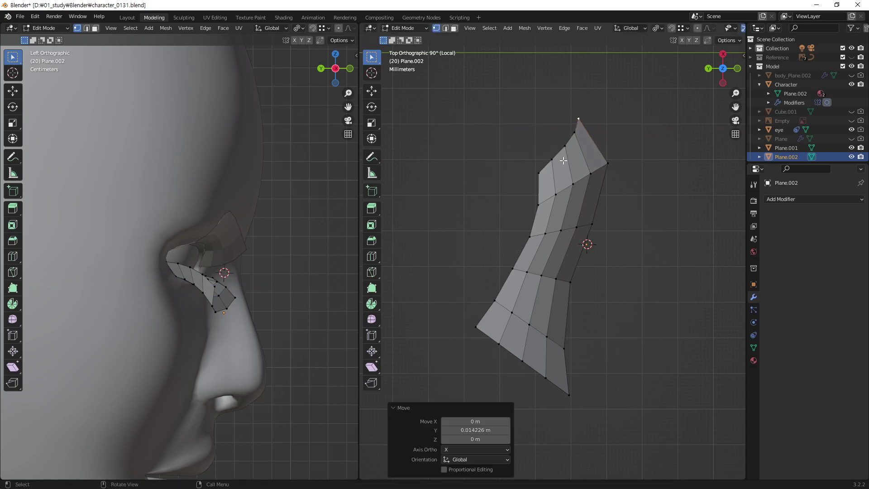
{"action": "left_click", "coordinate": [559, 195]}
{"action": "key", "text": "g"}
{"action": "key", "text": "y"}
{"action": "left_click", "coordinate": [557, 207]}
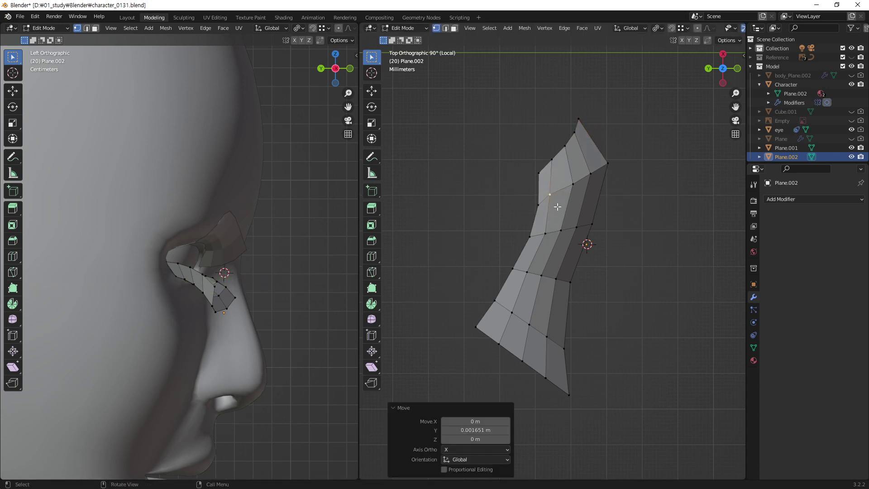
{"action": "left_click", "coordinate": [554, 161]}
{"action": "key", "text": "g"}
{"action": "key", "text": "y"}
{"action": "left_click", "coordinate": [547, 162]}
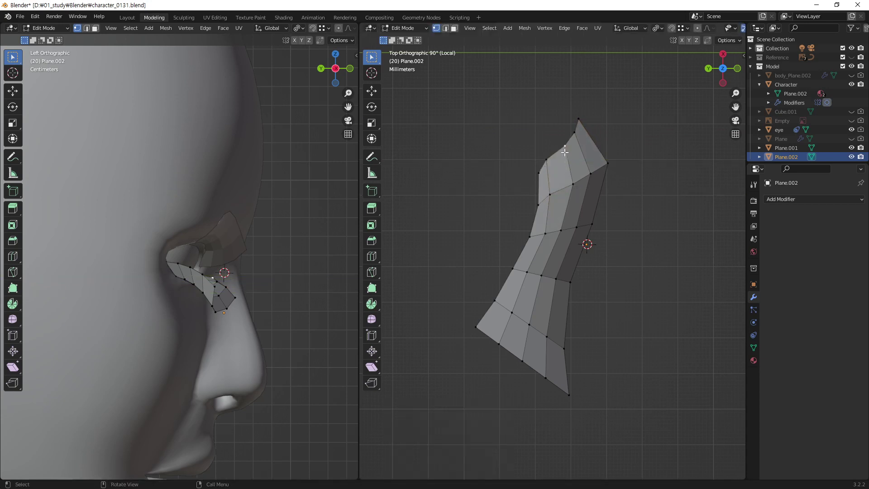
Step: Readjust the upper-left vertex and slide two top-right vertices along Y
{"action": "key", "text": "g"}
{"action": "key", "text": "y"}
{"action": "left_click", "coordinate": [565, 162]}
{"action": "left_click", "coordinate": [575, 139]}
{"action": "key", "text": "g"}
{"action": "key", "text": "y"}
{"action": "left_click", "coordinate": [563, 148]}
{"action": "left_click", "coordinate": [578, 123]}
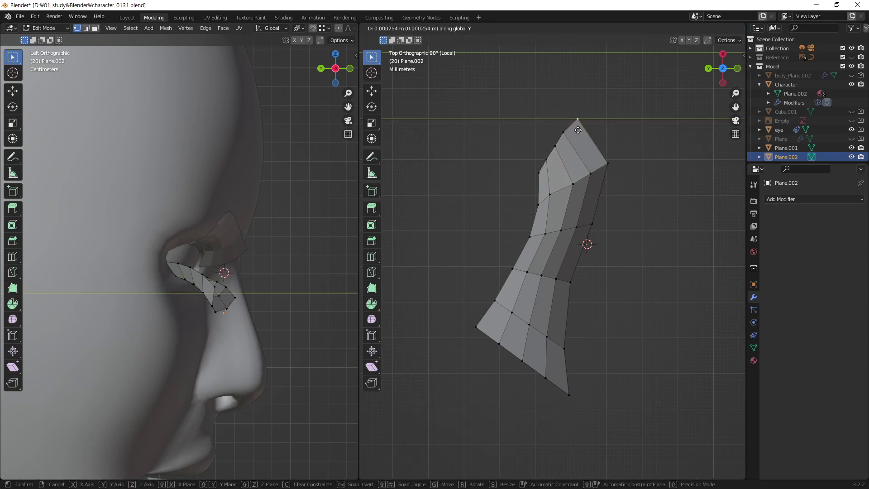
{"action": "key", "text": "g"}
{"action": "key", "text": "y"}
{"action": "left_click", "coordinate": [560, 159]}
Step: Slide the upper left-edge vertices along Y to smooth the side outline
{"action": "left_click", "coordinate": [550, 200]}
{"action": "key", "text": "g"}
{"action": "key", "text": "y"}
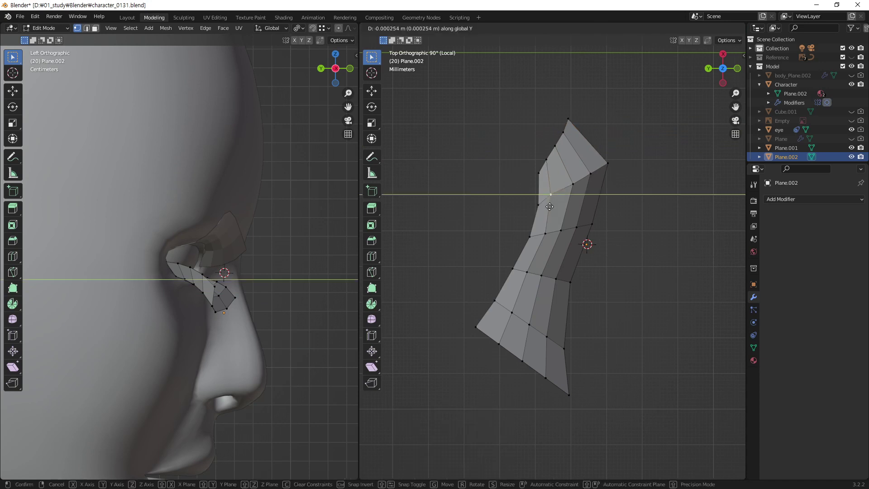
{"action": "left_click", "coordinate": [547, 240]}
{"action": "key", "text": "g"}
{"action": "key", "text": "y"}
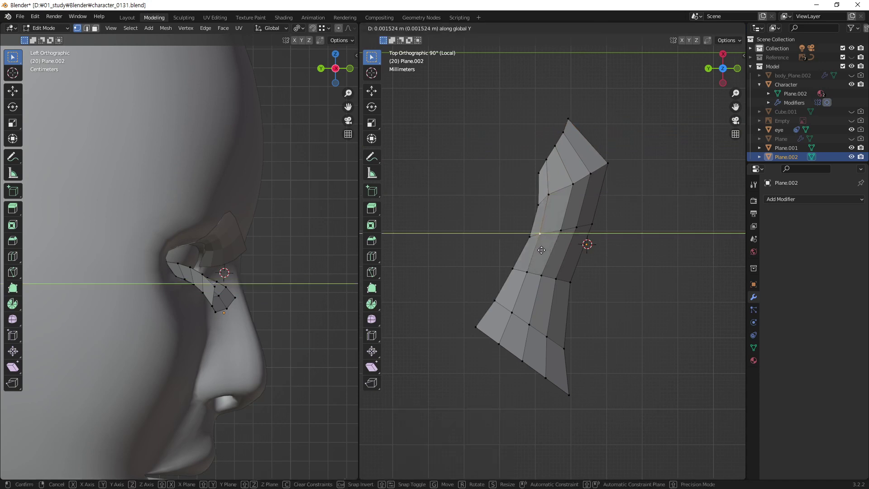
{"action": "left_click", "coordinate": [542, 247]}
{"action": "key", "text": "g"}
{"action": "key", "text": "y"}
{"action": "left_click", "coordinate": [521, 277]}
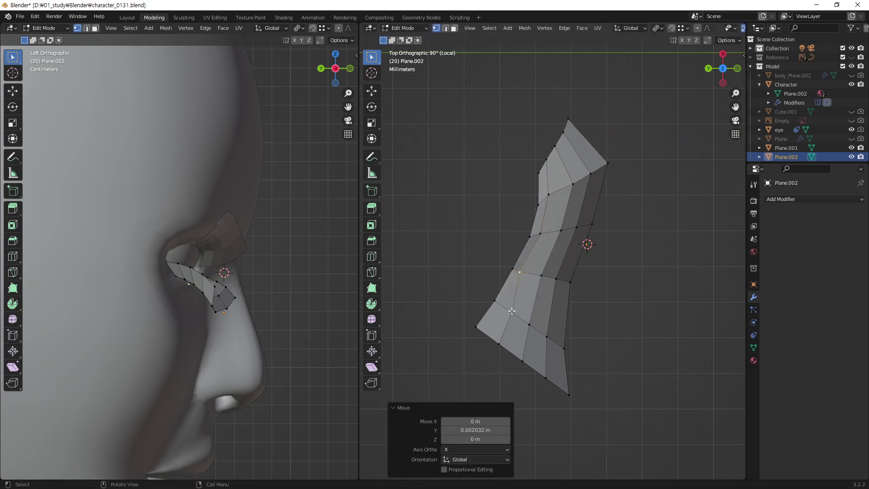
Step: Slide the lower left-edge vertex and the lower-left corner vertex along Y
{"action": "left_click", "coordinate": [511, 312]}
{"action": "key", "text": "g"}
{"action": "key", "text": "y"}
{"action": "left_click", "coordinate": [497, 319]}
{"action": "left_click", "coordinate": [497, 345]}
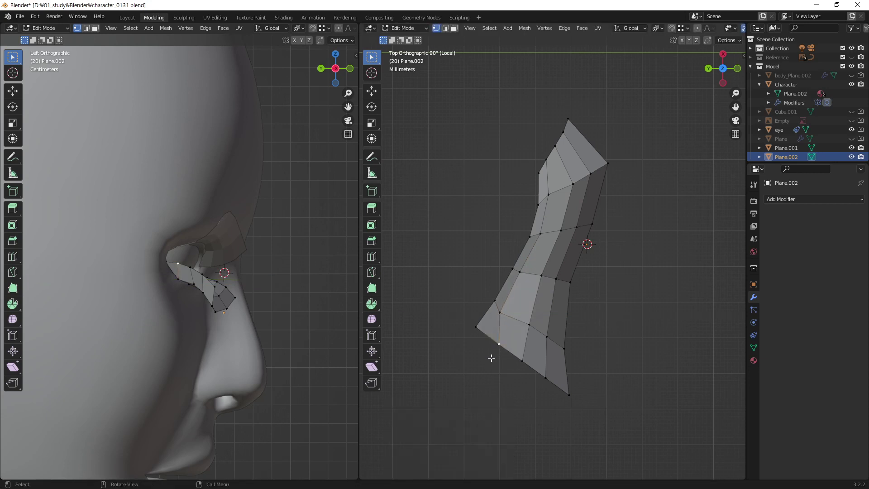
{"action": "key", "text": "g"}
{"action": "key", "text": "y"}
{"action": "left_click", "coordinate": [469, 361]}
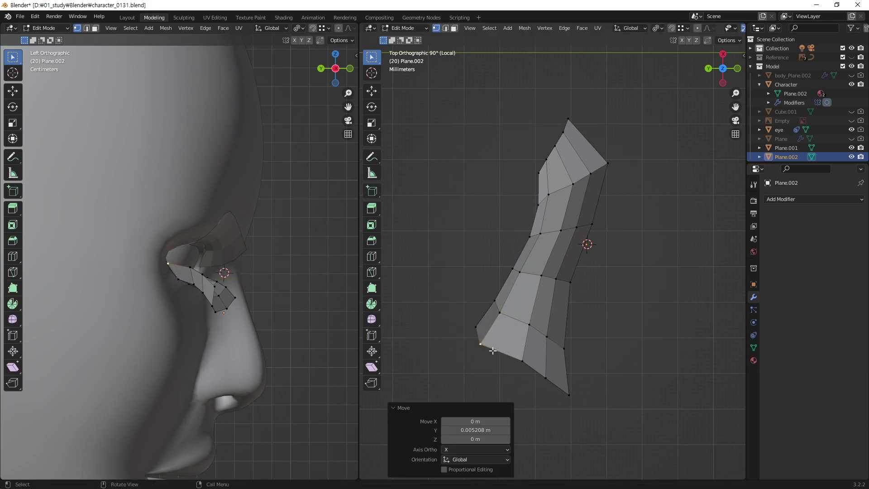
Step: Freely reposition the lower-left corner and left-side vertices to smooth the edge
{"action": "key", "text": "g"}
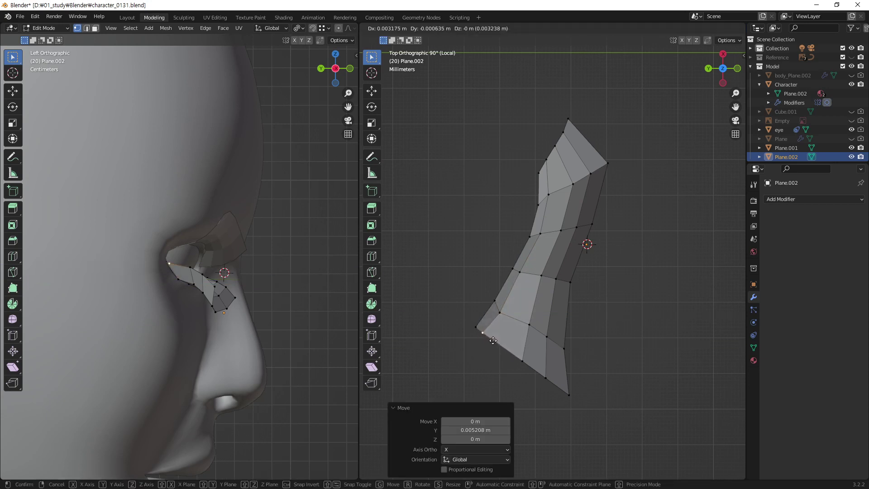
{"action": "left_click", "coordinate": [493, 340]}
{"action": "left_click", "coordinate": [500, 313]}
{"action": "key", "text": "g"}
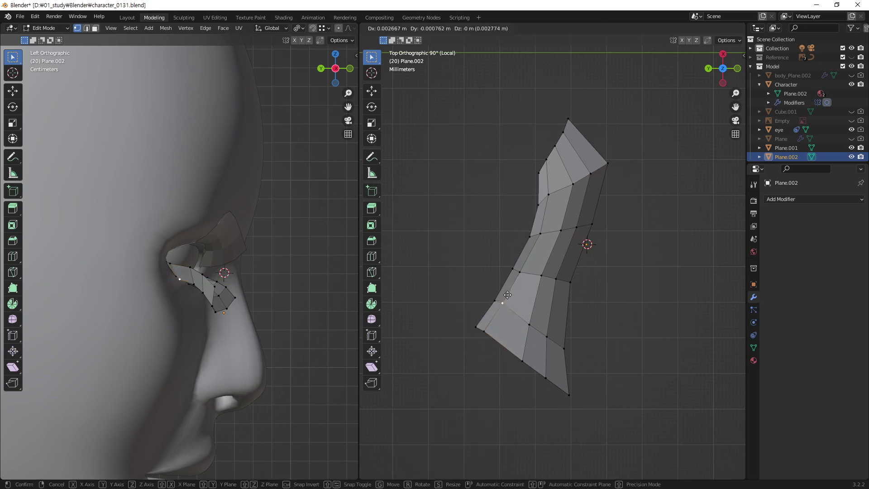
{"action": "left_click", "coordinate": [508, 295]}
{"action": "left_click", "coordinate": [552, 192]}
{"action": "key", "text": "g"}
{"action": "left_click", "coordinate": [557, 214]}
{"action": "left_click", "coordinate": [548, 162]}
{"action": "key", "text": "g"}
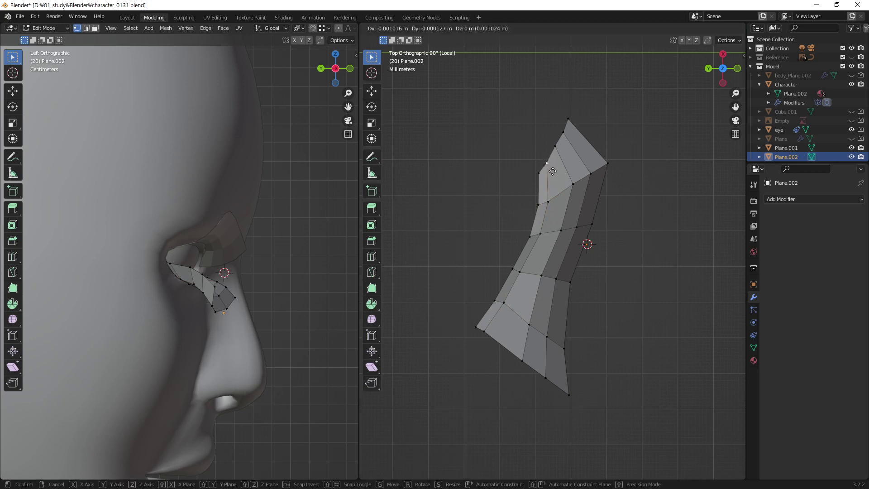
{"action": "left_click", "coordinate": [552, 175]}
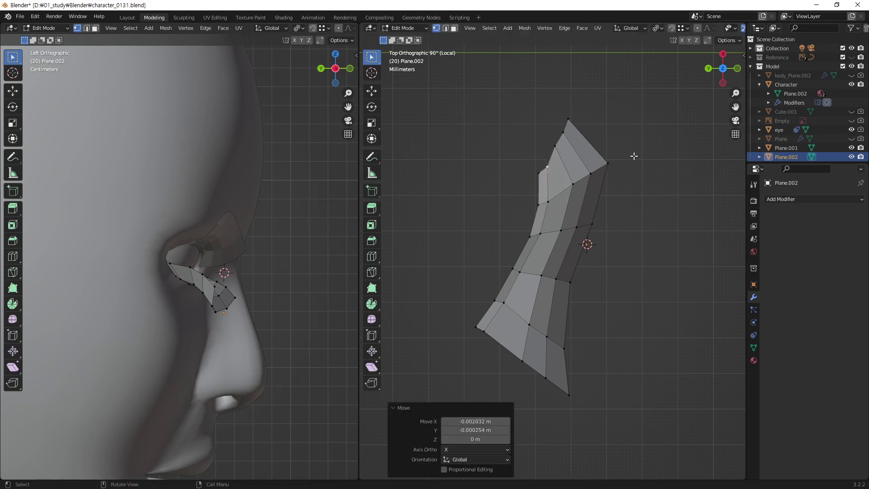
Step: Pull the vertices at the top of the patch downward
{"action": "left_click", "coordinate": [558, 150]}
{"action": "key", "text": "g"}
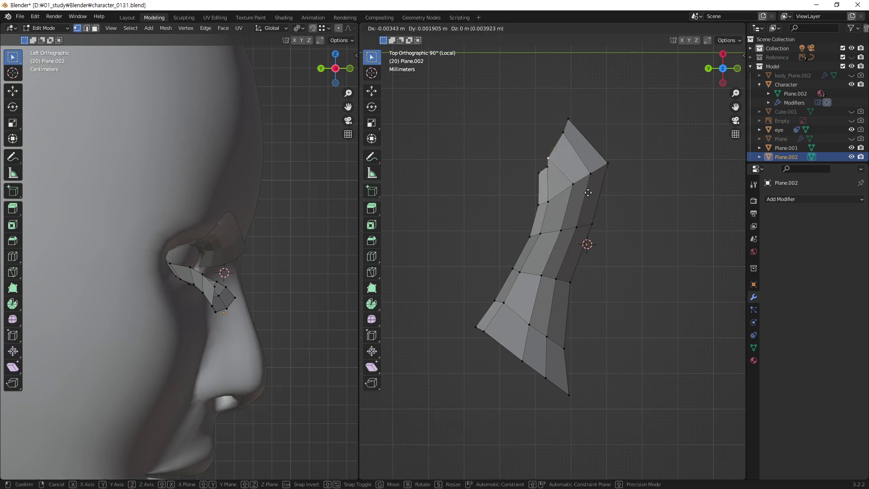
{"action": "left_click", "coordinate": [591, 194]}
{"action": "left_click", "coordinate": [565, 135]}
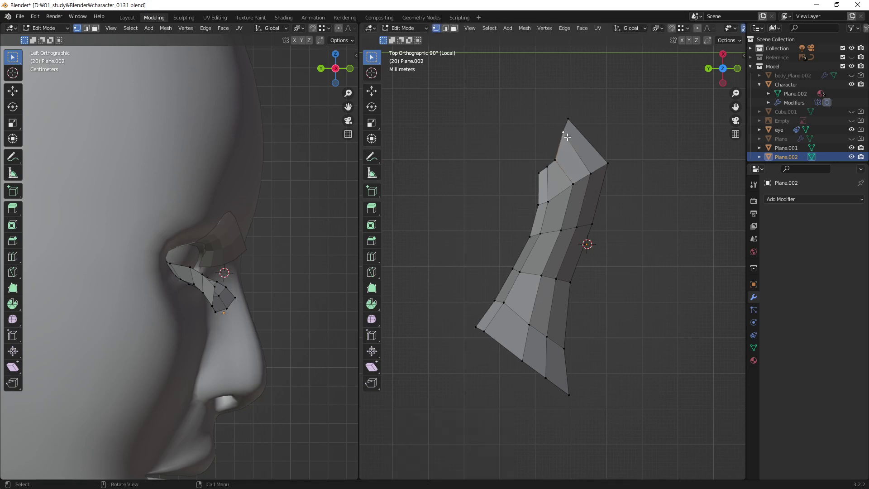
{"action": "key", "text": "g"}
{"action": "left_click", "coordinate": [568, 162]}
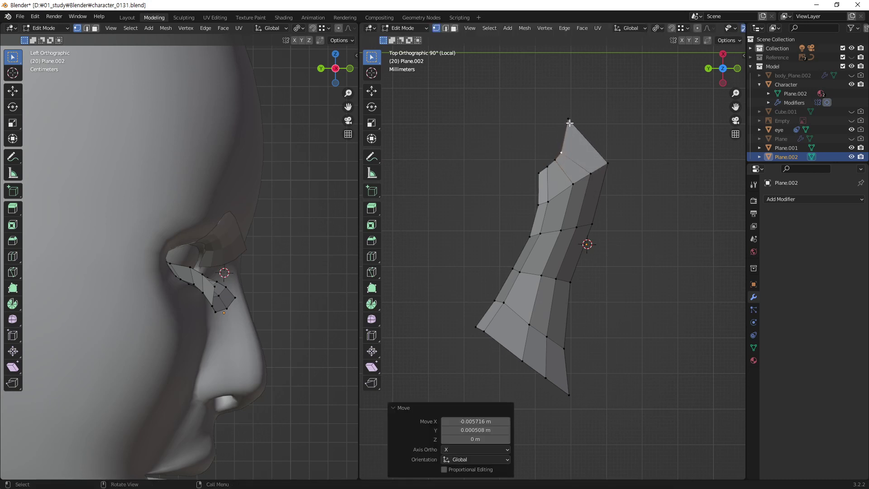
{"action": "left_click", "coordinate": [569, 121]}
{"action": "key", "text": "g"}
{"action": "left_click", "coordinate": [574, 159]}
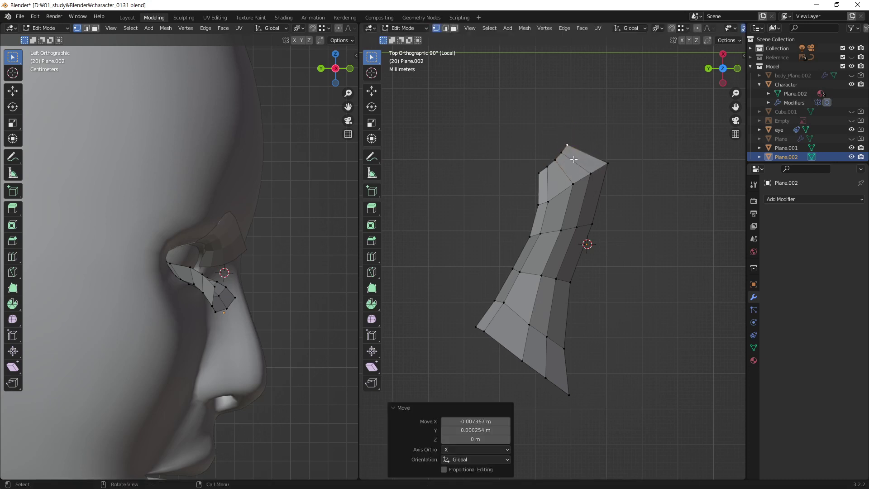
Step: Move the upper-patch and right-edge vertices down-left to narrow the strip
{"action": "left_click", "coordinate": [572, 189]}
{"action": "key", "text": "g"}
{"action": "left_click", "coordinate": [556, 205]}
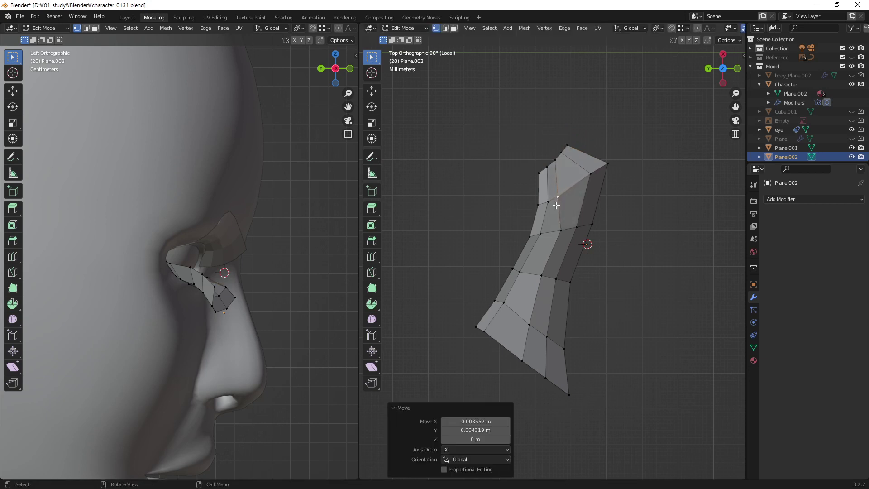
{"action": "left_click", "coordinate": [590, 177]}
{"action": "key", "text": "g"}
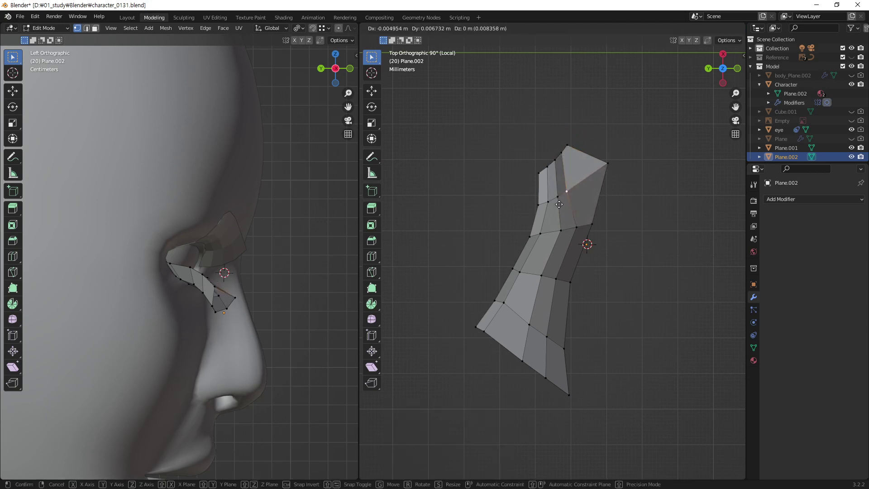
{"action": "left_click", "coordinate": [559, 205]}
{"action": "left_click", "coordinate": [608, 170]}
{"action": "key", "text": "g"}
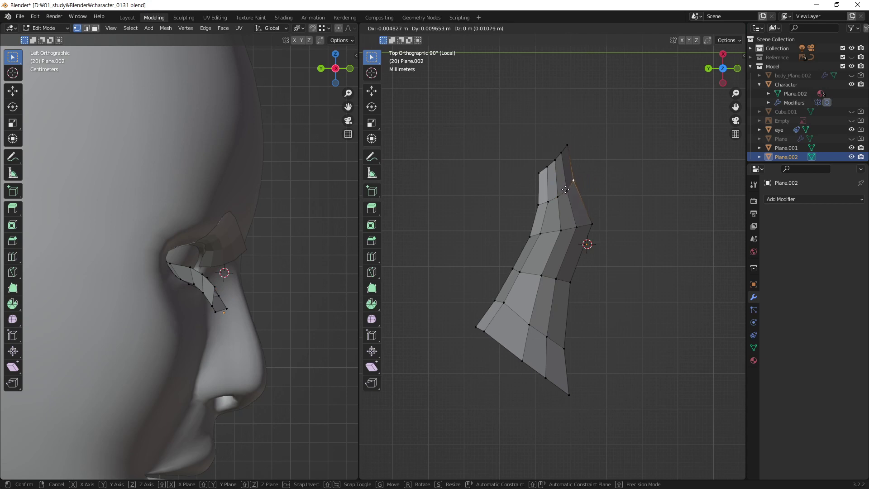
{"action": "left_click", "coordinate": [565, 200]}
{"action": "left_click", "coordinate": [561, 233]}
{"action": "key", "text": "g"}
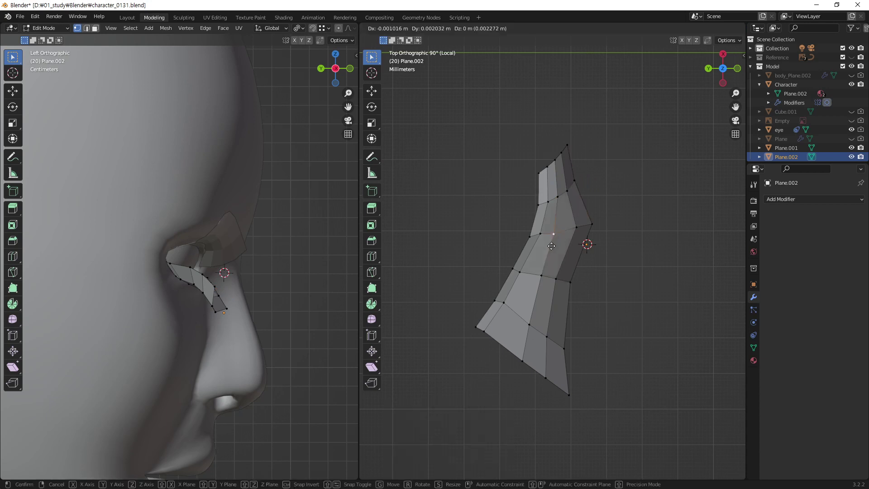
{"action": "left_click", "coordinate": [550, 243]}
Step: Pull the mid-right outer vertices and a lower-patch vertex leftward toward the strip
{"action": "left_click", "coordinate": [582, 231]}
{"action": "key", "text": "g"}
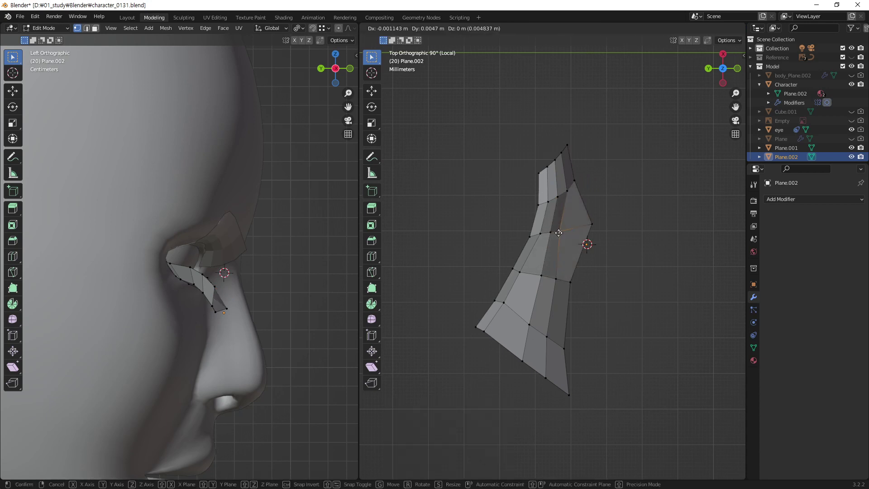
{"action": "left_click", "coordinate": [561, 231]}
{"action": "left_click", "coordinate": [591, 225]}
{"action": "key", "text": "g"}
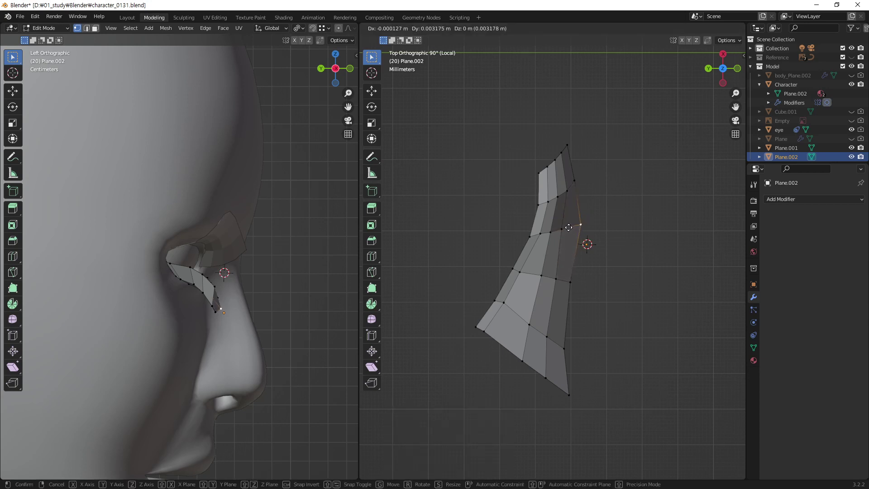
{"action": "left_click", "coordinate": [559, 229]}
{"action": "left_click", "coordinate": [556, 278]}
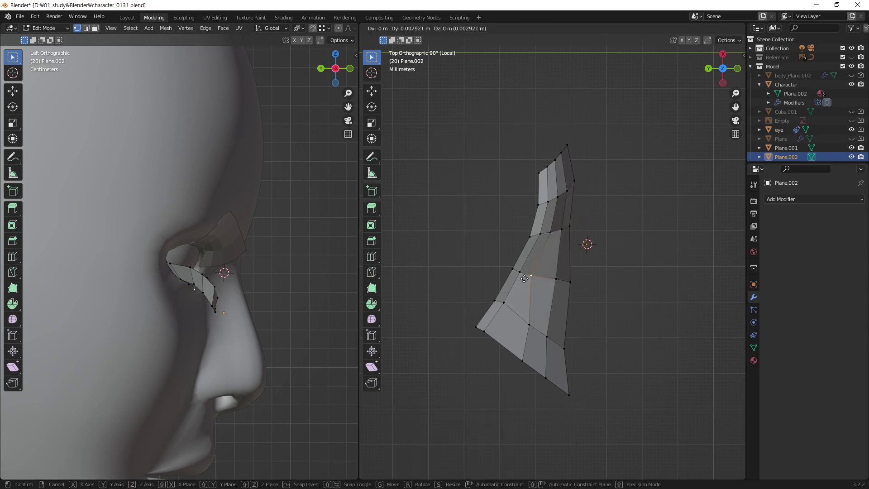
{"action": "key", "text": "g"}
{"action": "left_click", "coordinate": [557, 281]}
{"action": "key", "text": "g"}
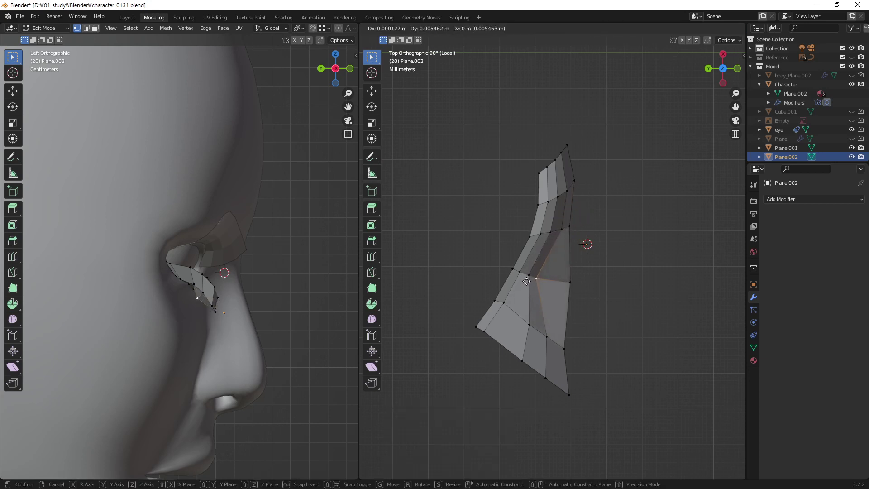
{"action": "left_click", "coordinate": [528, 281]}
Step: Pull the lower-end vertices up and left to taper the bottom
{"action": "left_click", "coordinate": [568, 285]}
{"action": "key", "text": "g"}
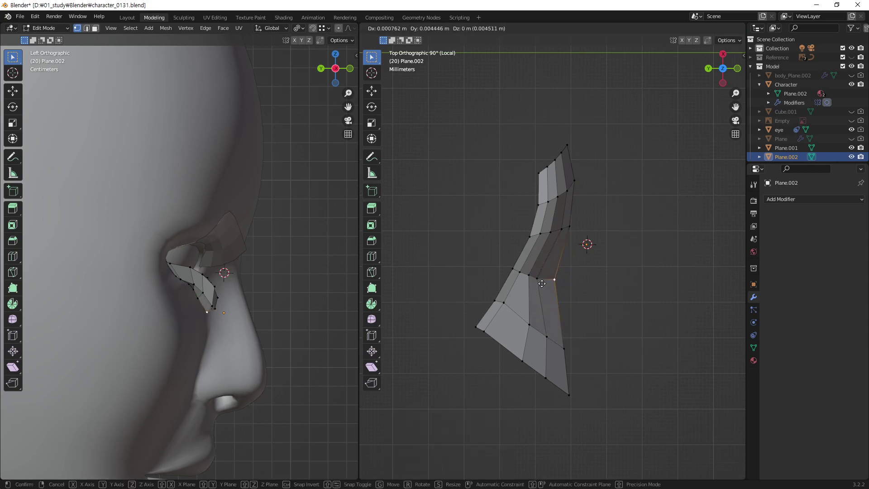
{"action": "left_click", "coordinate": [533, 284]}
{"action": "left_click", "coordinate": [530, 324]}
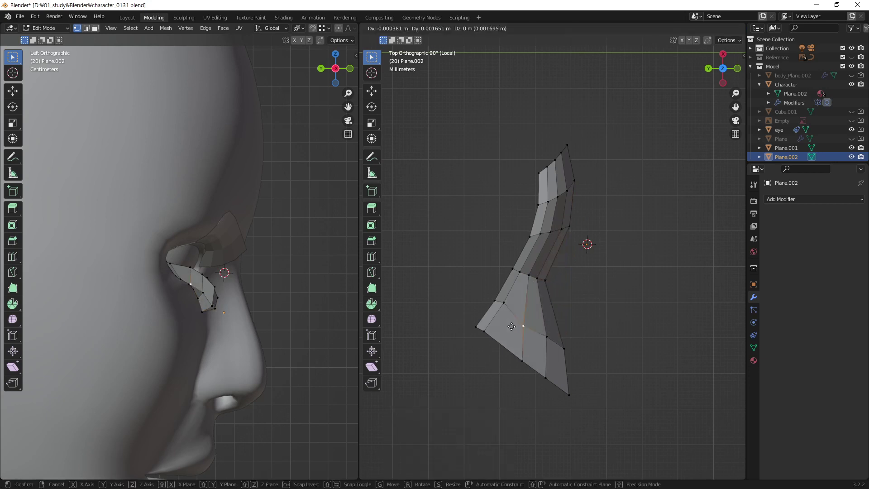
{"action": "key", "text": "g"}
{"action": "left_click", "coordinate": [506, 309]}
{"action": "key", "text": "g"}
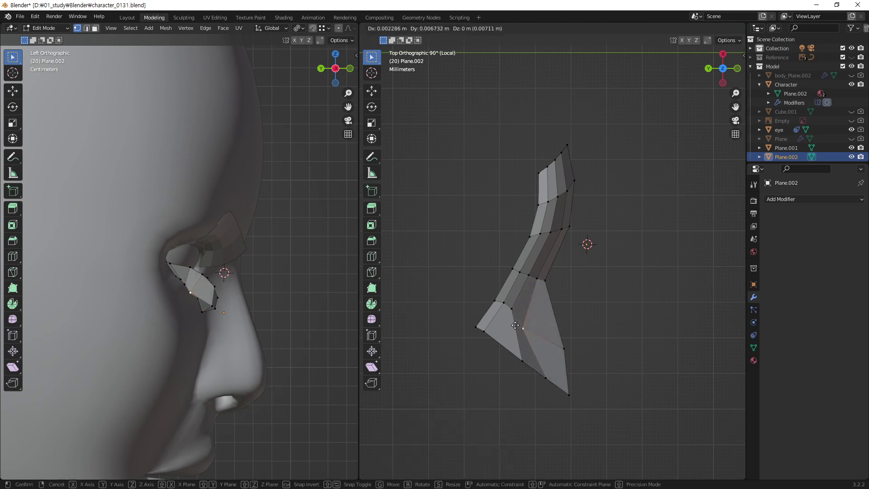
{"action": "left_click", "coordinate": [513, 314]}
{"action": "left_click", "coordinate": [562, 347]}
{"action": "key", "text": "g"}
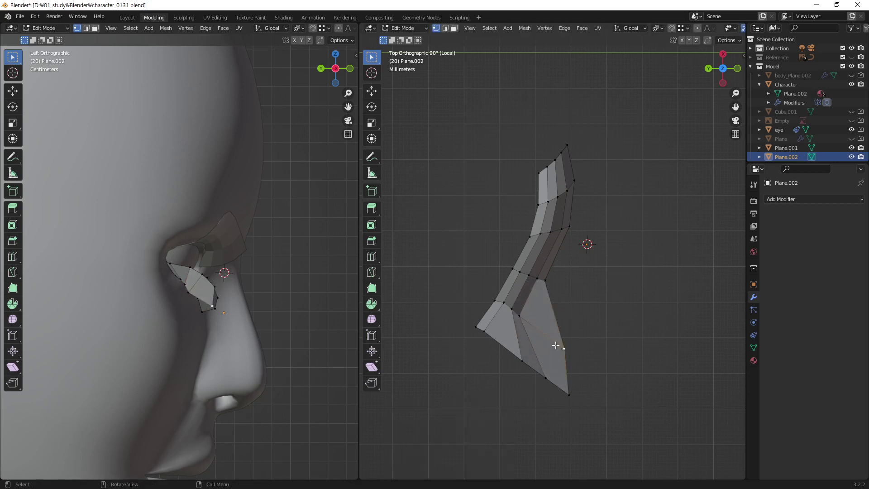
{"action": "left_click", "coordinate": [515, 318]}
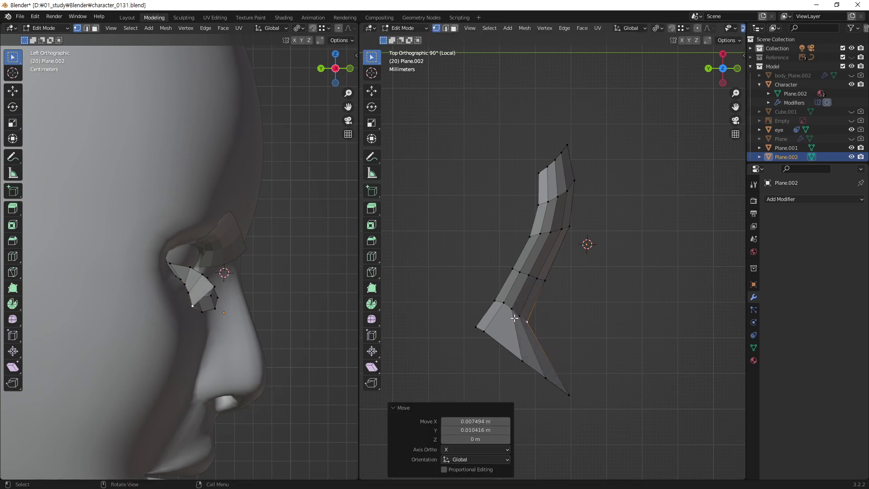
Step: Pull the flap's outer vertices and its tip up-left into the strip
{"action": "left_click", "coordinate": [521, 355]}
{"action": "key", "text": "g"}
{"action": "left_click", "coordinate": [479, 332]}
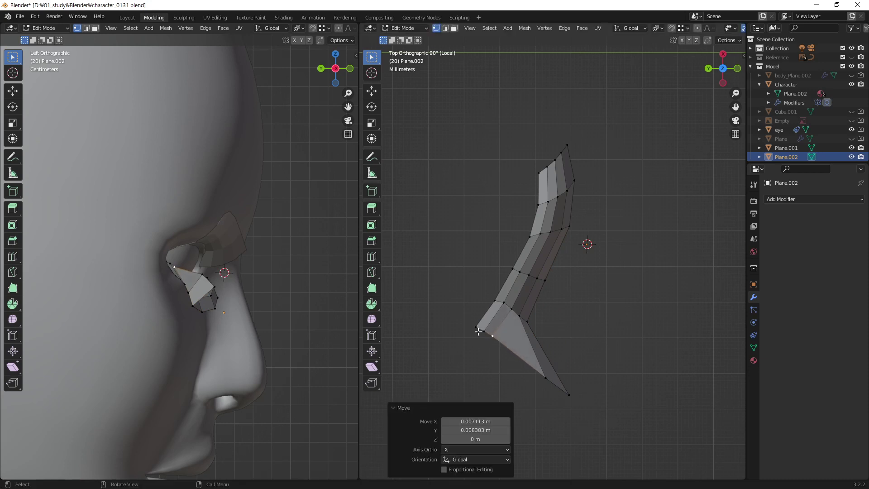
{"action": "left_click", "coordinate": [540, 377]}
{"action": "key", "text": "g"}
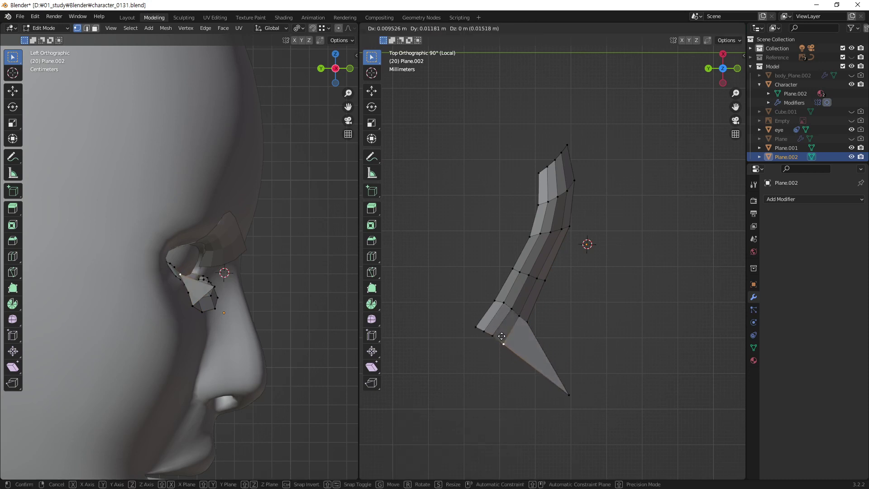
{"action": "left_click", "coordinate": [501, 333]}
{"action": "left_click", "coordinate": [567, 395]}
{"action": "key", "text": "g"}
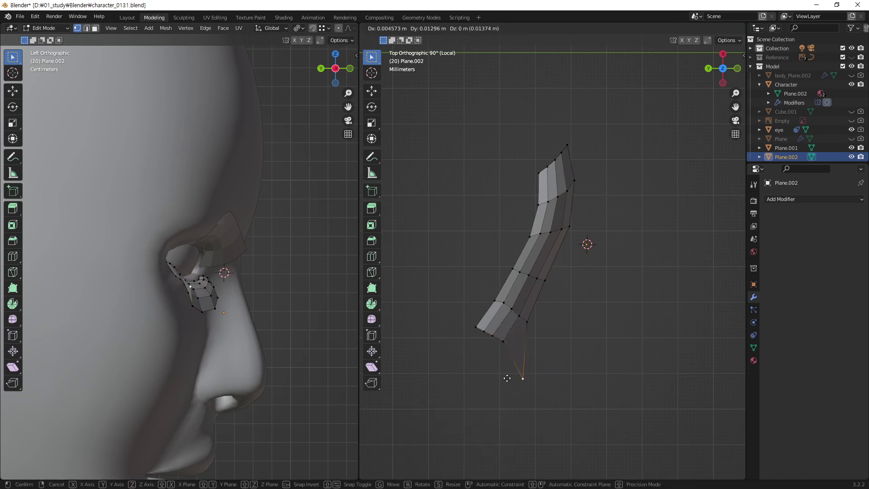
{"action": "left_click", "coordinate": [500, 350]}
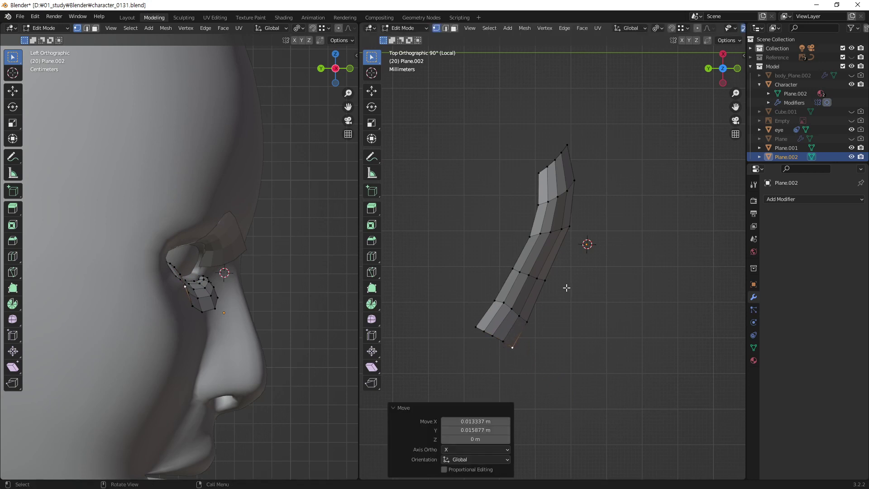
Step: Nudge the top and tip vertices at the strip's narrow end into shape
{"action": "left_click", "coordinate": [550, 167]}
{"action": "key", "text": "g"}
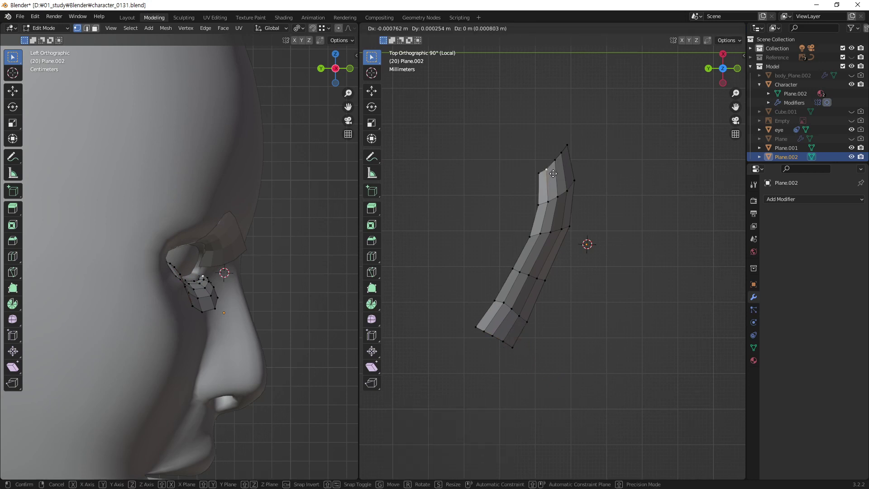
{"action": "left_click", "coordinate": [555, 165]}
{"action": "key", "text": "g"}
{"action": "left_click", "coordinate": [556, 164]}
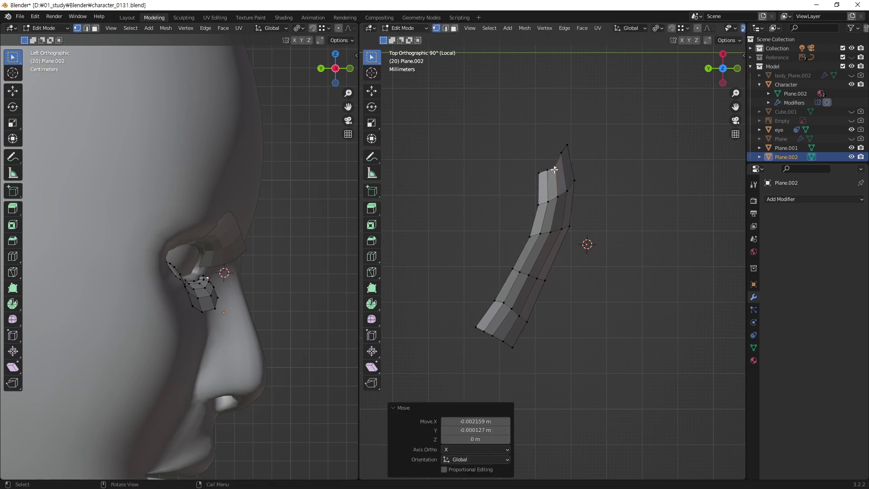
{"action": "key", "text": "g"}
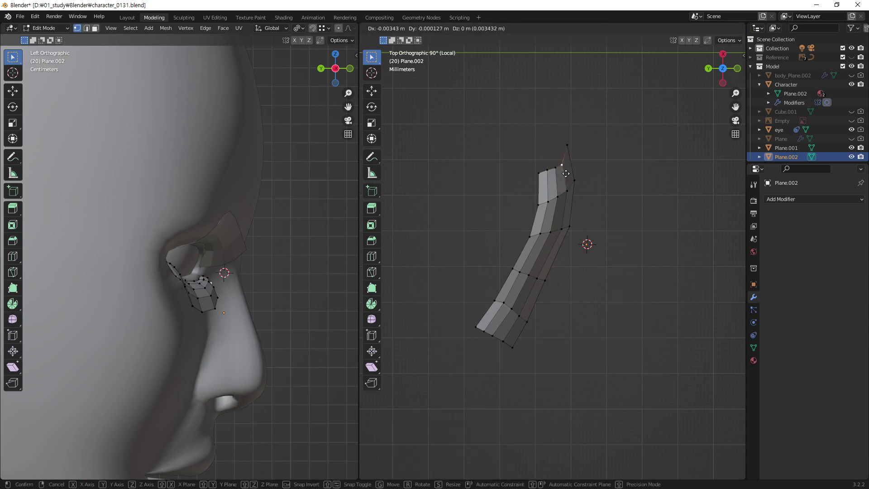
{"action": "left_click", "coordinate": [563, 160]}
{"action": "key", "text": "g"}
{"action": "left_click", "coordinate": [569, 166]}
Step: Fine-tune the vertices and edge near the strip tip
{"action": "left_click", "coordinate": [566, 190]}
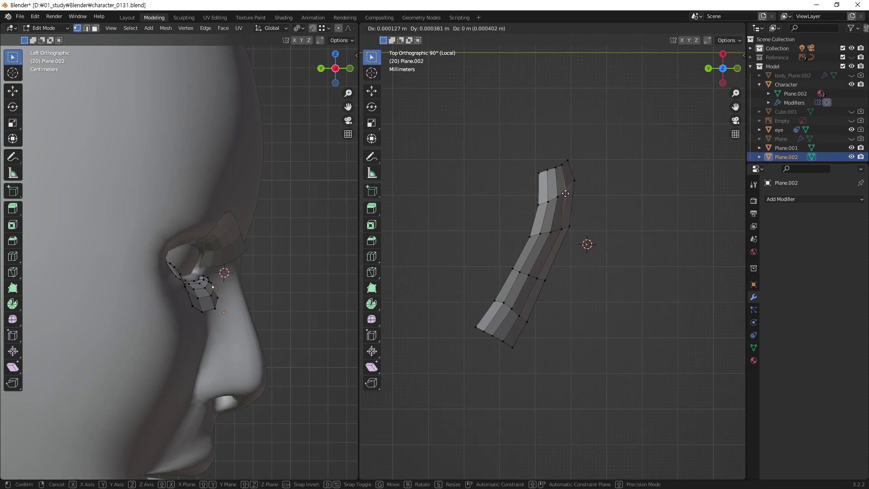
{"action": "key", "text": "g"}
{"action": "left_click", "coordinate": [559, 198]}
{"action": "key", "text": "g"}
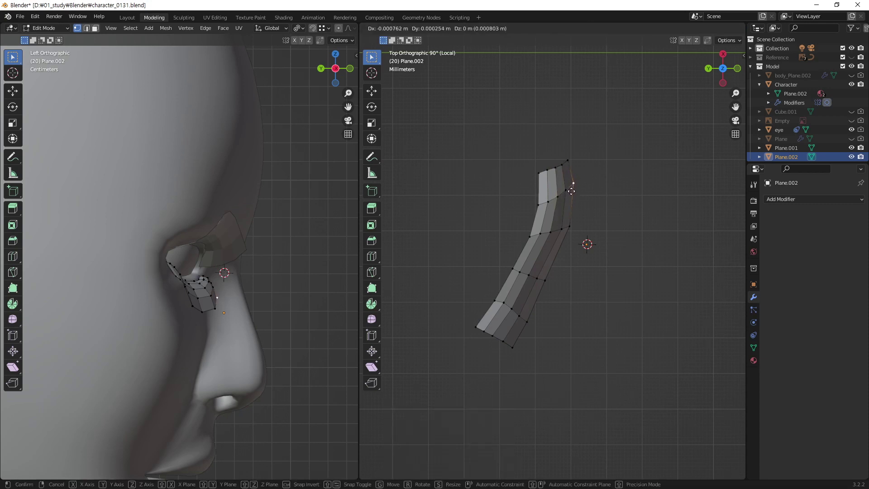
{"action": "left_click", "coordinate": [573, 196]}
{"action": "left_click", "coordinate": [561, 230]}
{"action": "key", "text": "g"}
{"action": "left_click", "coordinate": [568, 214]}
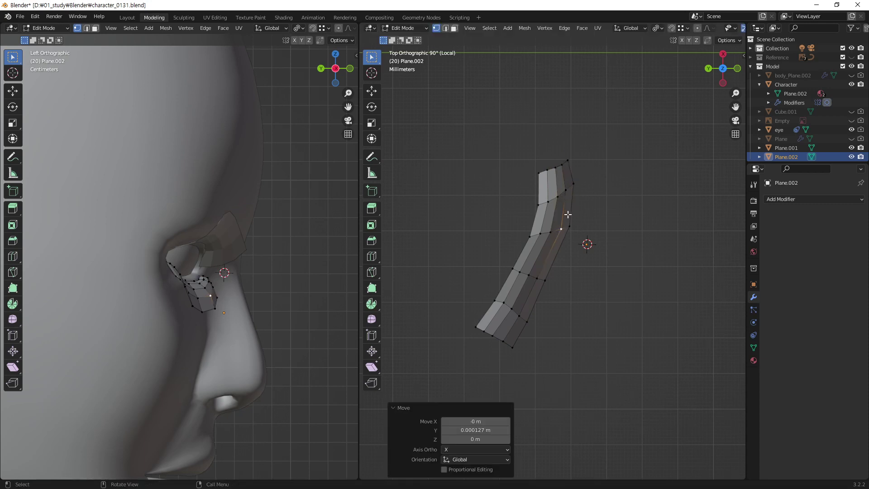
Step: Exit Local view and orbit to a front view of the band beneath the upper eyelid
{"action": "middle_click_drag", "start_coordinate": [518, 305], "coordinate": [525, 271]}
{"action": "key", "text": "KP_Divide"}
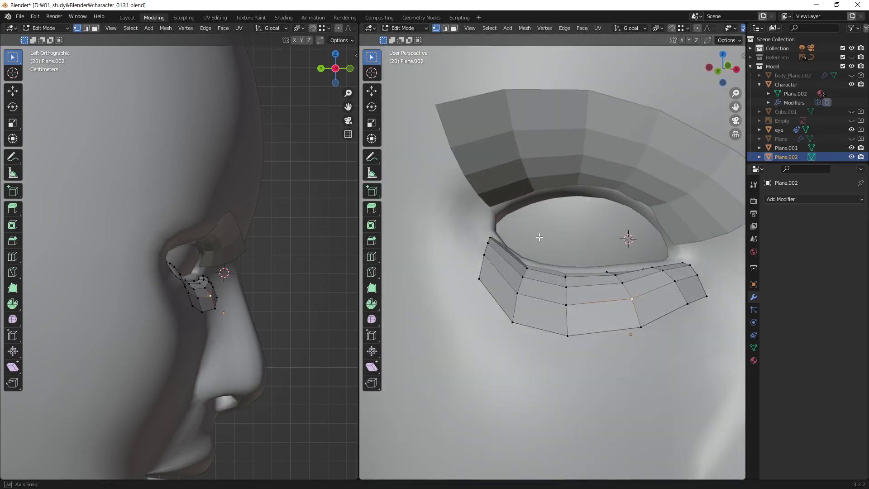
{"action": "middle_click_drag", "start_coordinate": [539, 237], "coordinate": [538, 262], "text": "alt"}
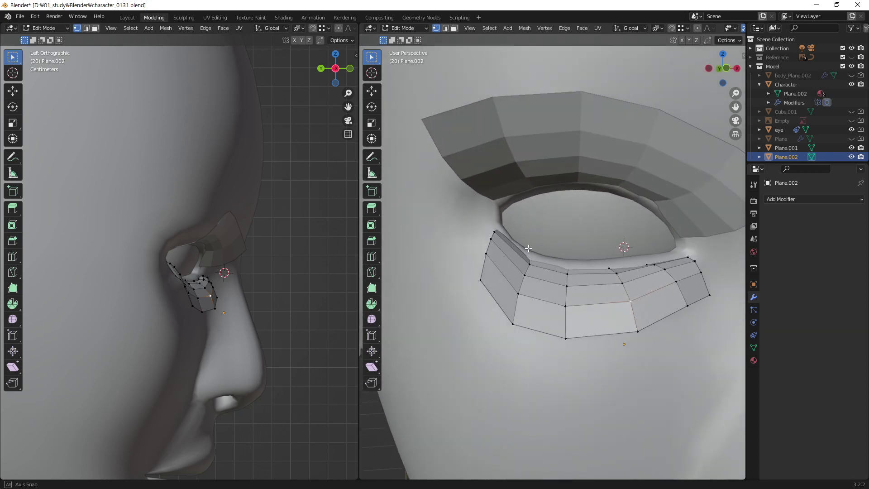
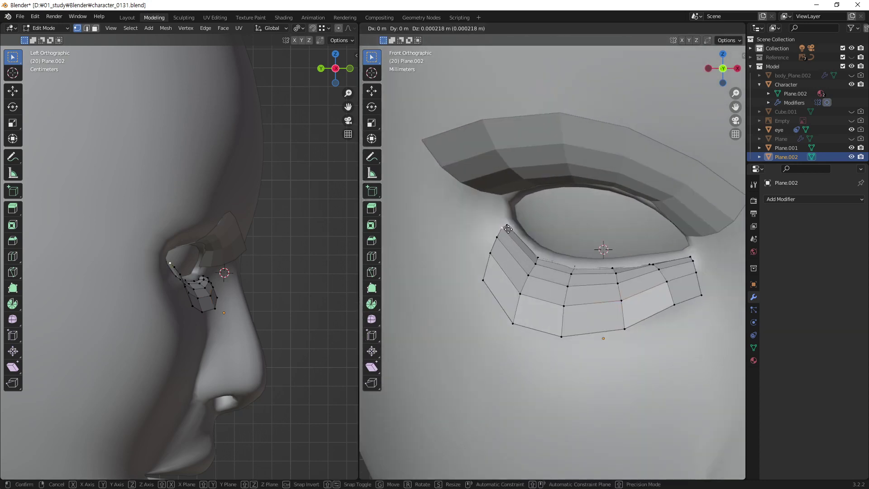
Step: Reposition the strip's left-end corner vertex, settling it slightly higher
{"action": "key", "text": "g"}
{"action": "left_click", "coordinate": [506, 230]}
{"action": "key", "text": "g"}
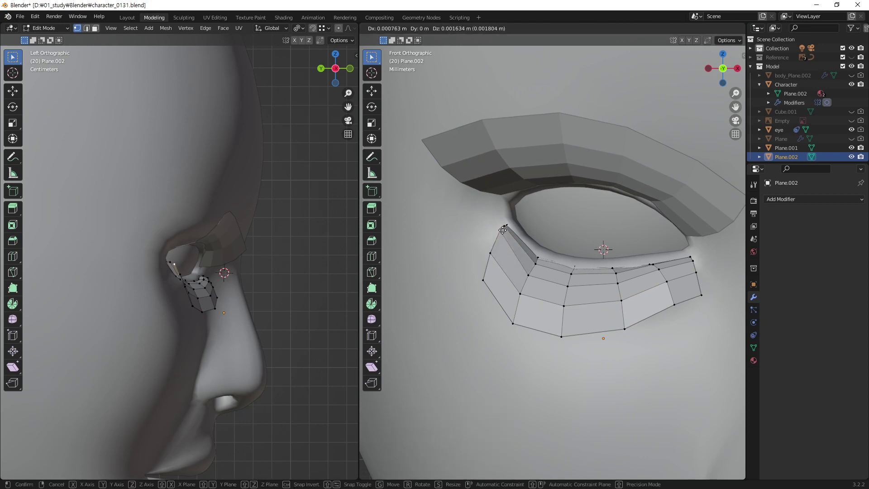
{"action": "left_click", "coordinate": [503, 230]}
{"action": "key", "text": "g"}
{"action": "left_click", "coordinate": [498, 241]}
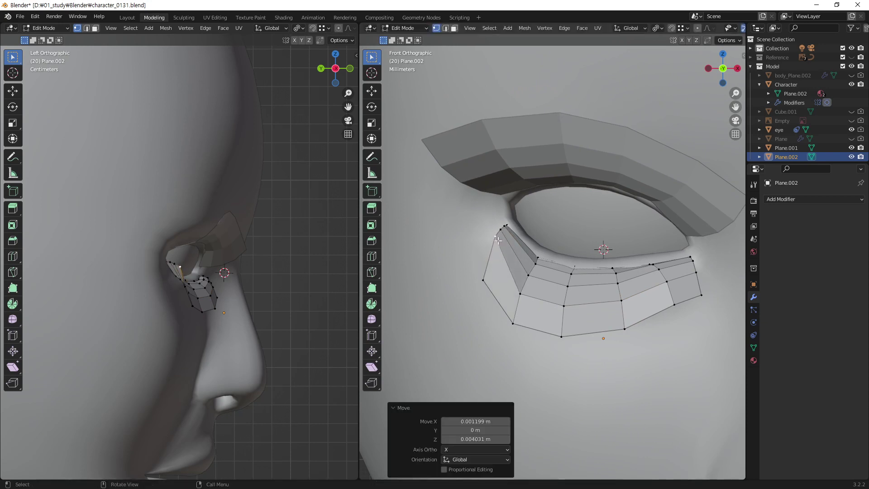
{"action": "key", "text": "g"}
{"action": "left_click", "coordinate": [496, 241]}
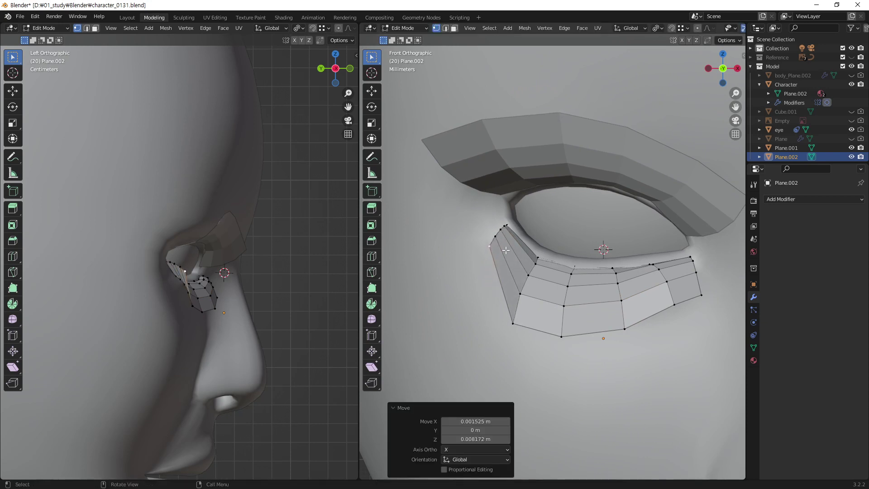
Step: Nudge the neighbouring eyelid vertices up and right along the eye
{"action": "key", "text": "g"}
{"action": "left_click", "coordinate": [534, 275]}
{"action": "key", "text": "g"}
{"action": "left_click", "coordinate": [538, 269]}
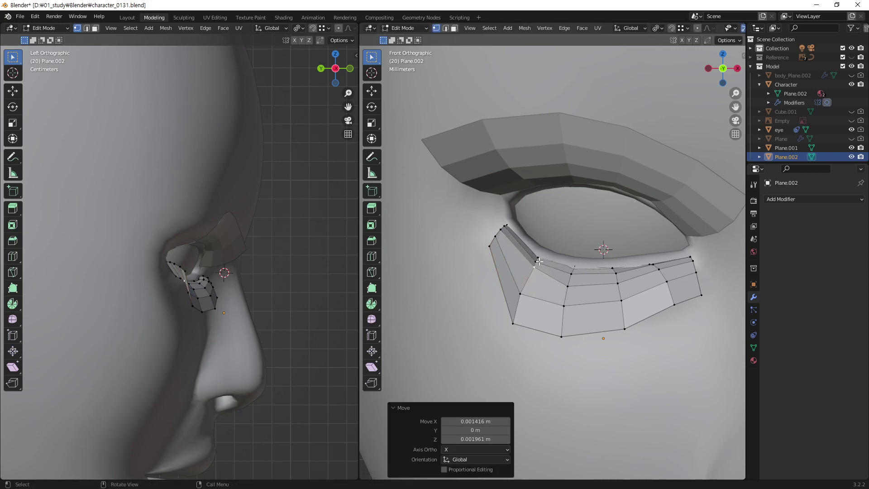
{"action": "key", "text": "g"}
{"action": "left_click", "coordinate": [548, 262]}
Step: Raise the strip's lower-left vertex toward the eye opening
{"action": "left_click", "coordinate": [521, 293]}
{"action": "key", "text": "g"}
{"action": "left_click", "coordinate": [539, 270]}
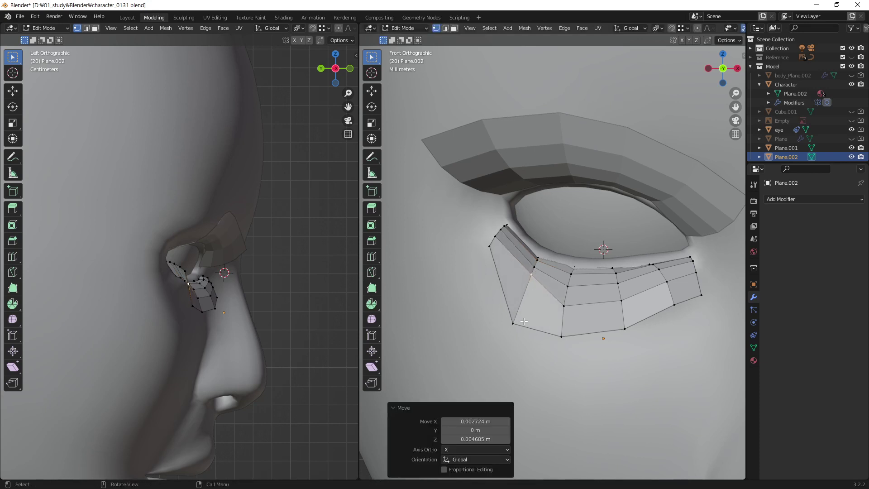
{"action": "key", "text": "g"}
{"action": "left_click", "coordinate": [540, 277]}
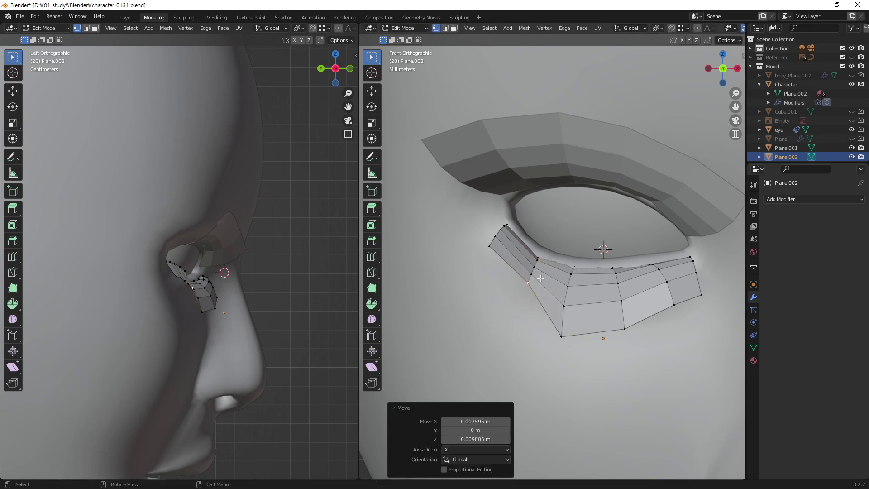
{"action": "key", "text": "g"}
Step: Pull the strip's middle and bottom vertices upward, closer to the eye
{"action": "left_click", "coordinate": [573, 272]}
{"action": "left_click", "coordinate": [569, 289]}
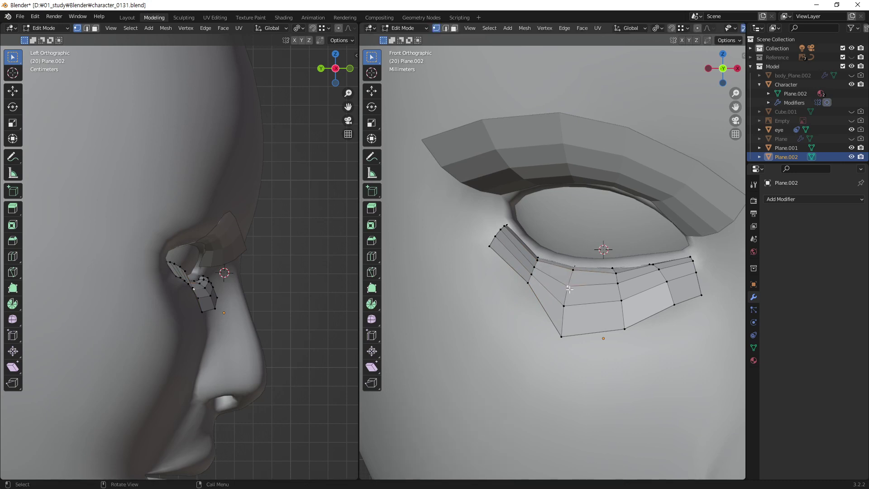
{"action": "key", "text": "g"}
{"action": "left_click", "coordinate": [573, 279]}
{"action": "left_click", "coordinate": [565, 306]}
{"action": "key", "text": "g"}
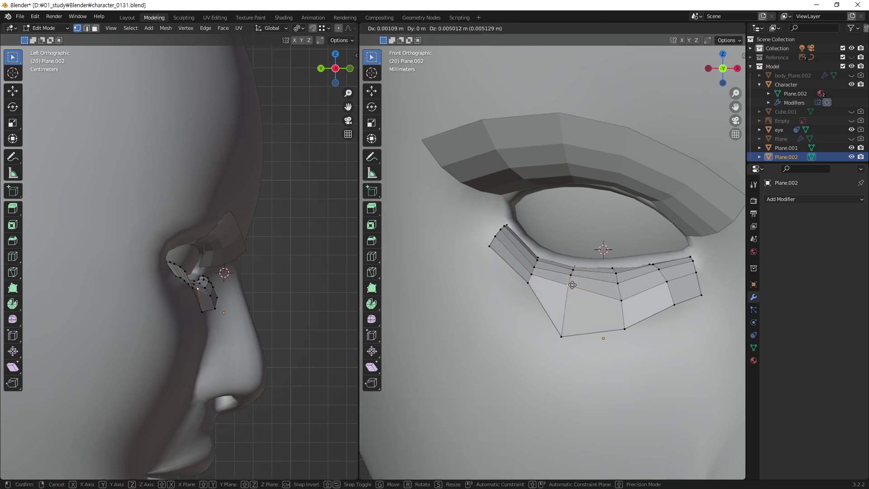
{"action": "left_click", "coordinate": [571, 282]}
{"action": "left_click", "coordinate": [564, 330]}
{"action": "key", "text": "g"}
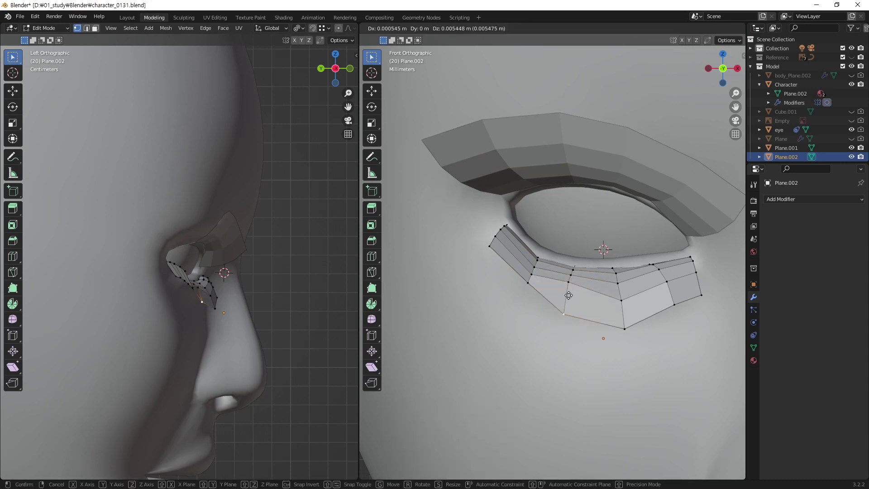
{"action": "left_click", "coordinate": [571, 275]}
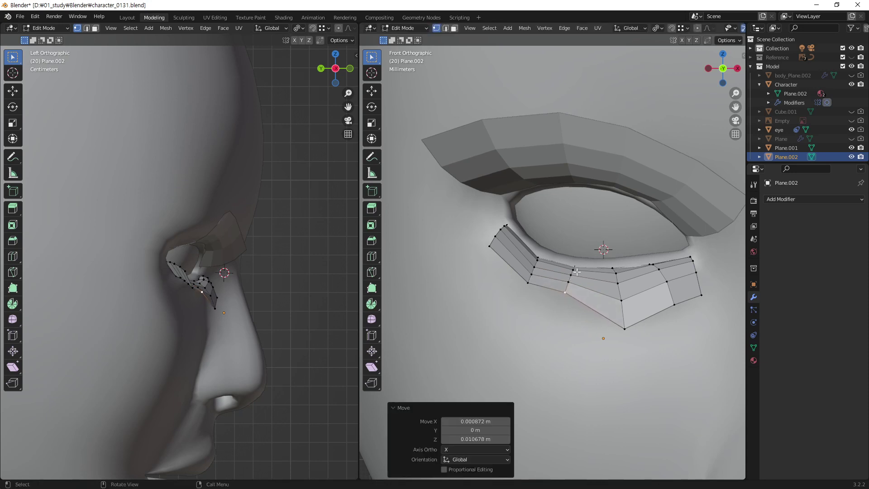
Step: Move the next vertices along the strip into their new positions
{"action": "left_click", "coordinate": [616, 273]}
{"action": "key", "text": "g"}
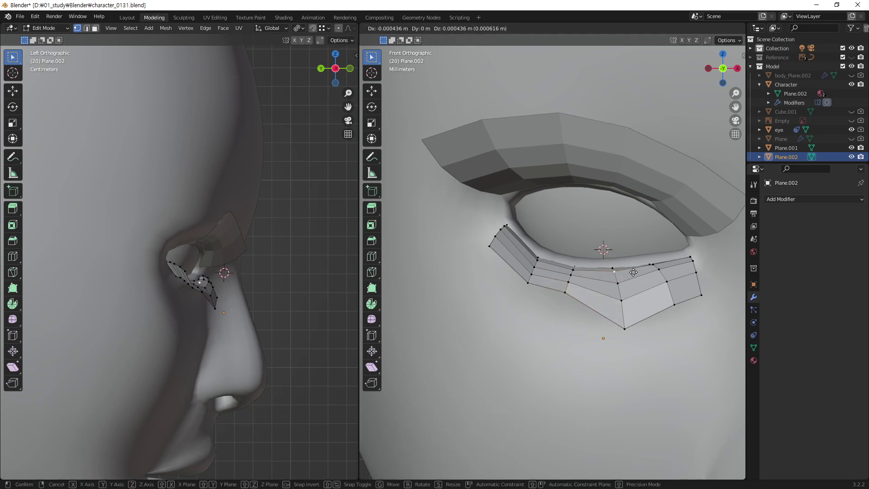
{"action": "left_click", "coordinate": [633, 272]}
{"action": "key", "text": "g"}
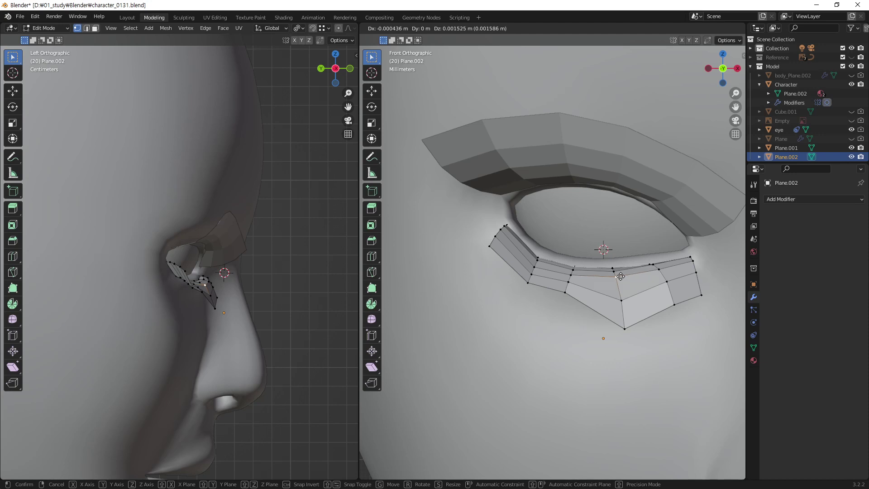
{"action": "left_click", "coordinate": [621, 277]}
Step: Raise the pulled-down lower vertices near the strip's centre back up
{"action": "key", "text": "g"}
{"action": "left_click", "coordinate": [619, 283]}
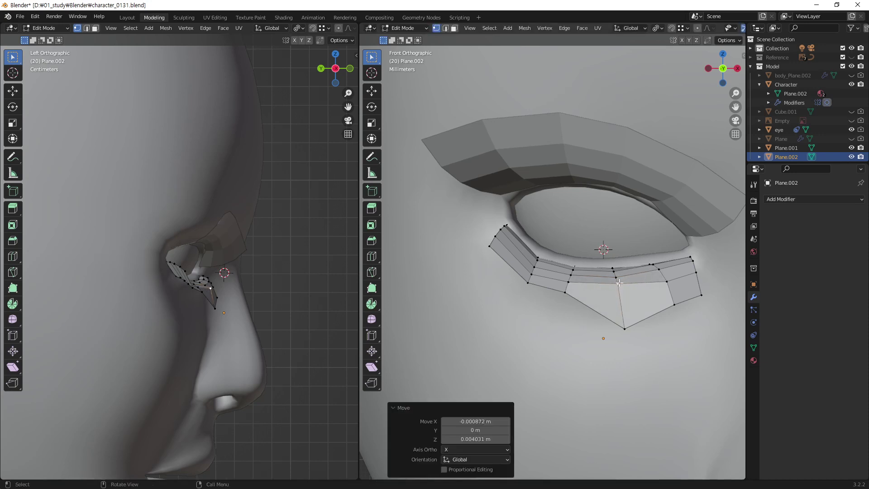
{"action": "key", "text": "g"}
{"action": "left_click", "coordinate": [624, 284]}
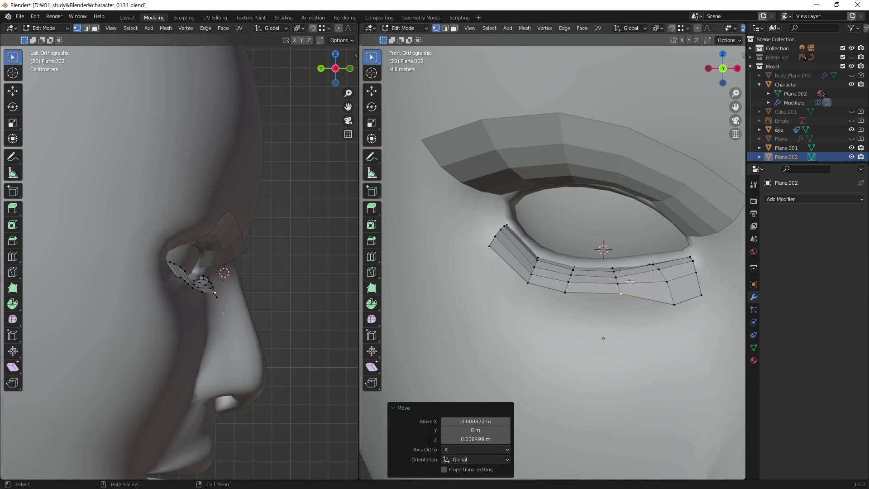
{"action": "left_click", "coordinate": [657, 268]}
{"action": "key", "text": "g"}
{"action": "left_click", "coordinate": [657, 269]}
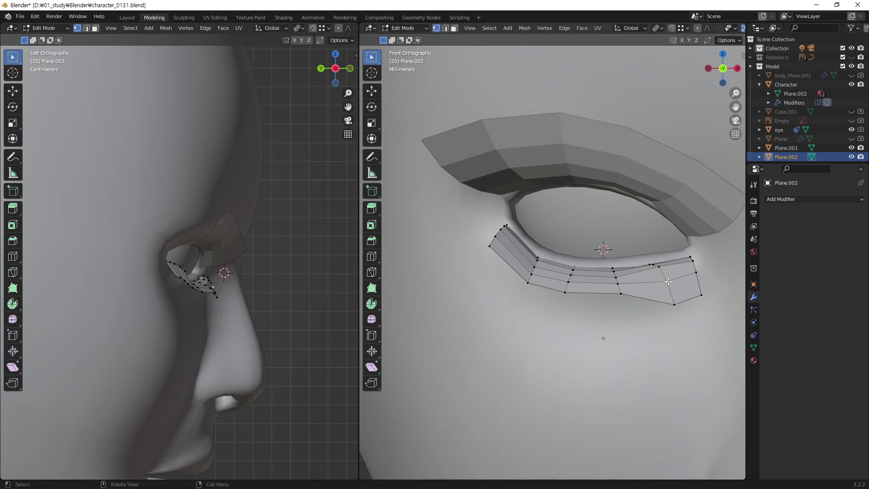
Step: Shift the right-side strip vertices up and left toward the eye
{"action": "key", "text": "g"}
{"action": "left_click", "coordinate": [665, 271]}
{"action": "key", "text": "g"}
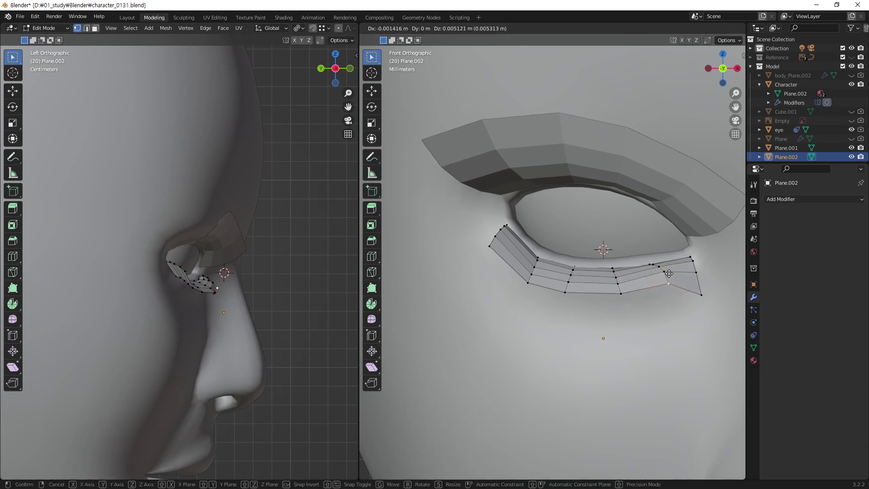
{"action": "left_click", "coordinate": [695, 285]}
{"action": "key", "text": "g"}
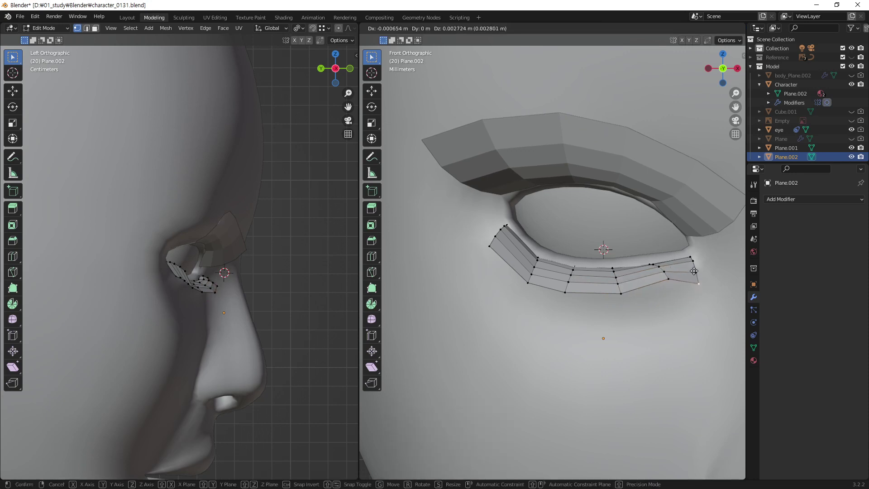
{"action": "left_click", "coordinate": [692, 267]}
Step: Fine-tune the outer corner vertices with small upward nudges
{"action": "key", "text": "g"}
{"action": "left_click", "coordinate": [694, 258]}
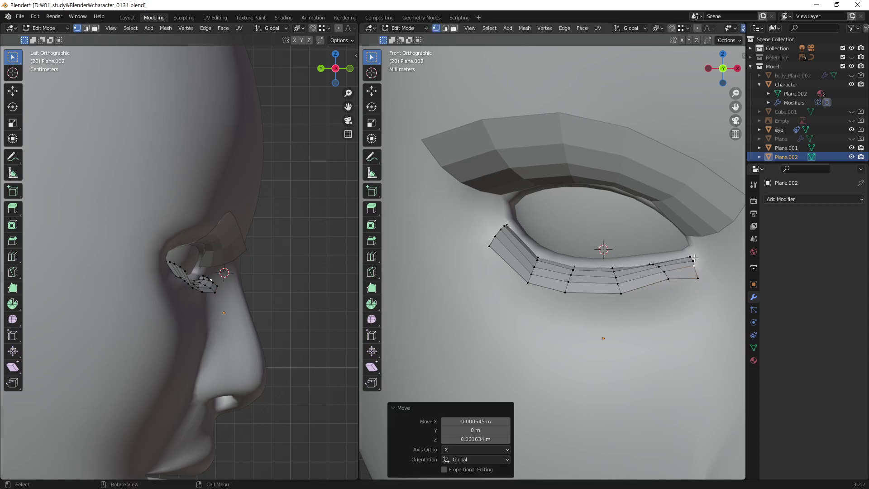
{"action": "key", "text": "g"}
{"action": "left_click", "coordinate": [695, 259]}
{"action": "key", "text": "g"}
{"action": "left_click", "coordinate": [699, 273]}
Step: Shift lower and middle-row vertices sideways along X to even the spacing
{"action": "left_click", "coordinate": [567, 292]}
{"action": "key", "text": "g"}
{"action": "left_click", "coordinate": [578, 294]}
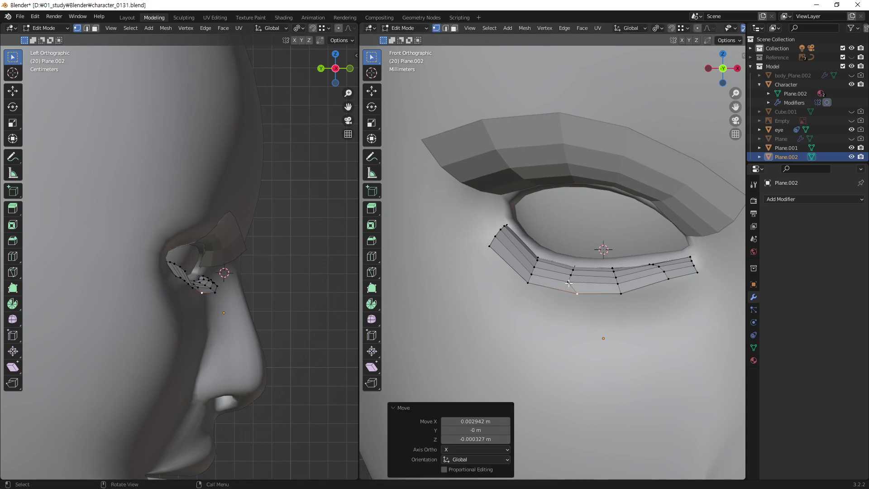
{"action": "key", "text": "g"}
{"action": "left_click", "coordinate": [582, 285]}
{"action": "key", "text": "g"}
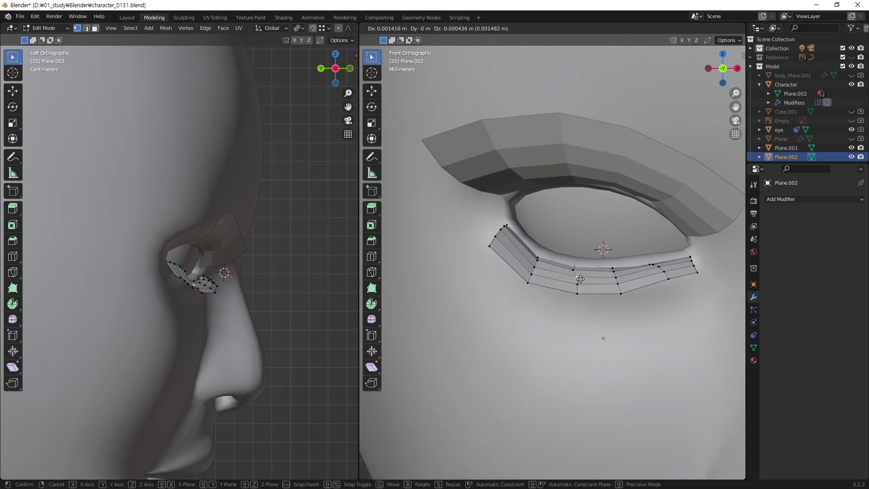
{"action": "left_click", "coordinate": [580, 280]}
{"action": "key", "text": "g"}
{"action": "key", "text": "x"}
{"action": "left_click", "coordinate": [576, 274]}
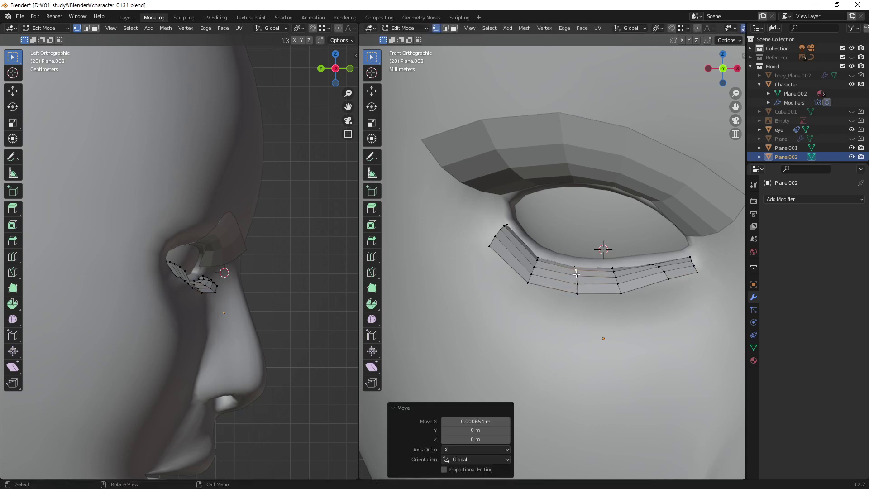
Step: Move the strip's end vertex further up and left
{"action": "scroll", "coordinate": [628, 263], "scroll_direction": "down", "scroll_amount": 3}
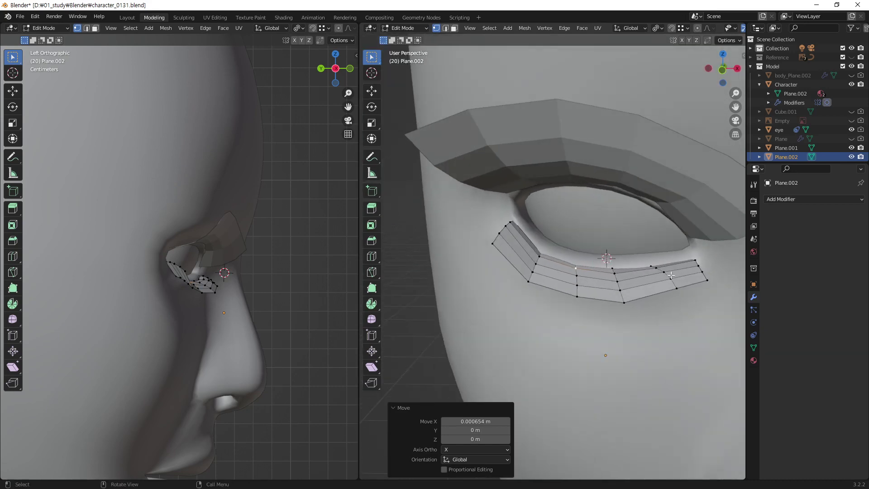
{"action": "mouse_move", "coordinate": [629, 263]}
{"action": "middle_mouse_down"}
{"action": "mouse_move", "coordinate": [603, 288]}
{"action": "mouse_move", "coordinate": [689, 271]}
{"action": "mouse_move", "coordinate": [554, 249]}
{"action": "middle_mouse_up"}
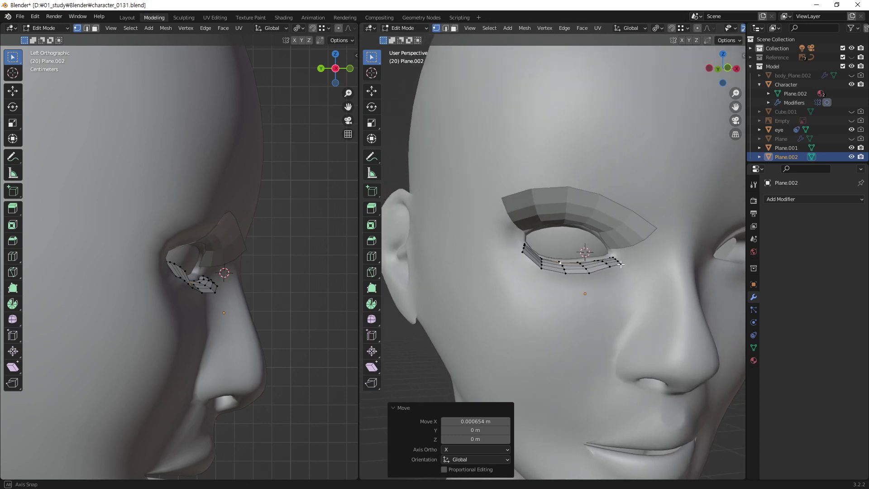
{"action": "scroll", "coordinate": [553, 248], "scroll_direction": "up", "scroll_amount": 2}
{"action": "scroll", "coordinate": [553, 248], "scroll_direction": "up", "scroll_amount": 2}
{"action": "scroll", "coordinate": [554, 248], "scroll_direction": "up", "scroll_amount": 2}
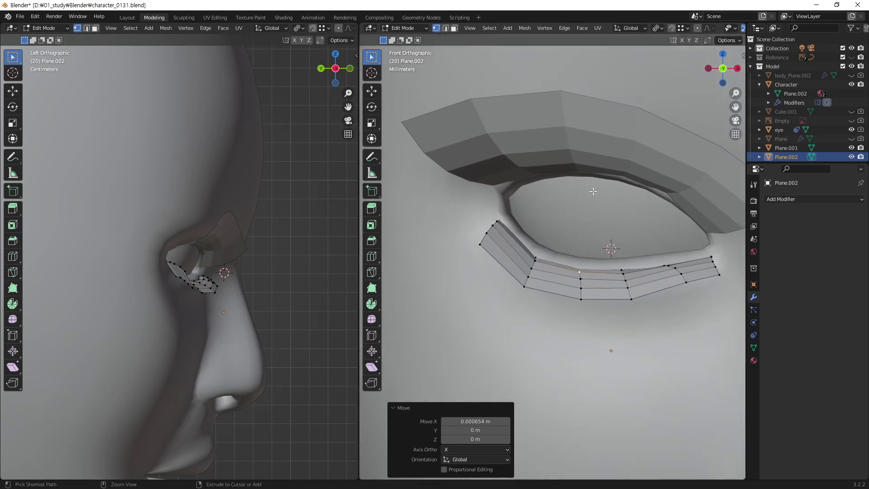
{"action": "left_click", "coordinate": [481, 244]}
{"action": "key", "text": "g"}
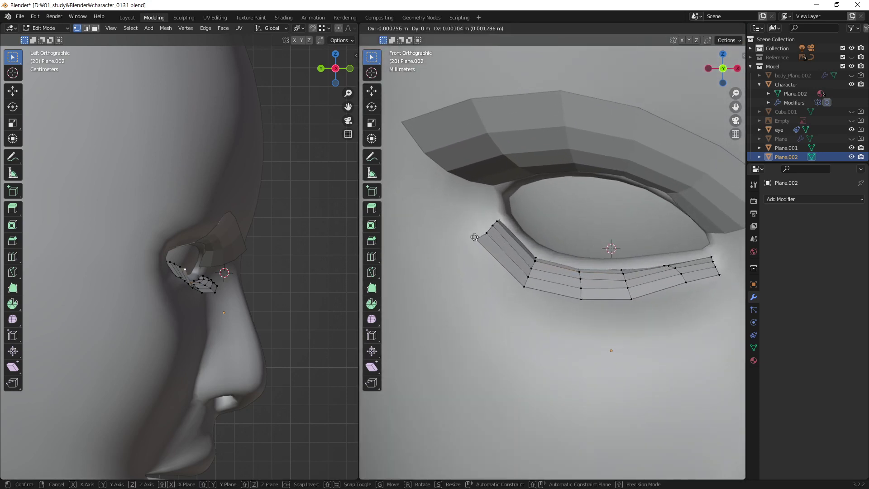
{"action": "left_click", "coordinate": [467, 228]}
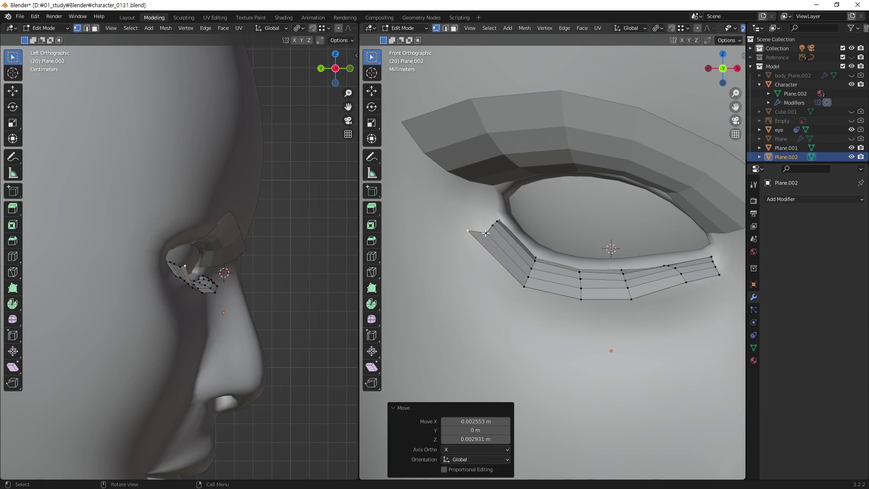
Step: Settle the adjacent end vertex up and left at the strip's end
{"action": "left_click", "coordinate": [486, 232]}
{"action": "key", "text": "g"}
{"action": "left_click", "coordinate": [492, 228]}
{"action": "key", "text": "g"}
{"action": "left_click", "coordinate": [492, 225]}
{"action": "key", "text": "g"}
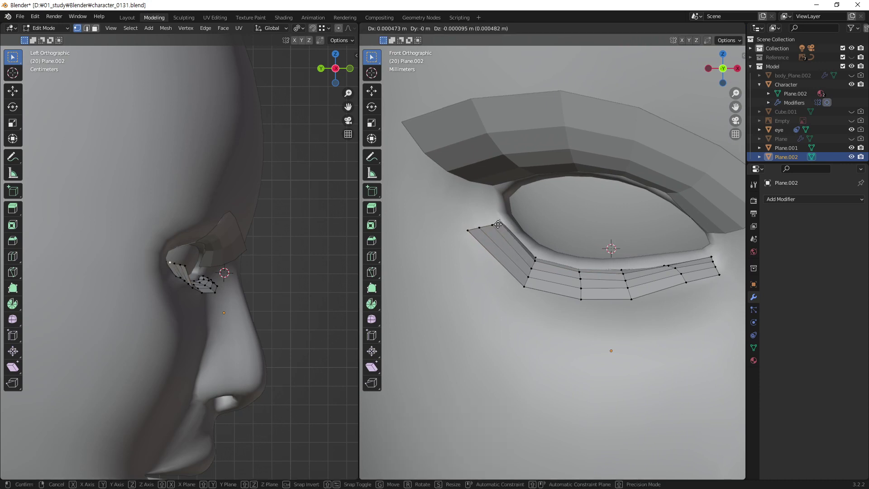
{"action": "left_click", "coordinate": [498, 222]}
Step: Raise the lower-left eyelid vertices higher onto the eyelid
{"action": "key", "text": "g"}
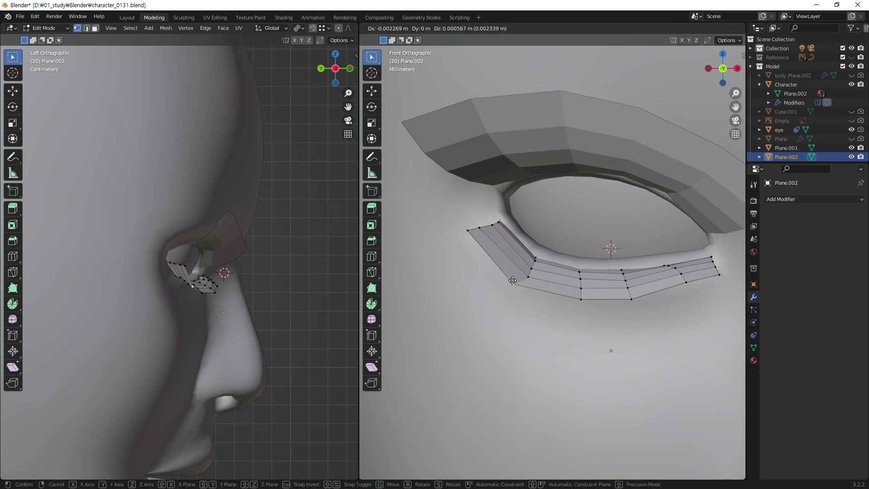
{"action": "left_click", "coordinate": [518, 281]}
{"action": "key", "text": "g"}
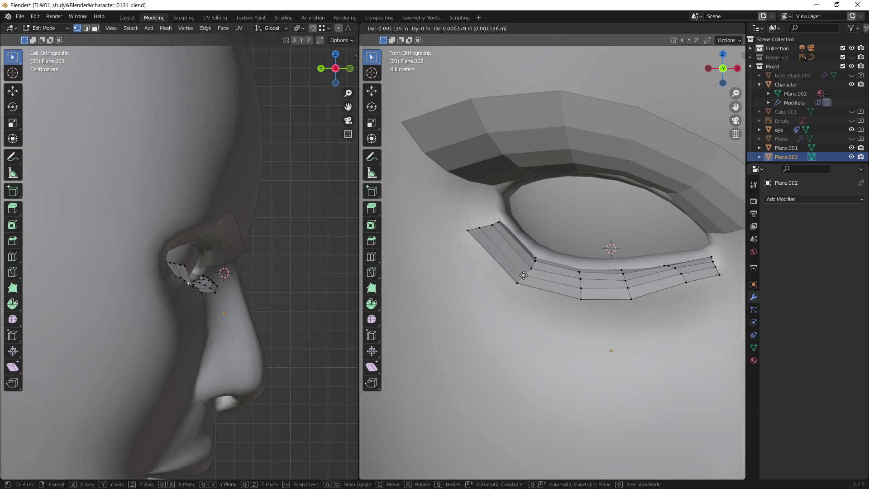
{"action": "left_click", "coordinate": [527, 274]}
{"action": "key", "text": "g"}
{"action": "left_click", "coordinate": [536, 262]}
{"action": "key", "text": "g"}
{"action": "left_click", "coordinate": [538, 266]}
Step: Nudge the bottom-edge vertices of the strip to the right
{"action": "left_click", "coordinate": [581, 300]}
{"action": "key", "text": "g"}
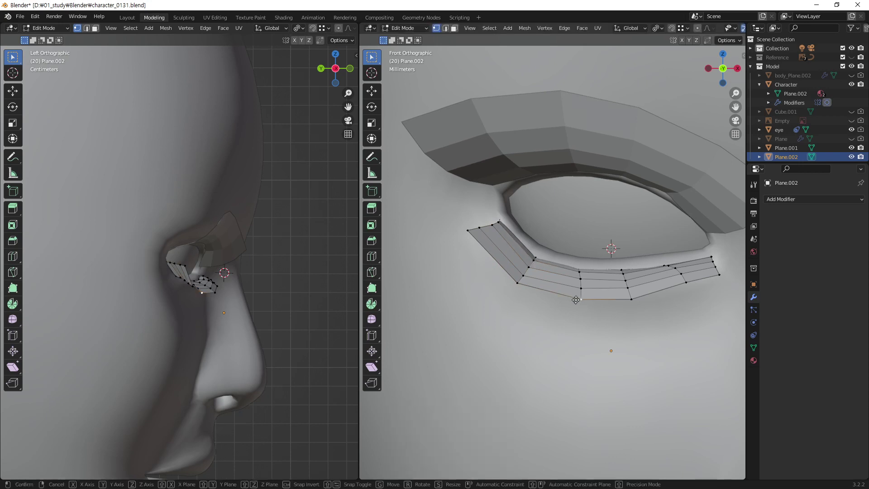
{"action": "left_click", "coordinate": [593, 299]}
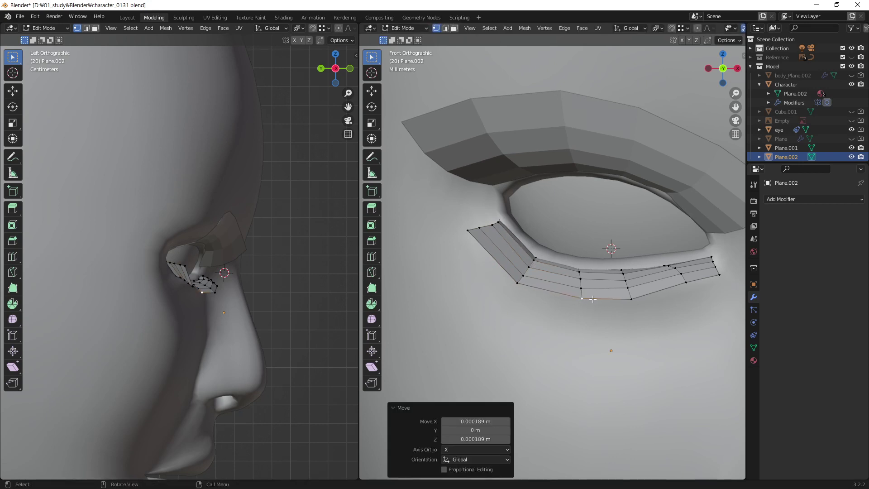
{"action": "left_click", "coordinate": [636, 300]}
{"action": "key", "text": "g"}
Step: Reposition the right-side lower vertices upward and adjust a bottom vertex
{"action": "left_click", "coordinate": [632, 287]}
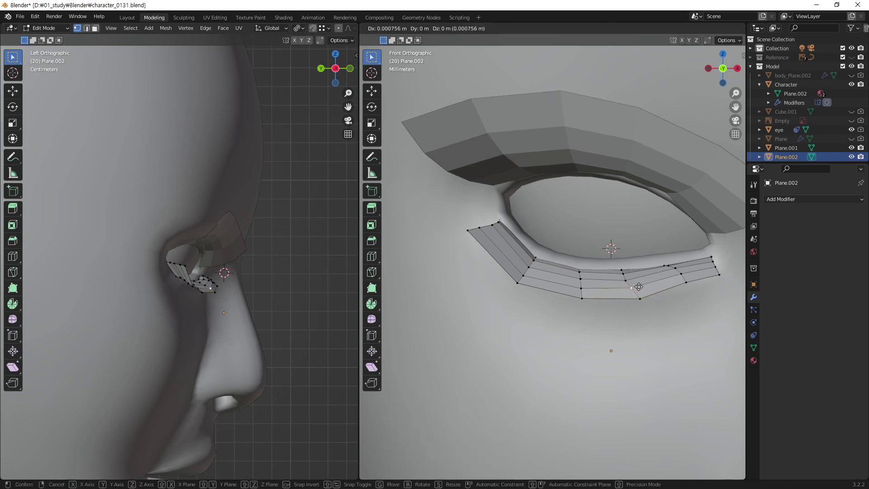
{"action": "key", "text": "g"}
{"action": "key", "text": "g"}
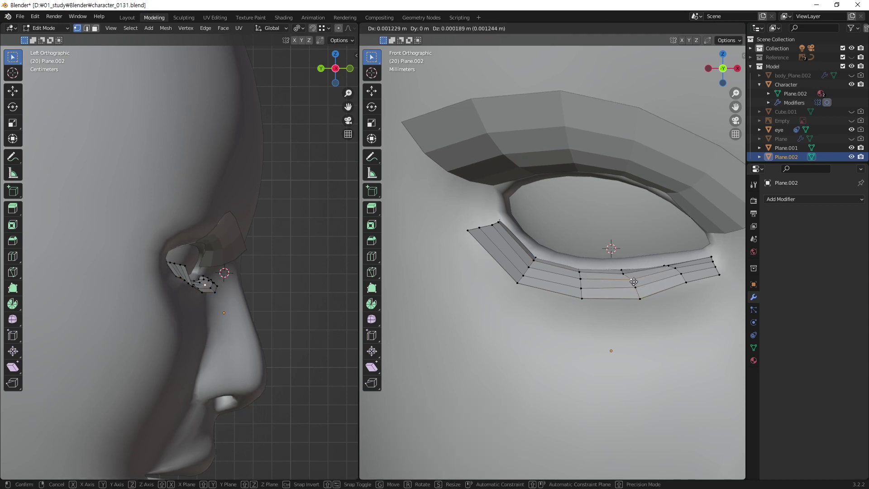
{"action": "left_click", "coordinate": [634, 281]}
{"action": "key", "text": "g"}
{"action": "left_click", "coordinate": [628, 274]}
{"action": "left_click", "coordinate": [579, 298]}
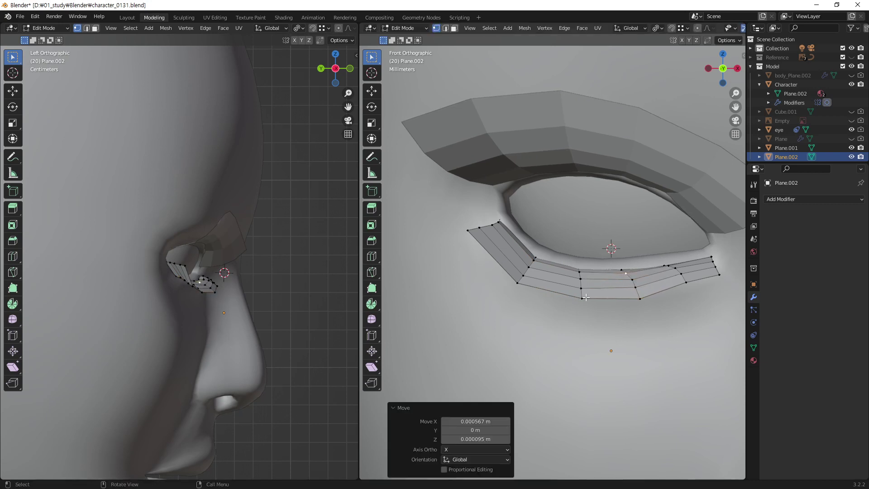
{"action": "key", "text": "g"}
{"action": "left_click", "coordinate": [583, 296]}
Step: Move the outermost lower-eyelid vertex further right at the outer corner
{"action": "middle_click_drag", "start_coordinate": [695, 260], "coordinate": [611, 263], "text": "shift"}
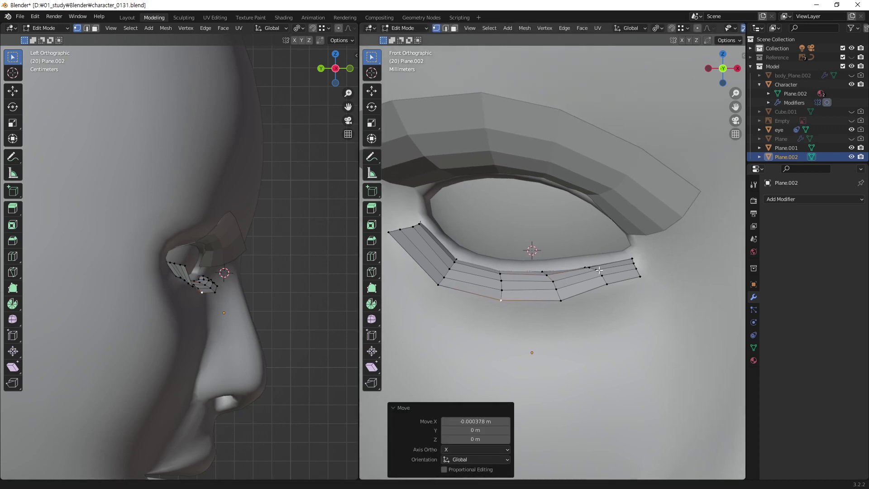
{"action": "left_click", "coordinate": [637, 276]}
{"action": "key", "text": "g"}
{"action": "left_click", "coordinate": [649, 279]}
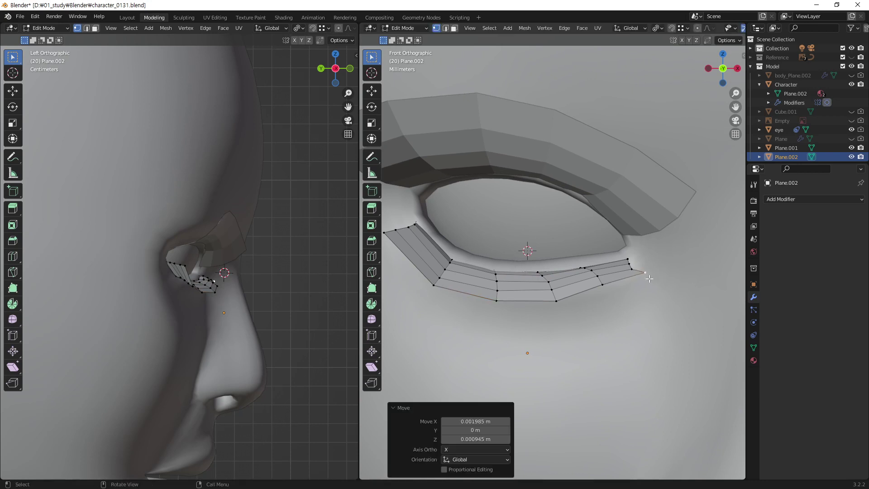
Step: Move a nearby eyelid vertex upward in small increments
{"action": "left_click", "coordinate": [602, 284]}
{"action": "key", "text": "g"}
{"action": "left_click", "coordinate": [598, 286]}
{"action": "key", "text": "g"}
{"action": "left_click", "coordinate": [597, 283]}
{"action": "key", "text": "g"}
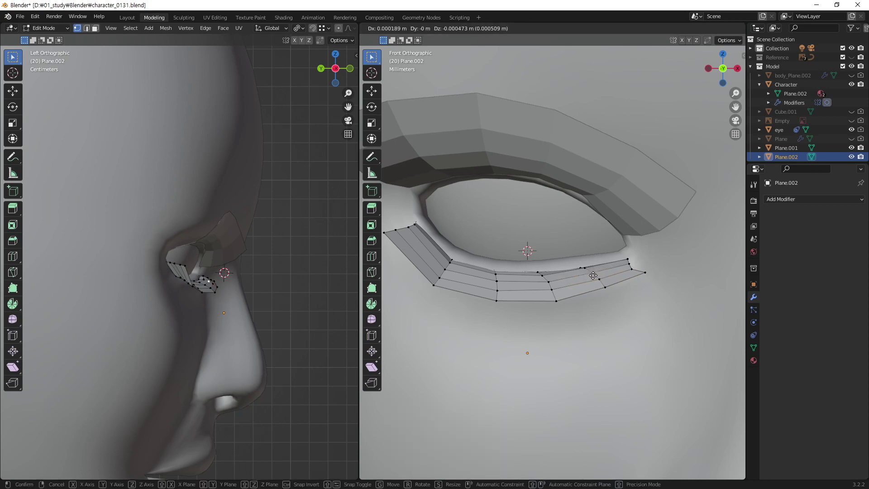
{"action": "left_click", "coordinate": [593, 274]}
Step: Set the outer corner vertices in final position, then view the whole face
{"action": "key", "text": "g"}
{"action": "left_click", "coordinate": [637, 270]}
{"action": "key", "text": "g"}
{"action": "left_click", "coordinate": [630, 266]}
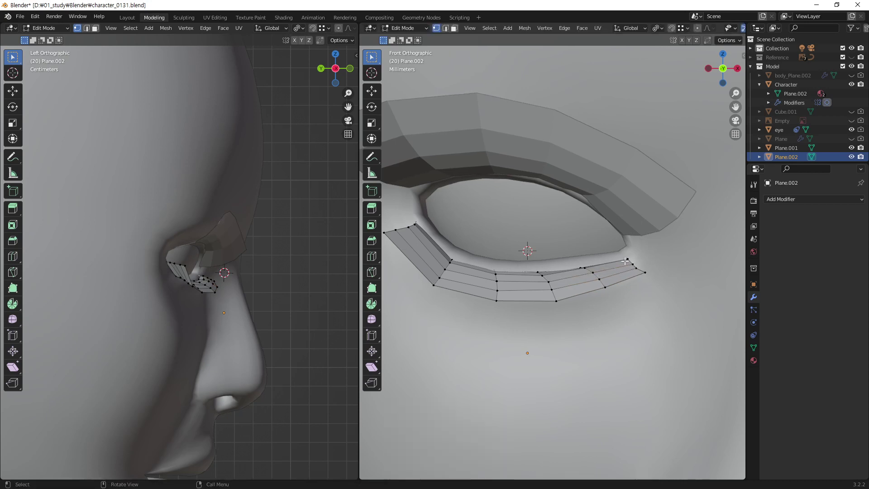
{"action": "key", "text": "g"}
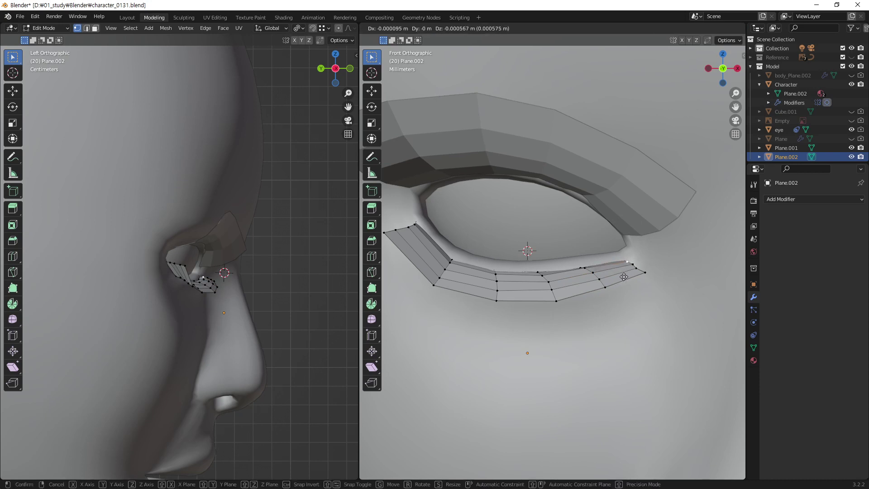
{"action": "left_click", "coordinate": [623, 276]}
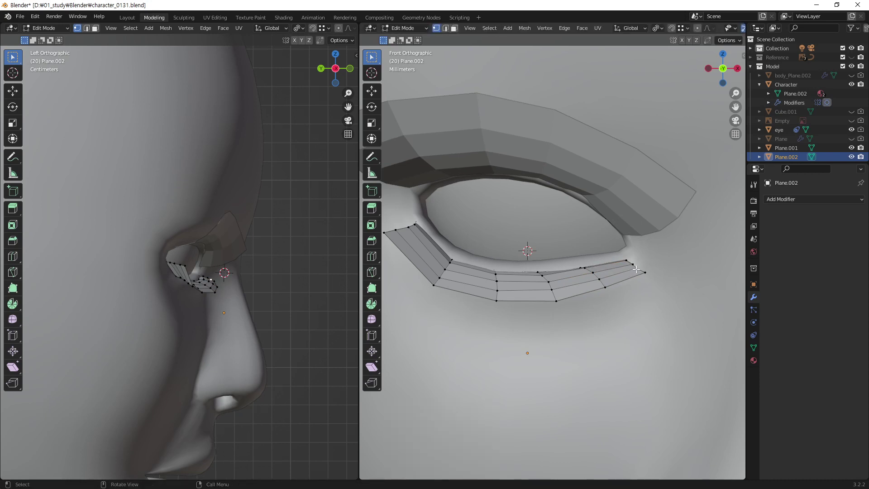
{"action": "key", "text": "g"}
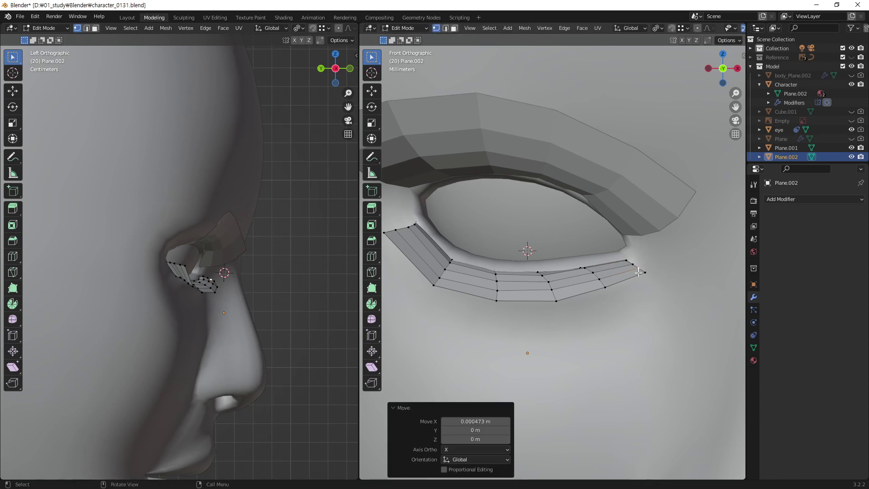
{"action": "left_click", "coordinate": [638, 272]}
{"action": "scroll", "coordinate": [614, 203], "scroll_direction": "down", "scroll_amount": 4}
{"action": "mouse_move", "coordinate": [614, 202]}
{"action": "middle_mouse_down"}
{"action": "mouse_move", "coordinate": [604, 269]}
{"action": "mouse_move", "coordinate": [571, 322]}
{"action": "middle_mouse_up"}
{"action": "scroll", "coordinate": [605, 269], "scroll_direction": "down", "scroll_amount": 2}
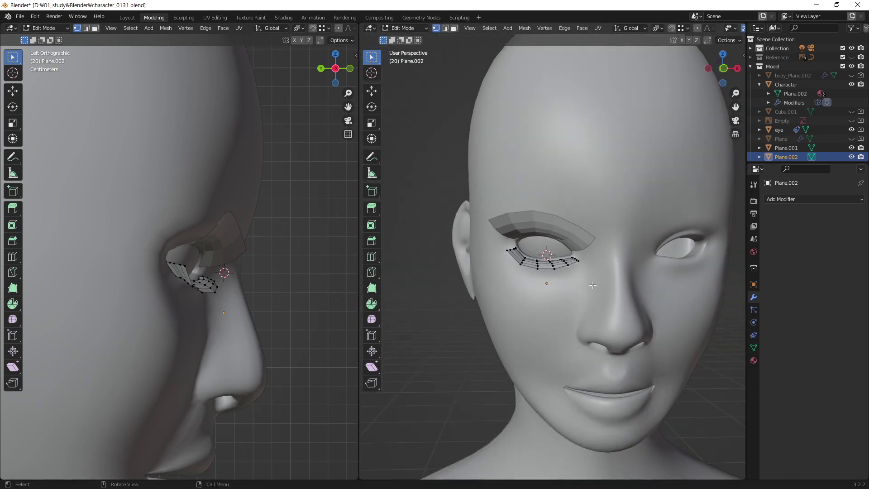
Step: Select all faces of the upper eyelid Plane.001 and apply Shade Smooth
{"action": "key", "text": "Tab"}
{"action": "key", "text": "alt+a"}
{"action": "mouse_move", "coordinate": [597, 293]}
{"action": "middle_mouse_down"}
{"action": "mouse_move", "coordinate": [594, 259]}
{"action": "mouse_move", "coordinate": [651, 287]}
{"action": "mouse_move", "coordinate": [666, 281]}
{"action": "mouse_move", "coordinate": [607, 273]}
{"action": "mouse_move", "coordinate": [576, 236]}
{"action": "middle_mouse_up"}
{"action": "left_click", "coordinate": [576, 237]}
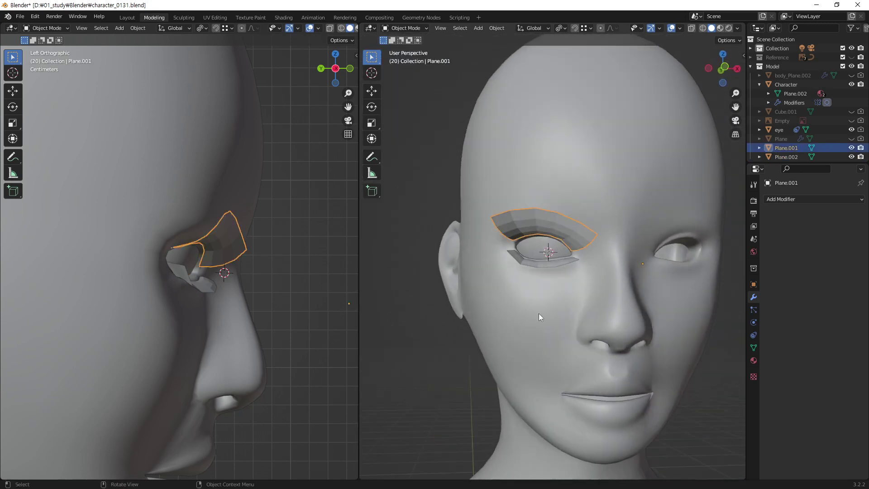
{"action": "key", "text": "a"}
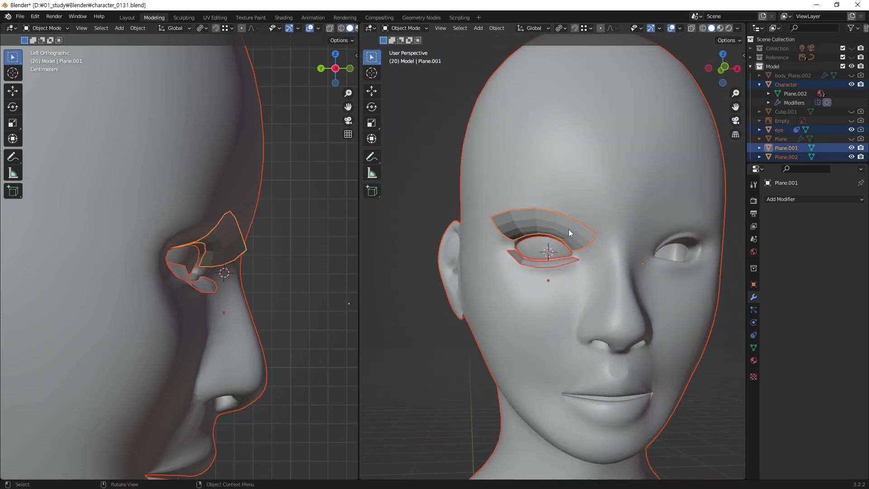
{"action": "left_click", "coordinate": [574, 228]}
{"action": "key", "text": "Tab"}
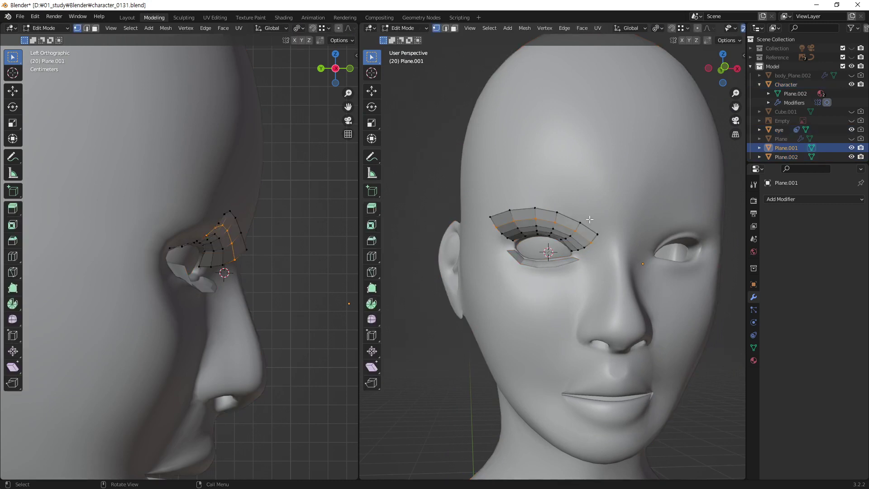
{"action": "key", "text": "3"}
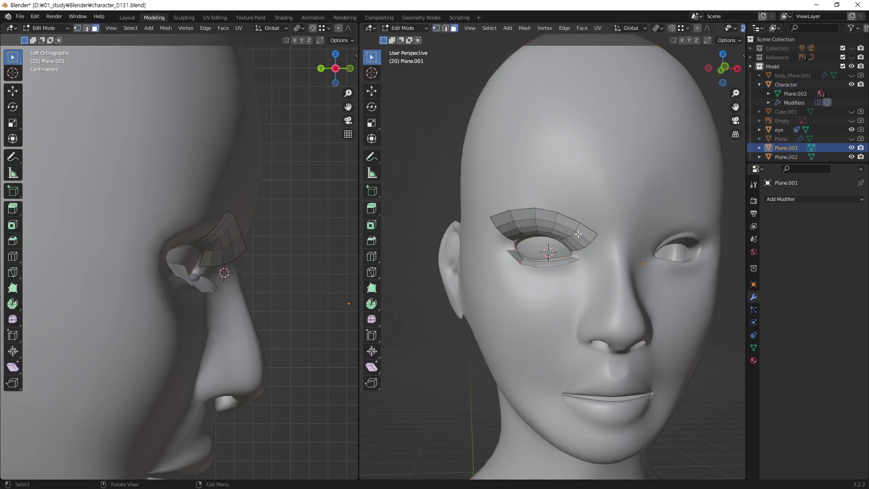
{"action": "key", "text": "a"}
{"action": "right_click", "coordinate": [579, 233]}
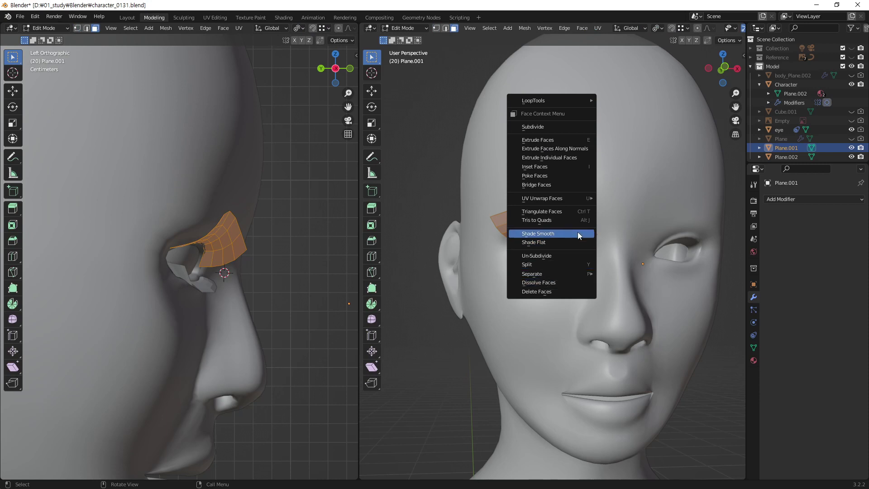
{"action": "left_click", "coordinate": [577, 234]}
{"action": "key", "text": "alt+a"}
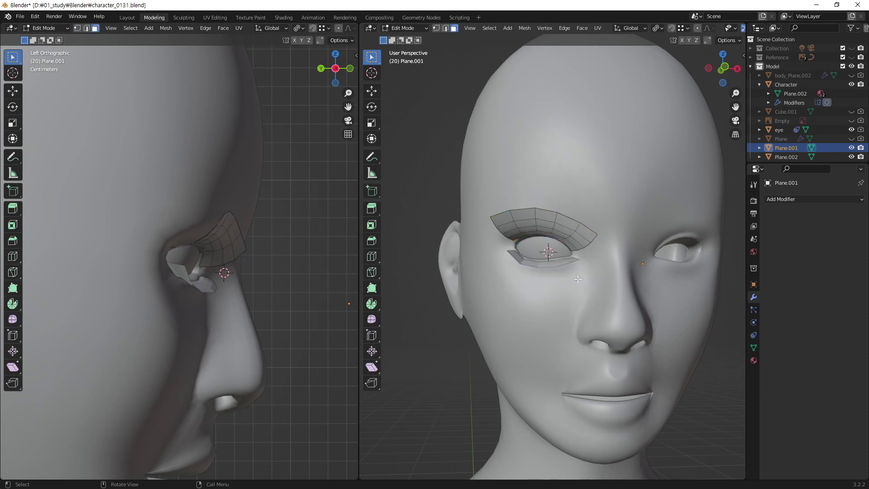
{"action": "key", "text": "Tab"}
Step: Shade the lower eyelid Plane.002 smooth and return to Object Mode
{"action": "left_click", "coordinate": [555, 264]}
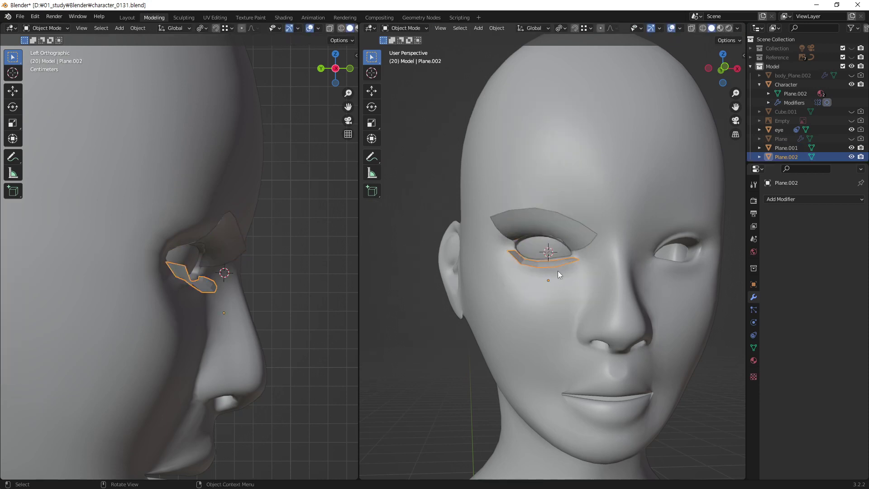
{"action": "key", "text": "Tab"}
{"action": "key", "text": "a"}
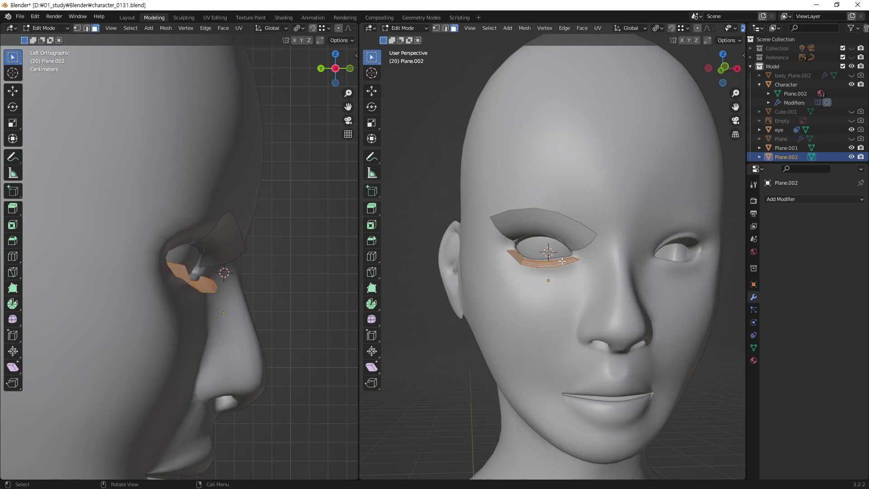
{"action": "right_click", "coordinate": [560, 262]}
{"action": "left_click", "coordinate": [560, 260]}
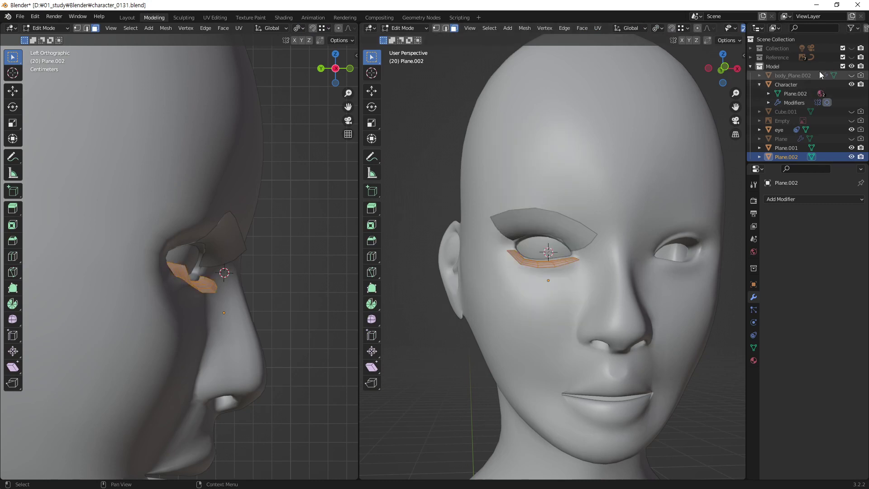
{"action": "left_click", "coordinate": [852, 48]}
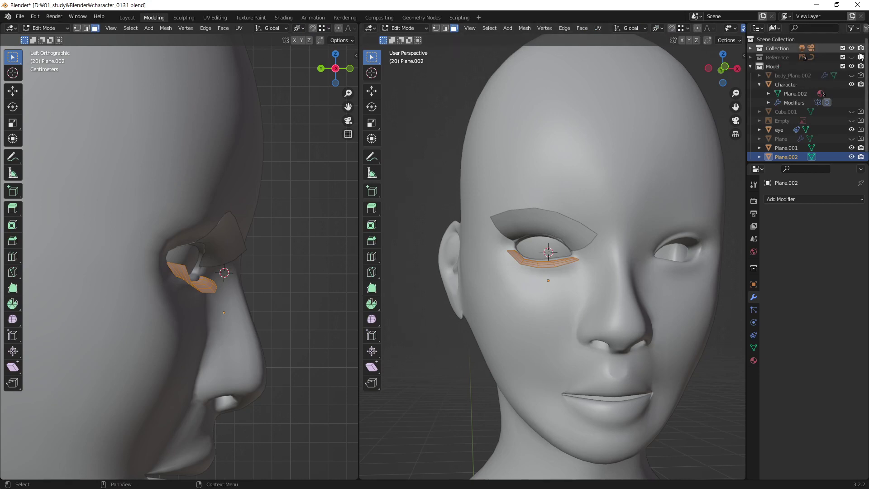
{"action": "left_click", "coordinate": [852, 48]}
{"action": "left_click", "coordinate": [533, 298]}
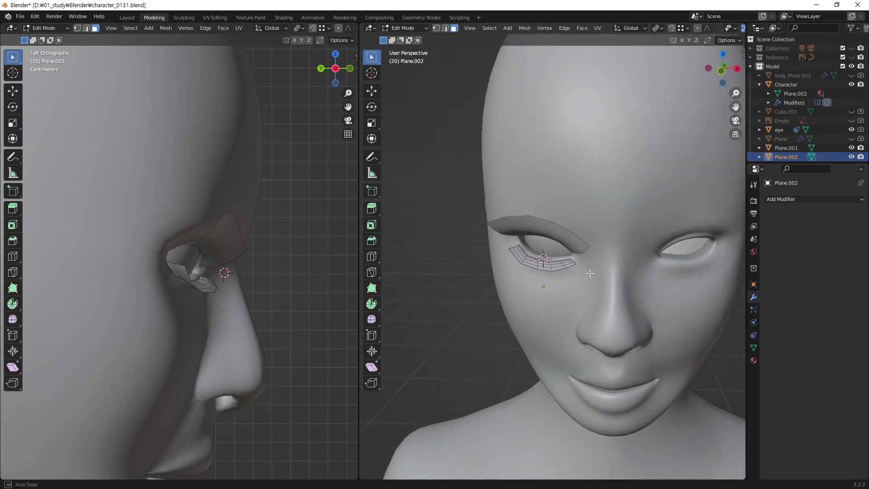
{"action": "key", "text": "Tab"}
Step: Orbit and zoom both viewports to inspect the smoothed eyelid strips on the head
{"action": "left_click", "coordinate": [441, 388]}
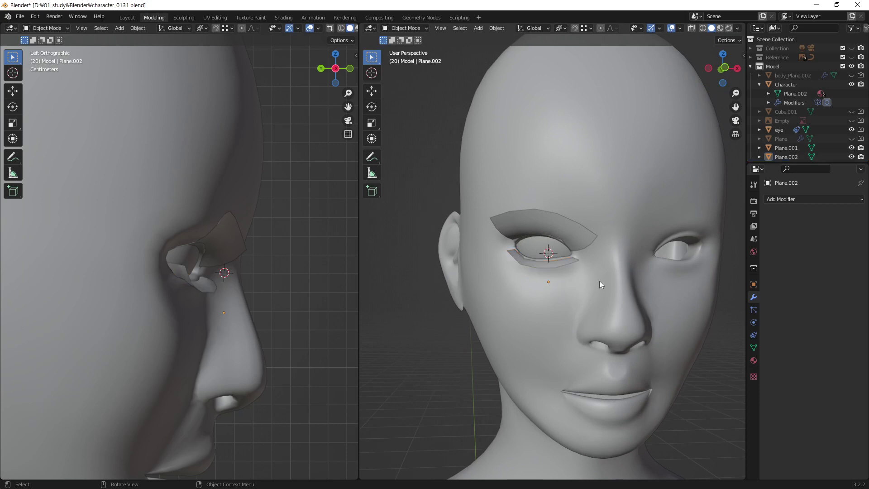
{"action": "mouse_move", "coordinate": [599, 281]}
{"action": "middle_mouse_down"}
{"action": "mouse_move", "coordinate": [596, 265]}
{"action": "mouse_move", "coordinate": [609, 252]}
{"action": "mouse_move", "coordinate": [675, 278]}
{"action": "mouse_move", "coordinate": [720, 273]}
{"action": "mouse_move", "coordinate": [602, 270]}
{"action": "mouse_move", "coordinate": [599, 237]}
{"action": "mouse_move", "coordinate": [692, 284]}
{"action": "mouse_move", "coordinate": [662, 297]}
{"action": "mouse_move", "coordinate": [634, 289]}
{"action": "mouse_move", "coordinate": [629, 249]}
{"action": "mouse_move", "coordinate": [649, 292]}
{"action": "mouse_move", "coordinate": [630, 285]}
{"action": "middle_mouse_up"}
{"action": "middle_click_drag", "start_coordinate": [680, 298], "coordinate": [591, 282]}
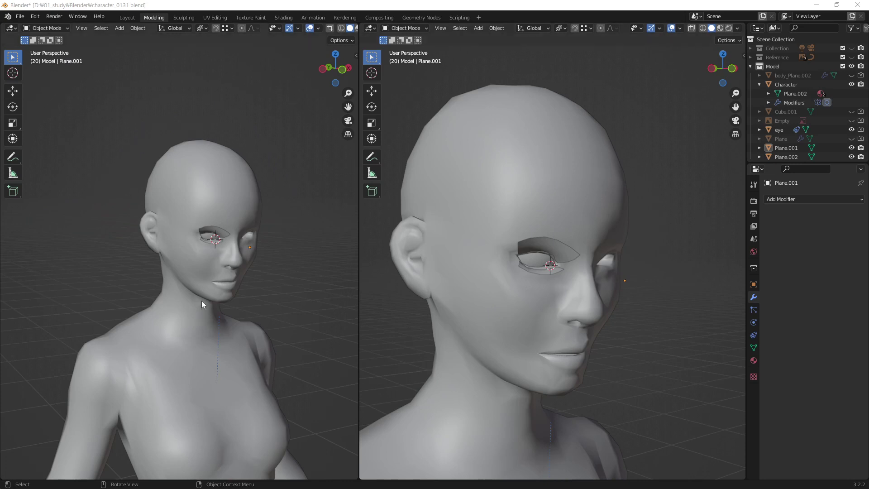
{"action": "mouse_move", "coordinate": [202, 301]}
{"action": "middle_mouse_down"}
{"action": "mouse_move", "coordinate": [214, 303]}
{"action": "mouse_move", "coordinate": [154, 291]}
{"action": "mouse_move", "coordinate": [147, 298]}
{"action": "mouse_move", "coordinate": [232, 282]}
{"action": "mouse_move", "coordinate": [244, 267]}
{"action": "mouse_move", "coordinate": [278, 260]}
{"action": "mouse_move", "coordinate": [271, 293]}
{"action": "mouse_move", "coordinate": [258, 299]}
{"action": "mouse_move", "coordinate": [184, 289]}
{"action": "middle_mouse_up"}
{"action": "scroll", "coordinate": [237, 266], "scroll_direction": "down", "scroll_amount": 3}
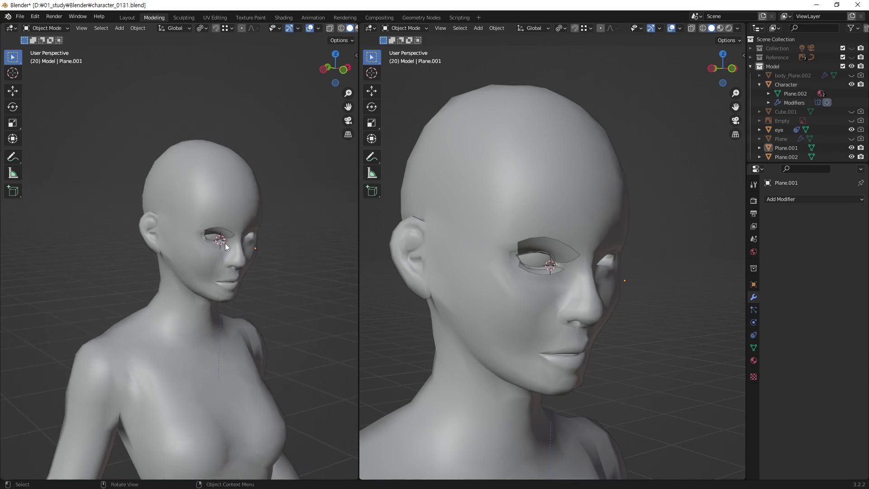
{"action": "middle_click_drag", "start_coordinate": [226, 242], "coordinate": [220, 268]}
{"action": "scroll", "coordinate": [219, 268], "scroll_direction": "up", "scroll_amount": 5}
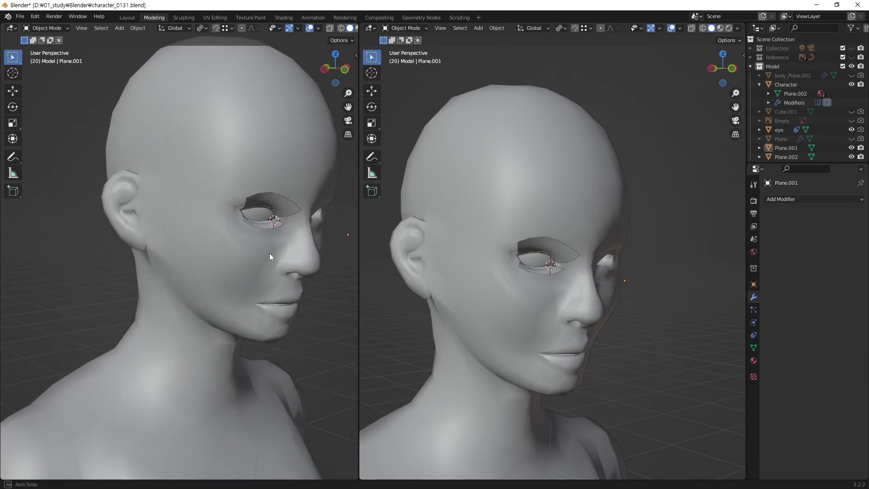
{"action": "middle_click_drag", "start_coordinate": [270, 254], "coordinate": [217, 267]}
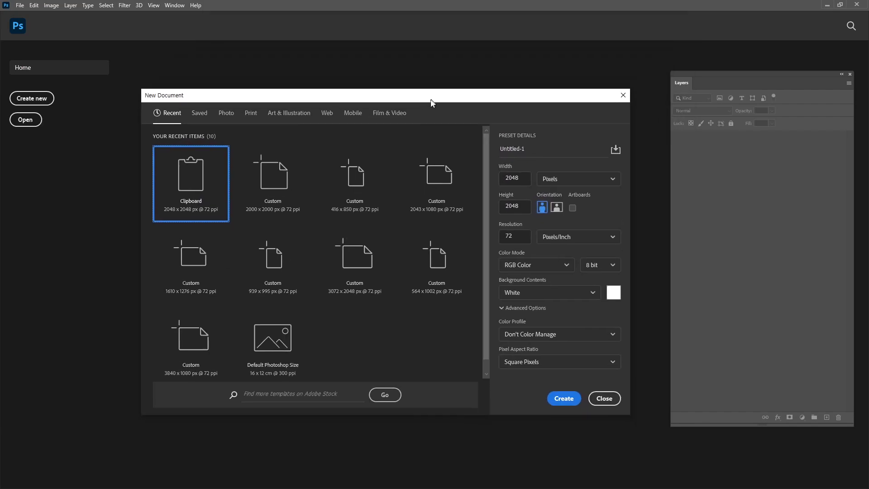
Step: Keep 2048 × 2048 px at 72 ppi, name the document 'hair' and create it
{"action": "double_click", "coordinate": [519, 180]}
{"action": "double_click", "coordinate": [520, 210]}
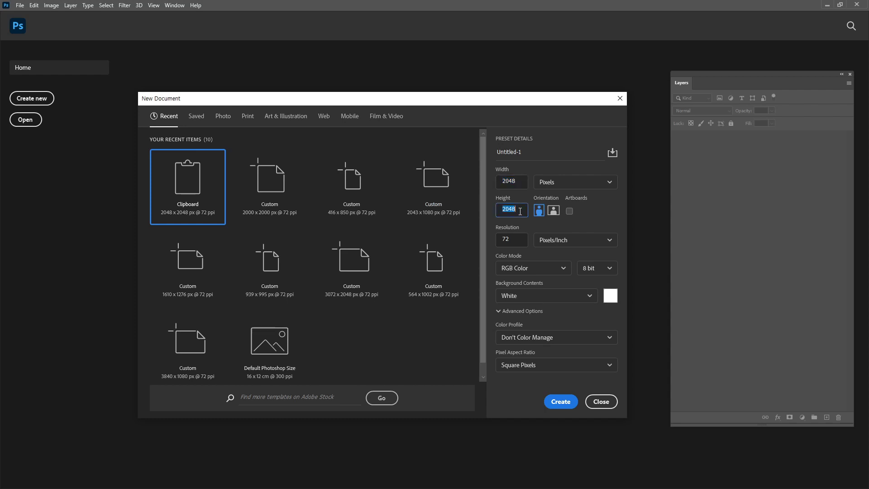
{"action": "left_click", "coordinate": [589, 214]}
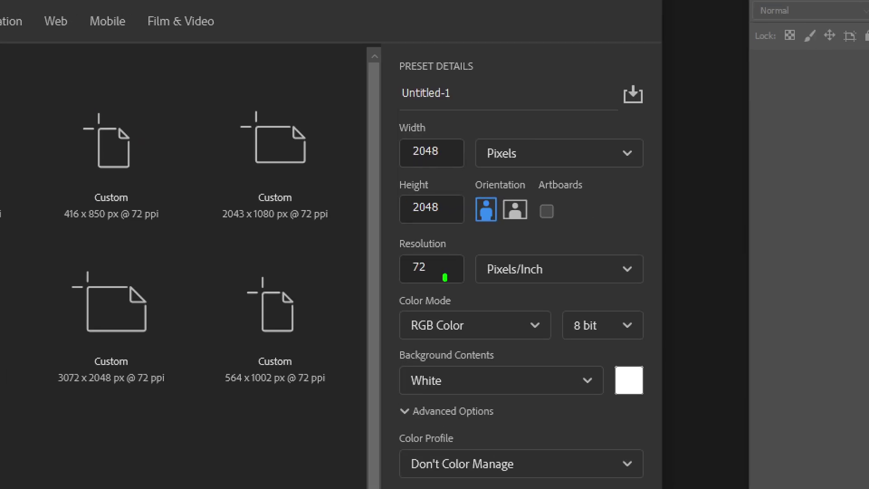
{"action": "left_click_drag", "start_coordinate": [444, 277], "coordinate": [448, 265]}
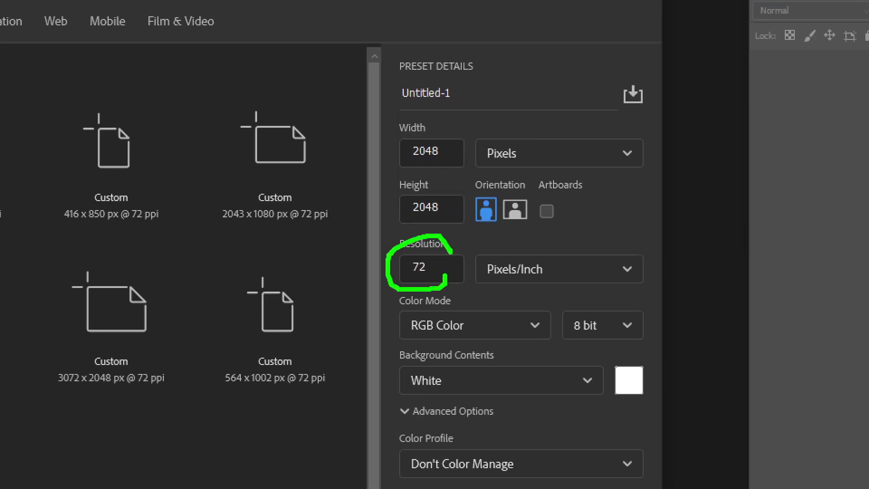
{"action": "mouse_move", "coordinate": [466, 337]}
{"action": "left_mouse_down"}
{"action": "mouse_move", "coordinate": [435, 301]}
{"action": "mouse_move", "coordinate": [466, 329]}
{"action": "left_mouse_up"}
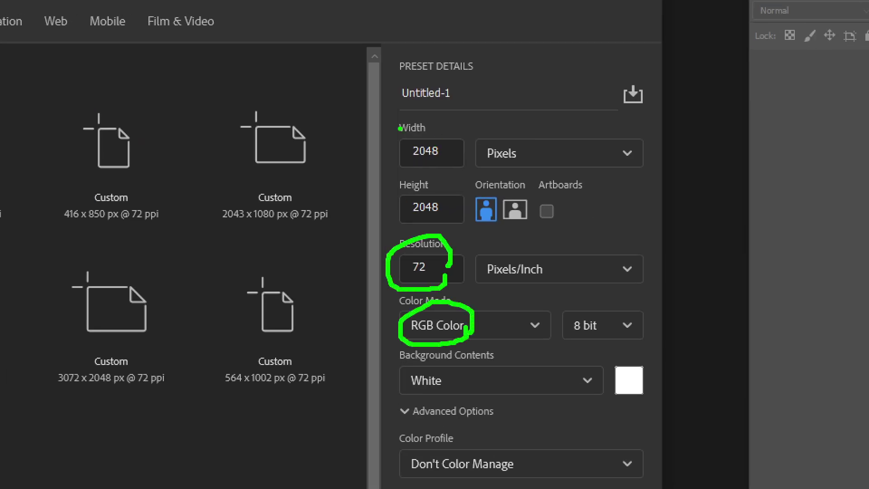
{"action": "left_click_drag", "start_coordinate": [397, 126], "coordinate": [468, 234]}
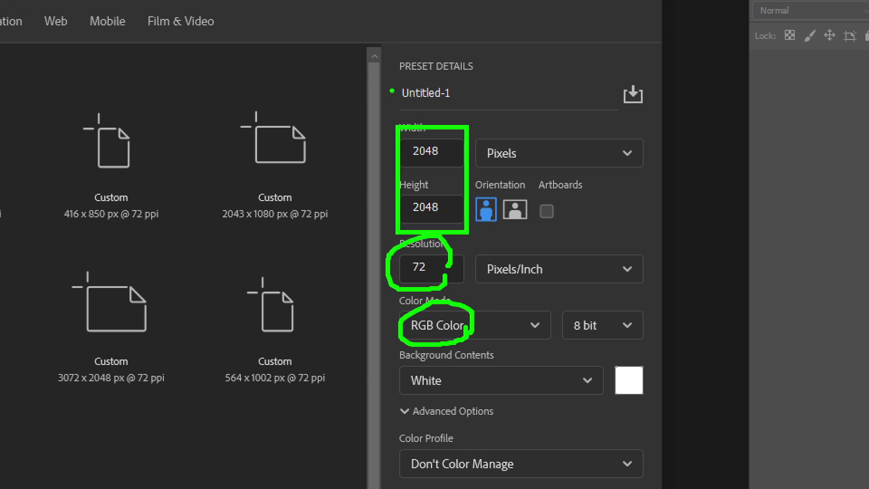
{"action": "left_click_drag", "start_coordinate": [388, 78], "coordinate": [464, 107]}
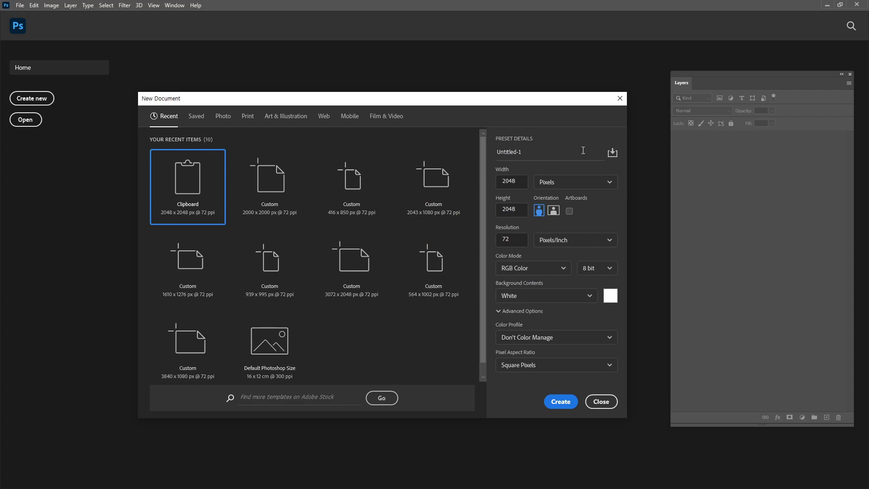
{"action": "left_click", "coordinate": [527, 153]}
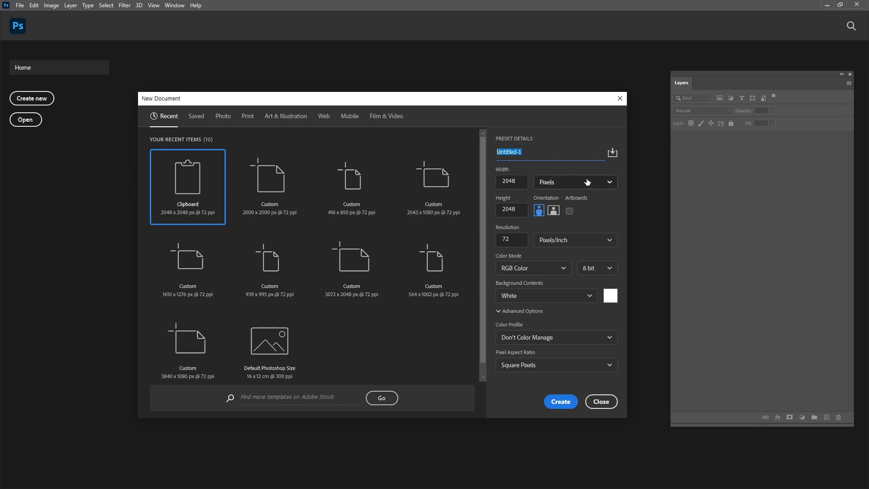
{"action": "type", "text": "air"}
{"action": "key", "text": "Return"}
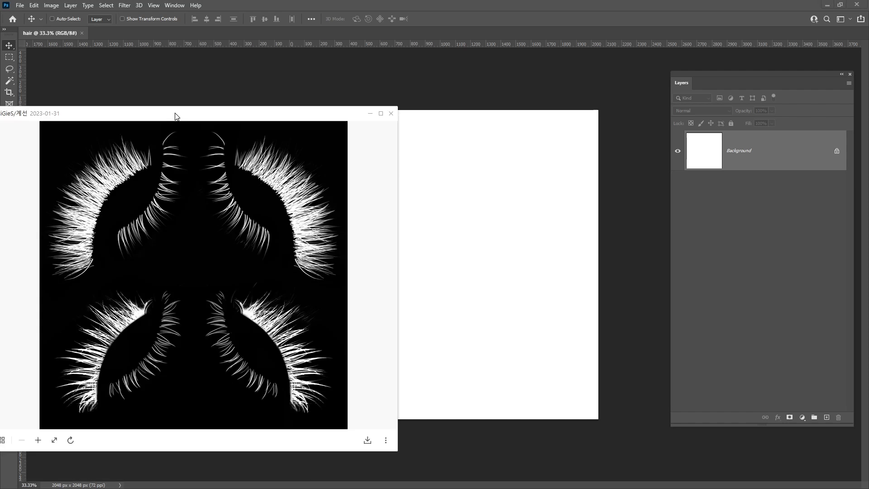
Step: Copy the eyelash image from the viewer and paste it into 'hair' as Layer 1
{"action": "left_click_drag", "start_coordinate": [175, 115], "coordinate": [252, 115]}
{"action": "right_click", "coordinate": [285, 221]}
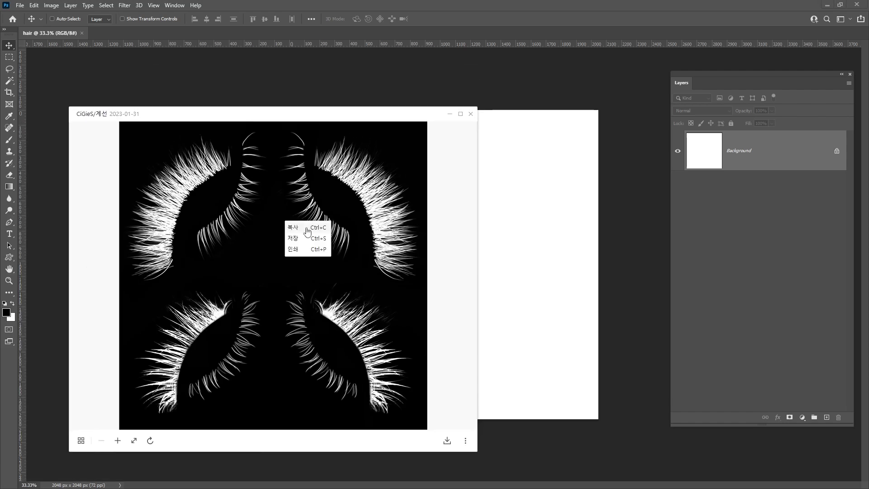
{"action": "left_click", "coordinate": [306, 227]}
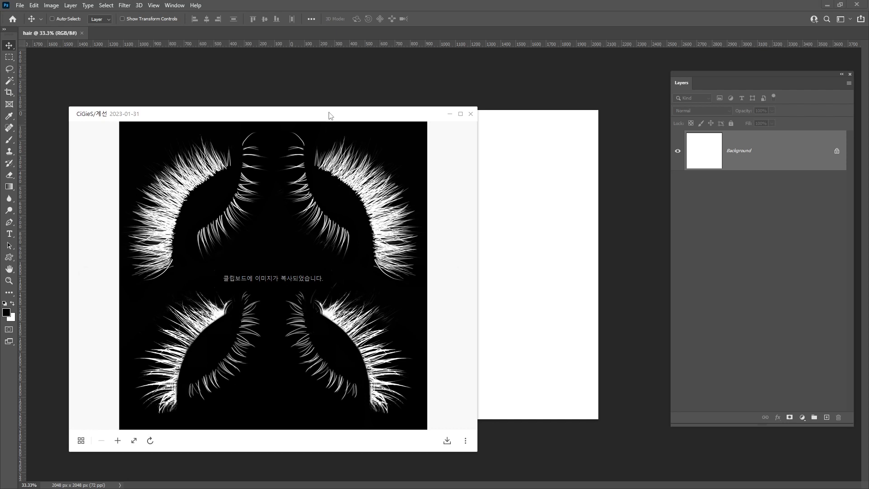
{"action": "left_click", "coordinate": [470, 113]}
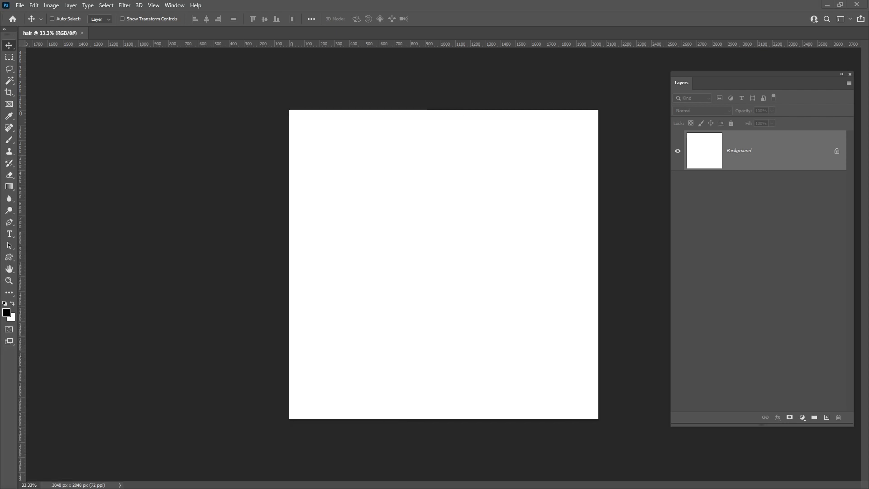
{"action": "key", "text": "ctrl+v"}
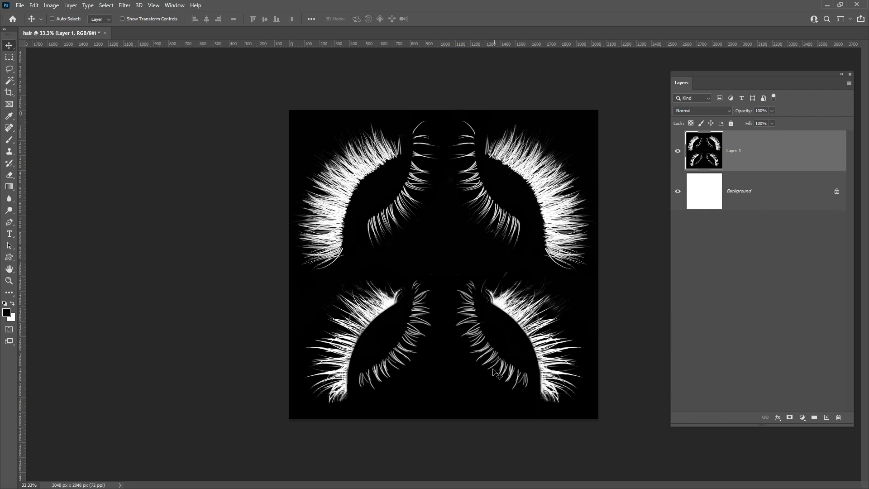
Step: Duplicate the top-right eyelash quarter to Layer 2, hide Layer 1, and select Background
{"action": "key", "text": "m"}
{"action": "left_click_drag", "start_coordinate": [445, 101], "coordinate": [637, 274]}
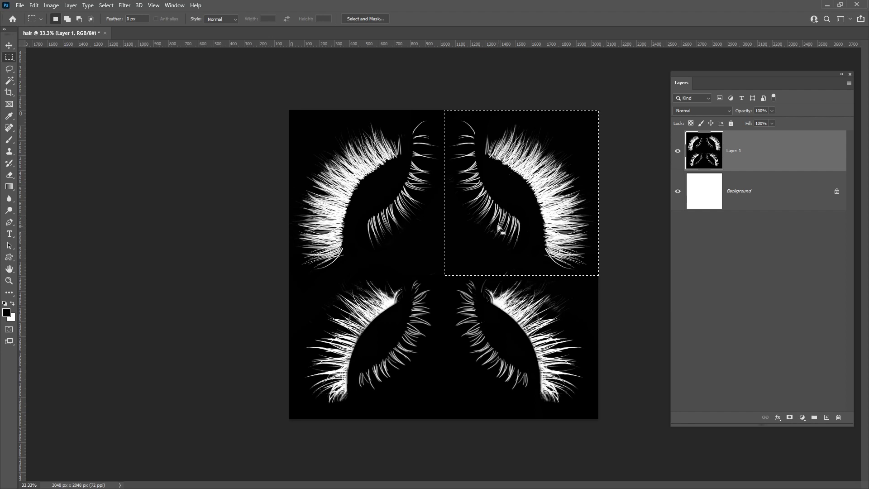
{"action": "key", "text": "ctrl+j"}
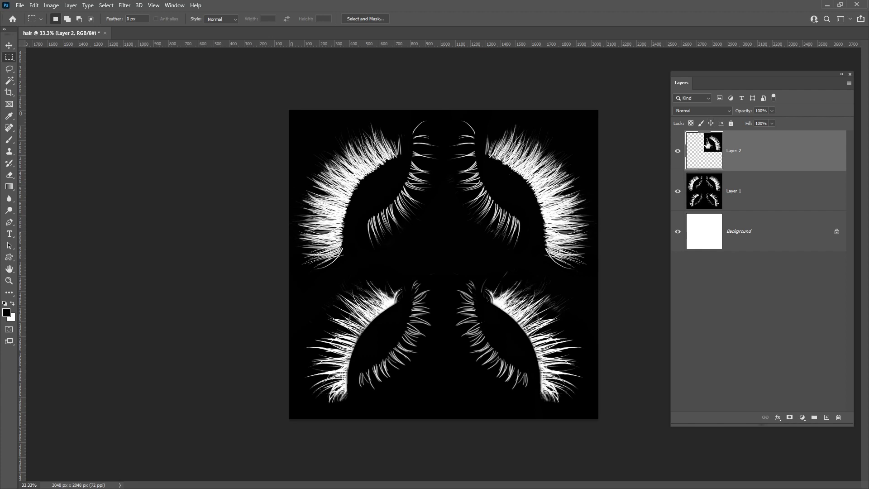
{"action": "left_click", "coordinate": [677, 191]}
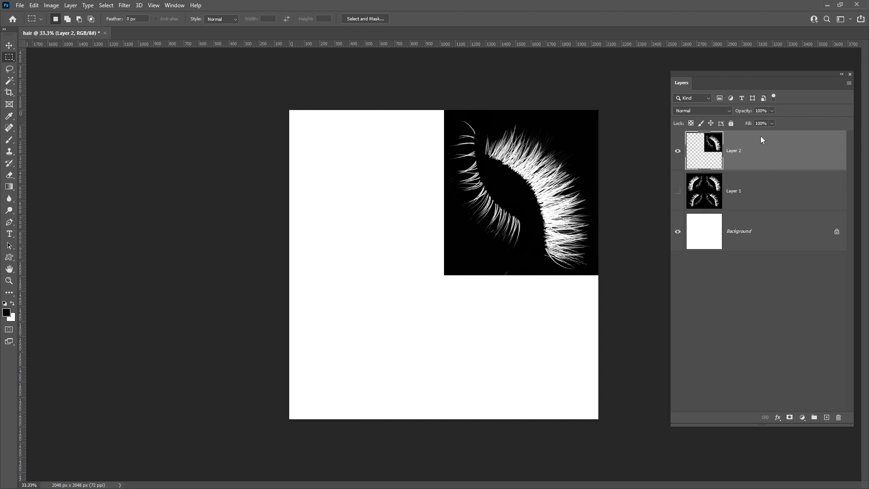
{"action": "left_click", "coordinate": [754, 196]}
{"action": "left_click", "coordinate": [678, 192]}
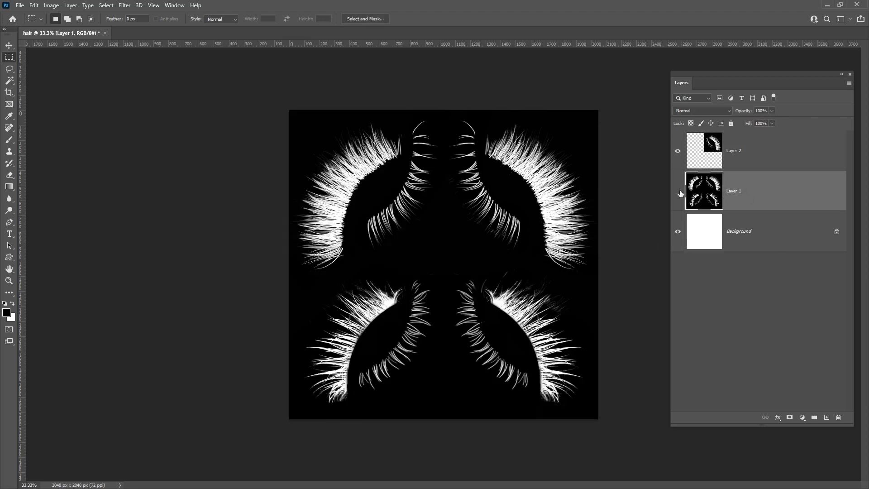
{"action": "left_click", "coordinate": [678, 192]}
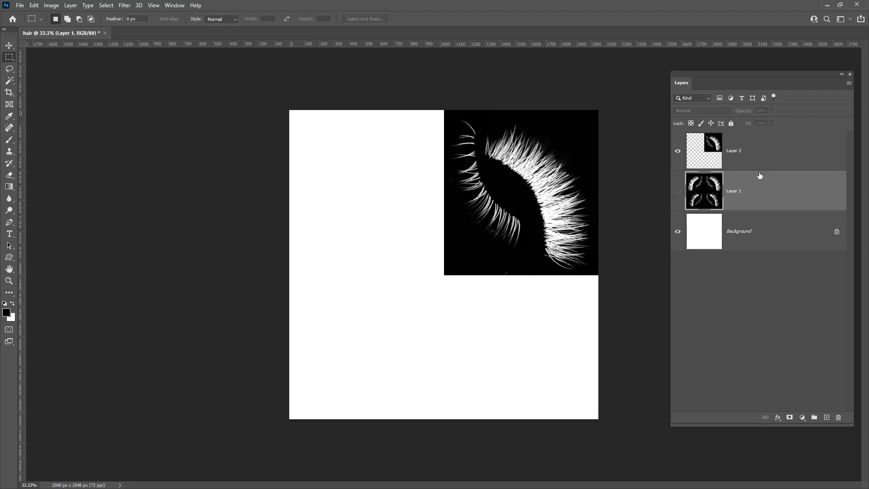
{"action": "left_click", "coordinate": [754, 245]}
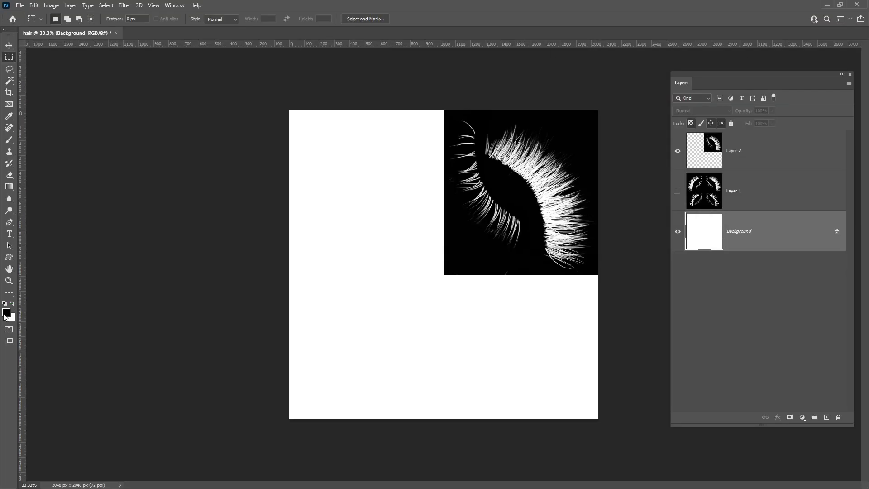
Step: Set the foreground colour to black and fill the Background layer with it
{"action": "left_click", "coordinate": [7, 312]}
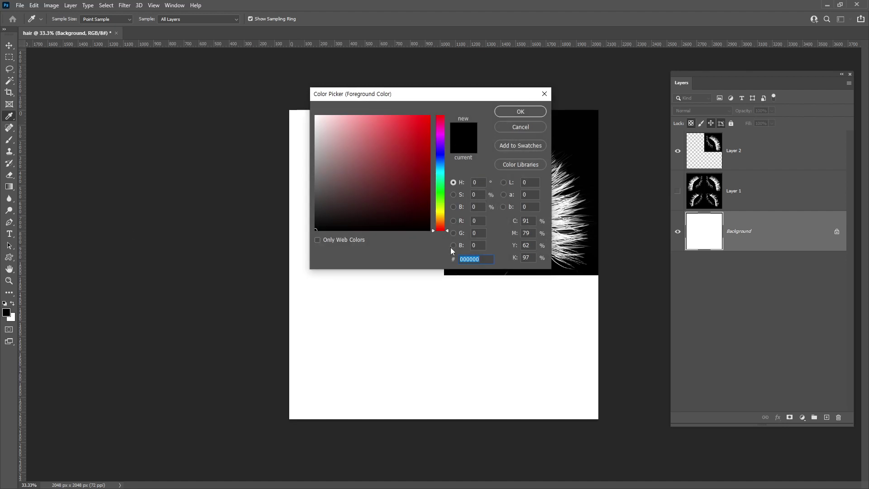
{"action": "mouse_move", "coordinate": [330, 217]}
{"action": "left_mouse_down"}
{"action": "mouse_move", "coordinate": [340, 241]}
{"action": "mouse_move", "coordinate": [363, 188]}
{"action": "mouse_move", "coordinate": [359, 162]}
{"action": "mouse_move", "coordinate": [404, 143]}
{"action": "left_mouse_up"}
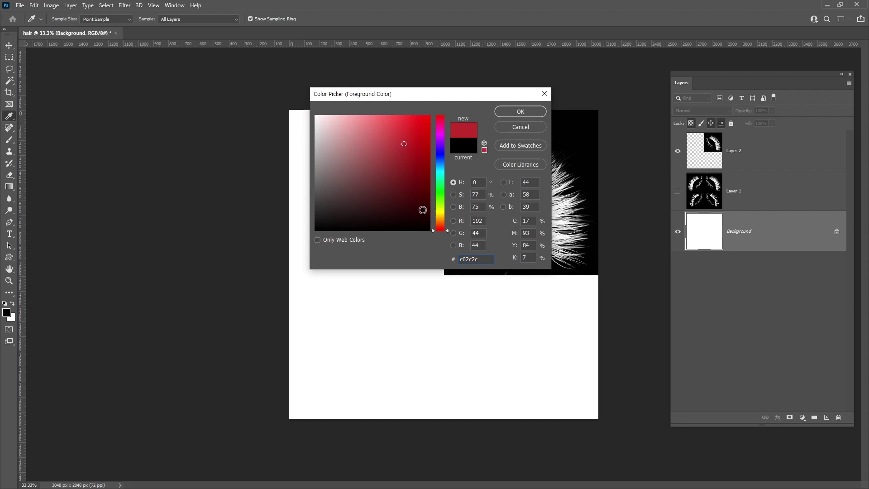
{"action": "left_click", "coordinate": [423, 210]}
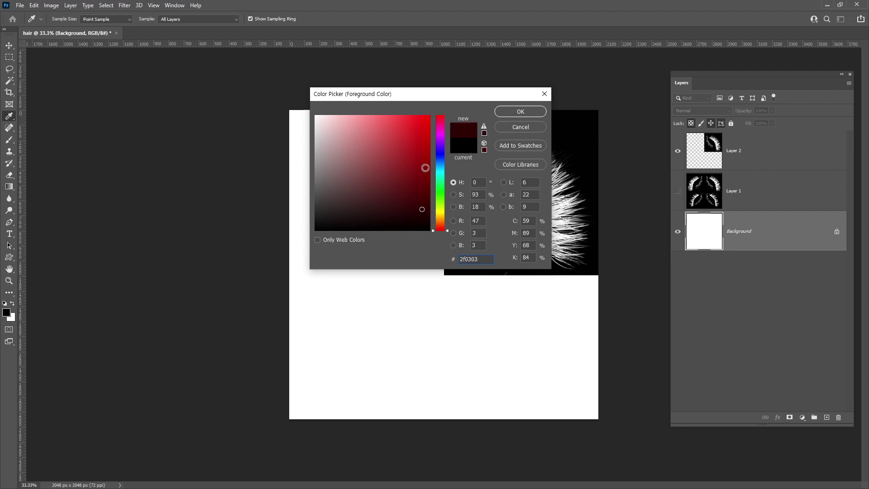
{"action": "left_click_drag", "start_coordinate": [370, 199], "coordinate": [344, 231]}
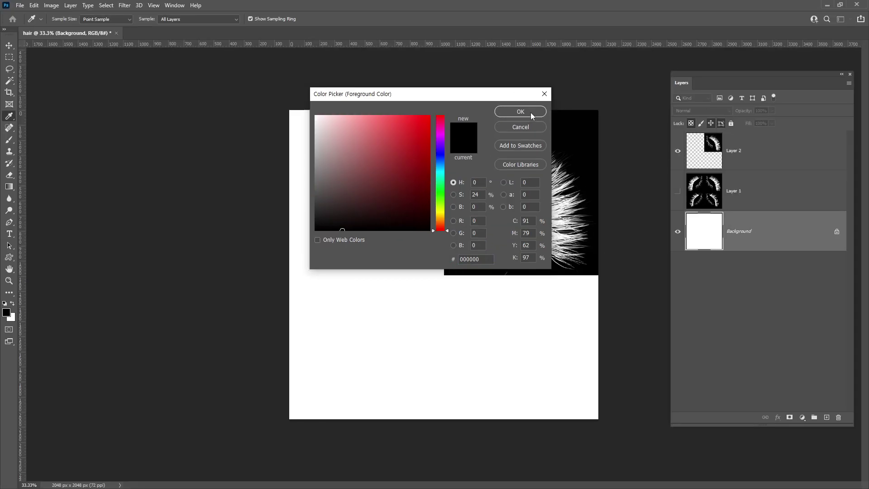
{"action": "left_click", "coordinate": [520, 112]}
{"action": "key", "text": "m"}
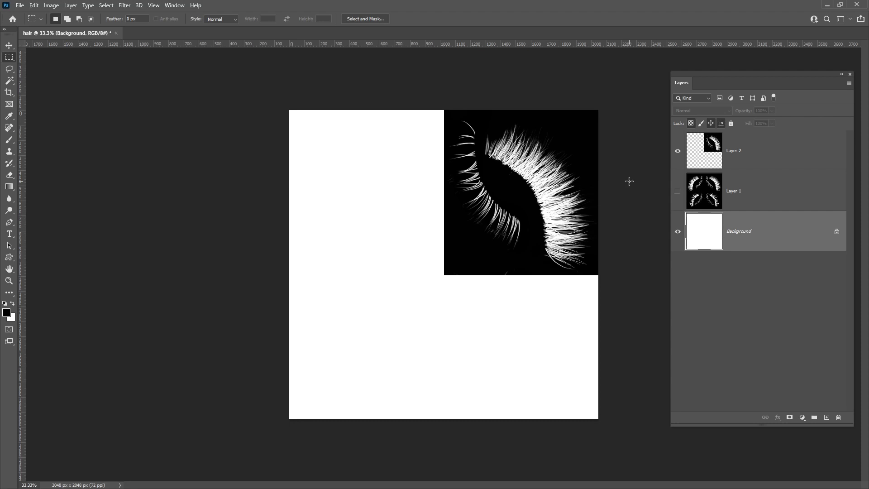
{"action": "key", "text": "alt+BackSpace"}
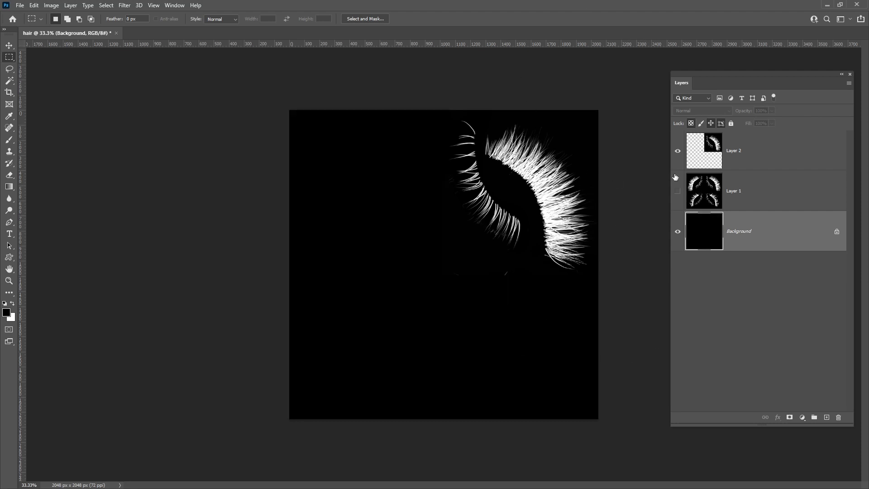
Step: Zoom in on the strip, make Layer 2 active and set the Eraser to size 100
{"action": "key", "text": "z"}
{"action": "mouse_move", "coordinate": [563, 198]}
{"action": "left_mouse_down"}
{"action": "mouse_move", "coordinate": [598, 195]}
{"action": "mouse_move", "coordinate": [537, 273]}
{"action": "left_mouse_up"}
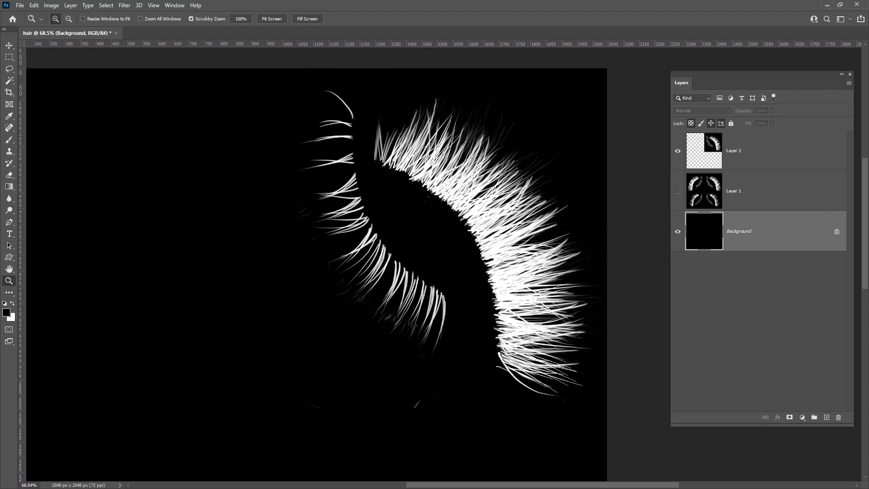
{"action": "left_click", "coordinate": [765, 285]}
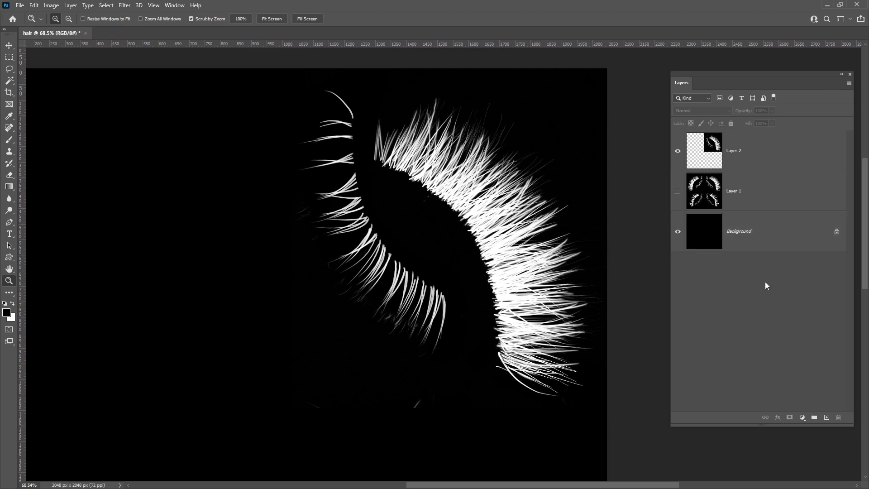
{"action": "left_click", "coordinate": [713, 149]}
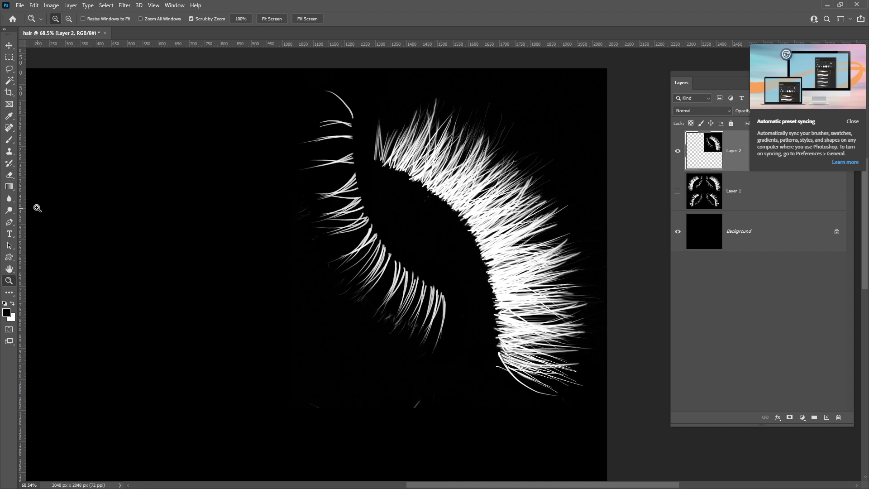
{"action": "left_click", "coordinate": [8, 176]}
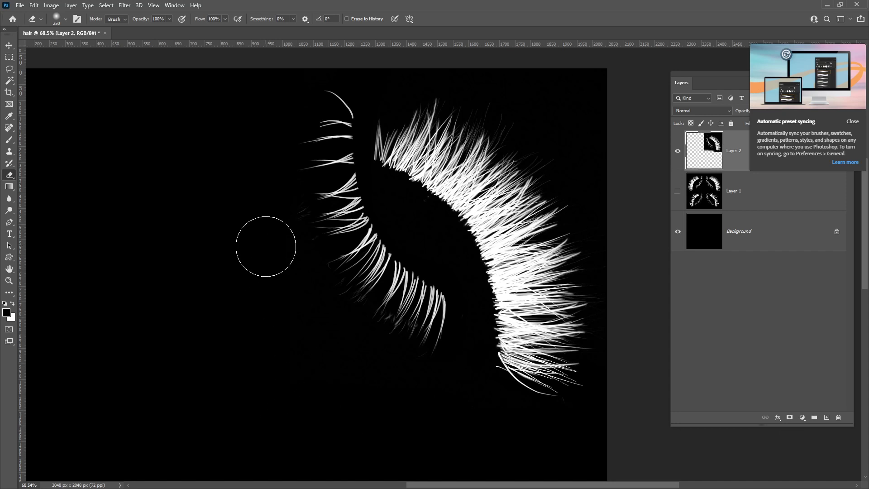
{"action": "key", "text": "bracketleft"}
{"action": "key", "text": "bracketleft"}
{"action": "key", "text": "bracketleft"}
{"action": "key", "text": "bracketleft"}
{"action": "key", "text": "bracketleft"}
{"action": "key", "text": "bracketleft"}
{"action": "key", "text": "bracketleft"}
{"action": "key", "text": "bracketleft"}
{"action": "key", "text": "bracketleft"}
{"action": "key", "text": "bracketleft"}
{"action": "key", "text": "z"}
{"action": "left_click_drag", "start_coordinate": [467, 306], "coordinate": [445, 320]}
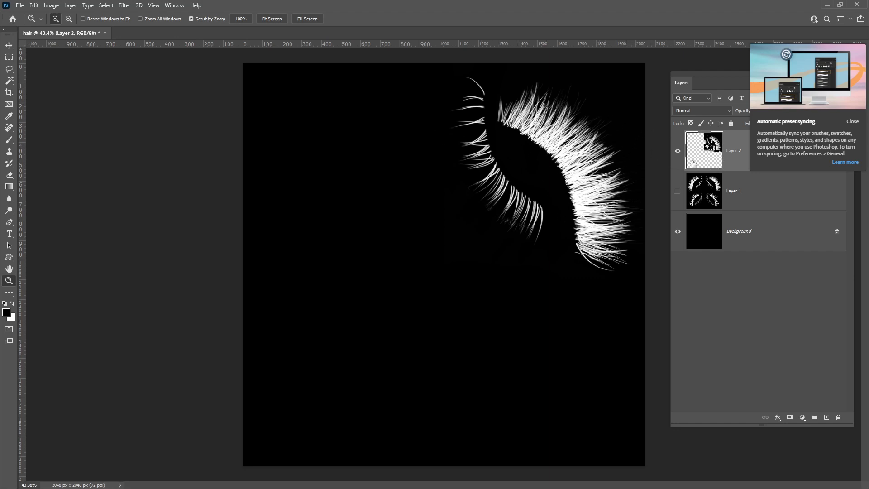
{"action": "key", "text": "ctrl"}
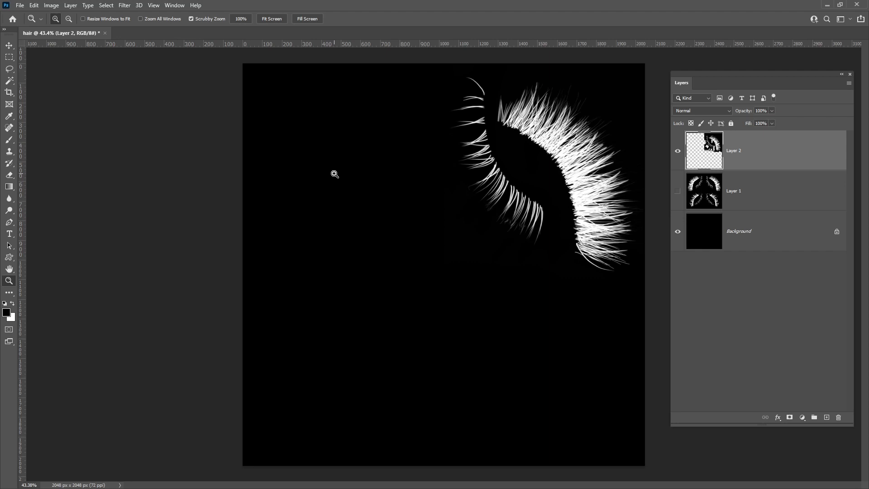
{"action": "key", "text": "b"}
{"action": "key", "text": "x"}
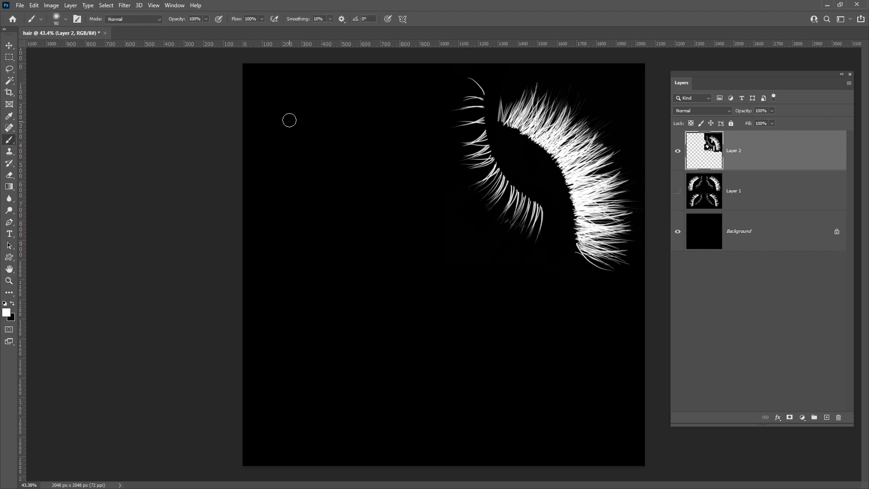
{"action": "mouse_move", "coordinate": [285, 98]}
{"action": "left_mouse_down"}
{"action": "mouse_move", "coordinate": [325, 427]}
{"action": "mouse_move", "coordinate": [307, 140]}
{"action": "left_mouse_up"}
{"action": "left_click_drag", "start_coordinate": [419, 121], "coordinate": [427, 144]}
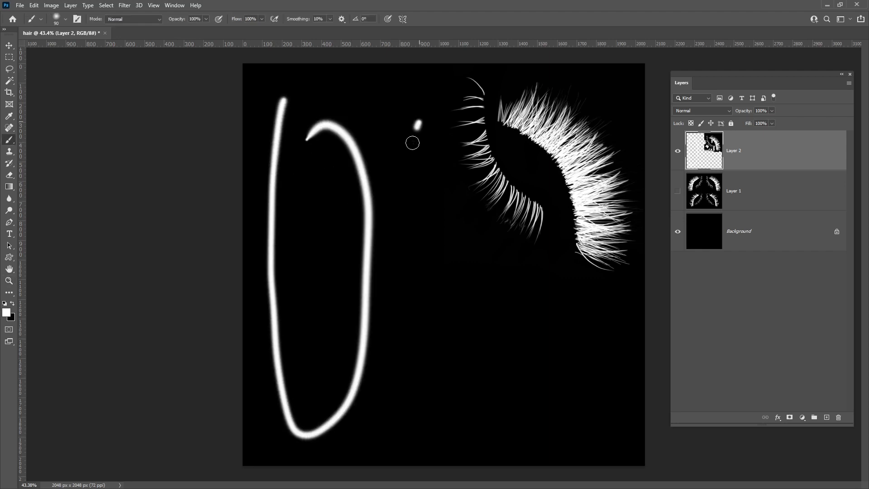
{"action": "left_click_drag", "start_coordinate": [508, 267], "coordinate": [525, 273]}
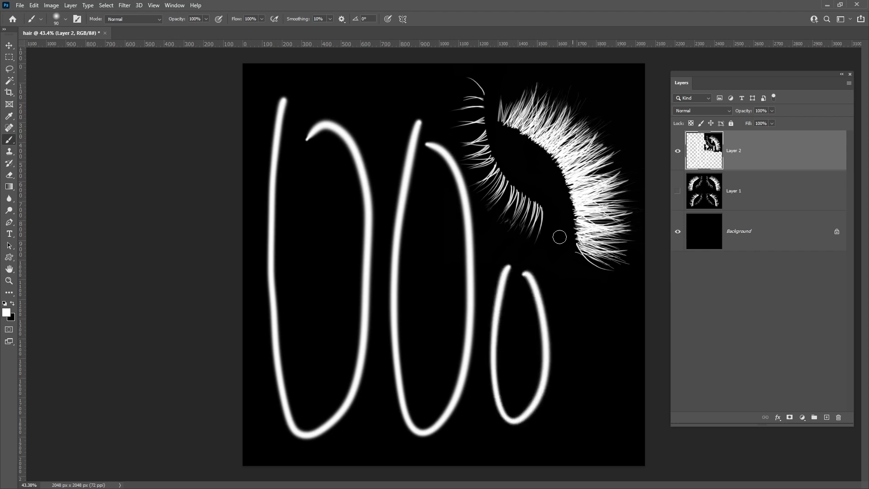
{"action": "key", "text": "ctrl+z"}
{"action": "key", "text": "ctrl+z"}
{"action": "key", "text": "ctrl+z"}
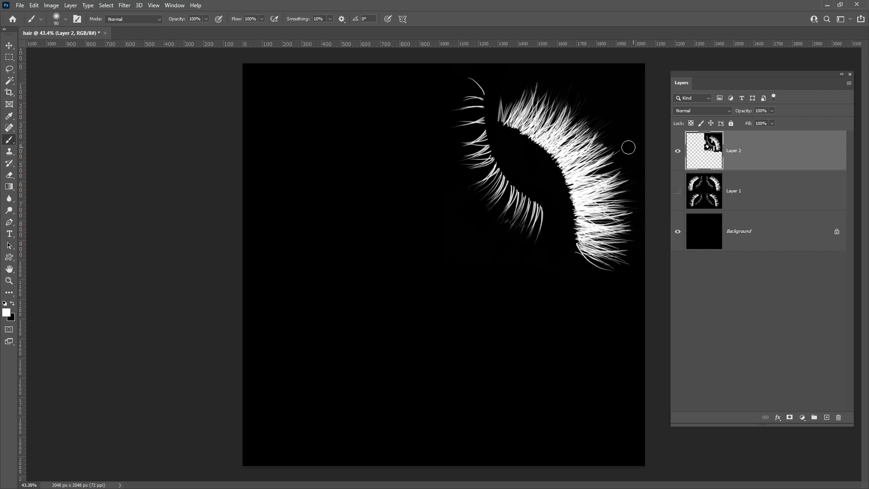
Step: Free-transform Layer 2's lashes smaller toward the top-right corner
{"action": "left_click", "coordinate": [35, 5]}
{"action": "mouse_move", "coordinate": [48, 212]}
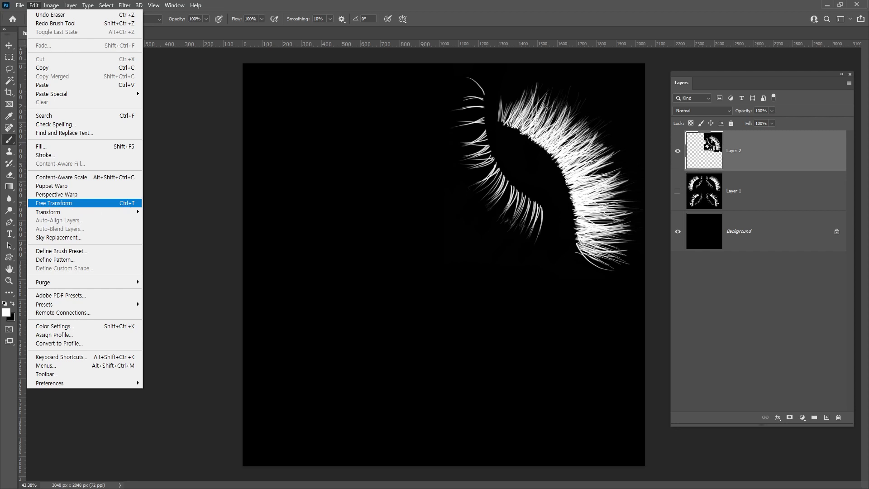
{"action": "left_click", "coordinate": [135, 204]}
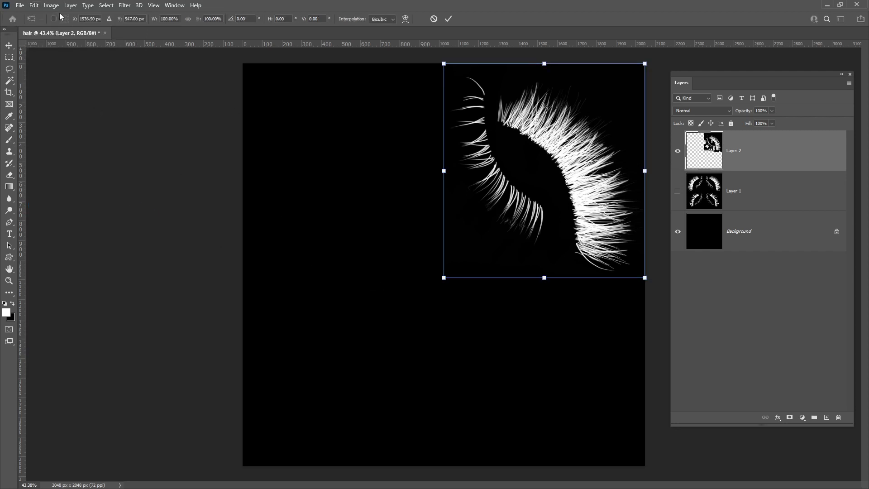
{"action": "left_click", "coordinate": [34, 5]}
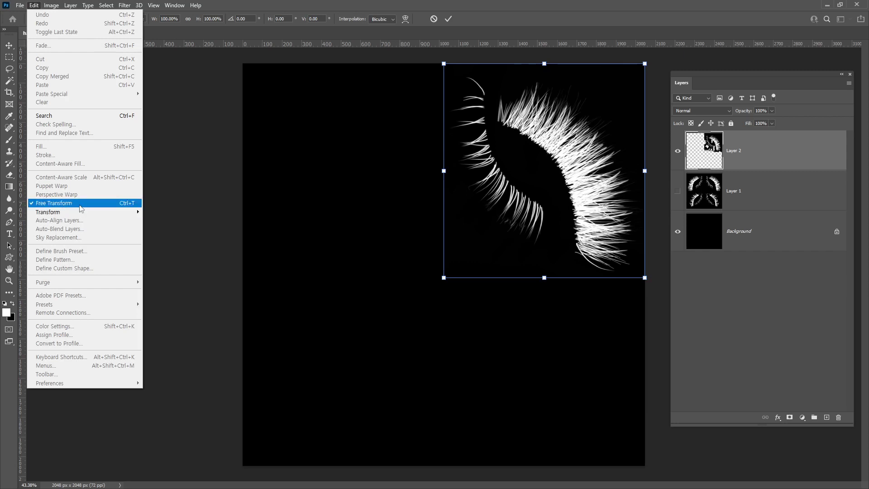
{"action": "key", "text": "Escape"}
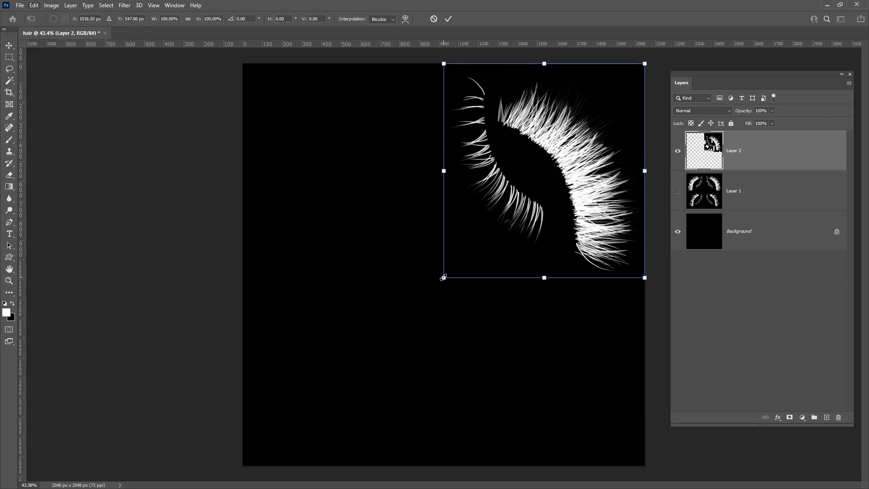
{"action": "mouse_move", "coordinate": [443, 277]}
{"action": "left_mouse_down"}
{"action": "mouse_move", "coordinate": [503, 232]}
{"action": "mouse_move", "coordinate": [421, 243]}
{"action": "mouse_move", "coordinate": [501, 178]}
{"action": "mouse_move", "coordinate": [394, 362]}
{"action": "mouse_move", "coordinate": [475, 235]}
{"action": "mouse_move", "coordinate": [324, 333]}
{"action": "mouse_move", "coordinate": [481, 377]}
{"action": "mouse_move", "coordinate": [486, 314]}
{"action": "mouse_move", "coordinate": [495, 326]}
{"action": "left_mouse_up"}
{"action": "key", "text": "Return"}
{"action": "key", "text": "b"}
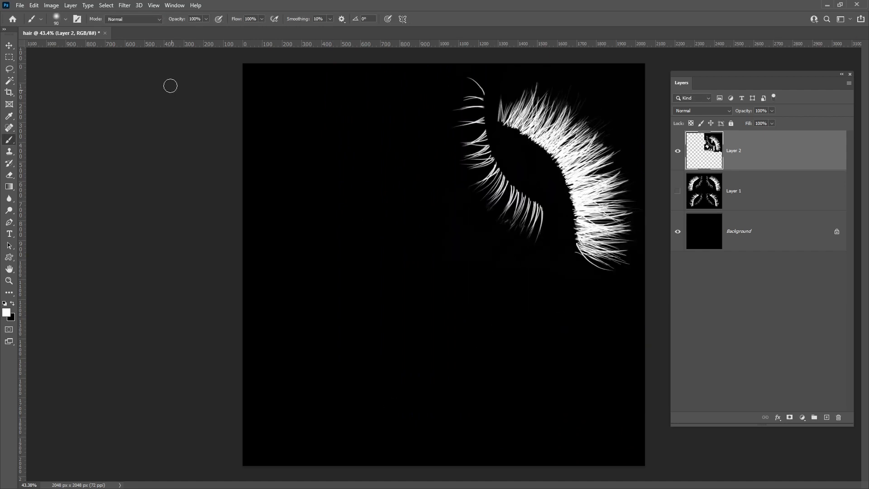
Step: Rescale the lashes proportionally to about 60% in the top-right corner
{"action": "key", "text": "ctrl+t"}
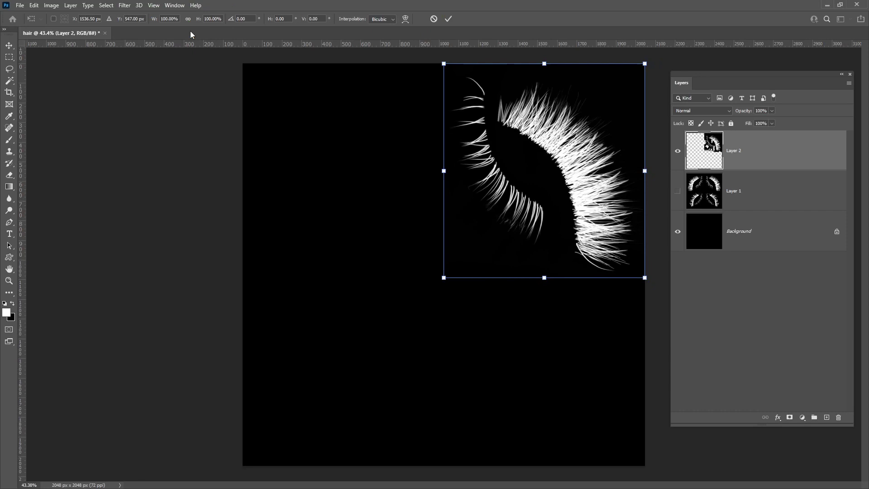
{"action": "left_click", "coordinate": [188, 18]}
{"action": "mouse_move", "coordinate": [443, 277]}
{"action": "left_mouse_down"}
{"action": "mouse_move", "coordinate": [408, 332]}
{"action": "mouse_move", "coordinate": [560, 168]}
{"action": "mouse_move", "coordinate": [508, 200]}
{"action": "mouse_move", "coordinate": [466, 256]}
{"action": "mouse_move", "coordinate": [556, 194]}
{"action": "mouse_move", "coordinate": [525, 230]}
{"action": "mouse_move", "coordinate": [558, 194]}
{"action": "mouse_move", "coordinate": [528, 238]}
{"action": "mouse_move", "coordinate": [556, 203]}
{"action": "mouse_move", "coordinate": [549, 215]}
{"action": "left_mouse_up"}
{"action": "key", "text": "Return"}
{"action": "key", "text": "b"}
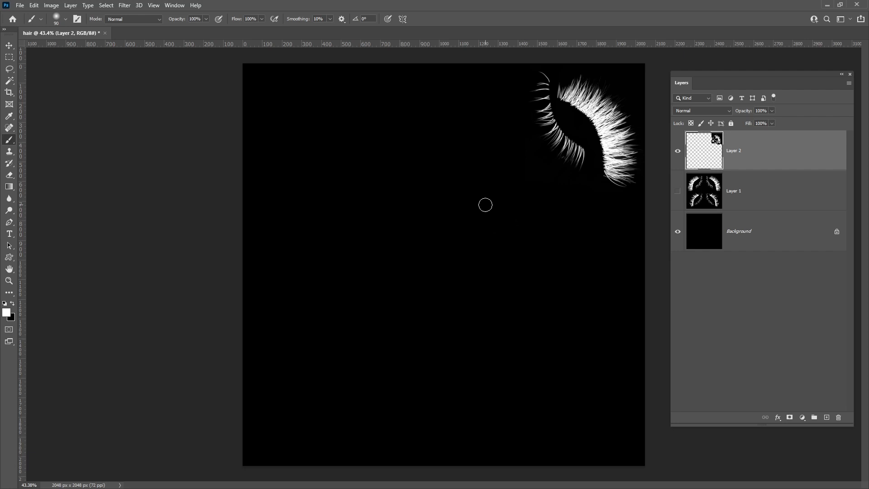
Step: Save the texture as a maximum-quality JPEG, overwriting hair_alpha
{"action": "left_click", "coordinate": [20, 5]}
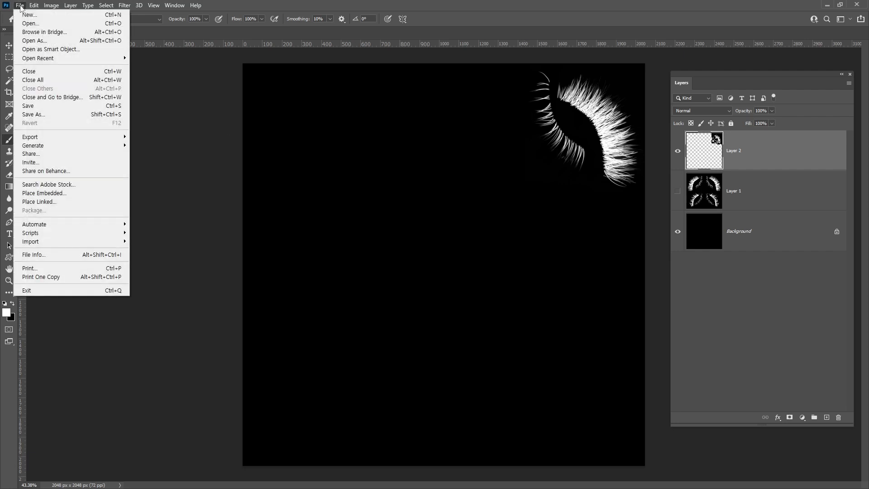
{"action": "left_click", "coordinate": [20, 6]}
{"action": "left_click", "coordinate": [20, 5]}
{"action": "left_click", "coordinate": [20, 6]}
{"action": "left_click", "coordinate": [20, 5]}
{"action": "left_click", "coordinate": [103, 117]}
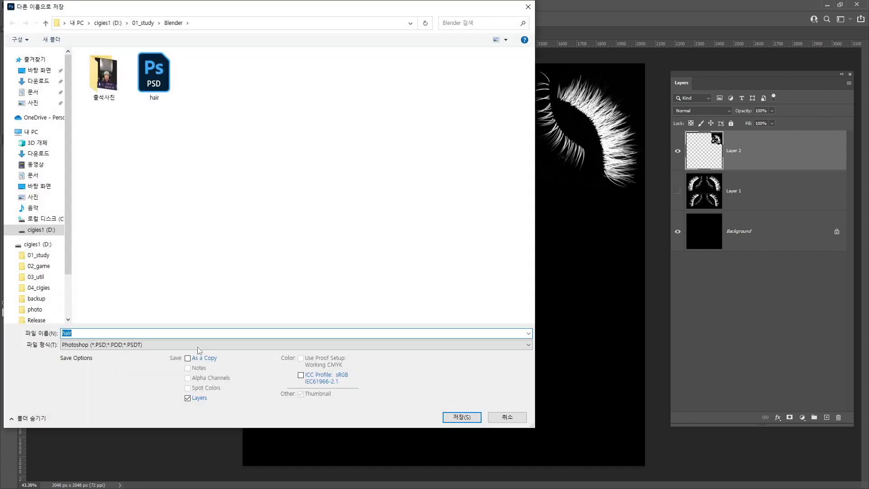
{"action": "left_click", "coordinate": [200, 345]}
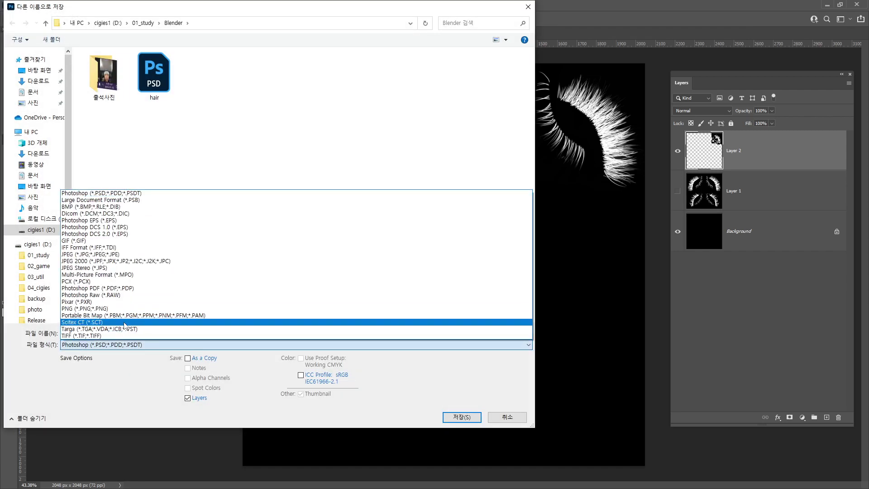
{"action": "left_click", "coordinate": [134, 254]}
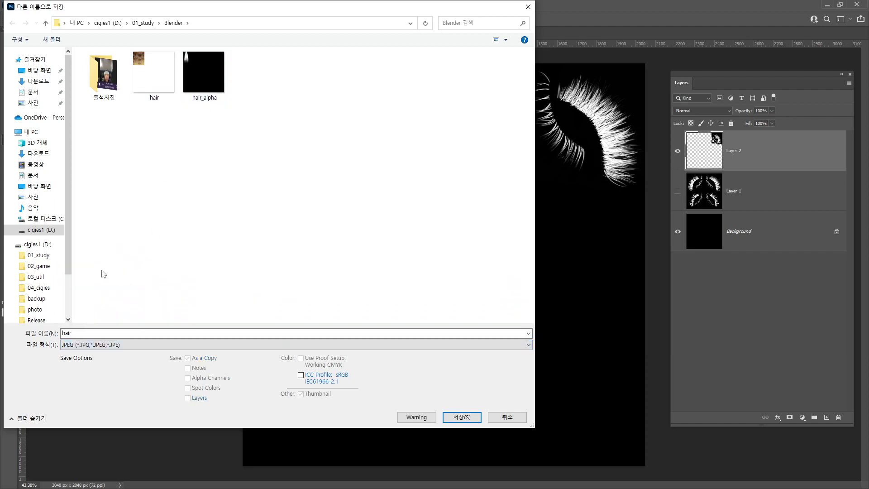
{"action": "left_click", "coordinate": [72, 333]}
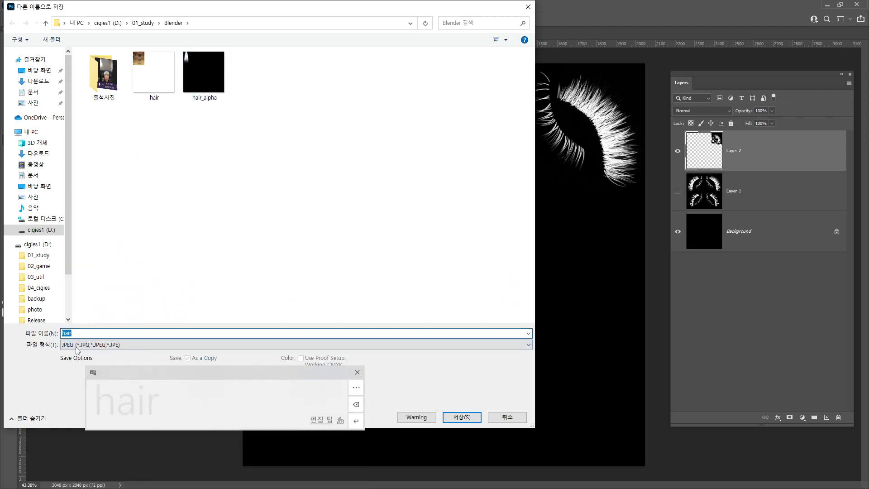
{"action": "left_click", "coordinate": [209, 70]}
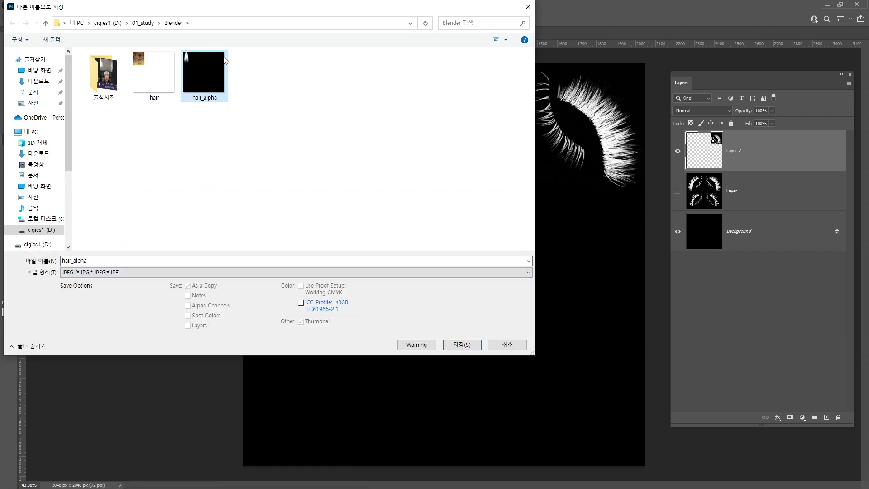
{"action": "left_click", "coordinate": [462, 345]}
{"action": "left_click", "coordinate": [444, 249]}
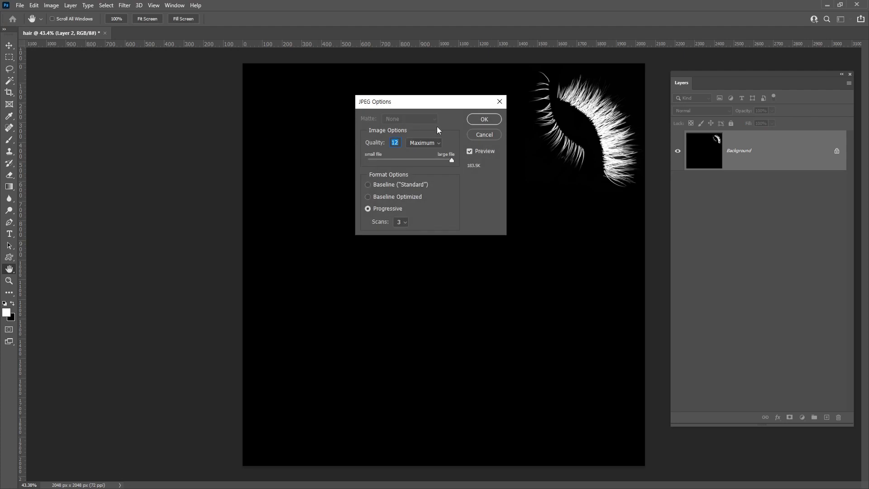
{"action": "left_click", "coordinate": [493, 119]}
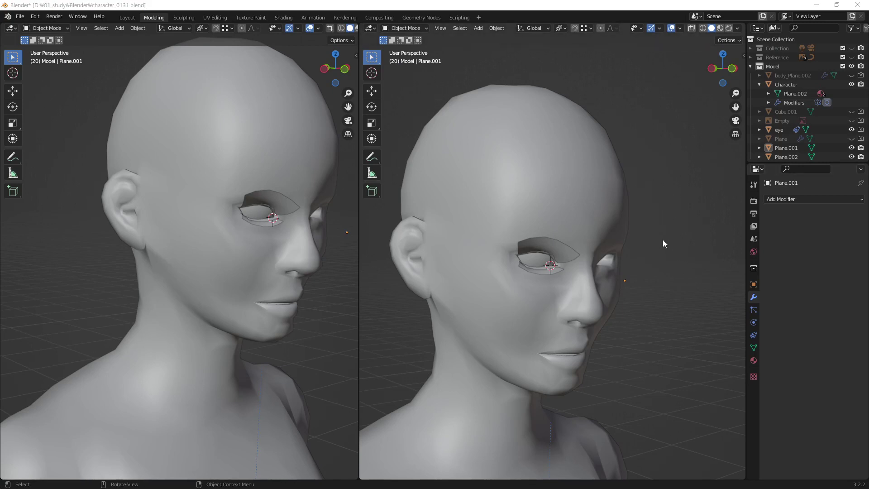
Step: Rename Plane.001 to 'Eye Pillow U' in the Outliner
{"action": "middle_click_drag", "start_coordinate": [584, 254], "coordinate": [683, 223]}
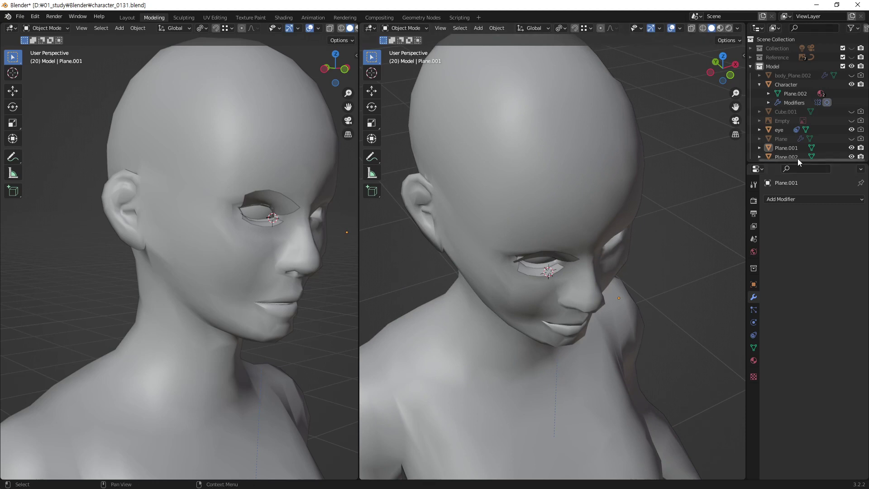
{"action": "left_click", "coordinate": [790, 148]}
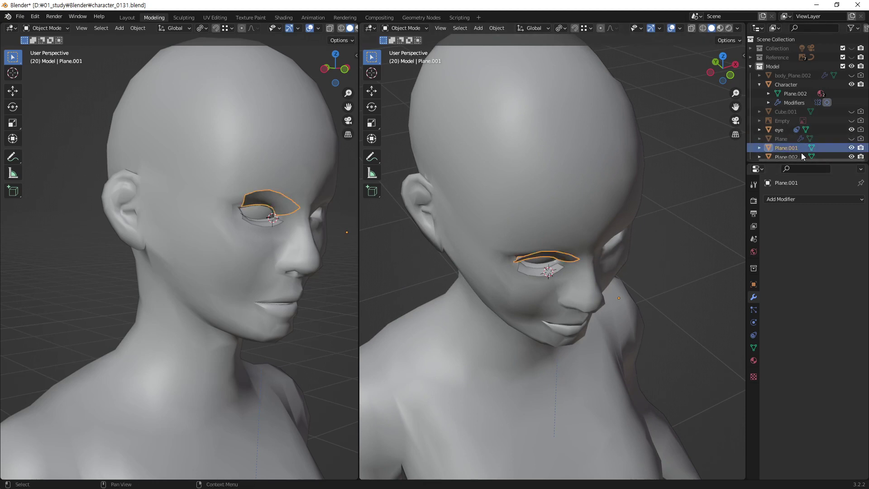
{"action": "double_click", "coordinate": [791, 149]}
{"action": "type", "text": "eye"}
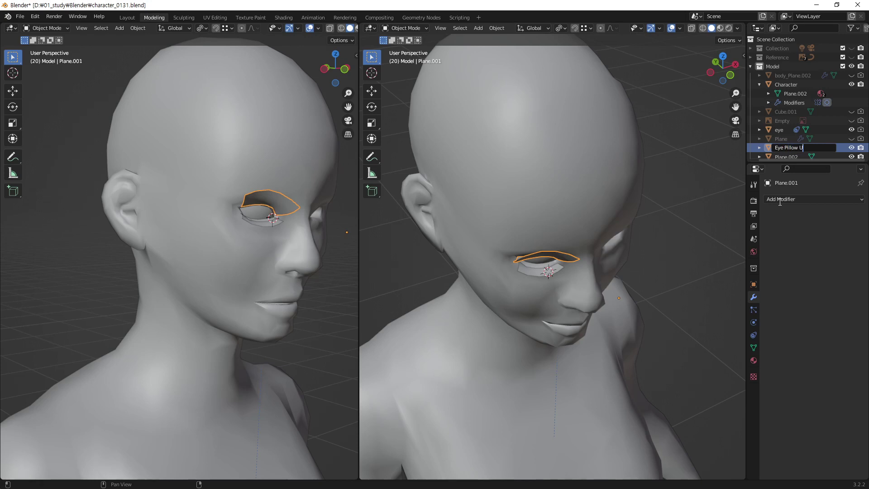
{"action": "key", "text": "Return"}
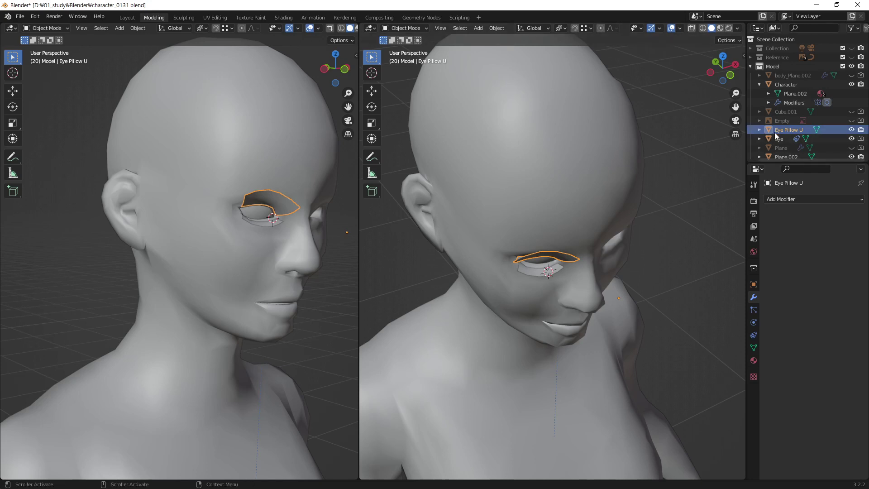
{"action": "mouse_move", "coordinate": [591, 273]}
{"action": "middle_mouse_down"}
{"action": "mouse_move", "coordinate": [580, 245]}
{"action": "mouse_move", "coordinate": [566, 256]}
{"action": "mouse_move", "coordinate": [608, 199]}
{"action": "middle_mouse_up"}
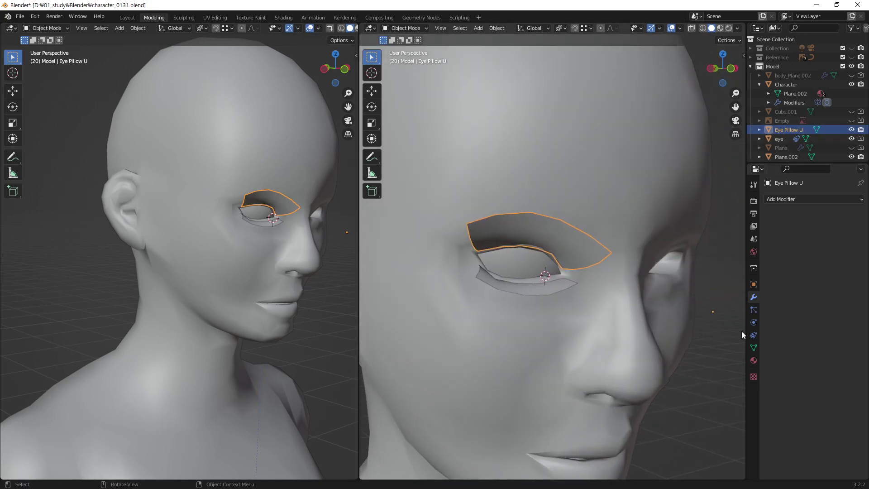
Step: Create a new material for Eye Pillow U and name it Hair1
{"action": "left_click", "coordinate": [754, 360]}
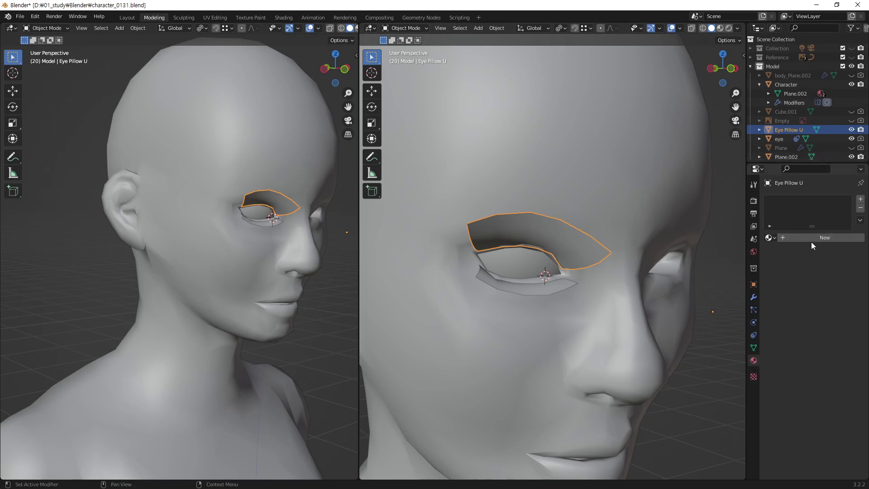
{"action": "left_click", "coordinate": [828, 239]}
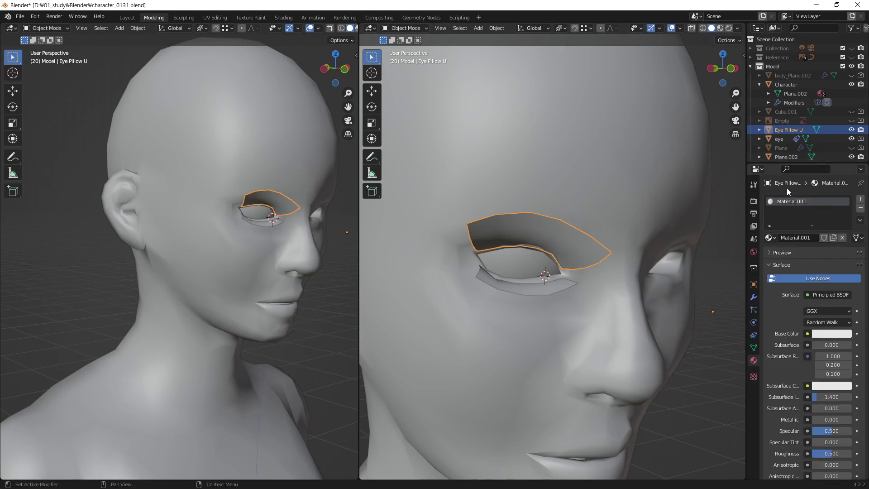
{"action": "left_click", "coordinate": [812, 239]}
{"action": "type", "text": "Hair"}
{"action": "type", "text": "_"}
{"action": "key", "text": "Return"}
{"action": "left_click", "coordinate": [806, 240]}
{"action": "type", "text": "1"}
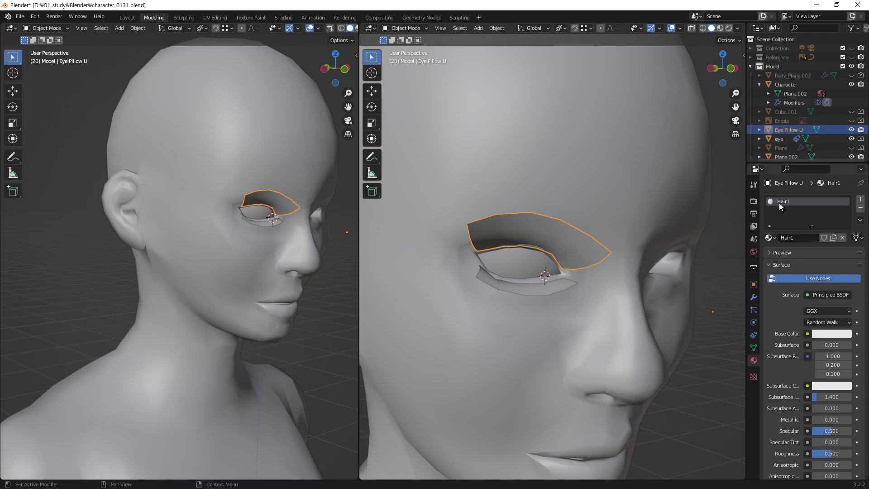
Step: Set the Hair1 base colour to black
{"action": "left_click", "coordinate": [837, 338]}
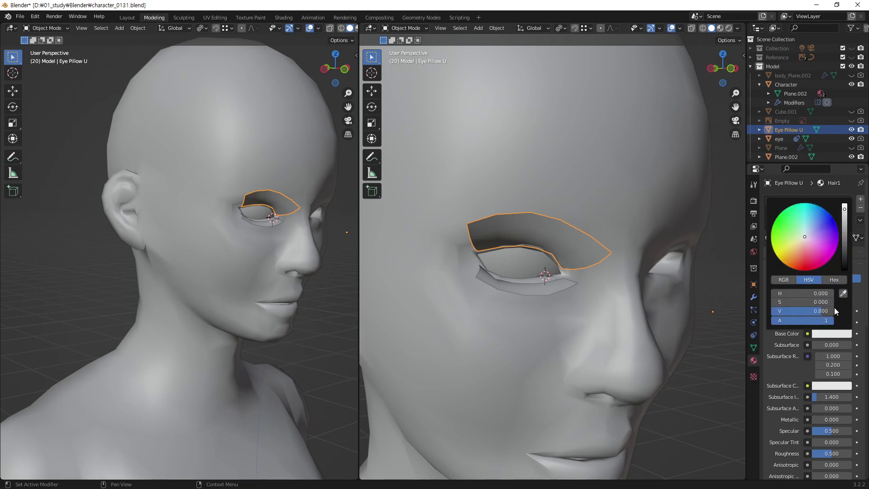
{"action": "left_click_drag", "start_coordinate": [844, 248], "coordinate": [844, 269]}
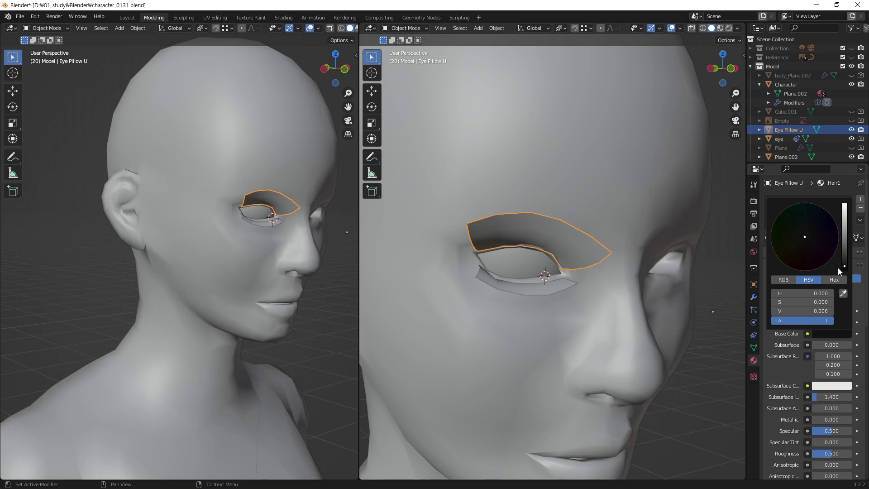
{"action": "left_click", "coordinate": [803, 271]}
{"action": "left_click", "coordinate": [845, 271]}
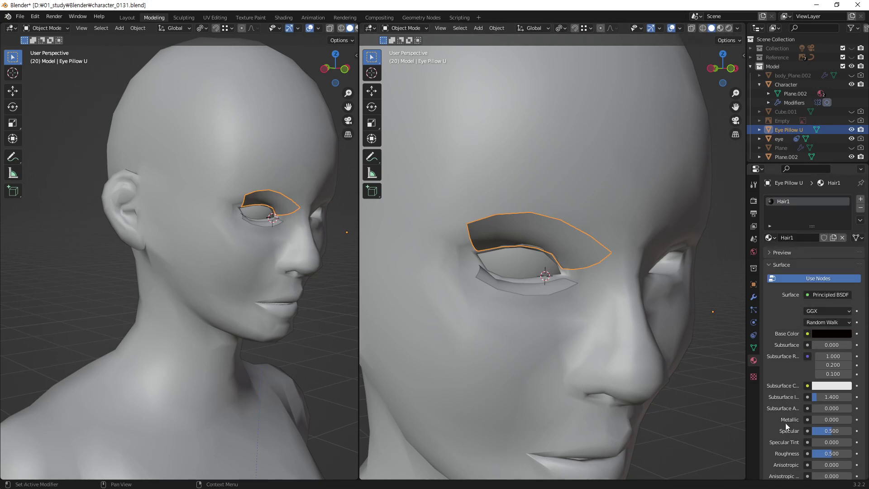
Step: Scroll down to the Alpha input and open its list of connectable inputs
{"action": "scroll", "coordinate": [777, 408], "scroll_direction": "down", "scroll_amount": 3}
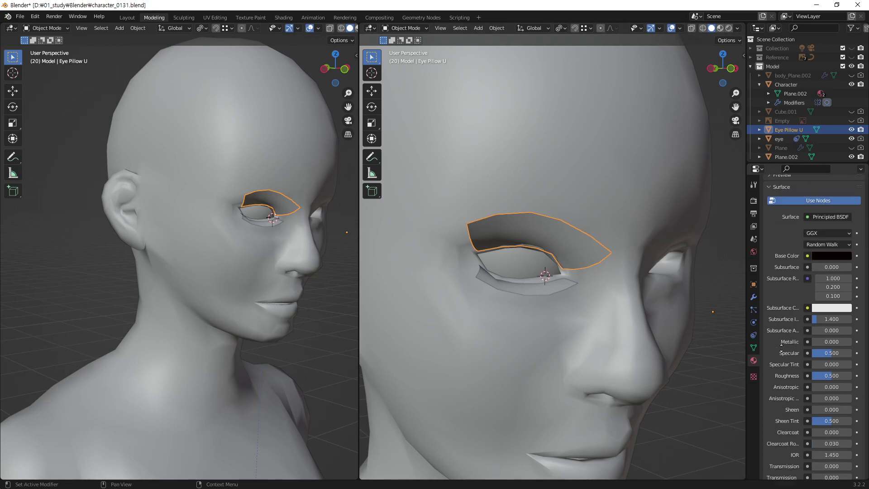
{"action": "scroll", "coordinate": [783, 363], "scroll_direction": "down", "scroll_amount": 3}
{"action": "scroll", "coordinate": [785, 353], "scroll_direction": "down", "scroll_amount": 3}
{"action": "scroll", "coordinate": [789, 339], "scroll_direction": "down", "scroll_amount": 3}
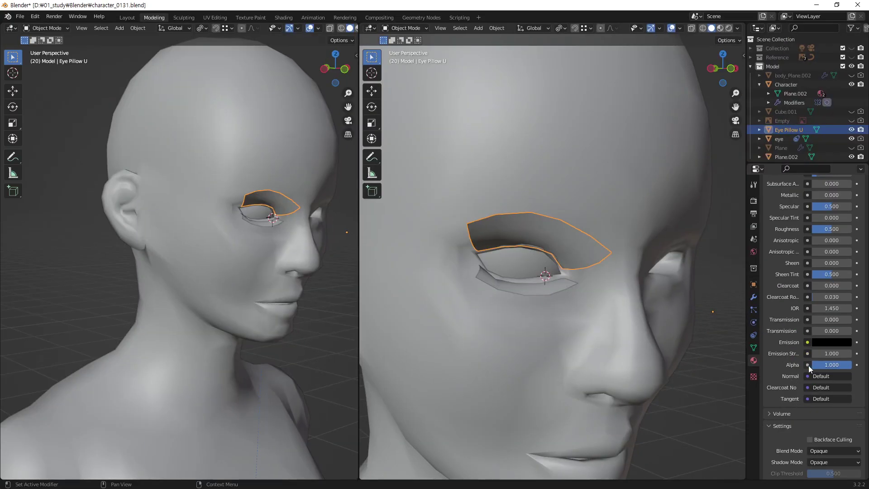
{"action": "left_click", "coordinate": [808, 365]}
{"action": "scroll", "coordinate": [782, 335], "scroll_direction": "down", "scroll_amount": 2}
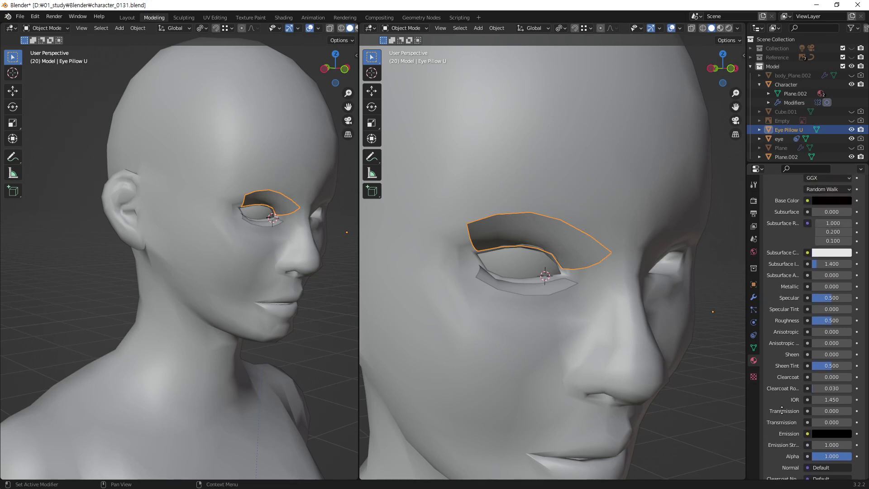
Step: Switch to Shading, frame the eye and shader node, and bring up the Add > Texture menu
{"action": "left_click", "coordinate": [284, 17]}
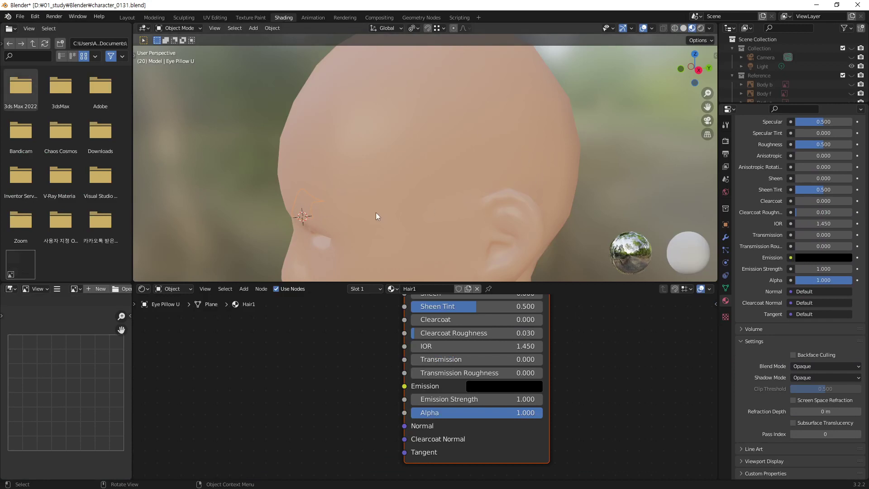
{"action": "scroll", "coordinate": [375, 213], "scroll_direction": "down", "scroll_amount": 5}
{"action": "middle_click_drag", "start_coordinate": [596, 173], "coordinate": [404, 206]}
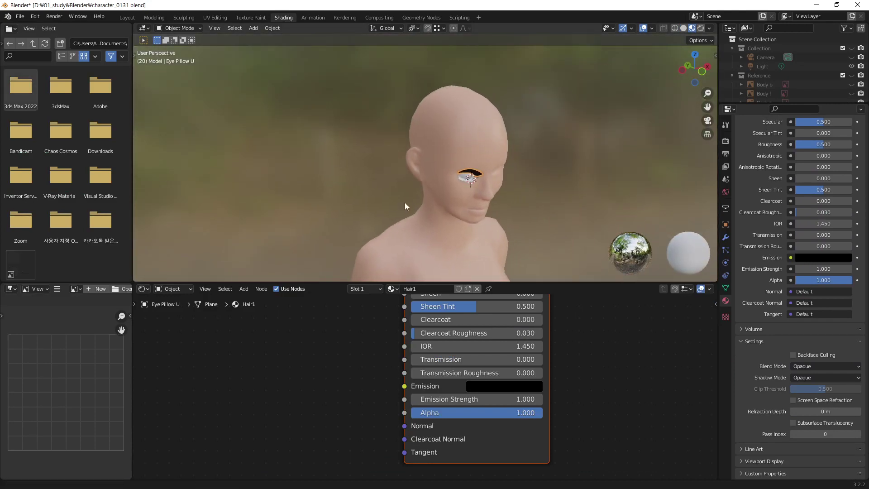
{"action": "scroll", "coordinate": [465, 185], "scroll_direction": "up", "scroll_amount": 5}
{"action": "mouse_move", "coordinate": [483, 137]}
{"action": "middle_mouse_down"}
{"action": "mouse_move", "coordinate": [511, 193]}
{"action": "mouse_move", "coordinate": [470, 148]}
{"action": "mouse_move", "coordinate": [485, 182]}
{"action": "middle_mouse_up"}
{"action": "scroll", "coordinate": [510, 193], "scroll_direction": "up", "scroll_amount": 1}
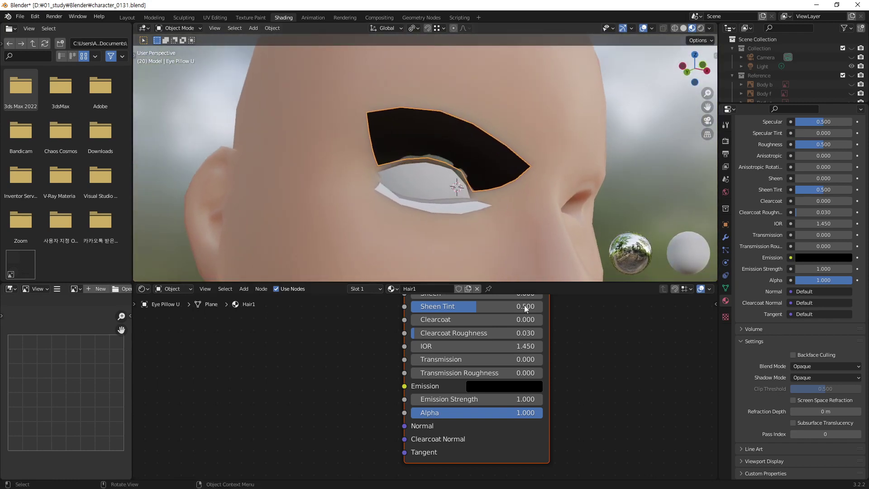
{"action": "mouse_move", "coordinate": [498, 338]}
{"action": "middle_mouse_down", "text": "ctrl"}
{"action": "mouse_move", "coordinate": [483, 398]}
{"action": "mouse_move", "coordinate": [506, 320]}
{"action": "middle_mouse_up", "text": "ctrl"}
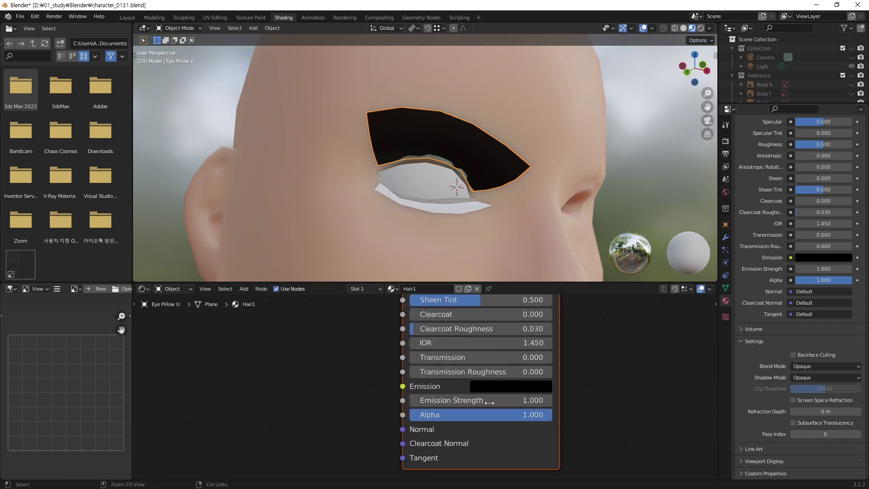
{"action": "scroll", "coordinate": [437, 417], "scroll_direction": "up", "scroll_amount": 1}
{"action": "mouse_move", "coordinate": [437, 417]}
{"action": "middle_mouse_down"}
{"action": "mouse_move", "coordinate": [518, 382]}
{"action": "mouse_move", "coordinate": [520, 371]}
{"action": "middle_mouse_up"}
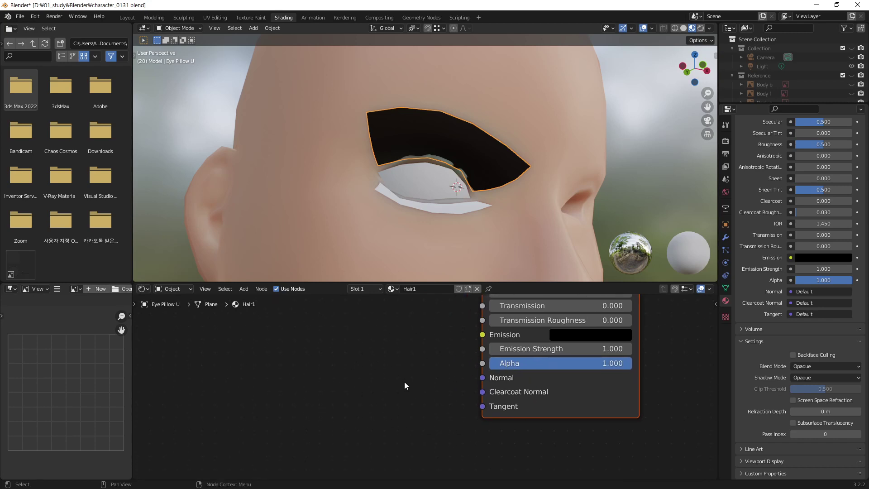
{"action": "key", "text": "shift+a"}
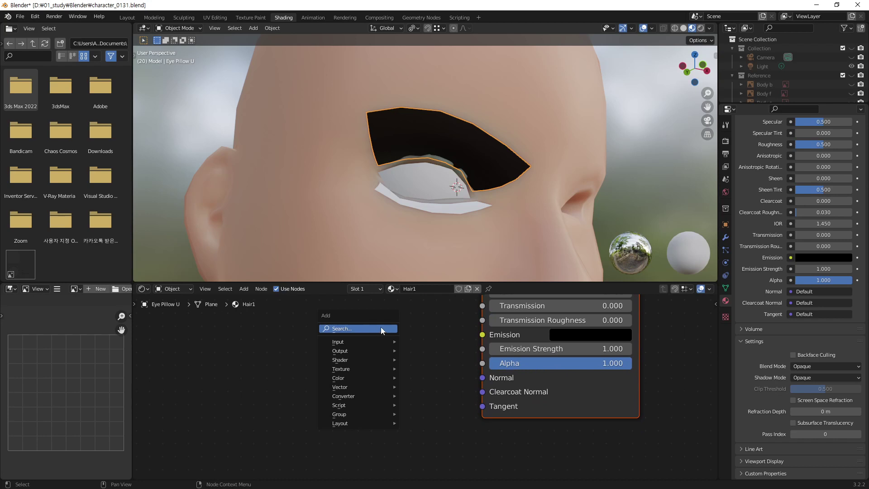
{"action": "mouse_move", "coordinate": [341, 385]}
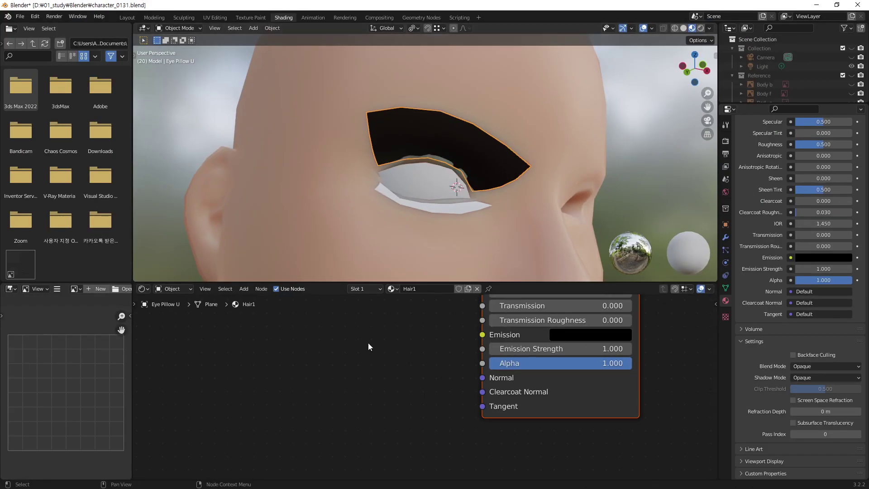
{"action": "key", "text": "shift+a"}
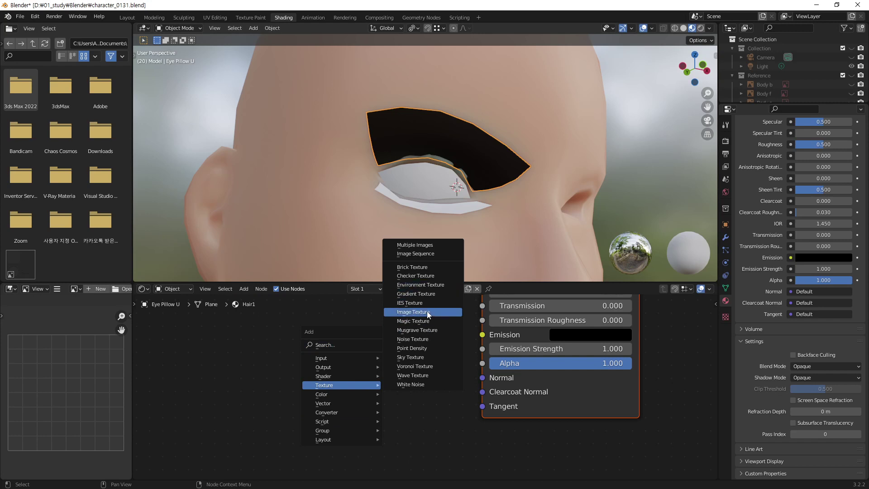
Step: Add an Image Texture node to Hair1 loading hair_alpha.jpg
{"action": "left_click", "coordinate": [428, 313]}
{"action": "left_click", "coordinate": [356, 398]}
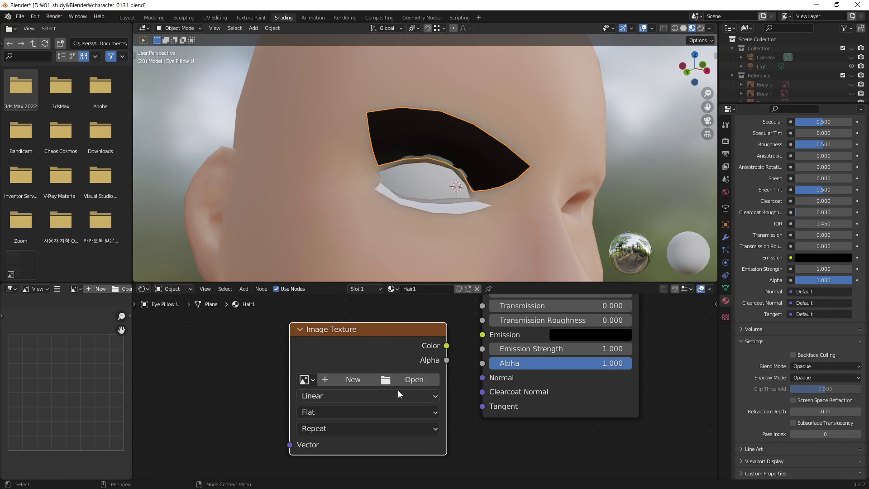
{"action": "left_click", "coordinate": [421, 379]}
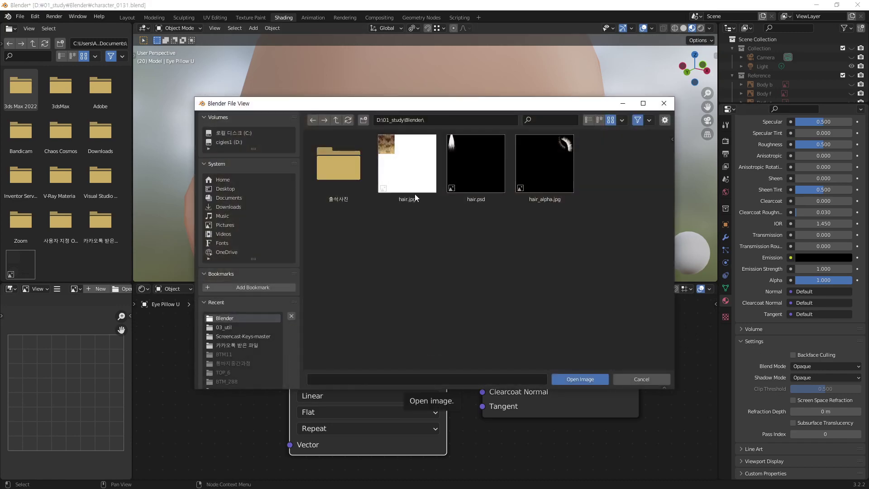
{"action": "left_click", "coordinate": [559, 165]}
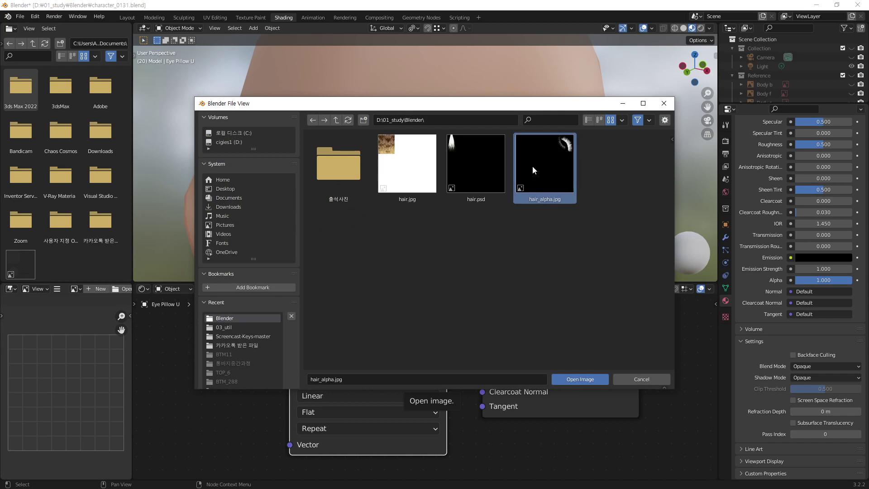
{"action": "left_click", "coordinate": [587, 379]}
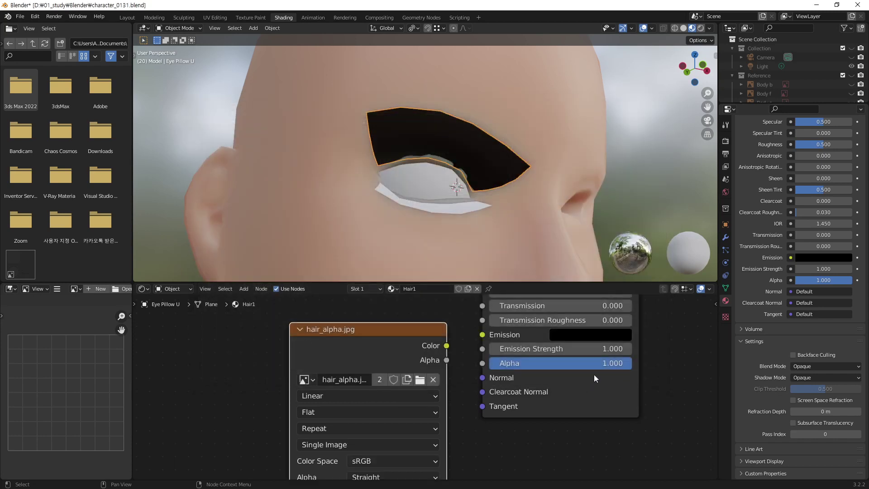
Step: Link the texture's Color output to the Principled BSDF Alpha socket
{"action": "left_click_drag", "start_coordinate": [398, 327], "coordinate": [357, 312]}
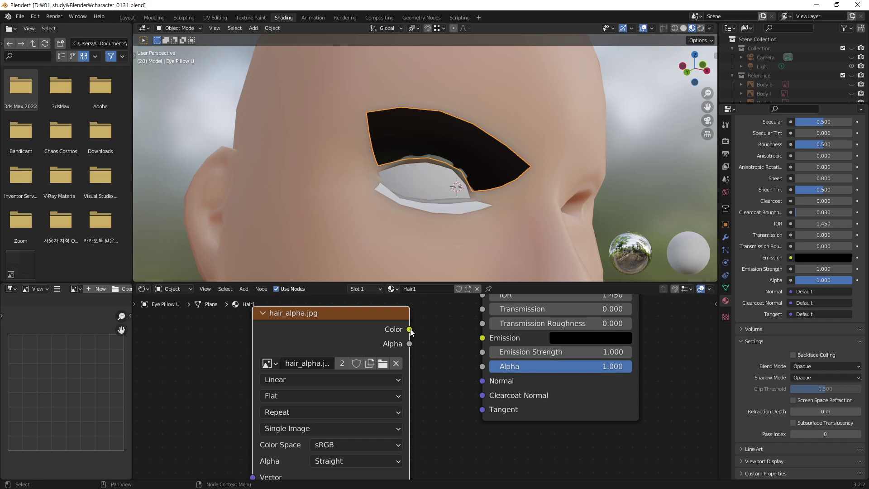
{"action": "left_click_drag", "start_coordinate": [409, 329], "coordinate": [436, 343]}
{"action": "left_click_drag", "start_coordinate": [468, 372], "coordinate": [482, 366]}
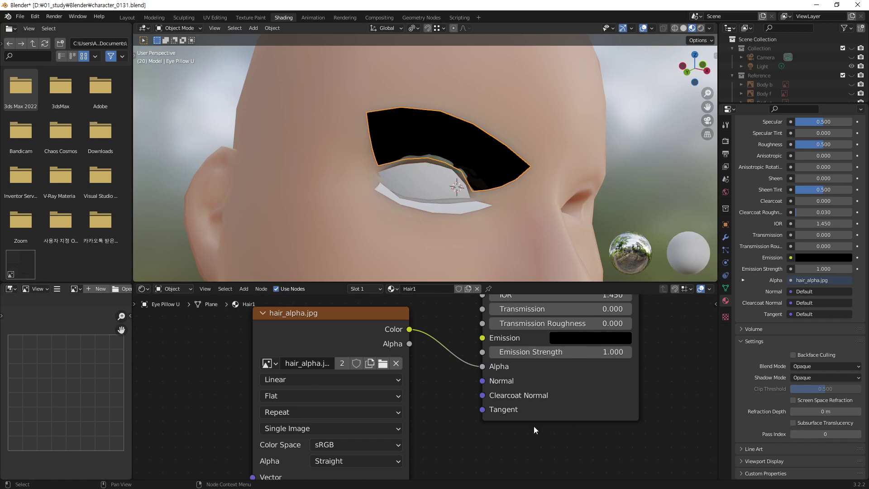
{"action": "left_click_drag", "start_coordinate": [358, 313], "coordinate": [387, 314]}
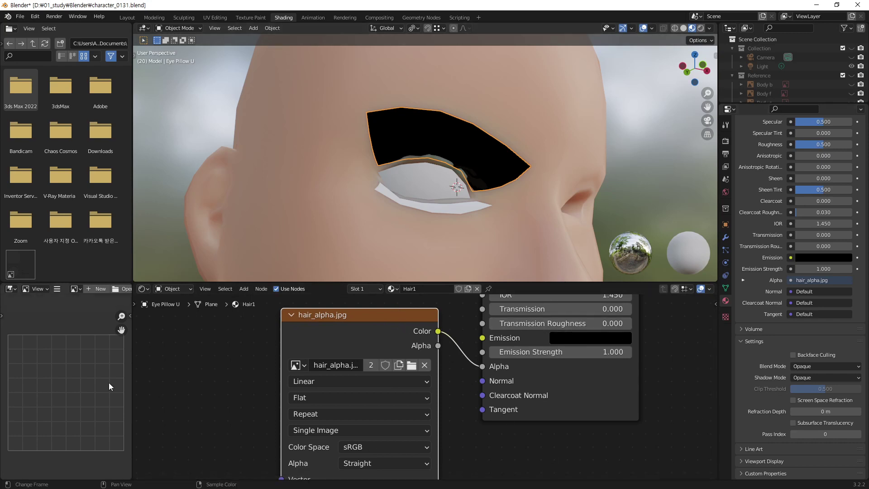
{"action": "middle_click_drag", "start_coordinate": [453, 181], "coordinate": [403, 190]}
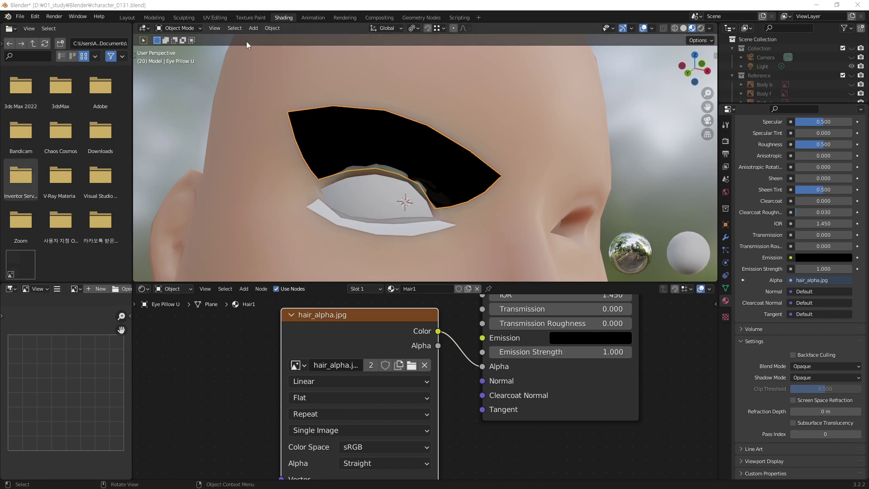
Step: Switch to UV Editing and frame the whole hair_alpha.jpg eyelash texture
{"action": "left_click", "coordinate": [220, 18]}
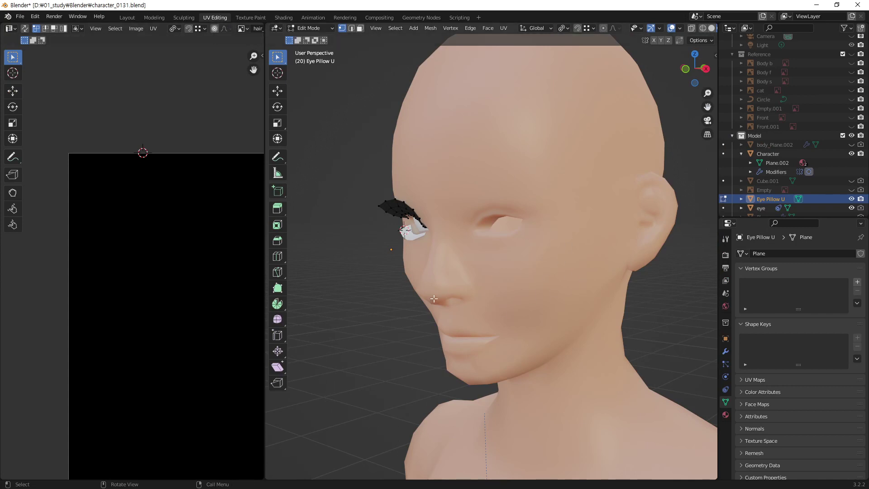
{"action": "middle_click_drag", "start_coordinate": [226, 316], "coordinate": [165, 219]}
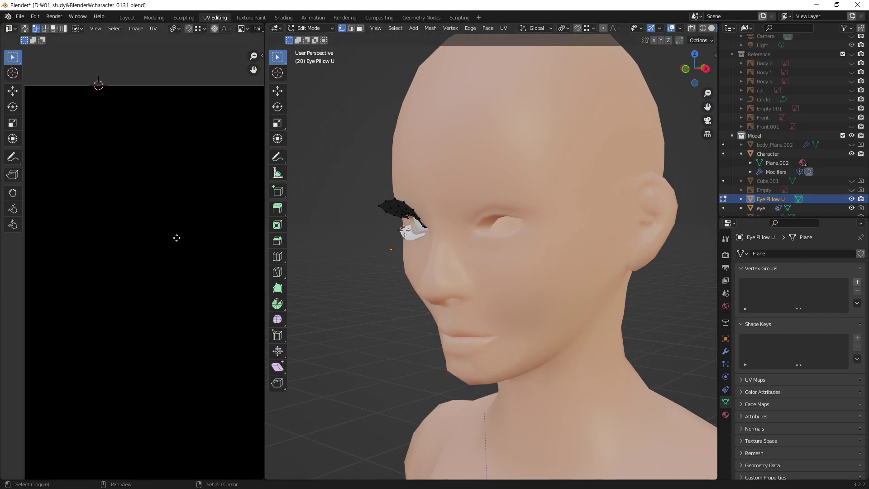
{"action": "scroll", "coordinate": [165, 219], "scroll_direction": "down", "scroll_amount": 3}
{"action": "scroll", "coordinate": [180, 258], "scroll_direction": "down", "scroll_amount": 1}
{"action": "middle_click_drag", "start_coordinate": [200, 314], "coordinate": [97, 310]}
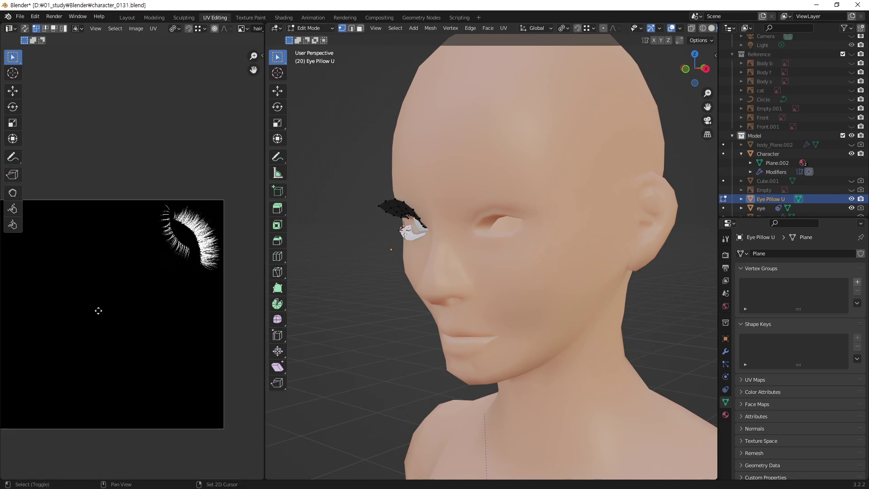
{"action": "scroll", "coordinate": [177, 239], "scroll_direction": "up", "scroll_amount": 1}
{"action": "scroll", "coordinate": [217, 181], "scroll_direction": "up", "scroll_amount": 1}
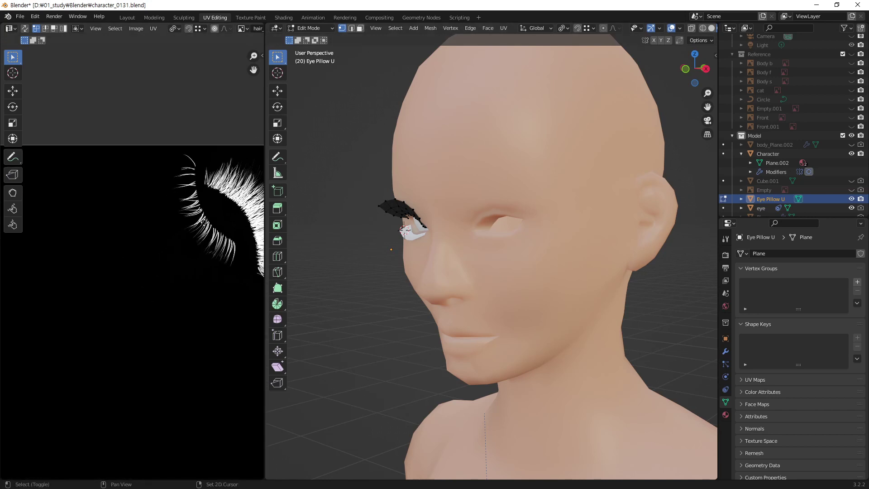
{"action": "scroll", "coordinate": [151, 263], "scroll_direction": "up", "scroll_amount": 1}
{"action": "scroll", "coordinate": [145, 240], "scroll_direction": "up", "scroll_amount": 1}
{"action": "scroll", "coordinate": [138, 210], "scroll_direction": "up", "scroll_amount": 1}
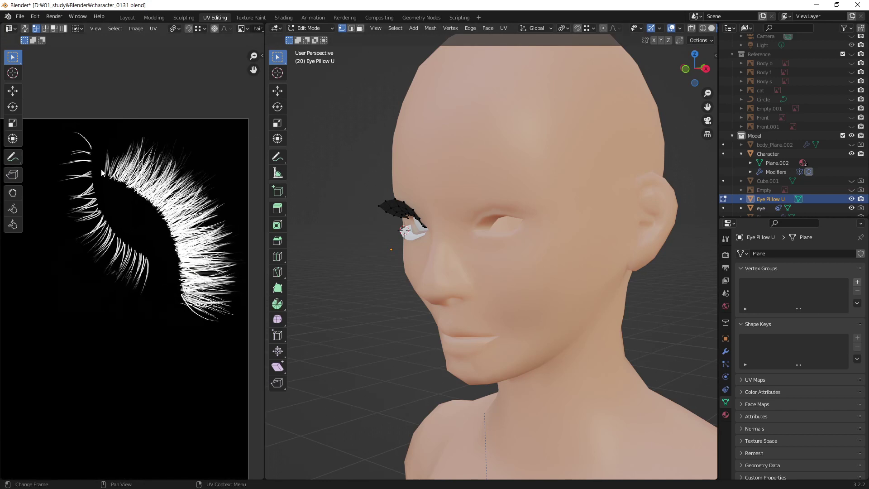
{"action": "scroll", "coordinate": [139, 209], "scroll_direction": "up", "scroll_amount": 1}
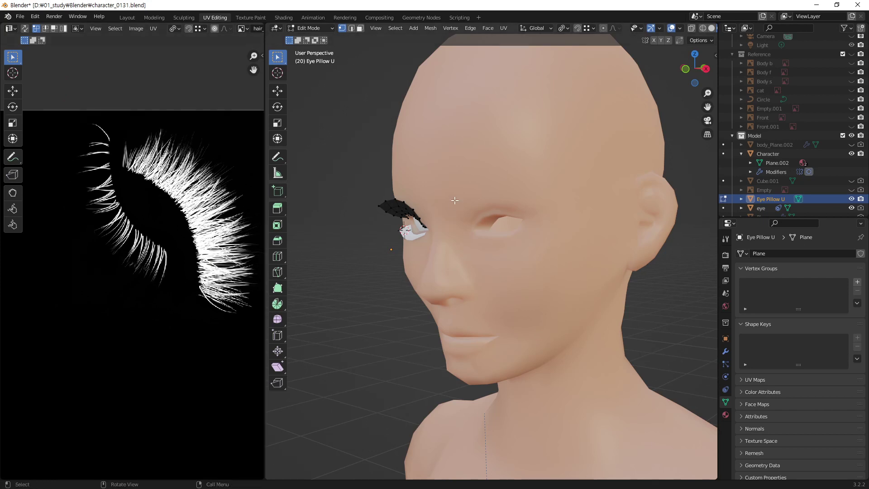
Step: Widen the UV editor and orbit the 3D view around the eyelid
{"action": "mouse_move", "coordinate": [454, 200]}
{"action": "middle_mouse_down"}
{"action": "mouse_move", "coordinate": [499, 215]}
{"action": "mouse_move", "coordinate": [549, 192]}
{"action": "mouse_move", "coordinate": [472, 200]}
{"action": "middle_mouse_up"}
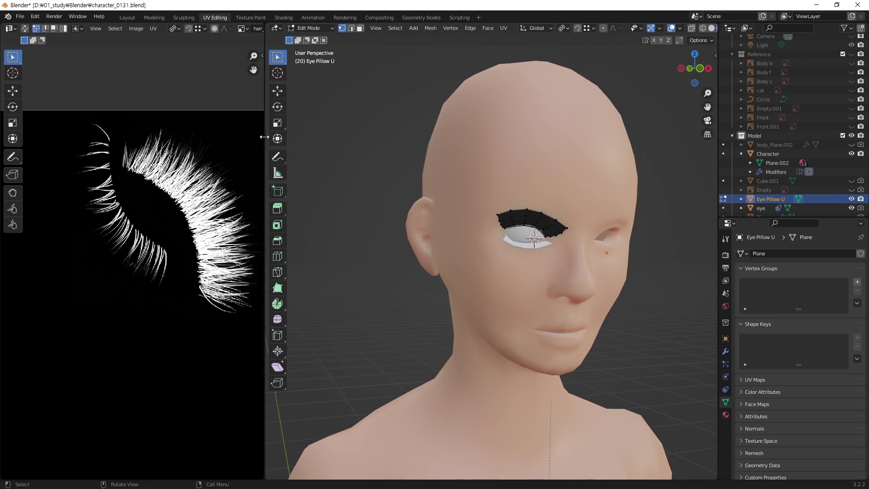
{"action": "left_click_drag", "start_coordinate": [264, 136], "coordinate": [380, 146]}
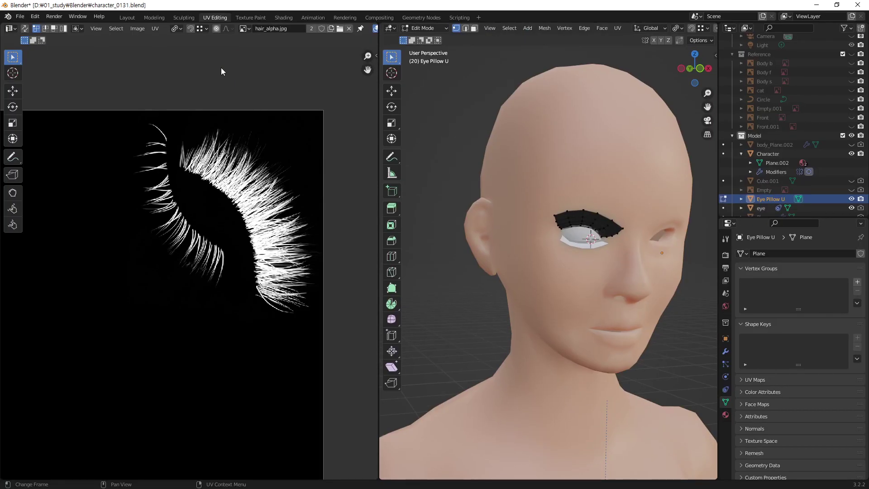
{"action": "mouse_move", "coordinate": [611, 220]}
{"action": "middle_mouse_down"}
{"action": "mouse_move", "coordinate": [618, 182]}
{"action": "mouse_move", "coordinate": [591, 154]}
{"action": "middle_mouse_up"}
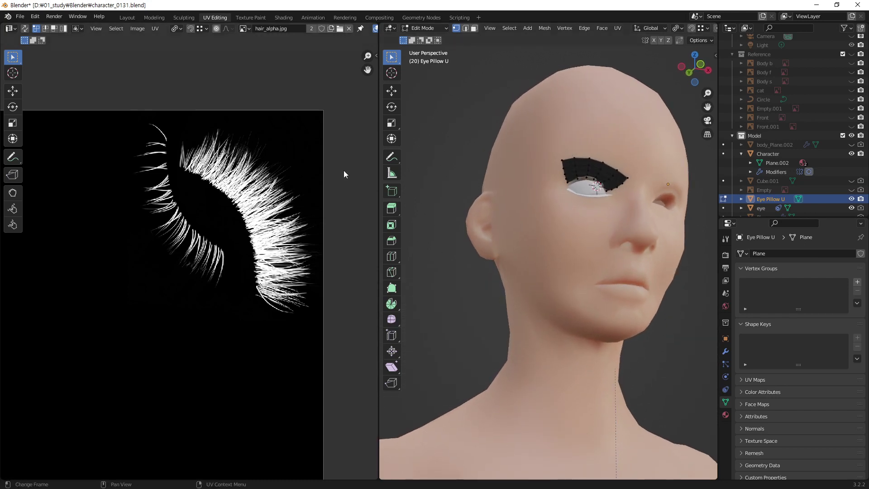
Step: Select all faces of the eyelid strip and frame its 5-by-4 UV grid over the texture
{"action": "key", "text": "3"}
{"action": "key", "text": "a"}
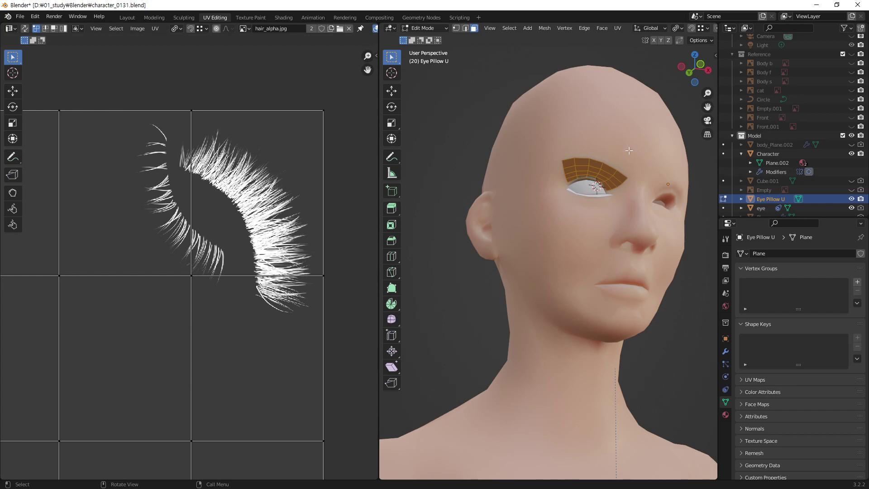
{"action": "scroll", "coordinate": [157, 234], "scroll_direction": "down", "scroll_amount": 2}
{"action": "scroll", "coordinate": [159, 267], "scroll_direction": "down", "scroll_amount": 2}
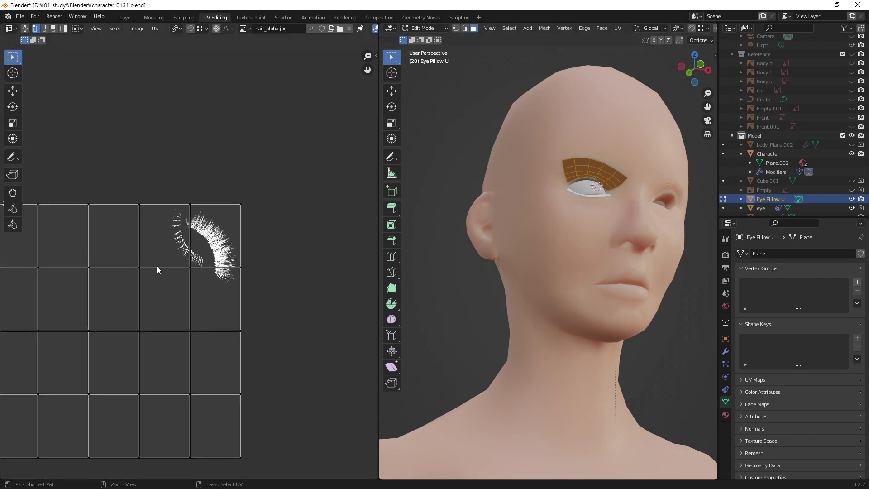
{"action": "middle_click_drag", "start_coordinate": [192, 246], "coordinate": [234, 246]}
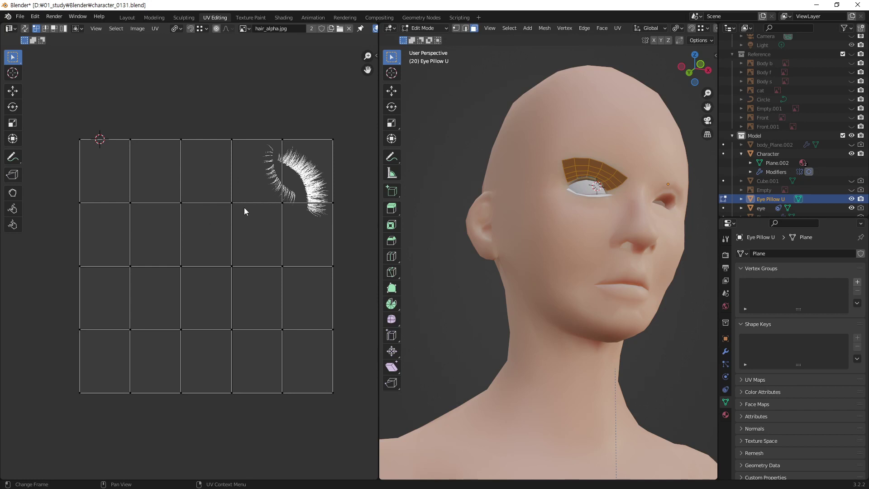
{"action": "key", "text": "shift+s"}
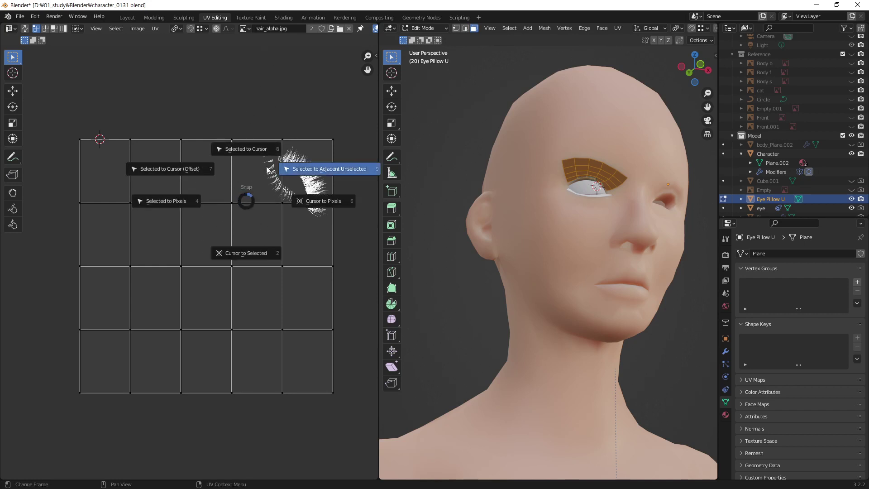
{"action": "left_click", "coordinate": [189, 263]}
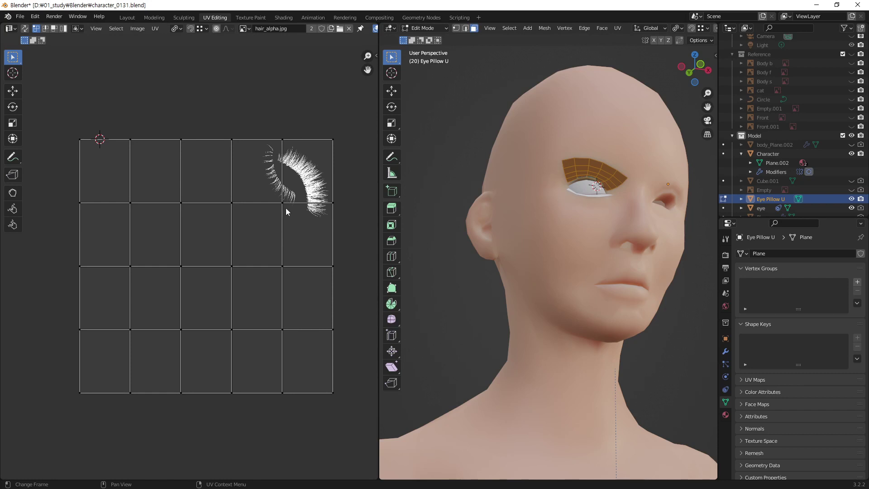
{"action": "key", "text": "a"}
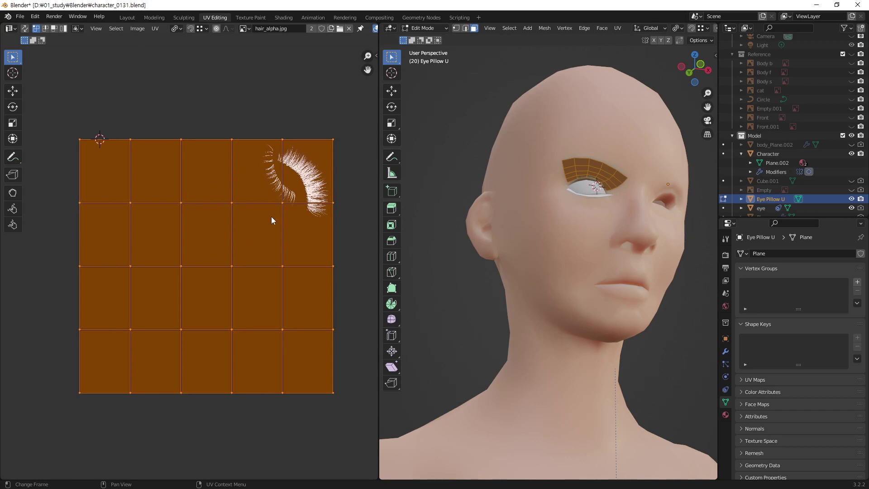
Step: Unwrap the strip's UVs from the UV context menu into a curved band, then deselect
{"action": "right_click", "coordinate": [242, 186]}
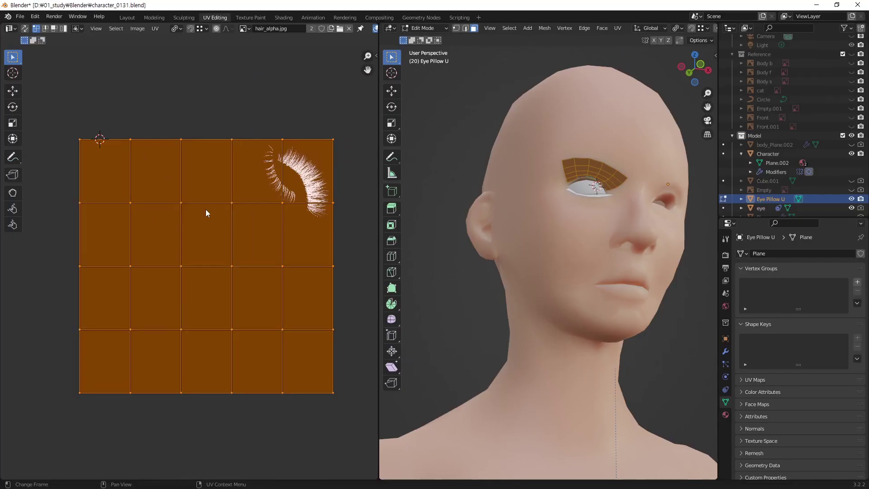
{"action": "right_click", "coordinate": [206, 210]}
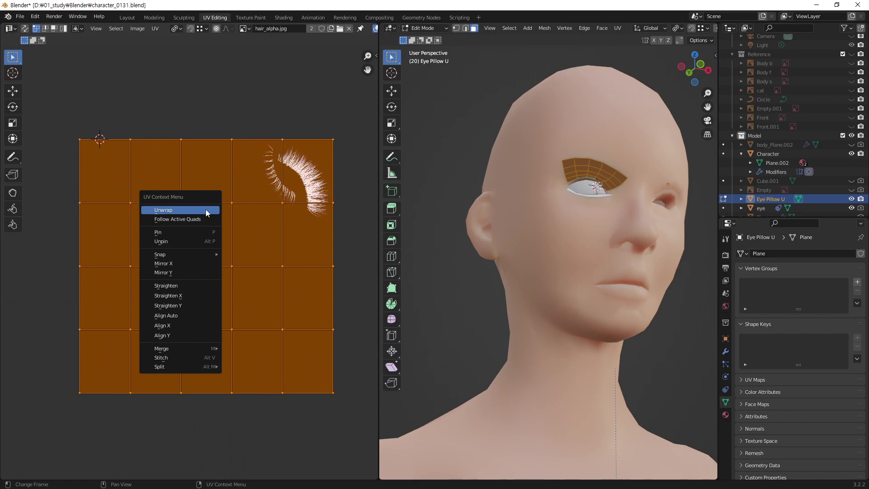
{"action": "left_click", "coordinate": [206, 211]}
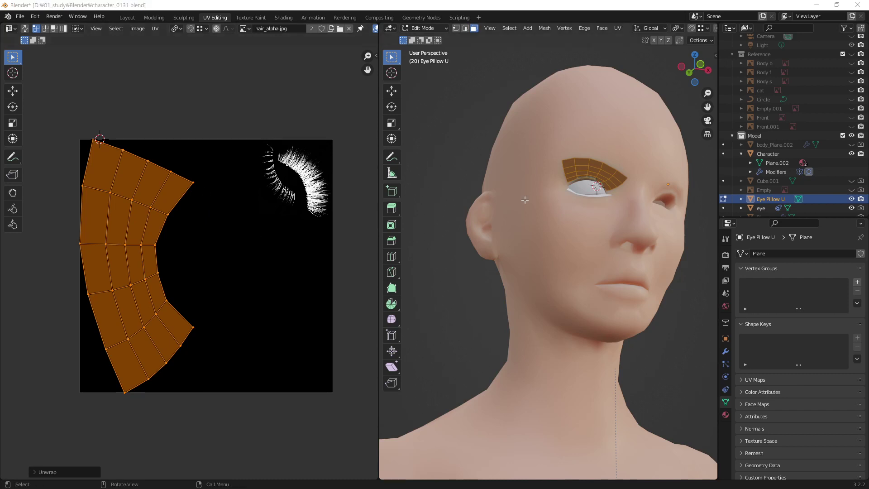
{"action": "key", "text": "alt+a"}
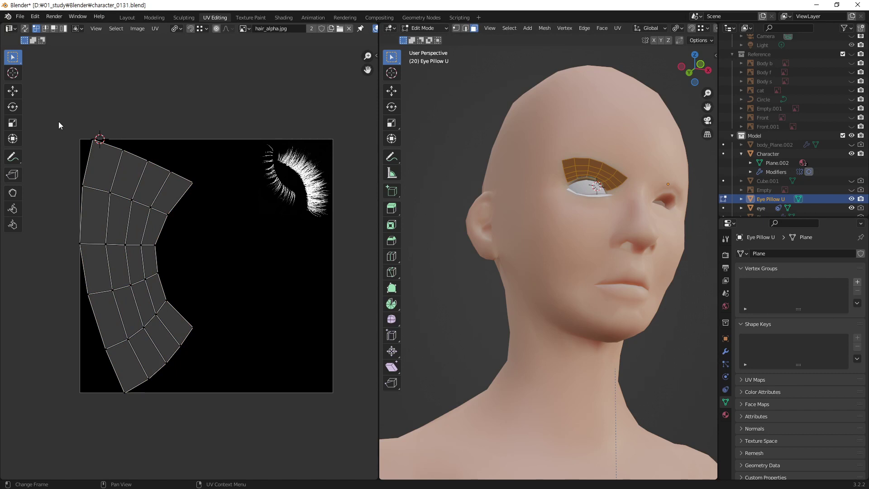
Step: Box-select the curved UV island and rotate it around the 2D cursor to match the lashes
{"action": "left_click_drag", "start_coordinate": [64, 112], "coordinate": [205, 401]}
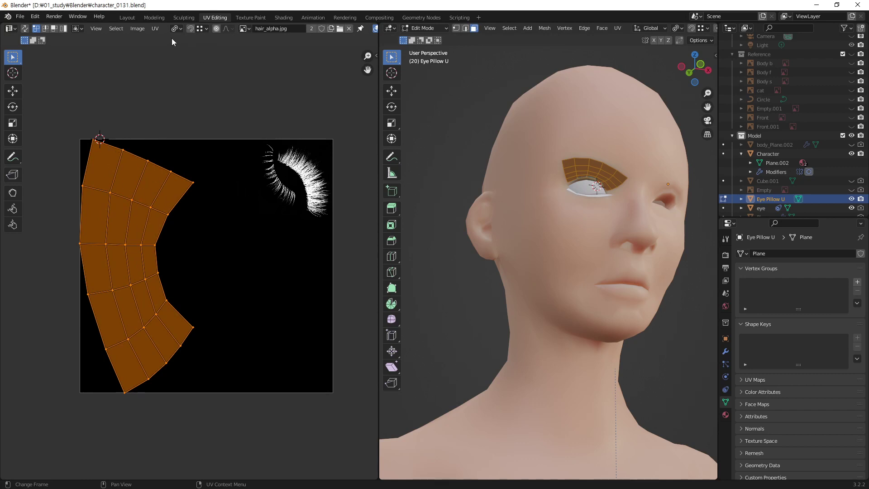
{"action": "left_click", "coordinate": [178, 28]}
{"action": "key", "text": "r"}
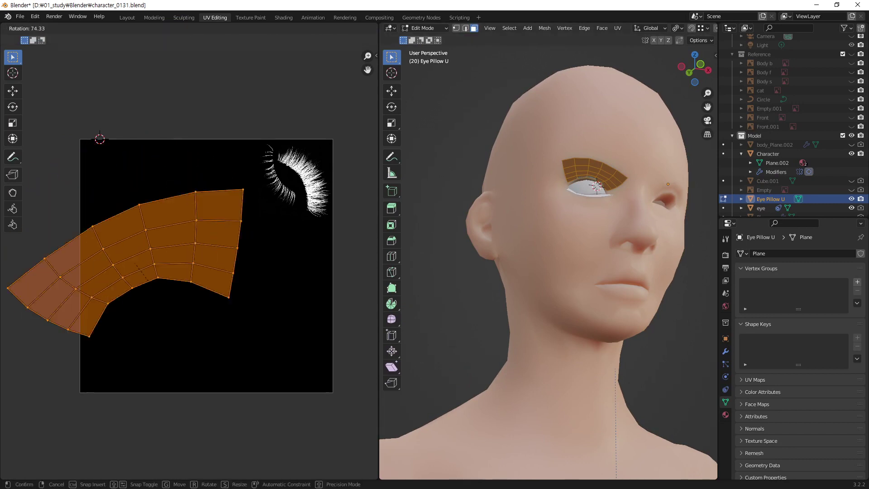
{"action": "left_click", "coordinate": [92, 312]}
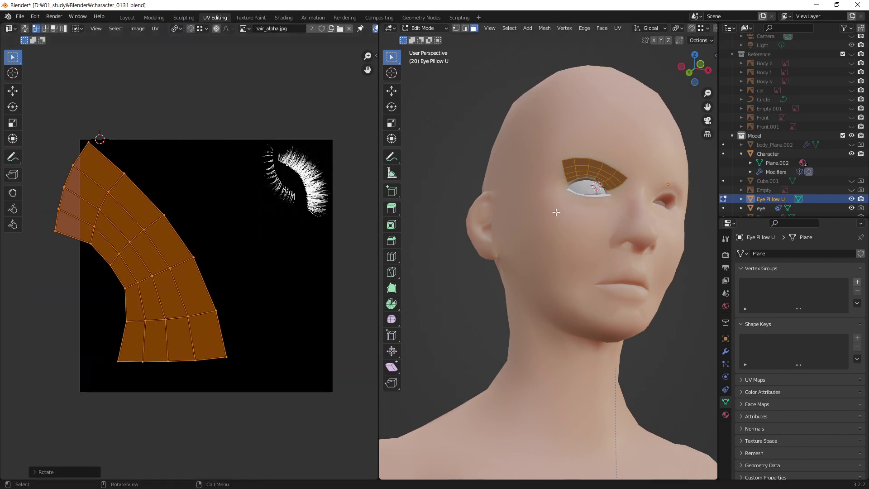
{"action": "middle_click_drag", "start_coordinate": [620, 187], "coordinate": [591, 167]}
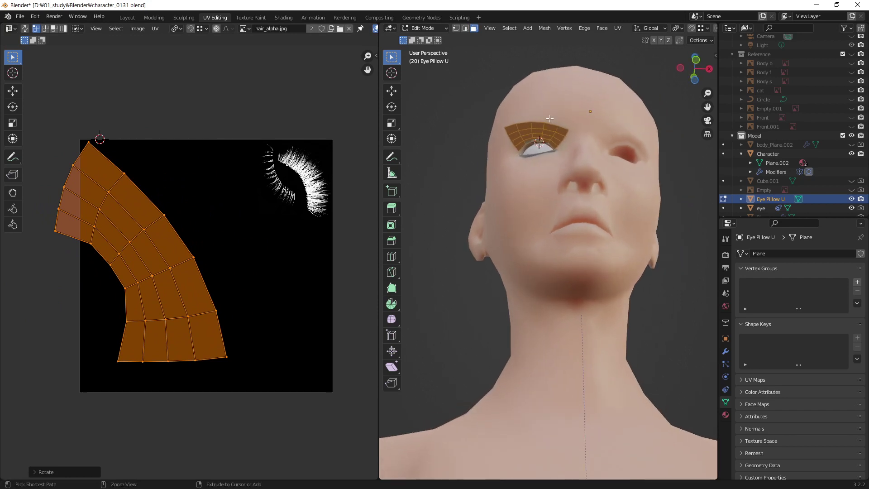
{"action": "middle_click_drag", "start_coordinate": [549, 118], "coordinate": [606, 230], "text": "ctrl"}
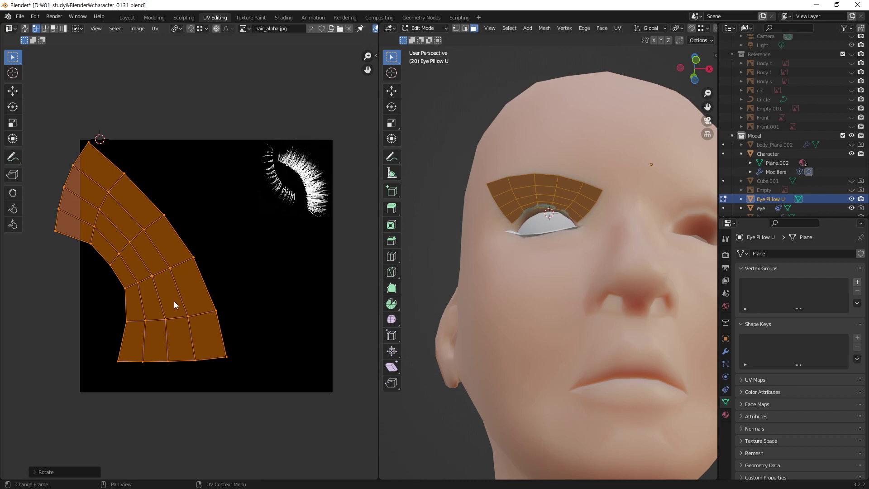
Step: Move the UV island onto the top-right eyelash strip and scale it down to lash size
{"action": "key", "text": "g"}
{"action": "left_click", "coordinate": [334, 226]}
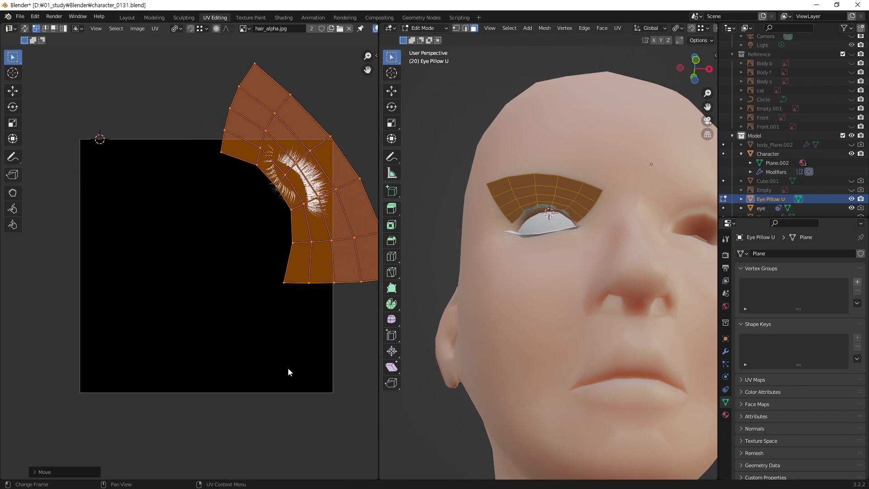
{"action": "key", "text": "s"}
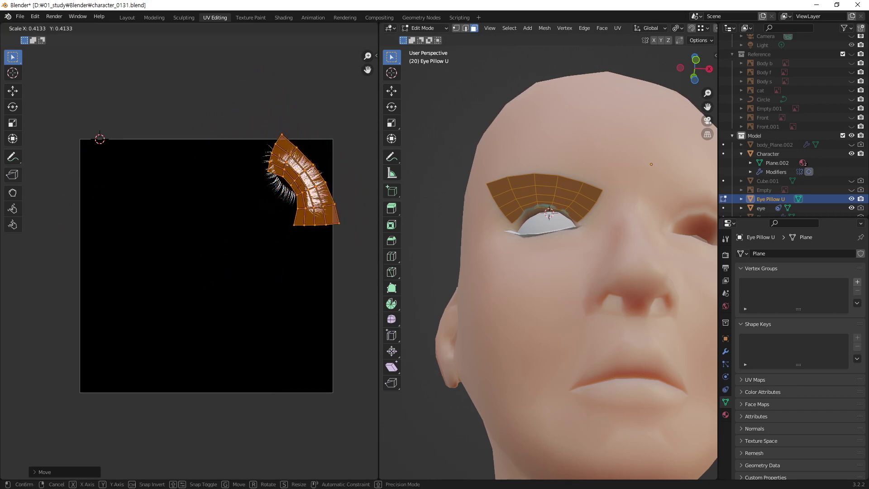
{"action": "left_click", "coordinate": [243, 214]}
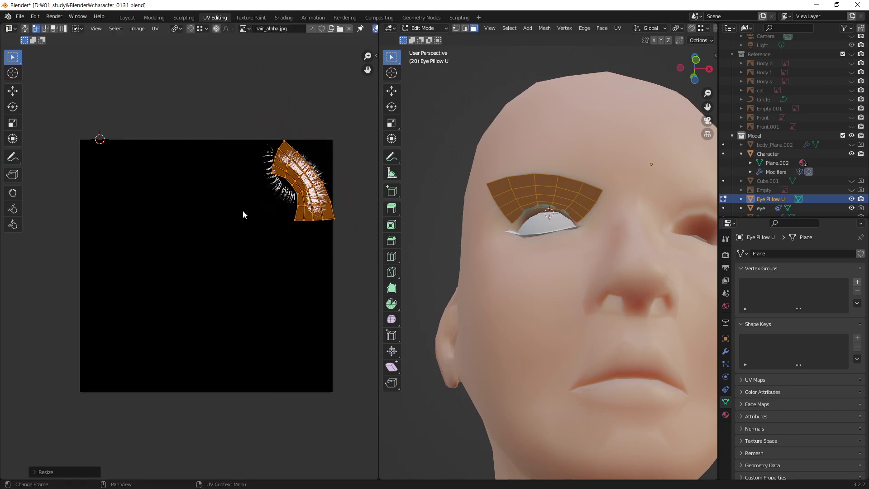
{"action": "middle_click_drag", "start_coordinate": [301, 181], "coordinate": [245, 275]}
{"action": "scroll", "coordinate": [301, 181], "scroll_direction": "up", "scroll_amount": 3}
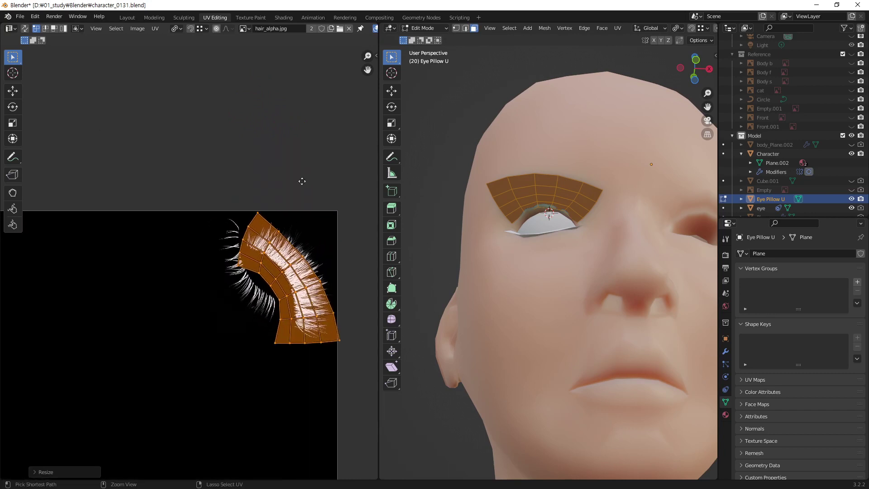
{"action": "mouse_move", "coordinate": [525, 247]}
{"action": "middle_mouse_down"}
{"action": "mouse_move", "coordinate": [620, 304]}
{"action": "mouse_move", "coordinate": [616, 265]}
{"action": "mouse_move", "coordinate": [536, 208]}
{"action": "mouse_move", "coordinate": [528, 272]}
{"action": "mouse_move", "coordinate": [558, 332]}
{"action": "mouse_move", "coordinate": [536, 333]}
{"action": "mouse_move", "coordinate": [582, 291]}
{"action": "mouse_move", "coordinate": [613, 283]}
{"action": "mouse_move", "coordinate": [641, 408]}
{"action": "middle_mouse_up"}
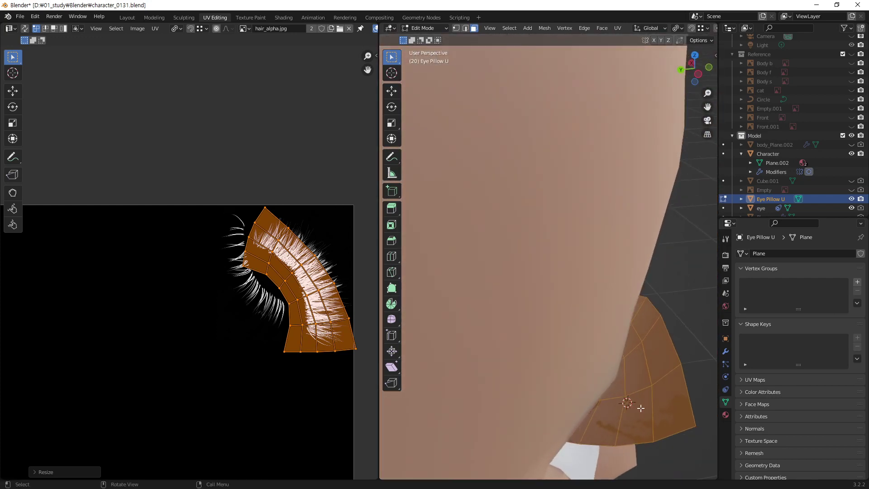
{"action": "mouse_move", "coordinate": [235, 194]}
{"action": "middle_mouse_down", "text": "ctrl"}
{"action": "mouse_move", "coordinate": [371, 113]}
{"action": "mouse_move", "coordinate": [317, 227]}
{"action": "middle_mouse_up", "text": "ctrl"}
{"action": "scroll", "coordinate": [280, 309], "scroll_direction": "up", "scroll_amount": 2}
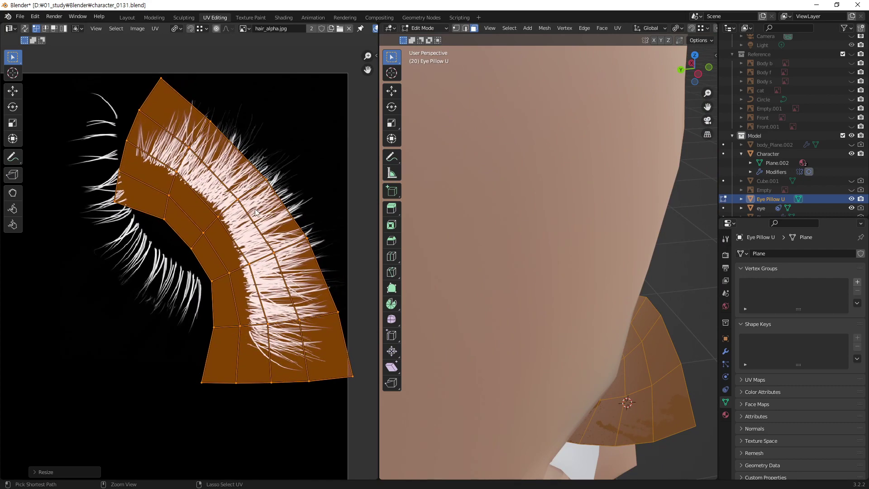
Step: Reposition and slightly enlarge the UV island over the lashes
{"action": "key", "text": "g"}
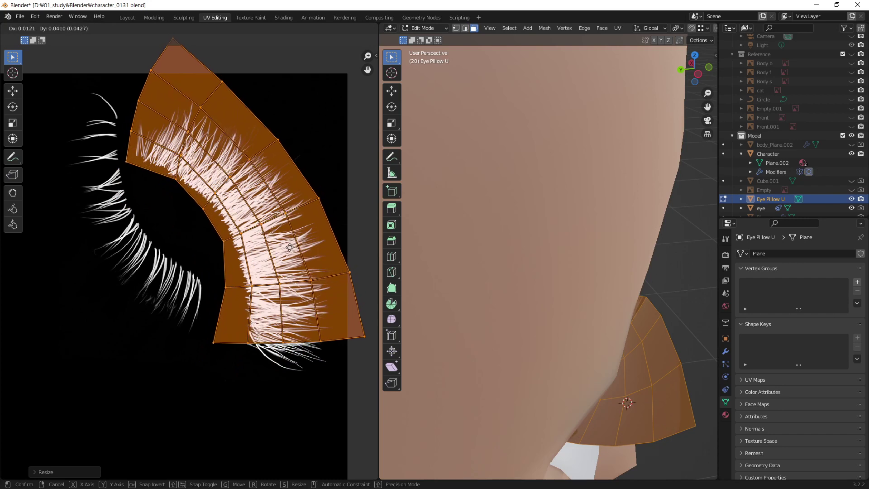
{"action": "left_click", "coordinate": [294, 259]}
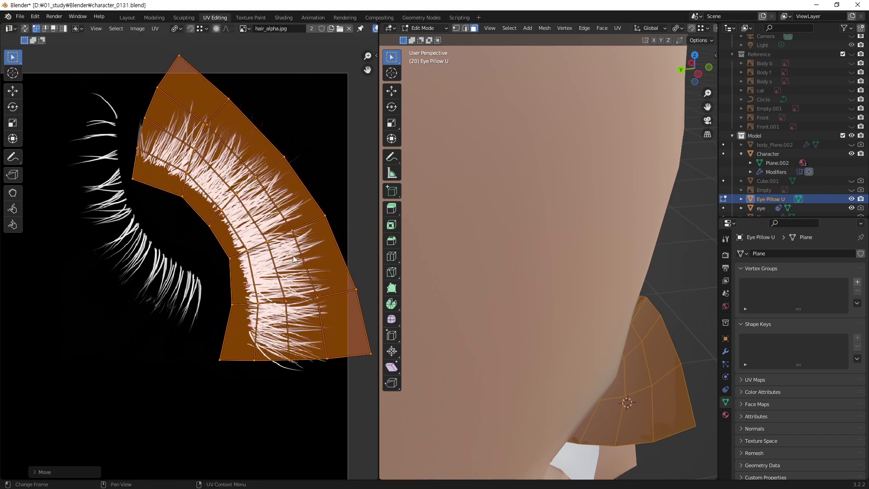
{"action": "key", "text": "s"}
{"action": "left_click", "coordinate": [269, 229]}
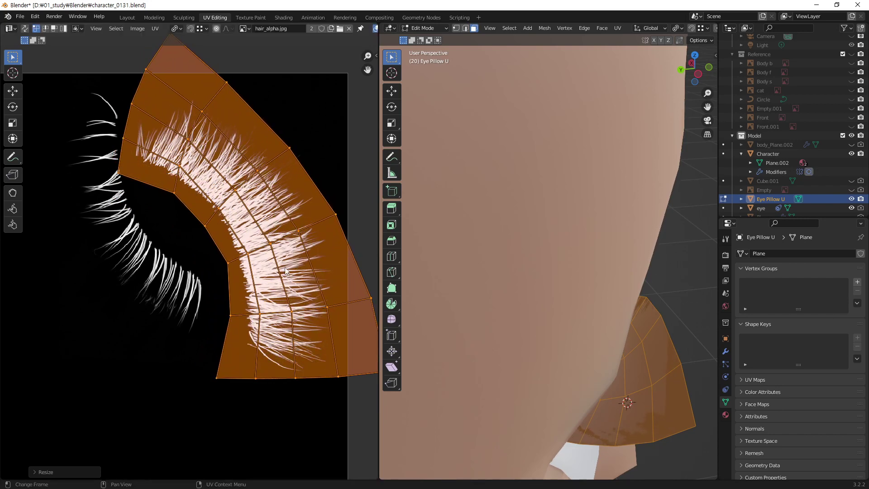
{"action": "key", "text": "g"}
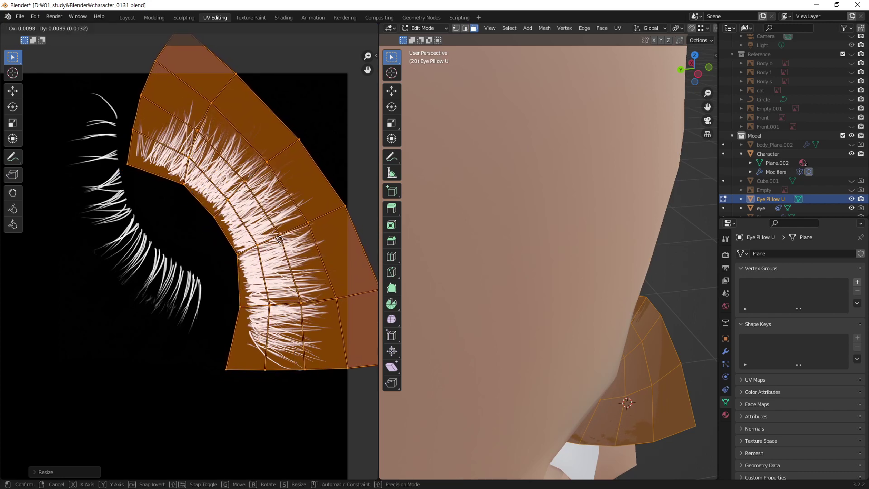
{"action": "left_click", "coordinate": [282, 242]}
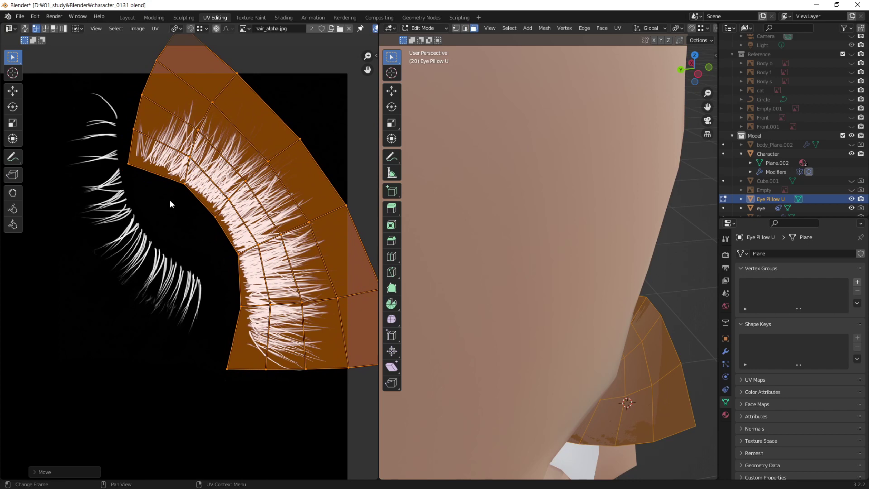
Step: Nudge the island's upper corner and inner-edge vertices onto the lash curve
{"action": "left_click", "coordinate": [128, 164]}
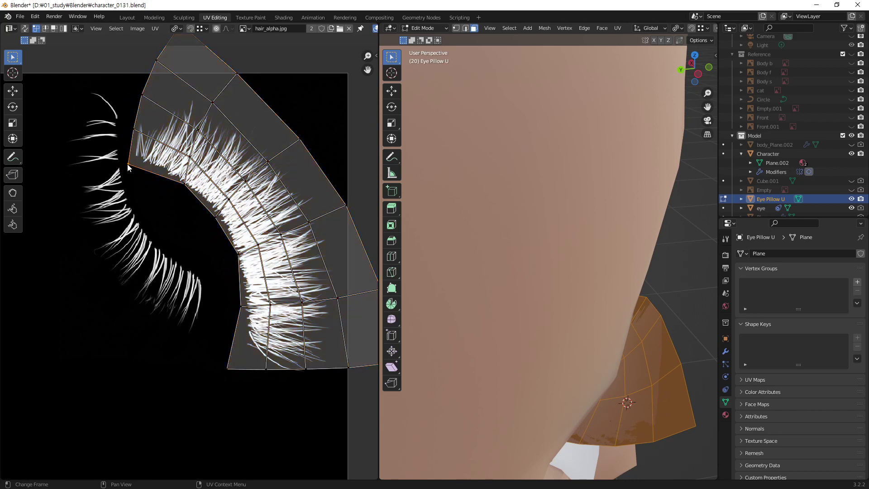
{"action": "key", "text": "g"}
{"action": "left_click", "coordinate": [156, 194]}
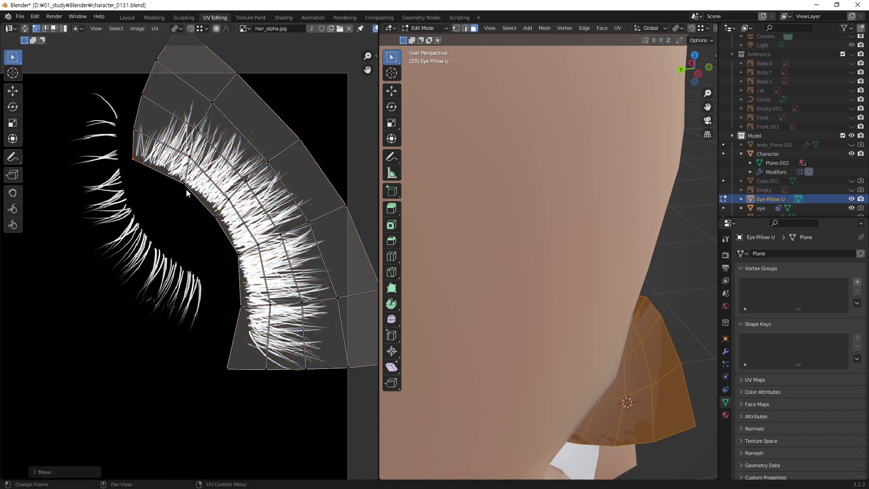
{"action": "key", "text": "g"}
{"action": "left_click", "coordinate": [183, 193]}
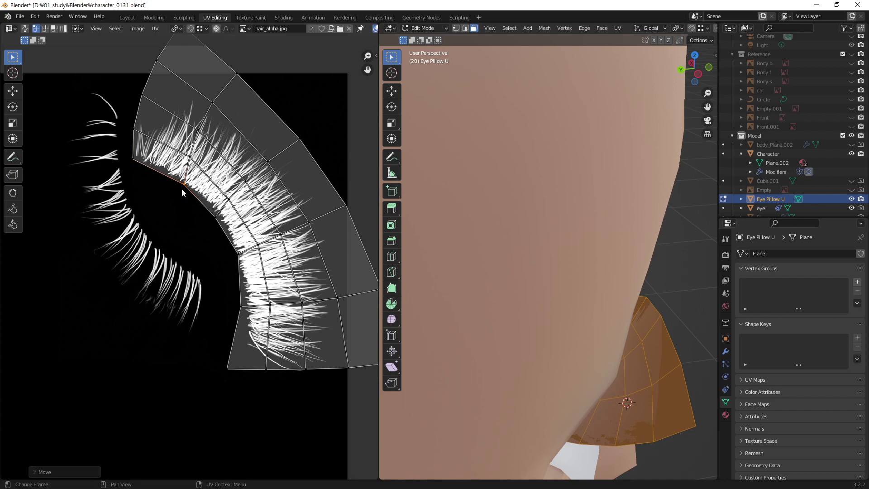
{"action": "left_click", "coordinate": [217, 220]}
{"action": "key", "text": "g"}
{"action": "left_click", "coordinate": [237, 262]}
{"action": "key", "text": "g"}
{"action": "left_click", "coordinate": [234, 267]}
{"action": "left_click", "coordinate": [241, 307]}
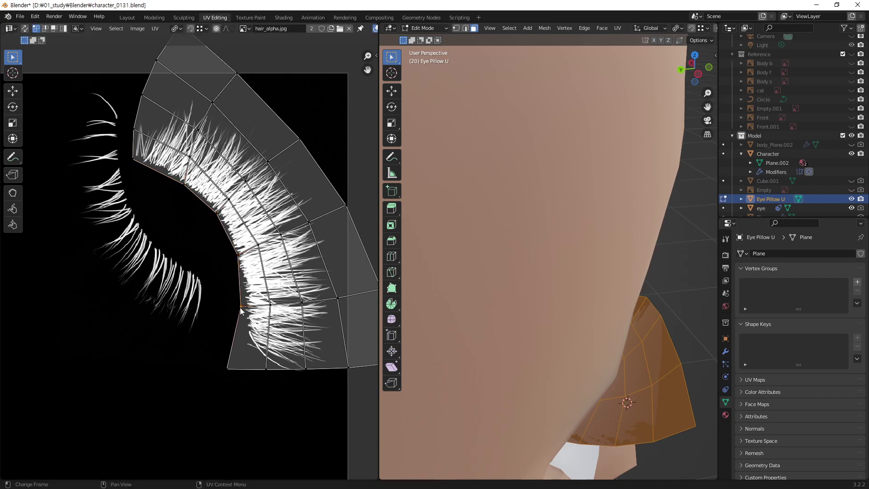
{"action": "key", "text": "g"}
{"action": "left_click", "coordinate": [244, 309]}
Step: Move the bottom-left corner and bottom-edge vertices to hug the lash texture
{"action": "left_click", "coordinate": [228, 368]}
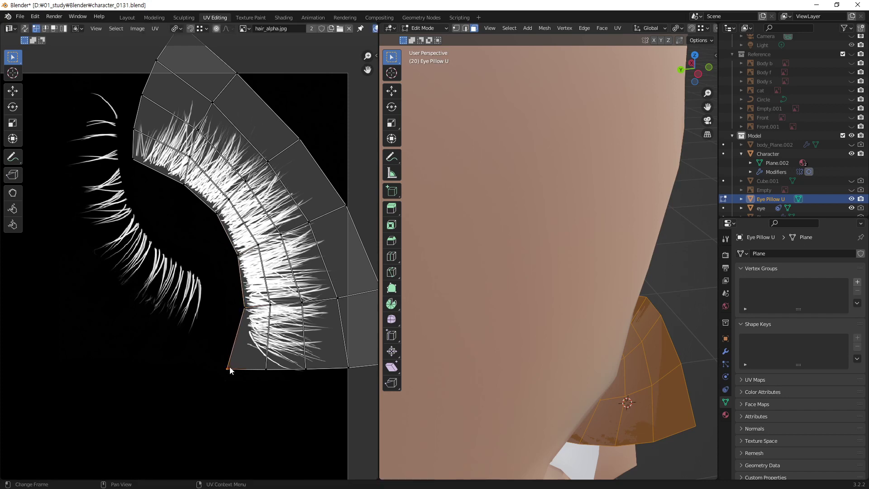
{"action": "key", "text": "g"}
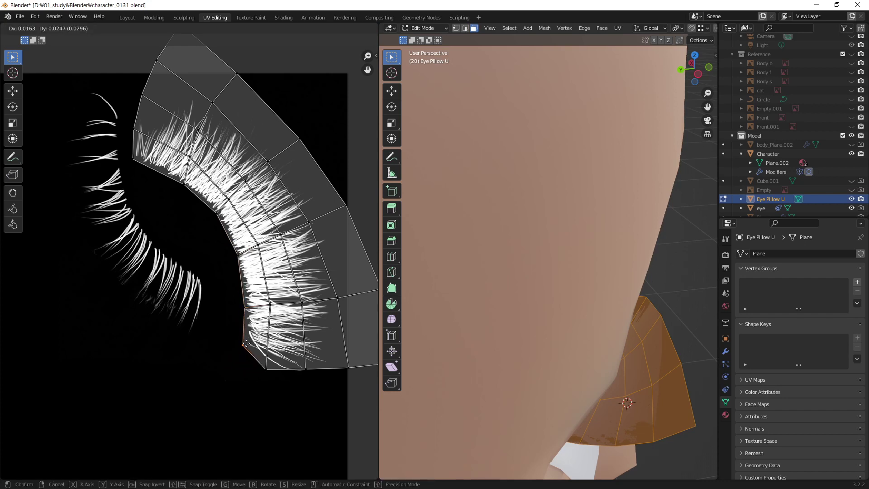
{"action": "left_click", "coordinate": [246, 344]}
{"action": "key", "text": "g"}
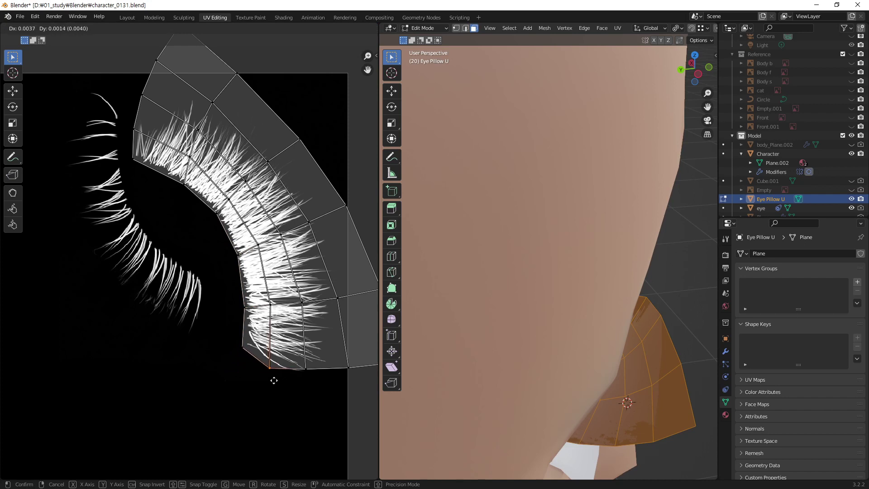
{"action": "left_click", "coordinate": [274, 380]}
{"action": "left_click", "coordinate": [307, 377]}
{"action": "key", "text": "g"}
{"action": "left_click", "coordinate": [311, 389]}
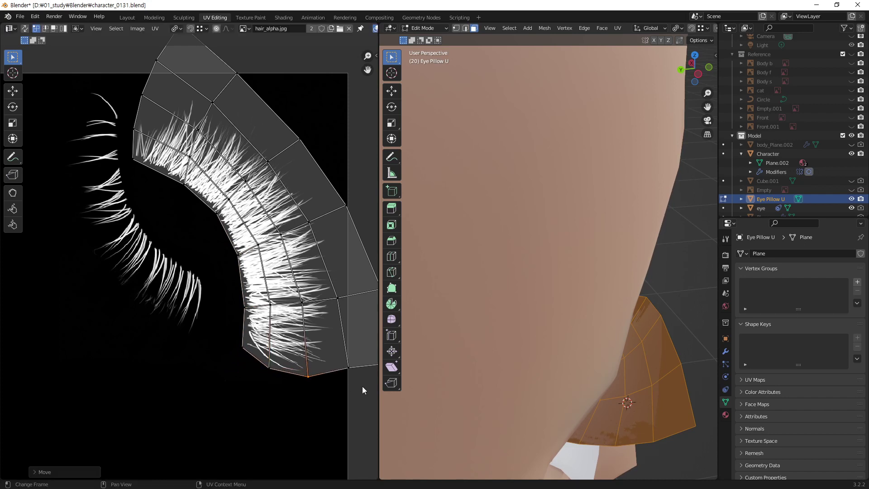
{"action": "left_click", "coordinate": [346, 372]}
{"action": "key", "text": "g"}
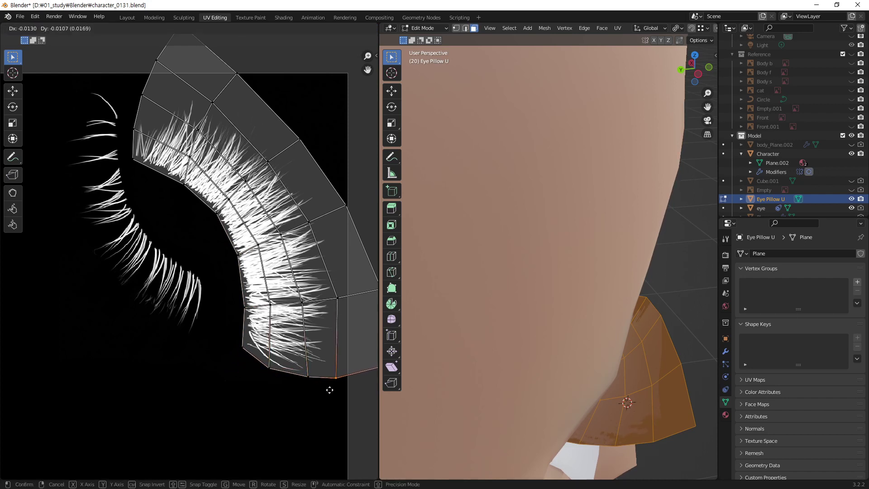
{"action": "left_click", "coordinate": [328, 388]}
Step: Shift the upper right-edge vertex slightly right, then select the whole island
{"action": "left_click", "coordinate": [334, 299]}
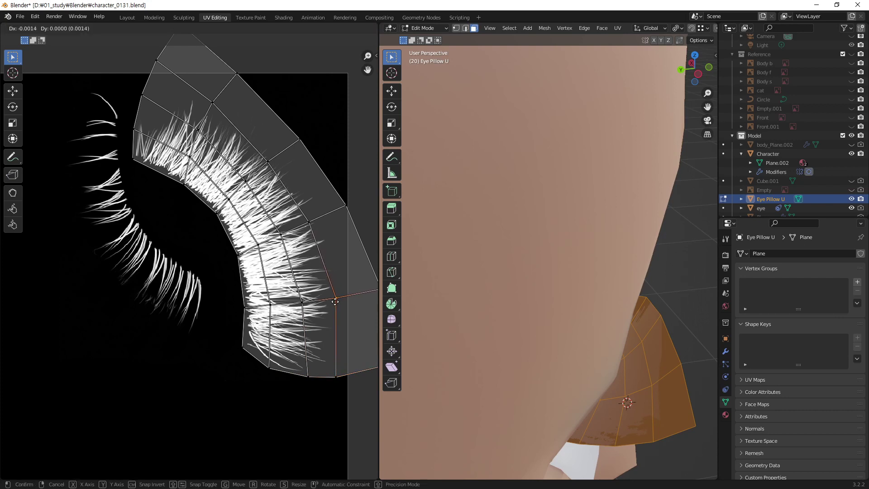
{"action": "left_click", "coordinate": [311, 221]}
{"action": "key", "text": "g"}
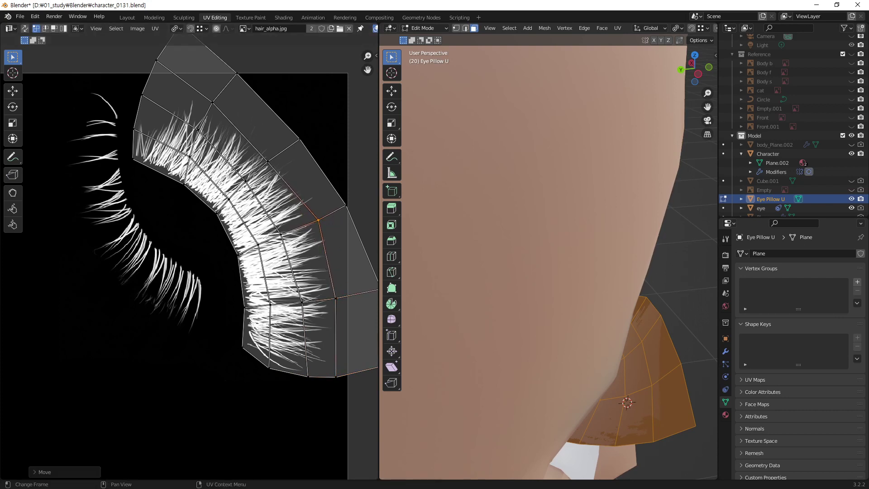
{"action": "scroll", "coordinate": [270, 163], "scroll_direction": "down", "scroll_amount": 1}
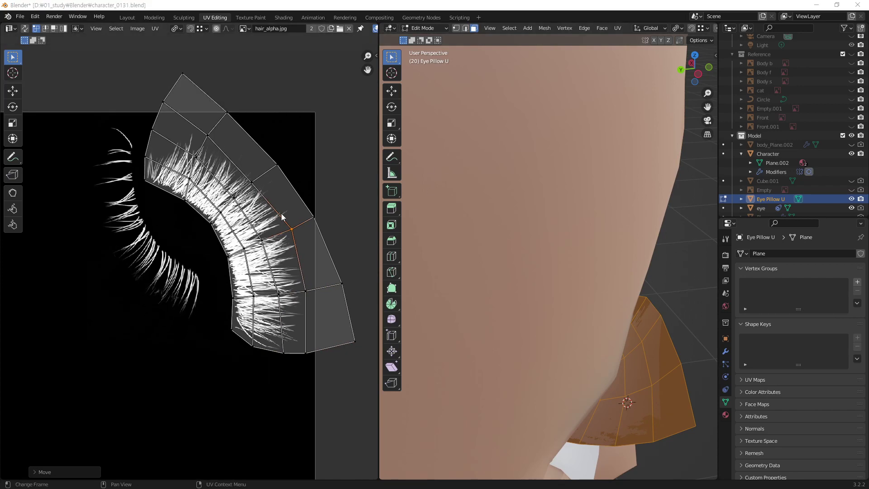
{"action": "key", "text": "a"}
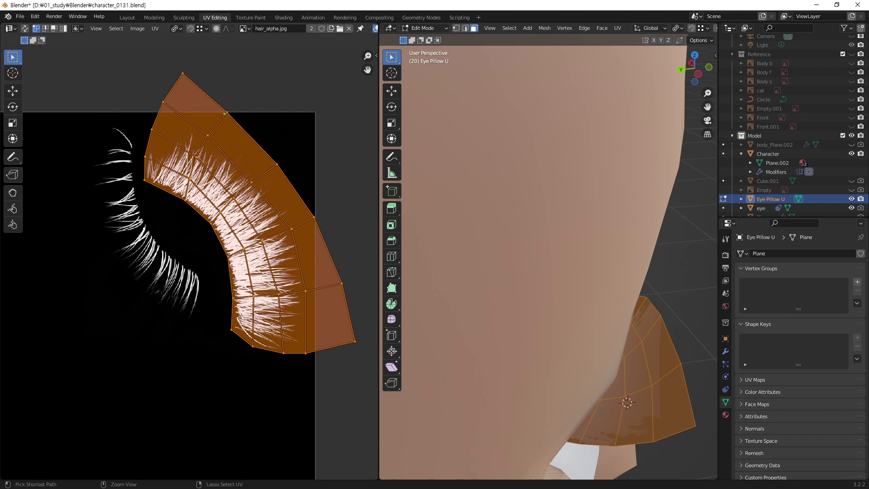
{"action": "mouse_move", "coordinate": [224, 124]}
{"action": "left_mouse_down"}
{"action": "mouse_move", "coordinate": [115, 132]}
{"action": "mouse_move", "coordinate": [258, 133]}
{"action": "left_mouse_up"}
{"action": "mouse_move", "coordinate": [356, 333]}
{"action": "left_mouse_down"}
{"action": "mouse_move", "coordinate": [213, 344]}
{"action": "mouse_move", "coordinate": [270, 289]}
{"action": "mouse_move", "coordinate": [356, 357]}
{"action": "left_mouse_up"}
{"action": "key", "text": "Escape"}
{"action": "left_click_drag", "start_coordinate": [42, 293], "coordinate": [362, 292]}
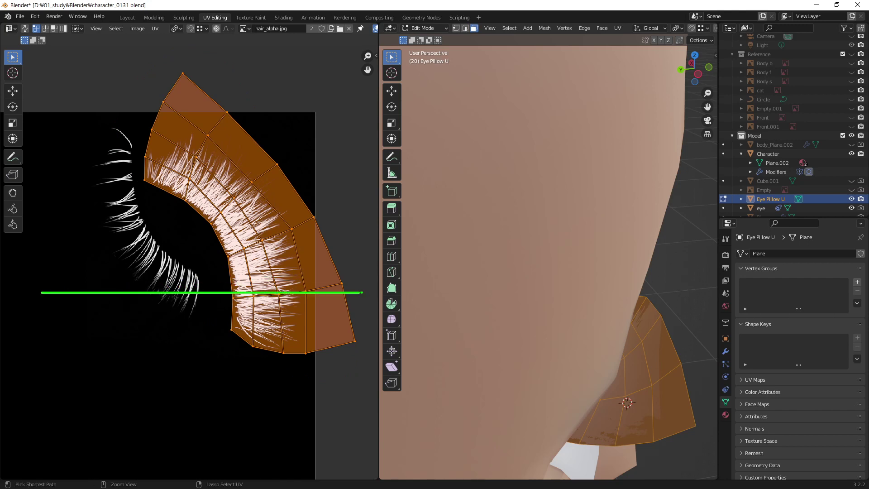
{"action": "left_click_drag", "start_coordinate": [204, 66], "coordinate": [194, 453]}
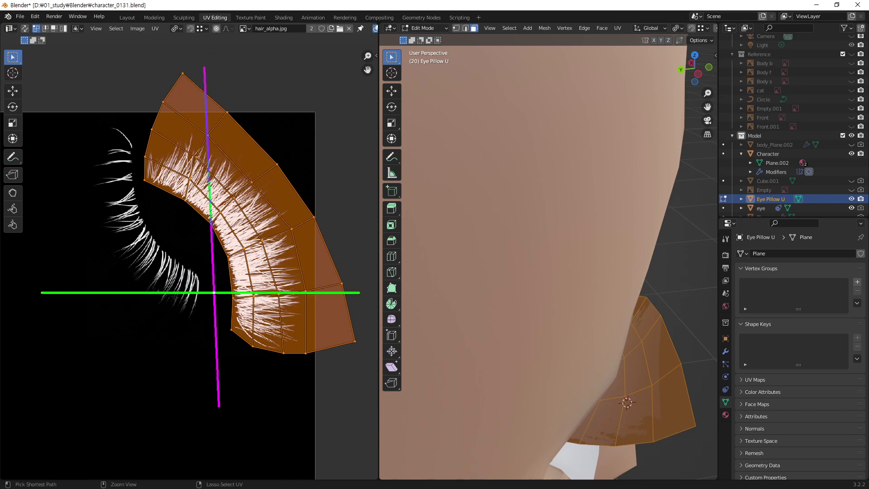
{"action": "key", "text": "Escape"}
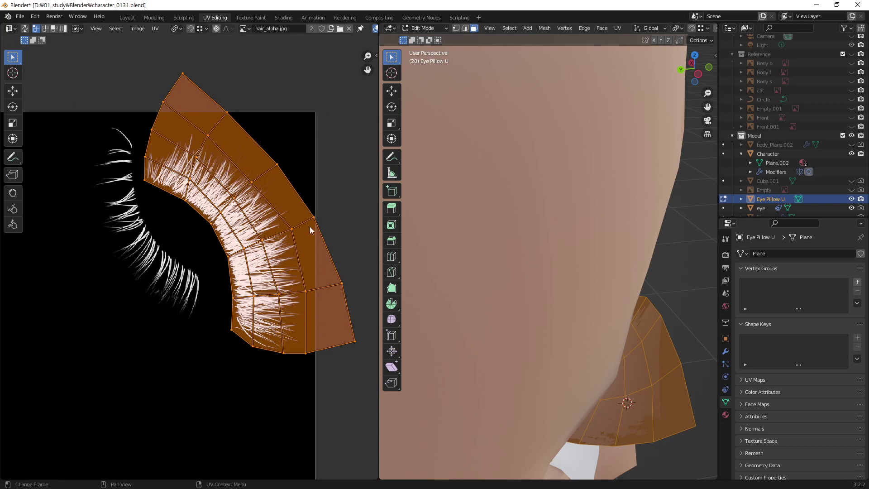
{"action": "key", "text": "s"}
{"action": "key", "text": "y"}
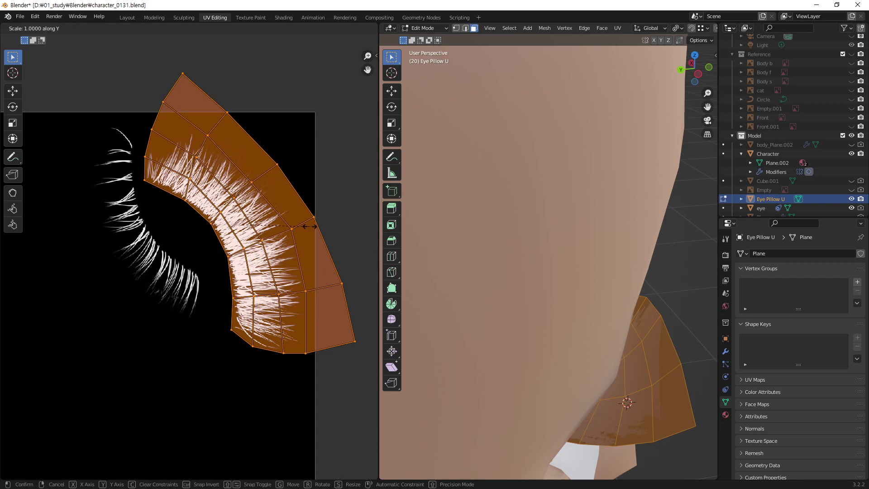
{"action": "type", "text": "-1"}
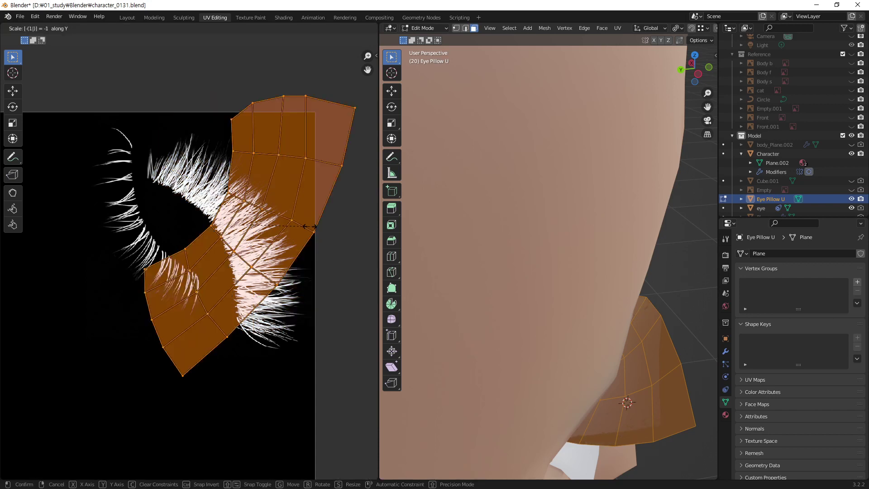
{"action": "key", "text": "Return"}
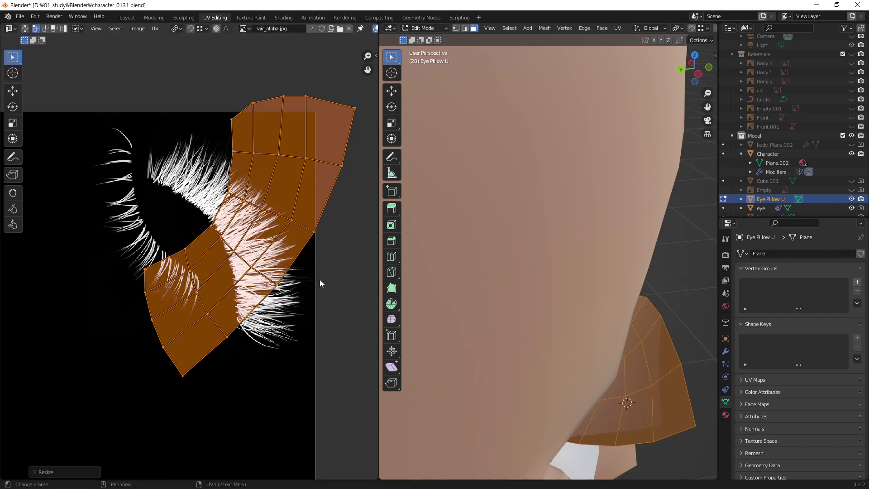
{"action": "key", "text": "ctrl+z"}
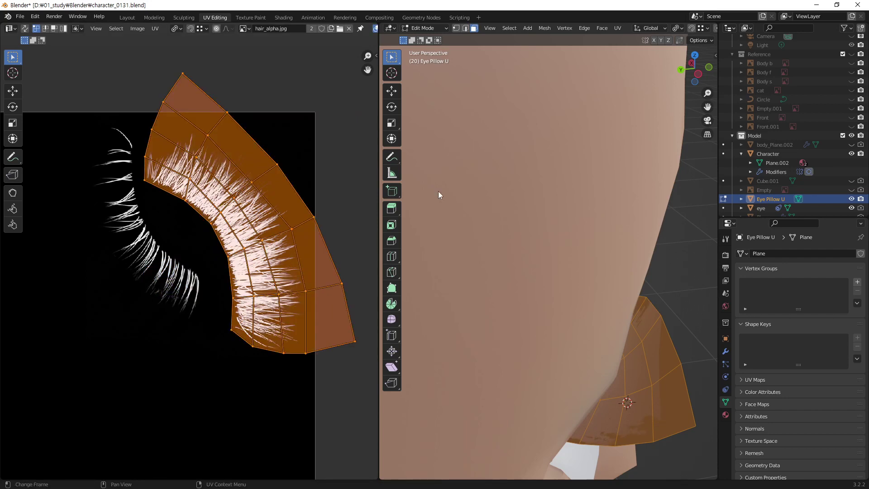
Step: Pull the bottom-edge and bottom corner UV vertices of the eyelid strip inward along the lashes
{"action": "mouse_move", "coordinate": [656, 371]}
{"action": "middle_mouse_down"}
{"action": "mouse_move", "coordinate": [567, 302]}
{"action": "mouse_move", "coordinate": [585, 305]}
{"action": "middle_mouse_up"}
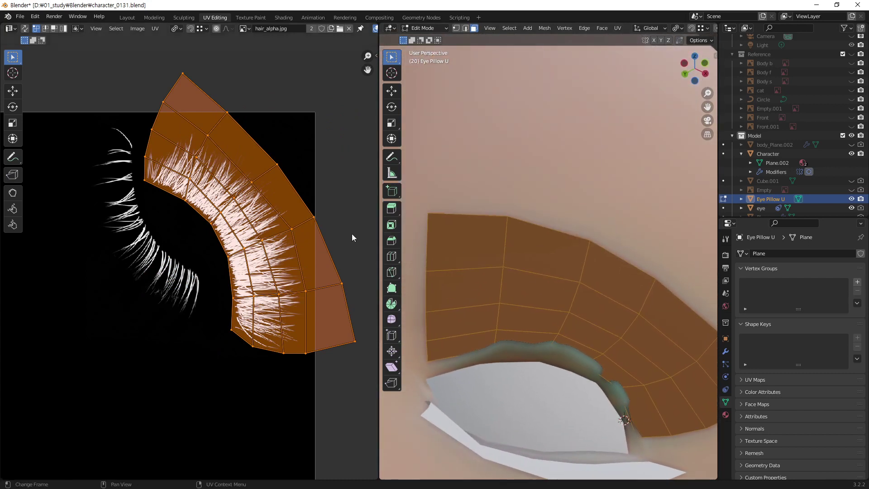
{"action": "left_click", "coordinate": [279, 353]}
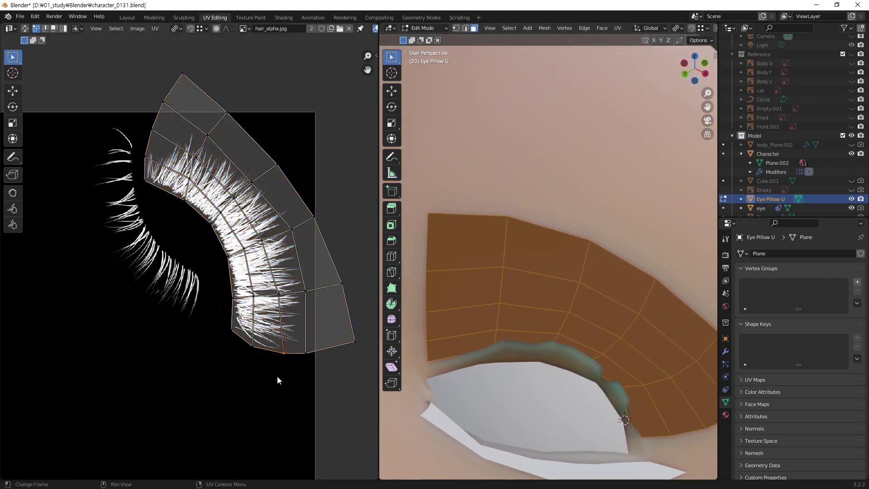
{"action": "key", "text": "g"}
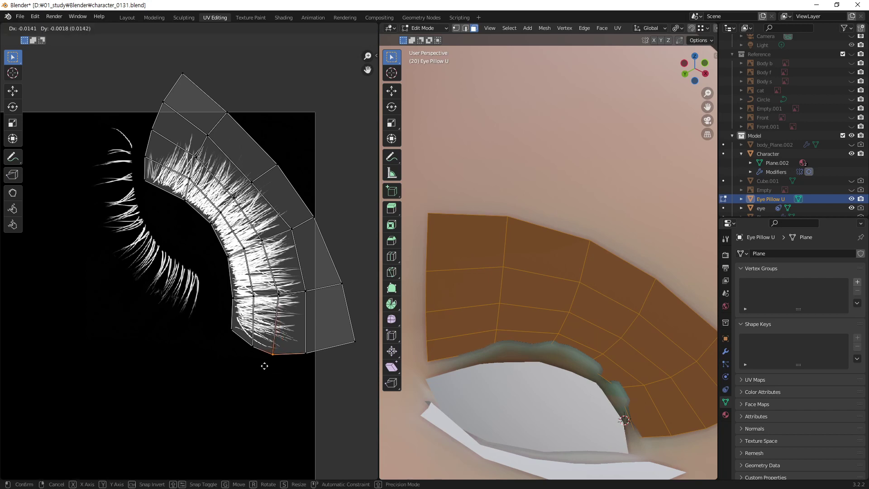
{"action": "left_click", "coordinate": [257, 346]}
{"action": "key", "text": "g"}
{"action": "left_click", "coordinate": [246, 350]}
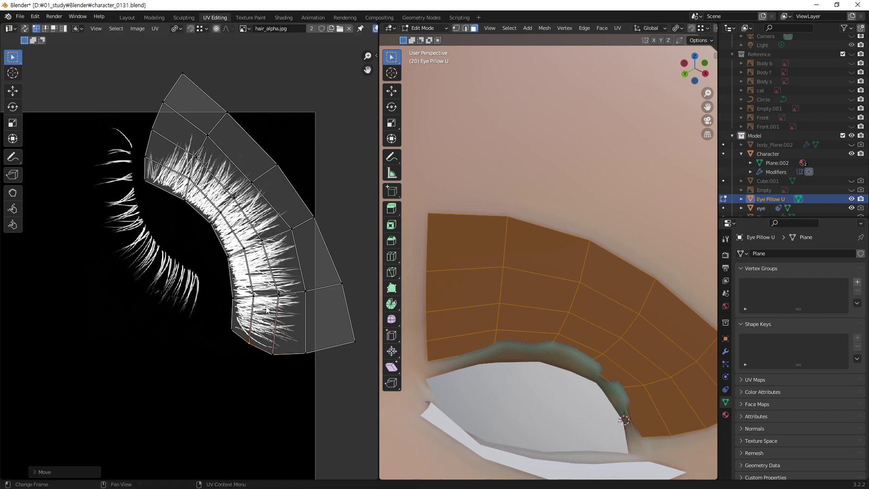
{"action": "left_click", "coordinate": [304, 353]}
{"action": "key", "text": "g"}
{"action": "left_click", "coordinate": [282, 364]}
{"action": "left_click", "coordinate": [353, 345]}
{"action": "key", "text": "g"}
{"action": "left_click", "coordinate": [299, 372]}
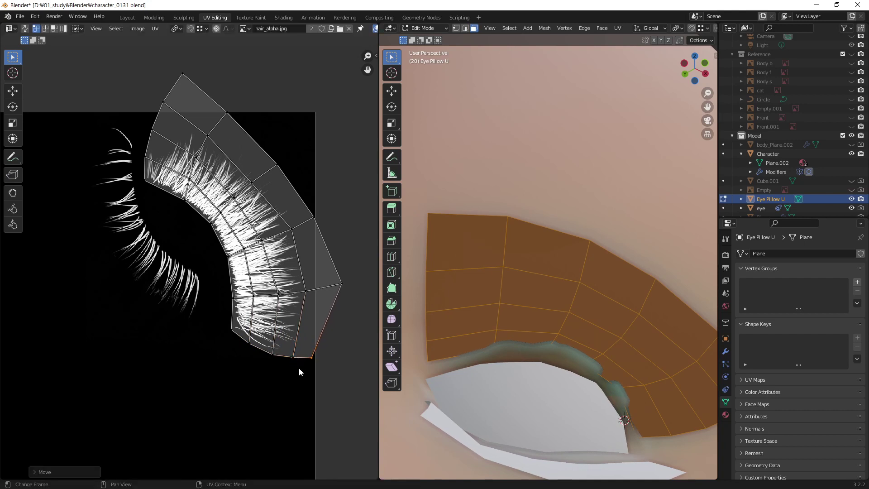
Step: Move the lower-right, middle-right and right-tip UV vertices left toward the lashes
{"action": "left_click", "coordinate": [277, 294]}
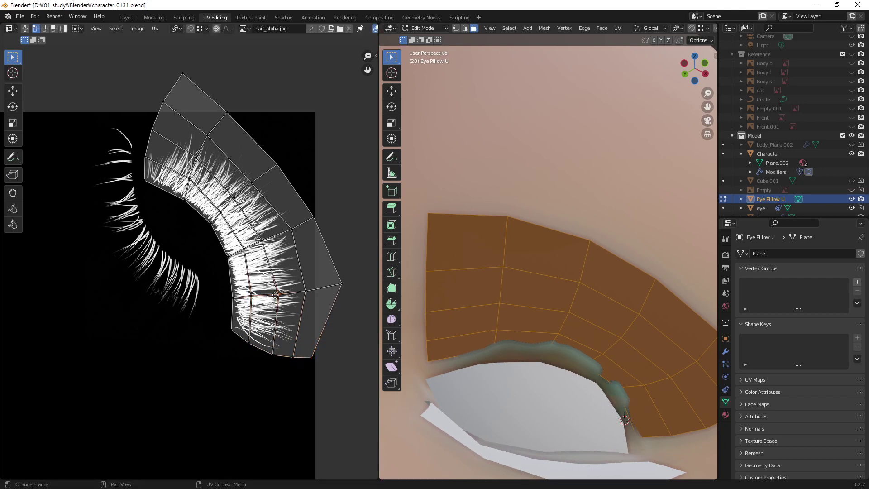
{"action": "key", "text": "g"}
{"action": "left_click", "coordinate": [270, 295]}
{"action": "left_click", "coordinate": [305, 291]}
{"action": "key", "text": "g"}
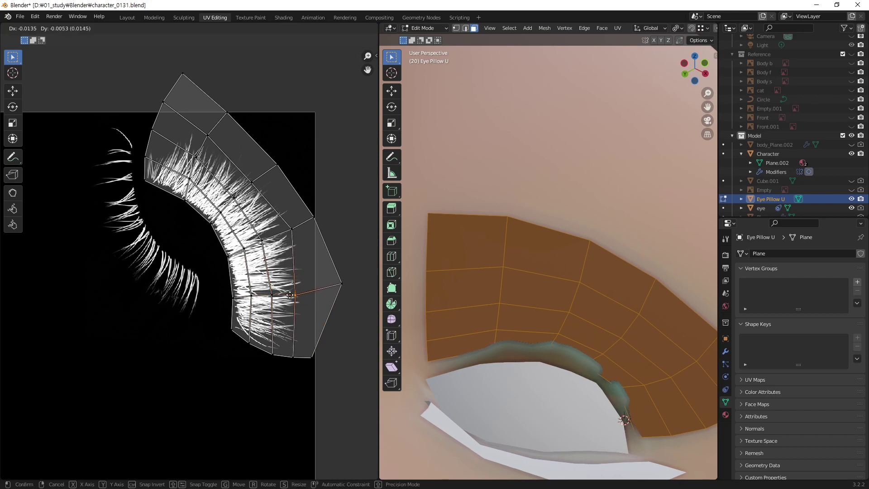
{"action": "left_click", "coordinate": [288, 296]}
{"action": "left_click", "coordinate": [338, 286]}
{"action": "key", "text": "g"}
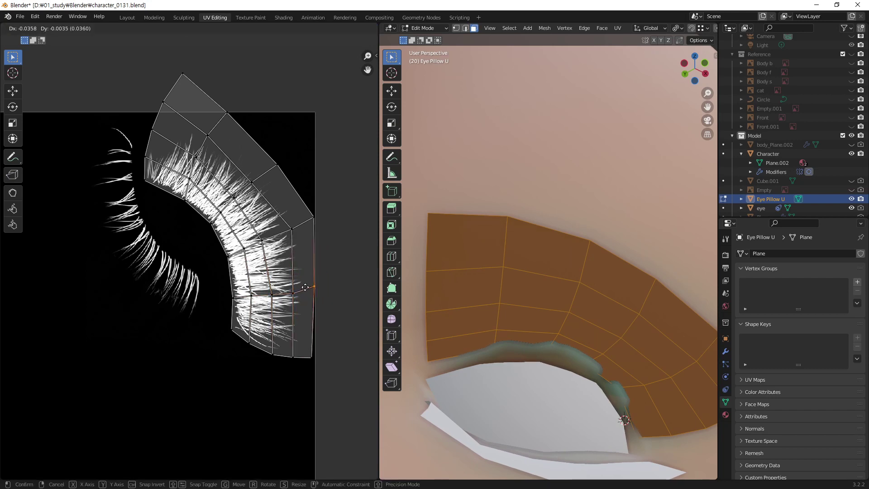
{"action": "left_click", "coordinate": [304, 294]}
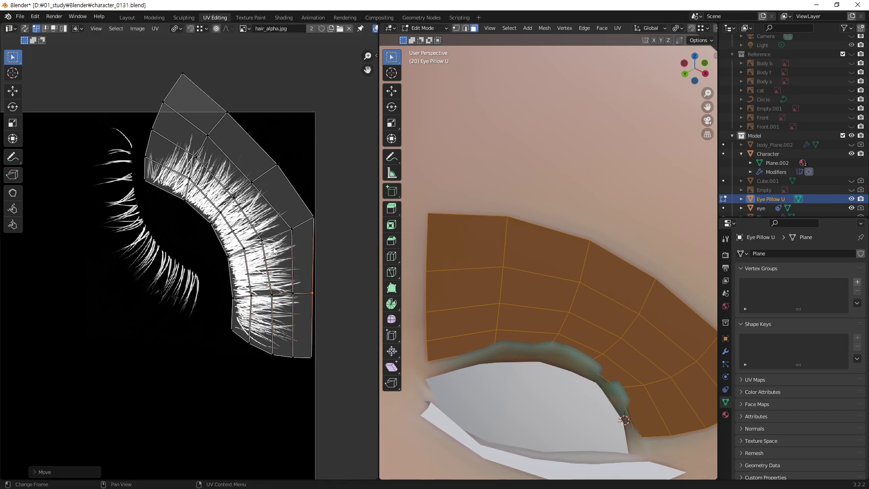
Step: Nudge the middle, inner and upper right-tip vertices down and left onto the lash line
{"action": "left_click", "coordinate": [248, 252]}
{"action": "key", "text": "g"}
{"action": "left_click", "coordinate": [263, 243]}
{"action": "key", "text": "g"}
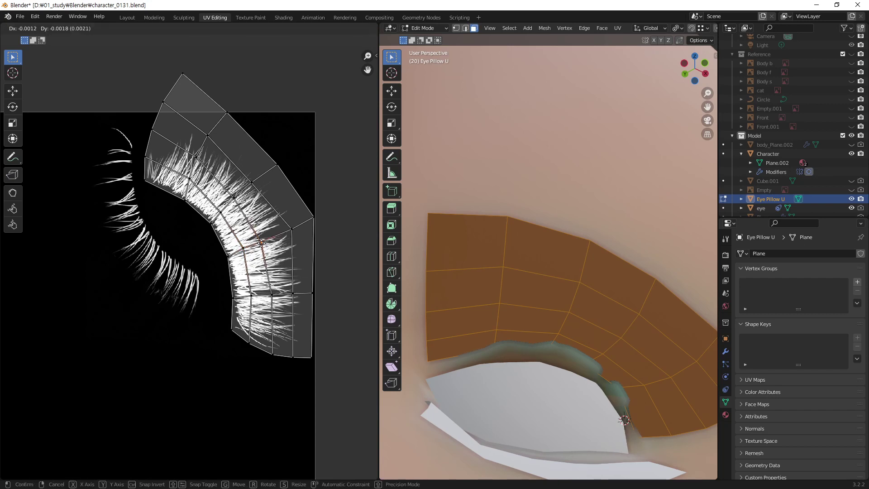
{"action": "left_click", "coordinate": [290, 233]}
{"action": "key", "text": "g"}
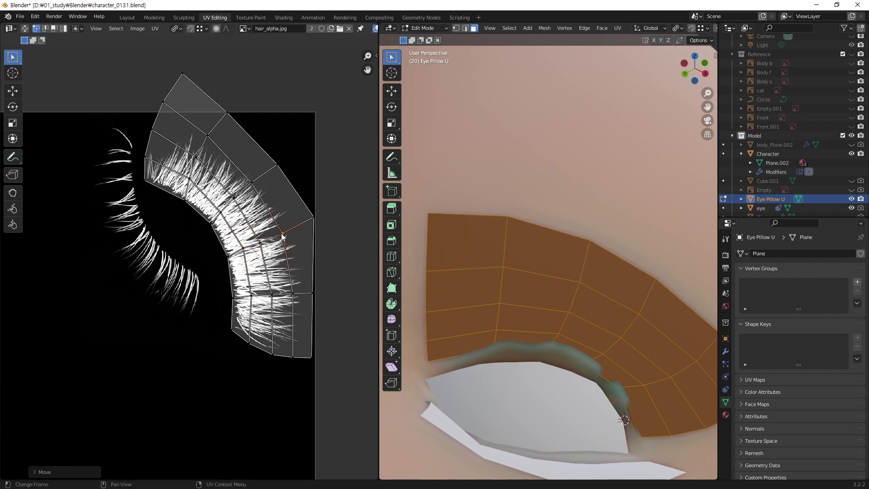
{"action": "left_click", "coordinate": [314, 221]}
{"action": "key", "text": "g"}
{"action": "left_click", "coordinate": [304, 225]}
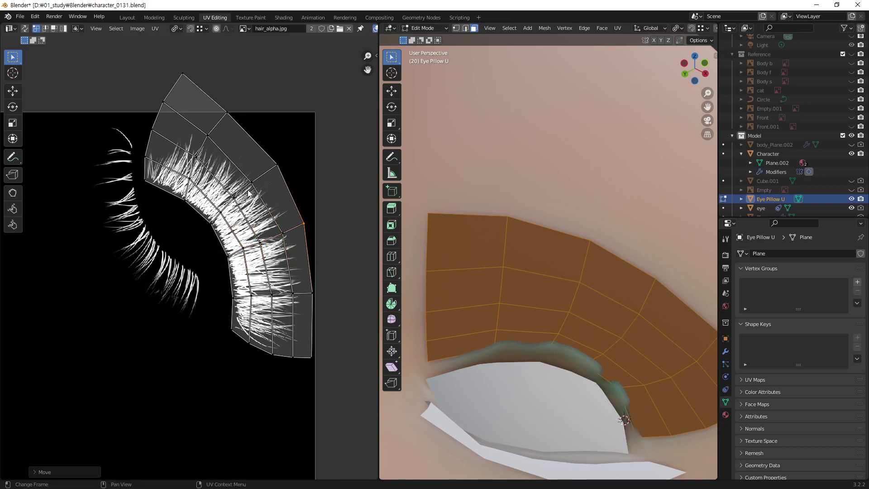
{"action": "left_click", "coordinate": [278, 168]}
{"action": "key", "text": "g"}
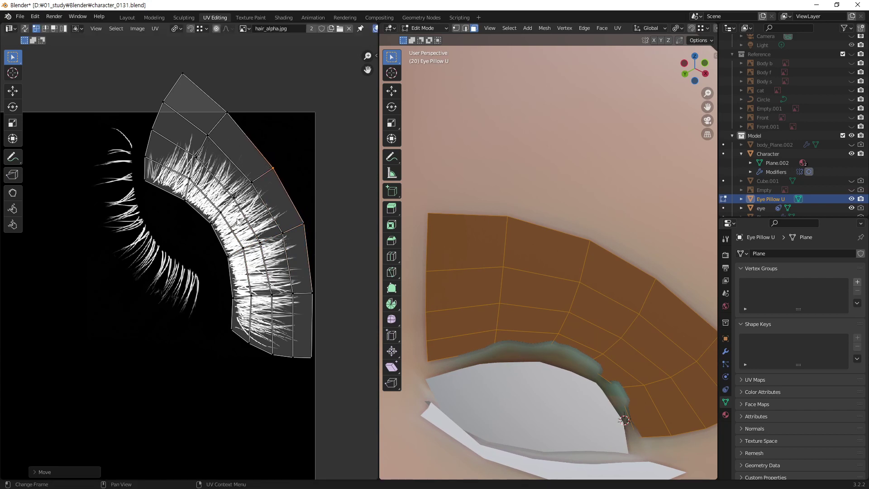
Step: Lower the upper-left, inner-edge and top-edge UV vertices onto the lashes
{"action": "left_click", "coordinate": [192, 183]}
{"action": "key", "text": "g"}
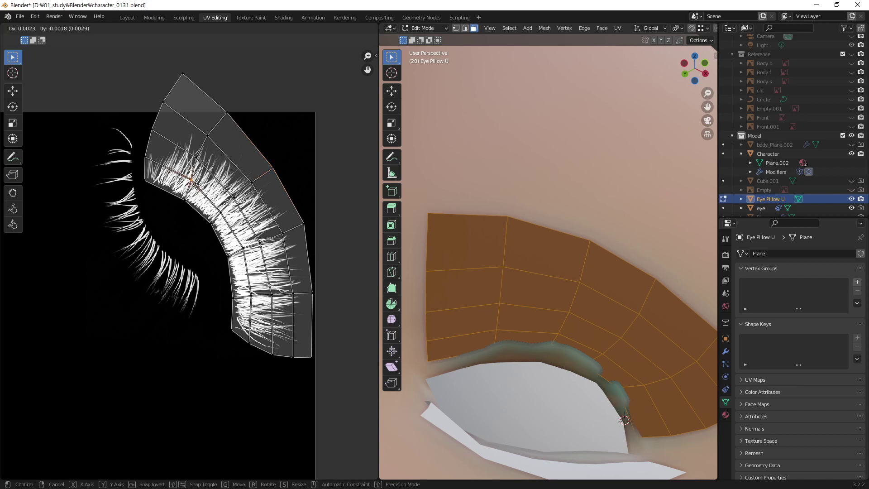
{"action": "left_click", "coordinate": [191, 184]}
{"action": "left_click", "coordinate": [199, 166]}
{"action": "key", "text": "g"}
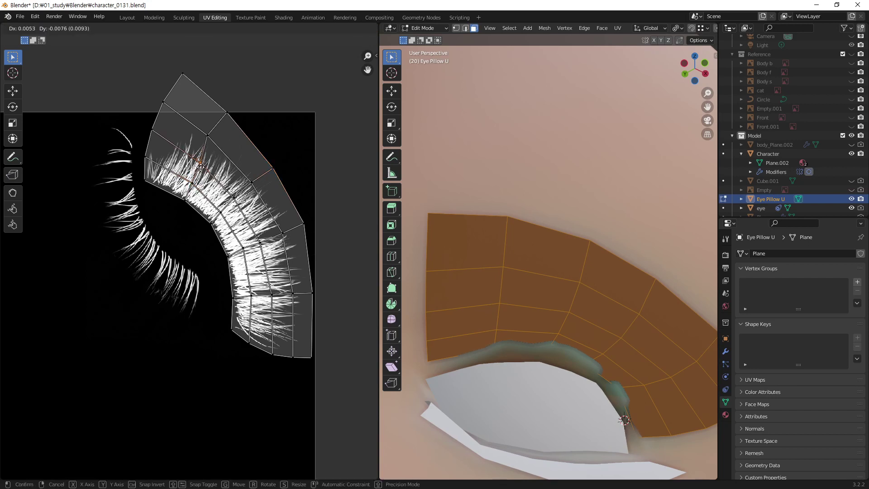
{"action": "left_click", "coordinate": [199, 164]}
{"action": "left_click", "coordinate": [206, 136]}
{"action": "key", "text": "g"}
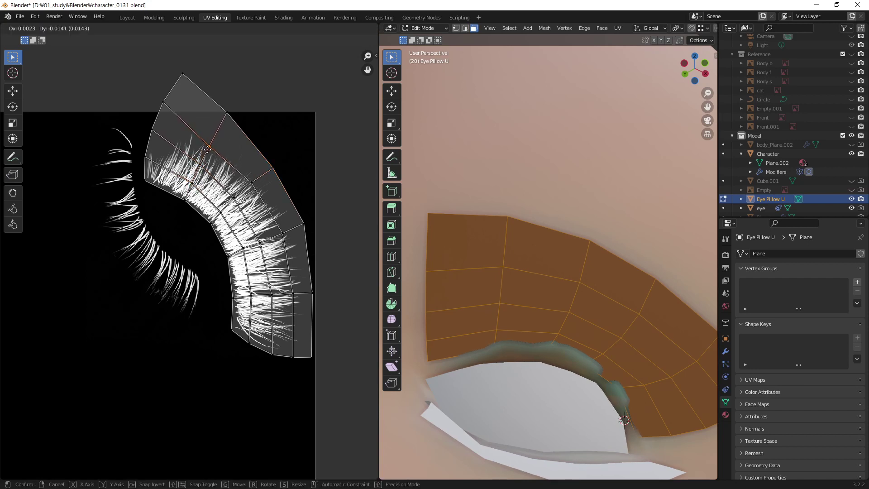
{"action": "left_click", "coordinate": [208, 147]}
{"action": "left_click", "coordinate": [227, 113]}
{"action": "key", "text": "g"}
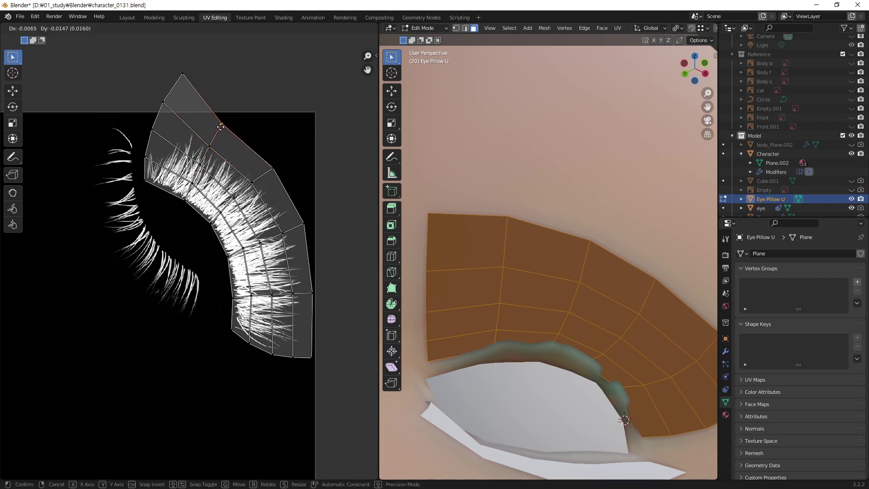
{"action": "left_click", "coordinate": [220, 129]}
Step: Drop the left-edge, upper-left and topmost corner vertices to the lash texture's top edge
{"action": "left_click", "coordinate": [147, 157]}
{"action": "key", "text": "g"}
{"action": "left_click", "coordinate": [148, 164]}
{"action": "left_click", "coordinate": [152, 132]}
{"action": "key", "text": "g"}
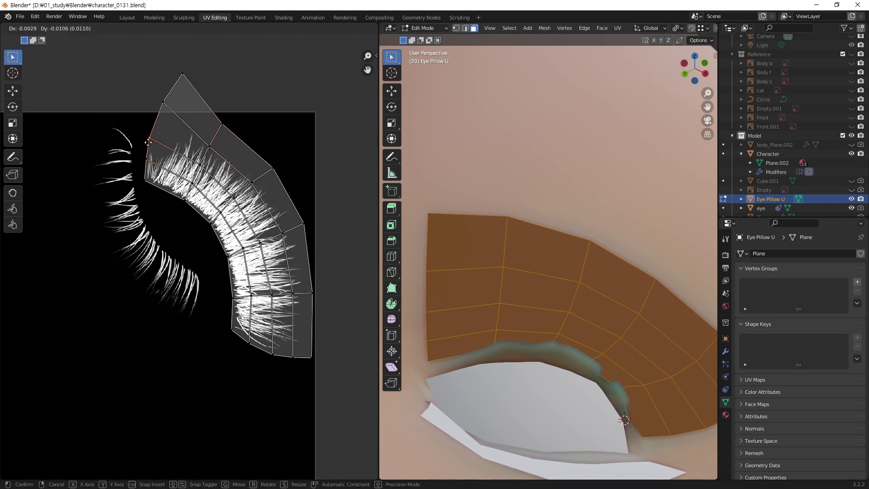
{"action": "left_click", "coordinate": [151, 140]}
{"action": "left_click", "coordinate": [160, 109]}
{"action": "key", "text": "g"}
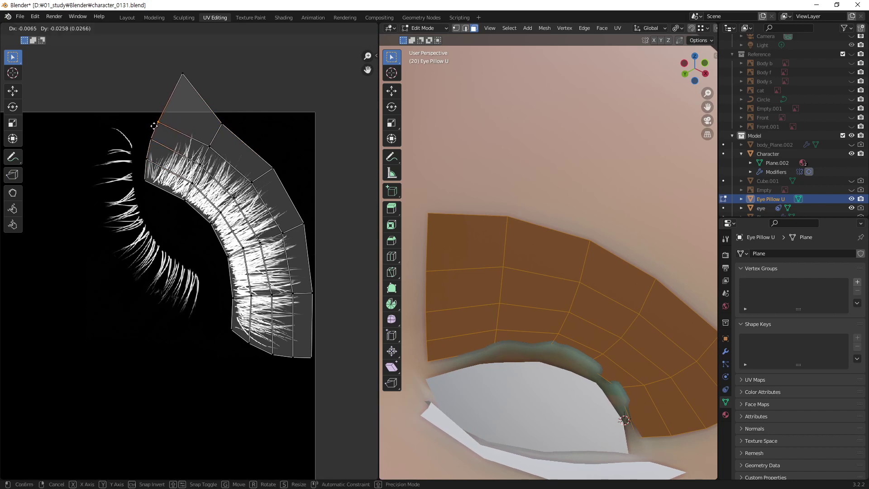
{"action": "left_click", "coordinate": [155, 128]}
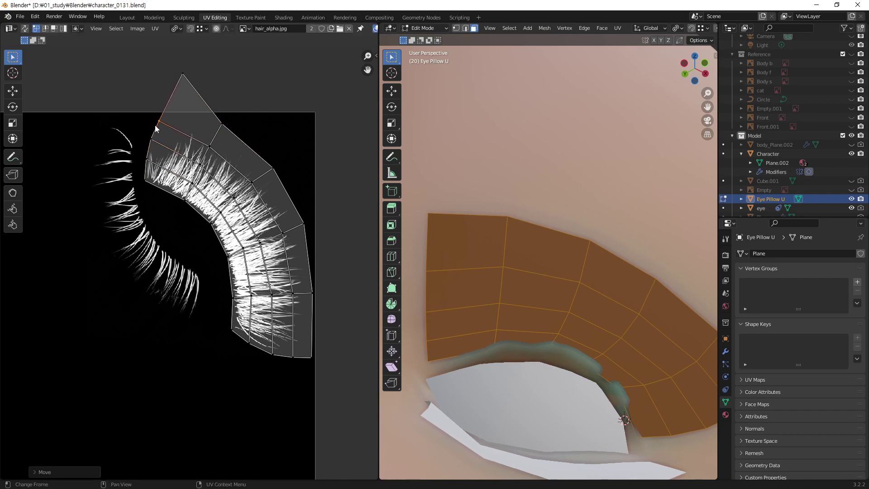
{"action": "left_click", "coordinate": [184, 75]}
{"action": "key", "text": "g"}
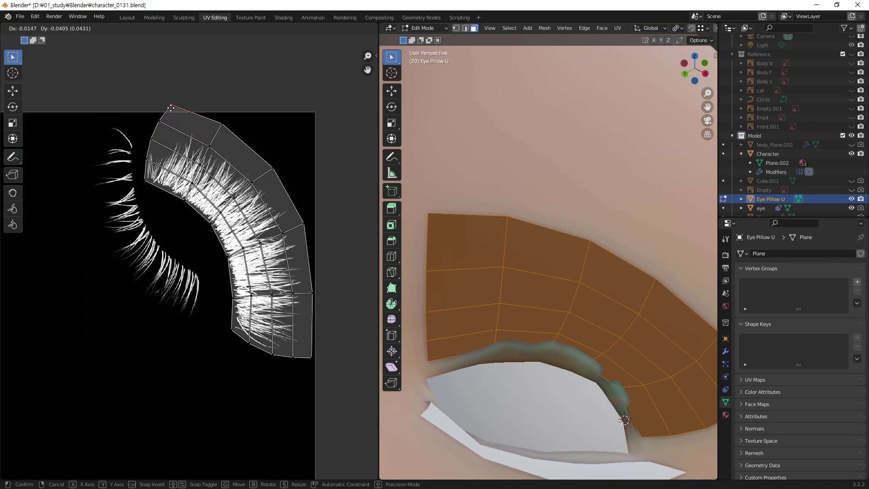
{"action": "left_click", "coordinate": [171, 106]}
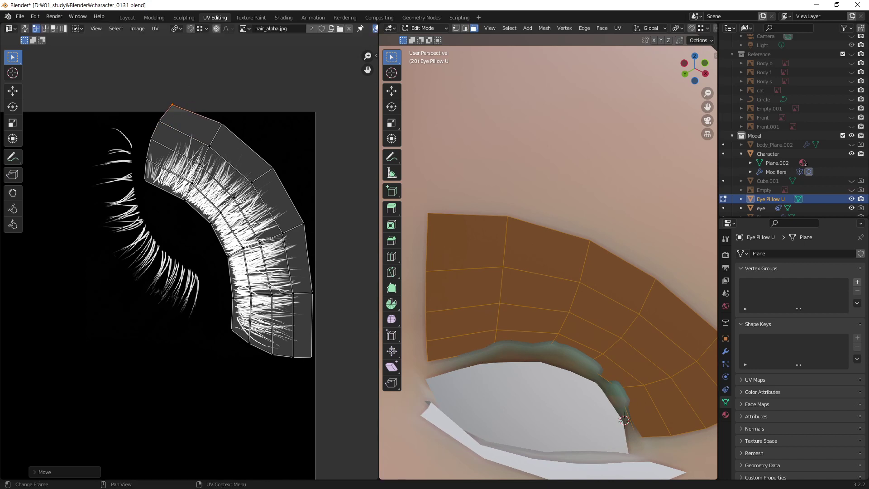
{"action": "mouse_move", "coordinate": [585, 294]}
{"action": "middle_mouse_down"}
{"action": "mouse_move", "coordinate": [638, 355]}
{"action": "mouse_move", "coordinate": [660, 337]}
{"action": "middle_mouse_up"}
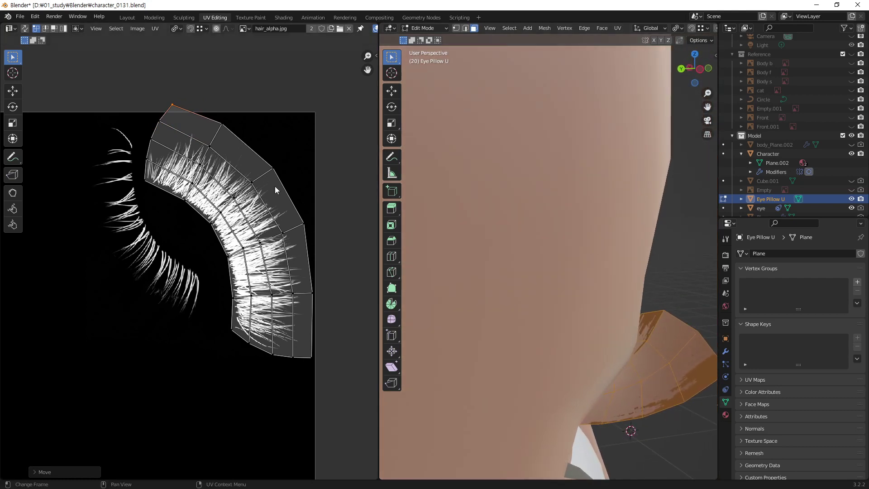
Step: Move the strip's right-end UV vertex up and outward
{"action": "left_click", "coordinate": [303, 224], "text": "shift"}
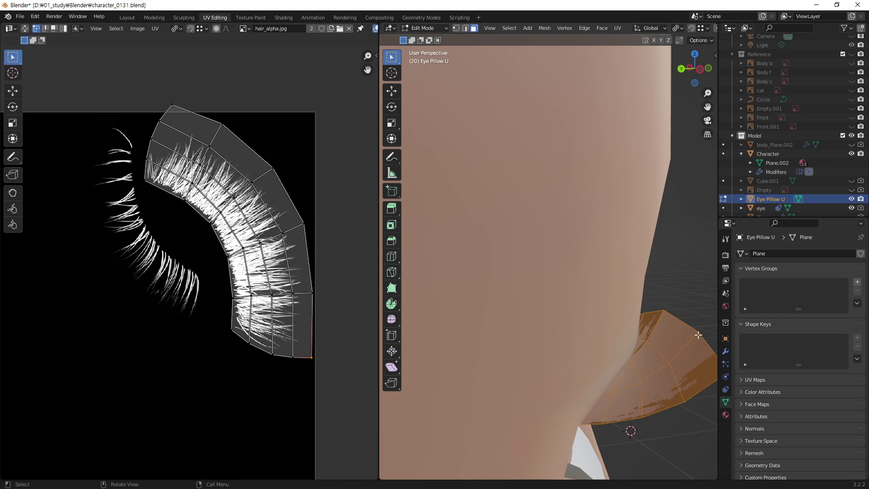
{"action": "middle_click_drag", "start_coordinate": [287, 248], "coordinate": [281, 256]}
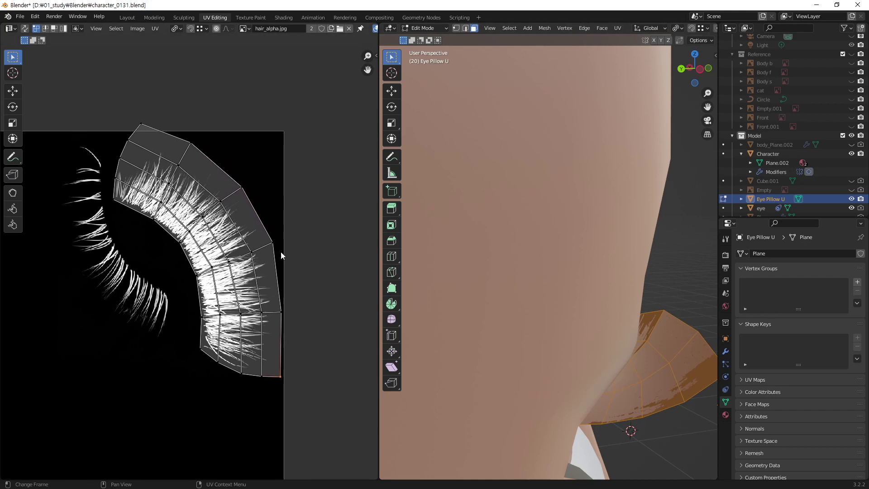
{"action": "key", "text": "g"}
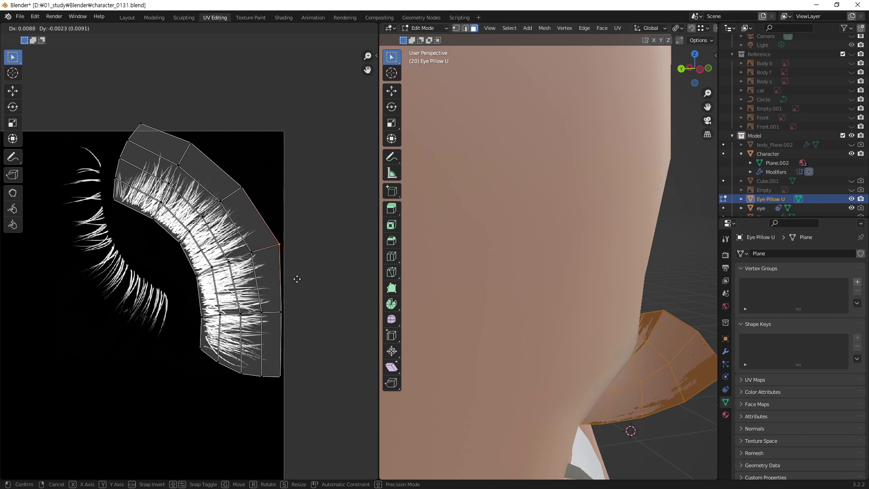
{"action": "left_click", "coordinate": [291, 281]}
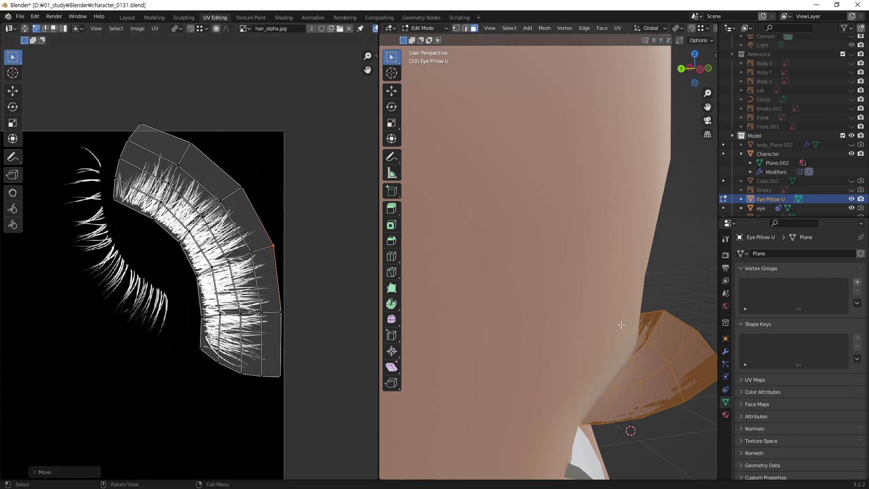
Step: Nudge the inner-curve UV vertices to trace the lashes' curve
{"action": "left_click", "coordinate": [198, 286]}
{"action": "key", "text": "g"}
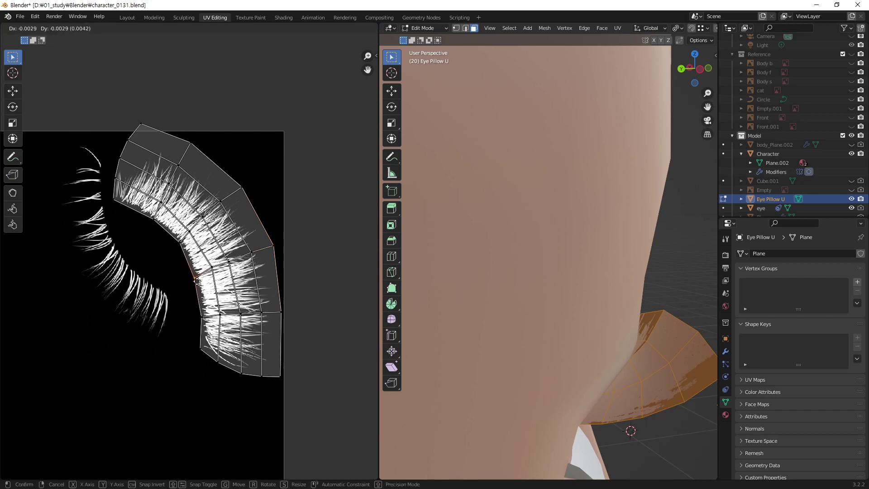
{"action": "left_click", "coordinate": [188, 260]}
{"action": "left_click", "coordinate": [181, 246]}
{"action": "key", "text": "g"}
{"action": "left_click", "coordinate": [153, 221]}
{"action": "key", "text": "g"}
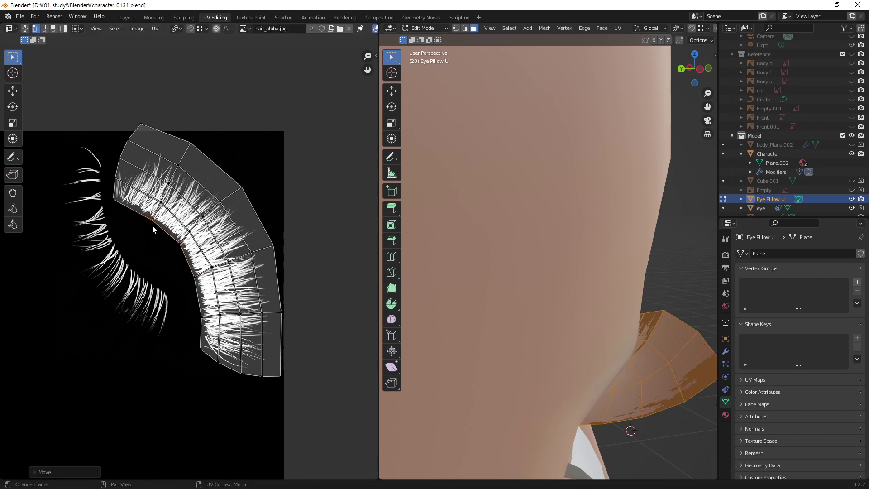
Step: Reposition a middle-row vertex, then pull back to see the whole eyelid strip
{"action": "left_click", "coordinate": [214, 271]}
{"action": "key", "text": "g"}
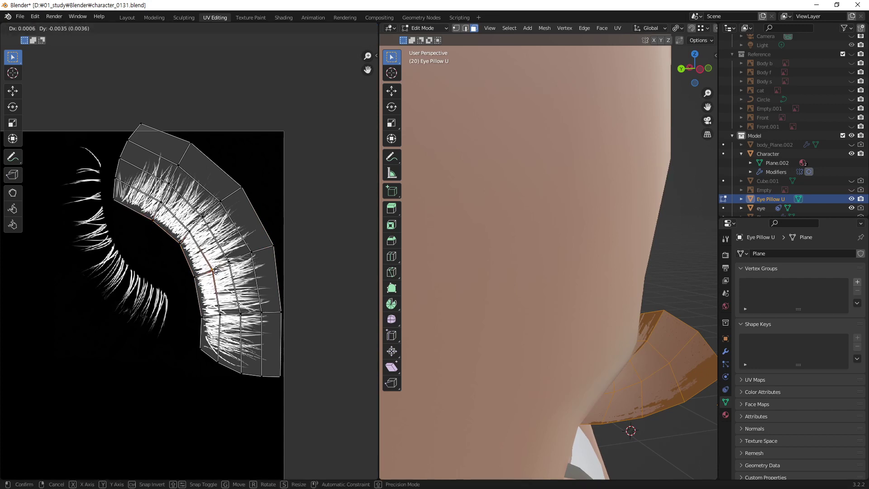
{"action": "left_click", "coordinate": [218, 271]}
{"action": "key", "text": "g"}
{"action": "key", "text": "Escape"}
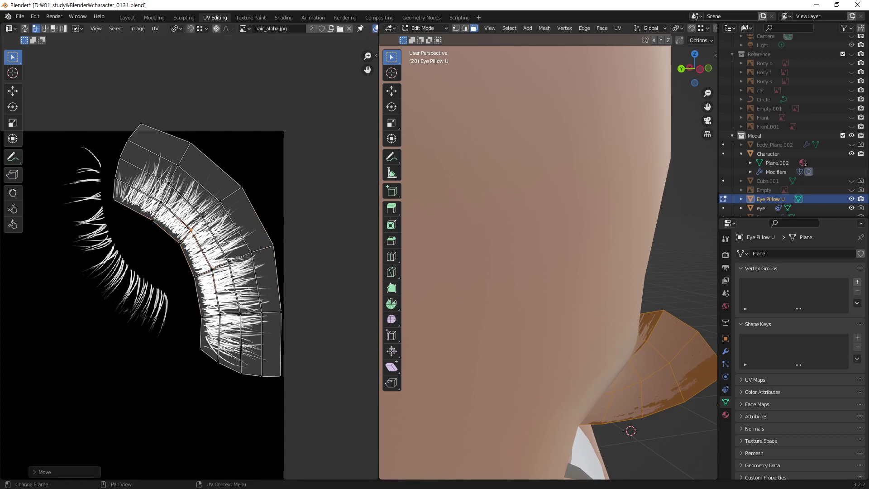
{"action": "key", "text": "g"}
{"action": "left_click", "coordinate": [230, 262]}
{"action": "middle_click_drag", "start_coordinate": [656, 364], "coordinate": [573, 344]}
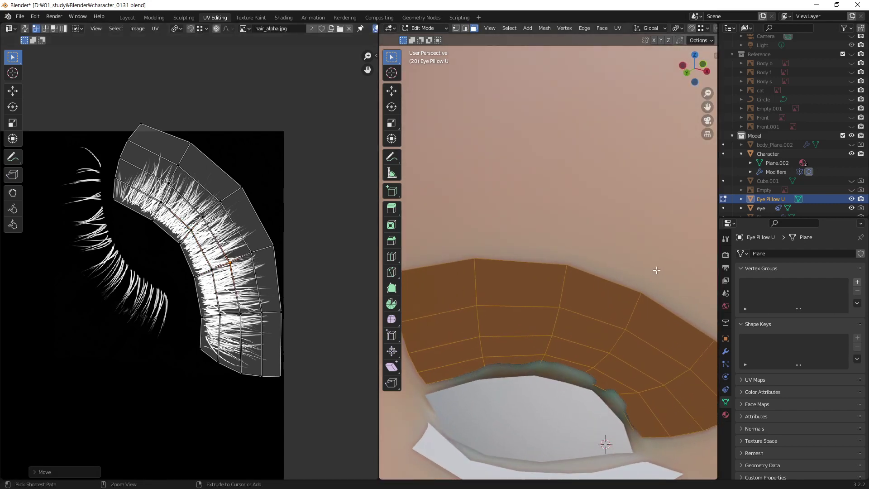
Step: Orbit to a side view of the eye and clear the mesh selection
{"action": "scroll", "coordinate": [614, 343], "scroll_direction": "down", "scroll_amount": 3}
{"action": "mouse_move", "coordinate": [587, 310]}
{"action": "middle_mouse_down"}
{"action": "mouse_move", "coordinate": [638, 332]}
{"action": "mouse_move", "coordinate": [625, 313]}
{"action": "mouse_move", "coordinate": [592, 334]}
{"action": "mouse_move", "coordinate": [642, 287]}
{"action": "mouse_move", "coordinate": [652, 291]}
{"action": "mouse_move", "coordinate": [563, 296]}
{"action": "mouse_move", "coordinate": [555, 320]}
{"action": "mouse_move", "coordinate": [611, 312]}
{"action": "mouse_move", "coordinate": [720, 345]}
{"action": "middle_mouse_up"}
{"action": "left_click", "coordinate": [678, 333]}
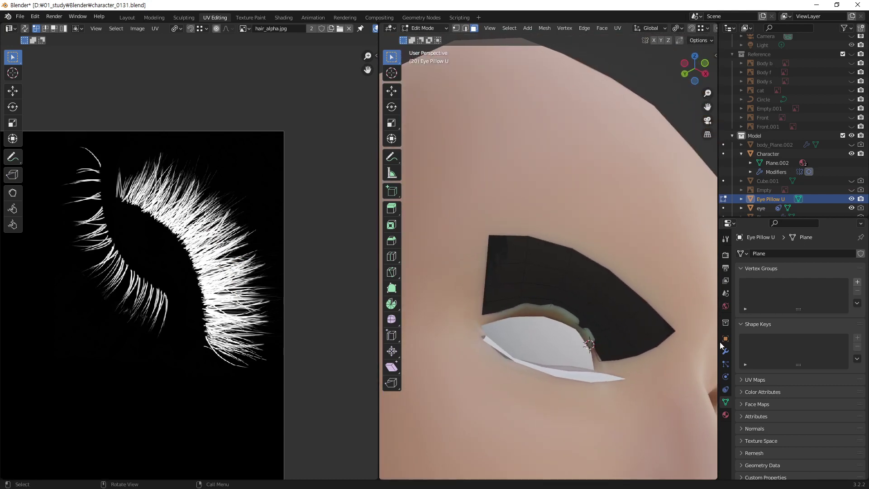
Step: Show the Hair1 material's hair_alpha.jpg Alpha input and its Settings, with Blend Mode Opaque
{"action": "left_click", "coordinate": [725, 414]}
{"action": "scroll", "coordinate": [768, 454], "scroll_direction": "down", "scroll_amount": 8}
{"action": "scroll", "coordinate": [751, 421], "scroll_direction": "down", "scroll_amount": 5}
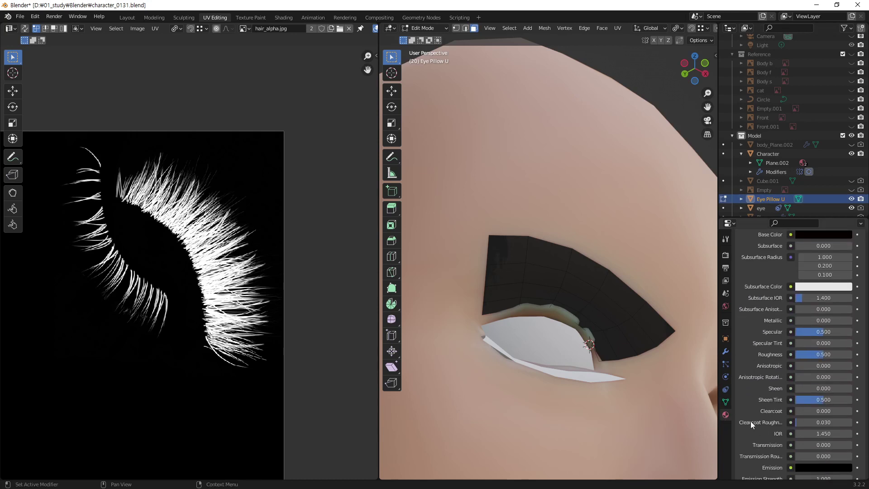
{"action": "scroll", "coordinate": [754, 362], "scroll_direction": "down", "scroll_amount": 5}
{"action": "scroll", "coordinate": [751, 321], "scroll_direction": "down", "scroll_amount": 5}
{"action": "scroll", "coordinate": [745, 352], "scroll_direction": "up", "scroll_amount": 3}
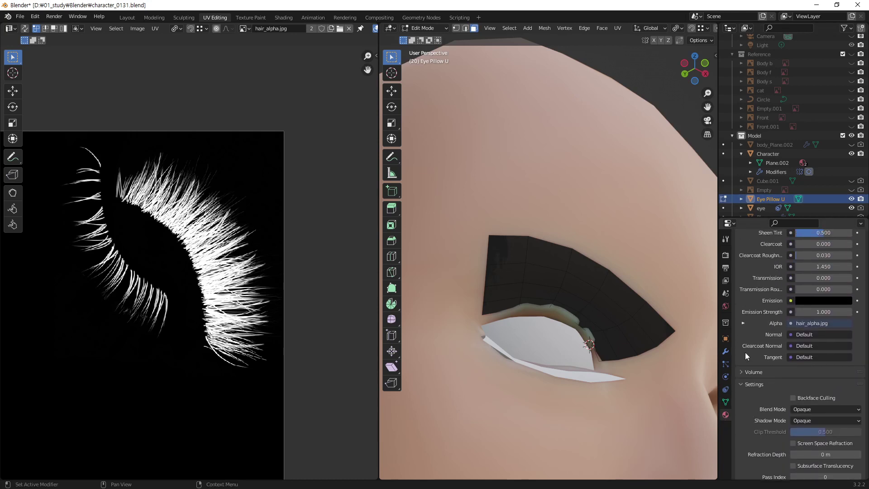
{"action": "left_click", "coordinate": [742, 323]}
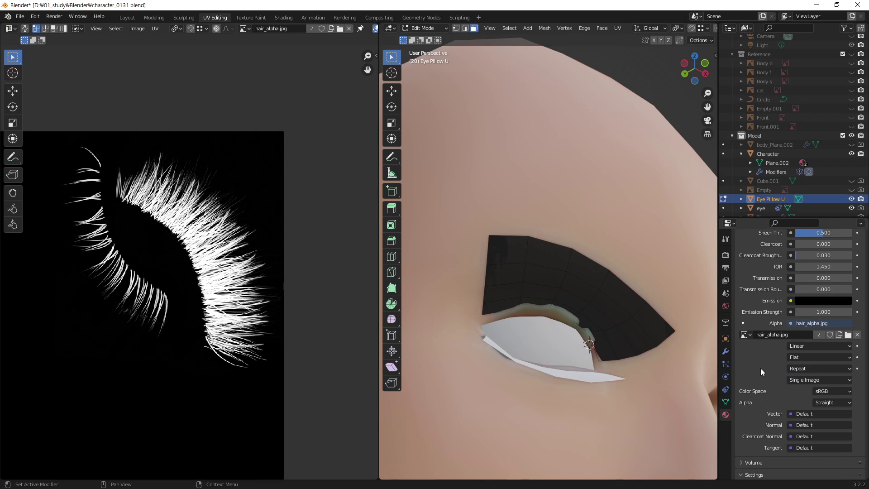
{"action": "left_click", "coordinate": [743, 323]}
{"action": "scroll", "coordinate": [761, 428], "scroll_direction": "down", "scroll_amount": 3}
{"action": "scroll", "coordinate": [765, 385], "scroll_direction": "down", "scroll_amount": 2}
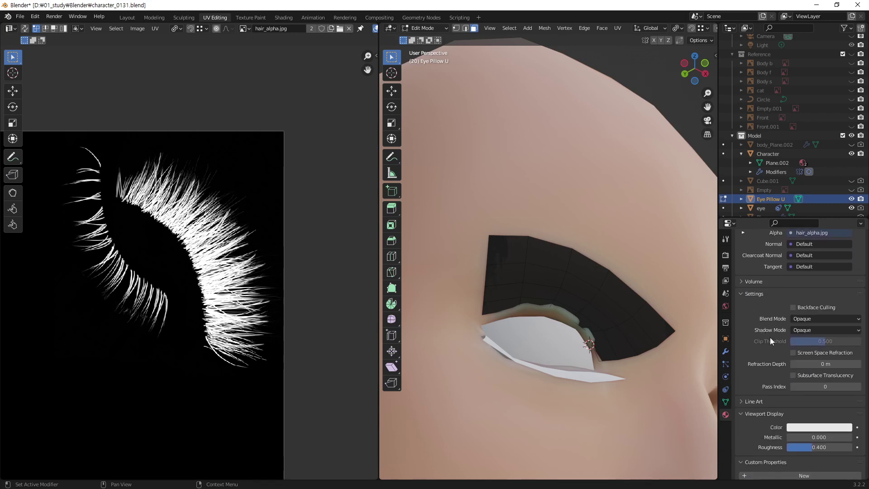
Step: Switch the Hair1 material's Blend Mode to Alpha Blend and view the lashes from the front
{"action": "left_click", "coordinate": [823, 318]}
{"action": "left_click", "coordinate": [817, 359]}
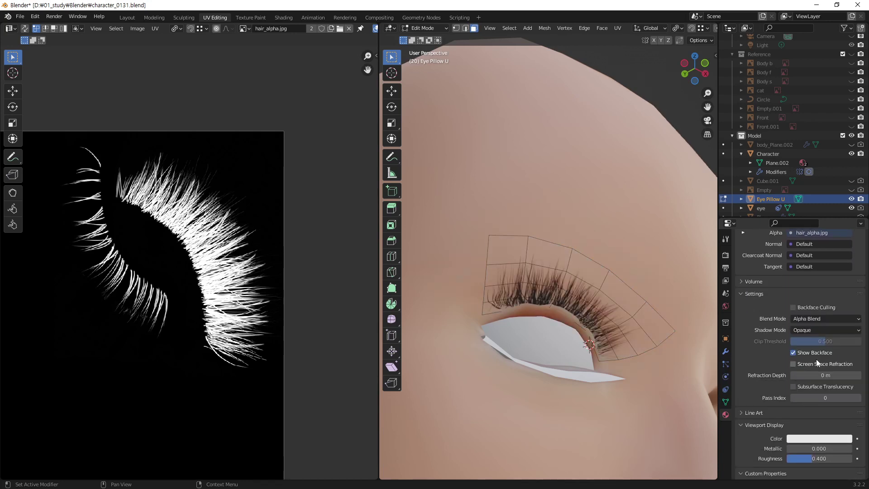
{"action": "mouse_move", "coordinate": [588, 344]}
{"action": "middle_mouse_down"}
{"action": "mouse_move", "coordinate": [558, 348]}
{"action": "mouse_move", "coordinate": [613, 289]}
{"action": "mouse_move", "coordinate": [771, 344]}
{"action": "middle_mouse_up"}
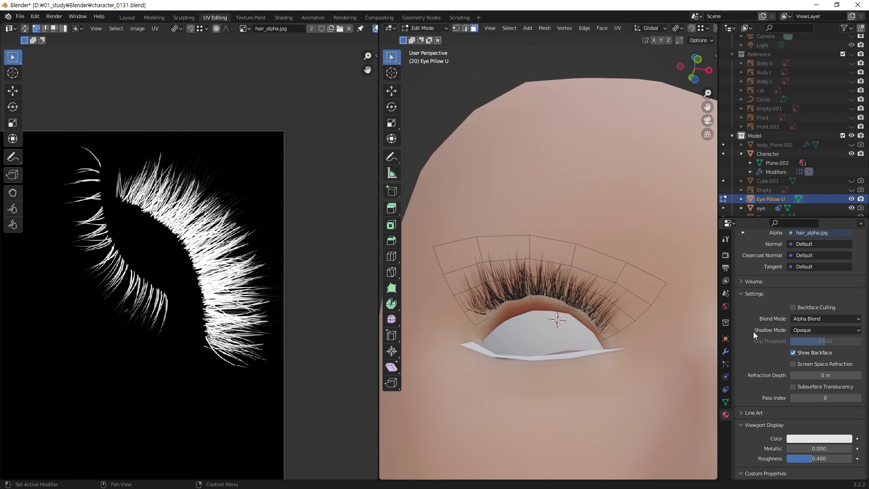
{"action": "scroll", "coordinate": [753, 331], "scroll_direction": "up", "scroll_amount": 2}
{"action": "scroll", "coordinate": [753, 330], "scroll_direction": "up", "scroll_amount": 3}
{"action": "scroll", "coordinate": [753, 330], "scroll_direction": "up", "scroll_amount": 2}
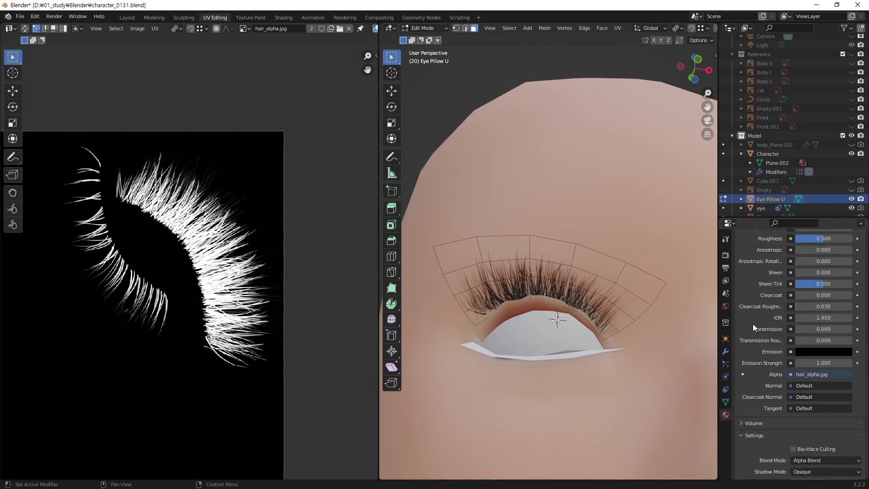
{"action": "scroll", "coordinate": [753, 325], "scroll_direction": "up", "scroll_amount": 6}
{"action": "scroll", "coordinate": [753, 324], "scroll_direction": "up", "scroll_amount": 7}
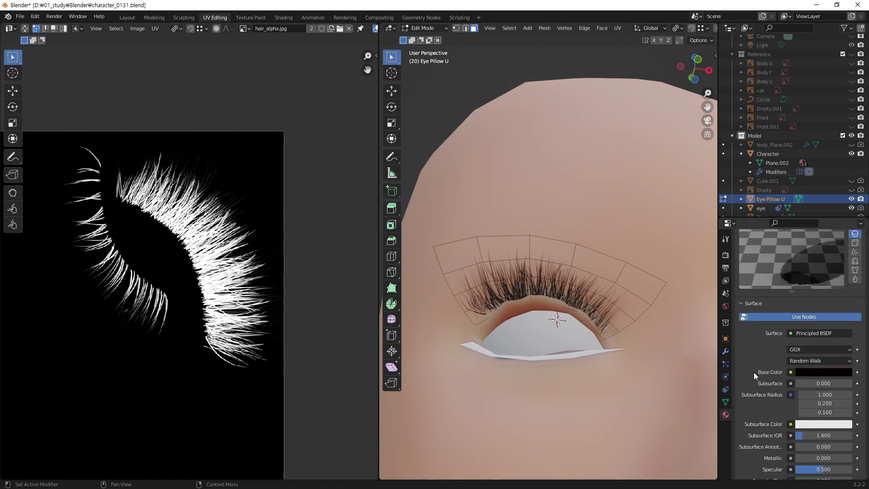
{"action": "scroll", "coordinate": [753, 372], "scroll_direction": "down", "scroll_amount": 6}
{"action": "scroll", "coordinate": [753, 371], "scroll_direction": "down", "scroll_amount": 5}
{"action": "scroll", "coordinate": [755, 367], "scroll_direction": "down", "scroll_amount": 5}
{"action": "scroll", "coordinate": [754, 365], "scroll_direction": "down", "scroll_amount": 3}
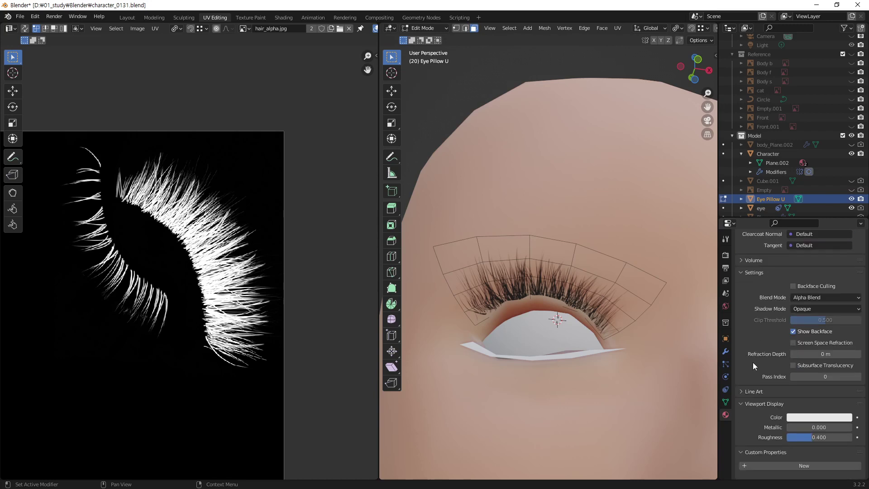
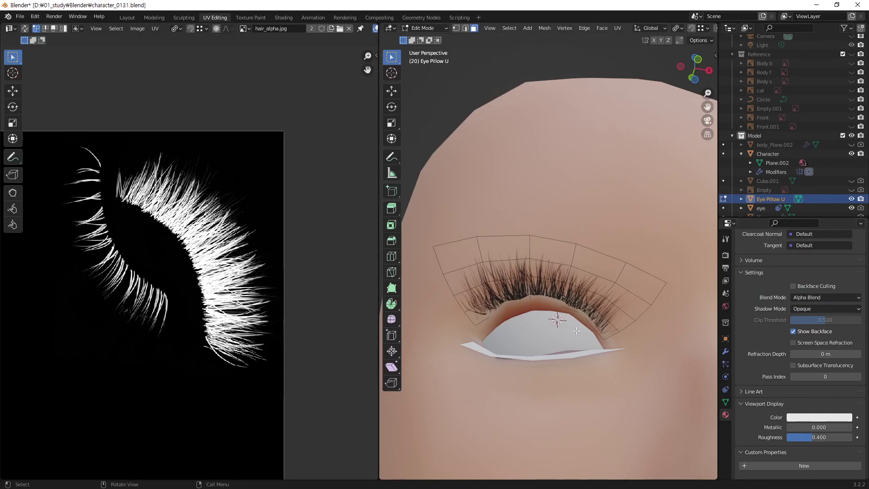
Step: Orbit around the eye, return to Object Mode and deselect the lash card
{"action": "mouse_move", "coordinate": [576, 331]}
{"action": "middle_mouse_down"}
{"action": "mouse_move", "coordinate": [611, 348]}
{"action": "mouse_move", "coordinate": [552, 365]}
{"action": "middle_mouse_up"}
{"action": "scroll", "coordinate": [561, 331], "scroll_direction": "down", "scroll_amount": 5}
{"action": "middle_click_drag", "start_coordinate": [561, 330], "coordinate": [469, 413]}
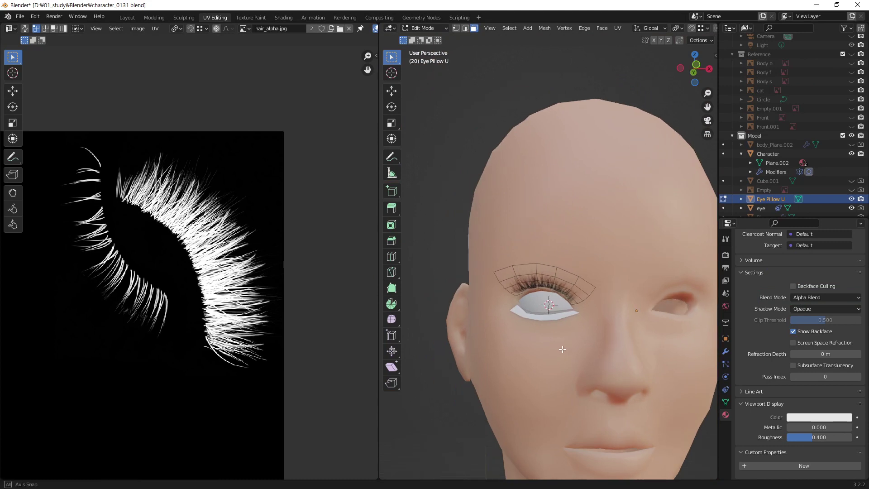
{"action": "key", "text": "Tab"}
{"action": "key", "text": "alt+a"}
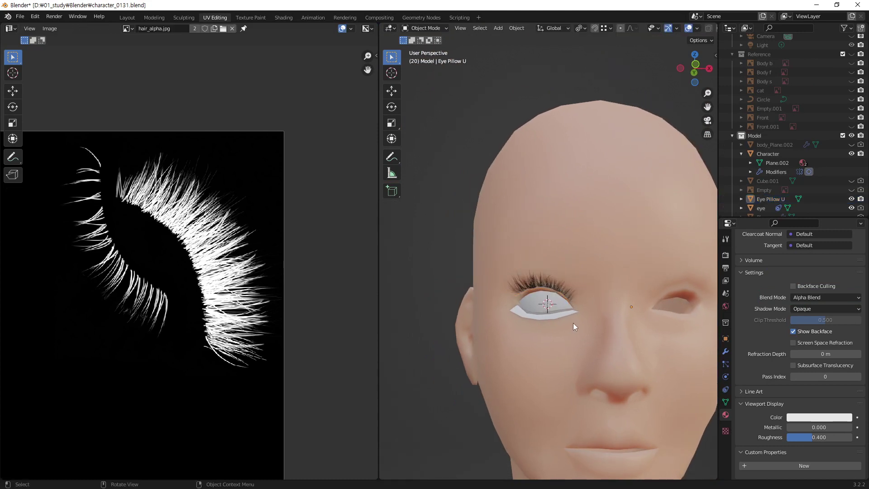
Step: Orbit and zoom around the head to inspect the alpha-blended upper lashes from below
{"action": "mouse_move", "coordinate": [573, 322]}
{"action": "middle_mouse_down"}
{"action": "mouse_move", "coordinate": [609, 319]}
{"action": "mouse_move", "coordinate": [621, 295]}
{"action": "mouse_move", "coordinate": [563, 311]}
{"action": "mouse_move", "coordinate": [542, 337]}
{"action": "mouse_move", "coordinate": [583, 340]}
{"action": "middle_mouse_up"}
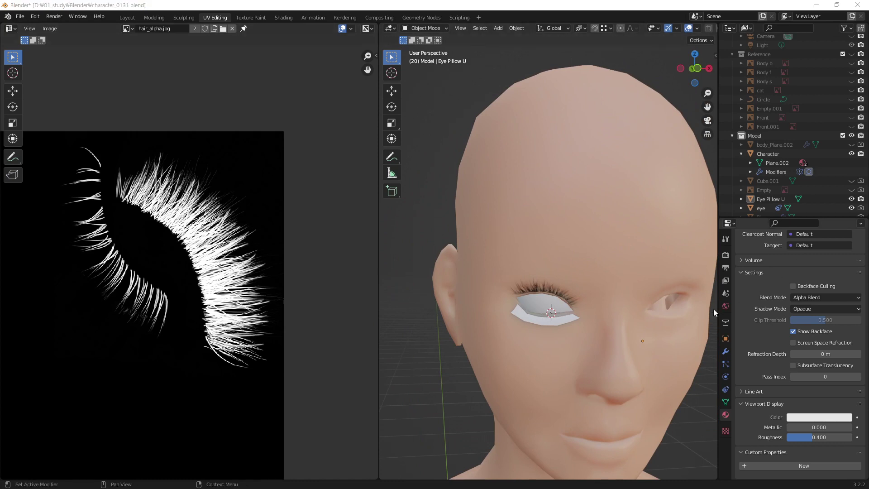
{"action": "mouse_move", "coordinate": [713, 308]}
{"action": "middle_mouse_down"}
{"action": "mouse_move", "coordinate": [599, 272]}
{"action": "mouse_move", "coordinate": [608, 256]}
{"action": "mouse_move", "coordinate": [545, 272]}
{"action": "mouse_move", "coordinate": [593, 206]}
{"action": "mouse_move", "coordinate": [596, 289]}
{"action": "mouse_move", "coordinate": [623, 213]}
{"action": "mouse_move", "coordinate": [542, 265]}
{"action": "middle_mouse_up"}
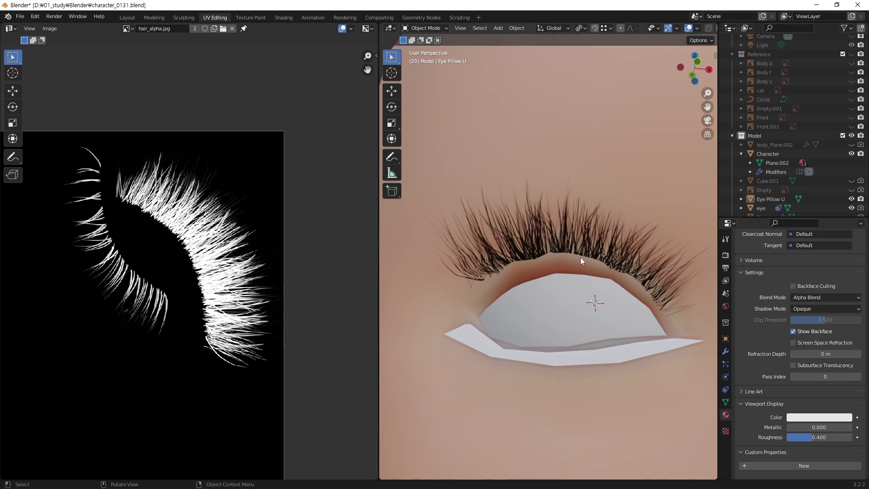
{"action": "mouse_move", "coordinate": [580, 257]}
{"action": "middle_mouse_down"}
{"action": "mouse_move", "coordinate": [615, 240]}
{"action": "mouse_move", "coordinate": [682, 265]}
{"action": "mouse_move", "coordinate": [604, 224]}
{"action": "mouse_move", "coordinate": [564, 245]}
{"action": "mouse_move", "coordinate": [560, 265]}
{"action": "mouse_move", "coordinate": [574, 300]}
{"action": "mouse_move", "coordinate": [626, 211]}
{"action": "mouse_move", "coordinate": [621, 202]}
{"action": "middle_mouse_up"}
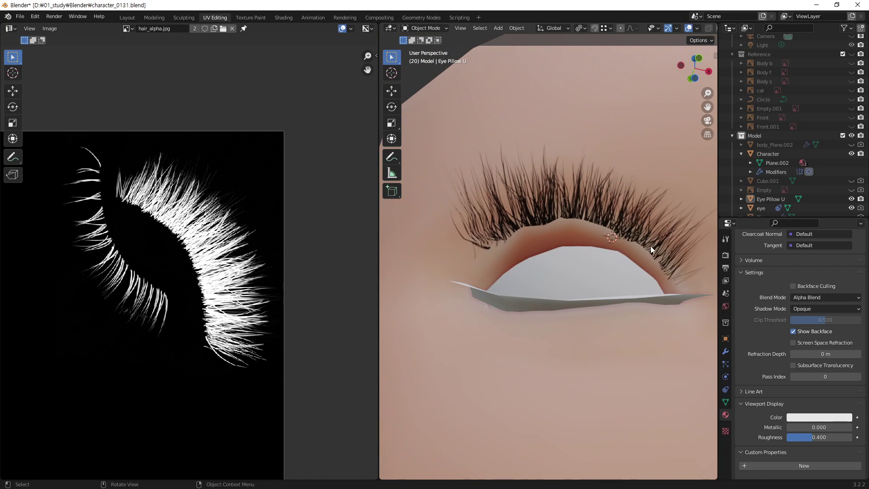
{"action": "scroll", "coordinate": [497, 195], "scroll_direction": "up", "scroll_amount": 1}
{"action": "scroll", "coordinate": [504, 190], "scroll_direction": "up", "scroll_amount": 2}
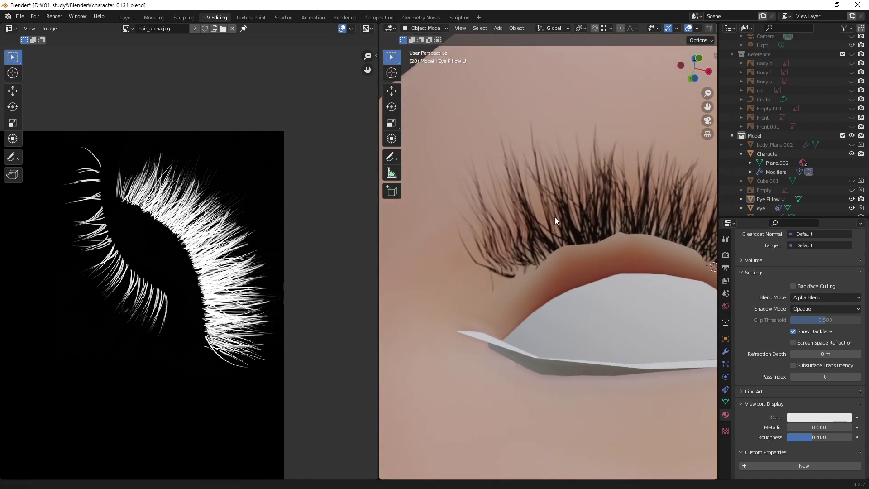
Step: Select the upper lash card, then Character, then the Eye Pillow U card
{"action": "left_click", "coordinate": [625, 213]}
{"action": "left_click", "coordinate": [607, 139]}
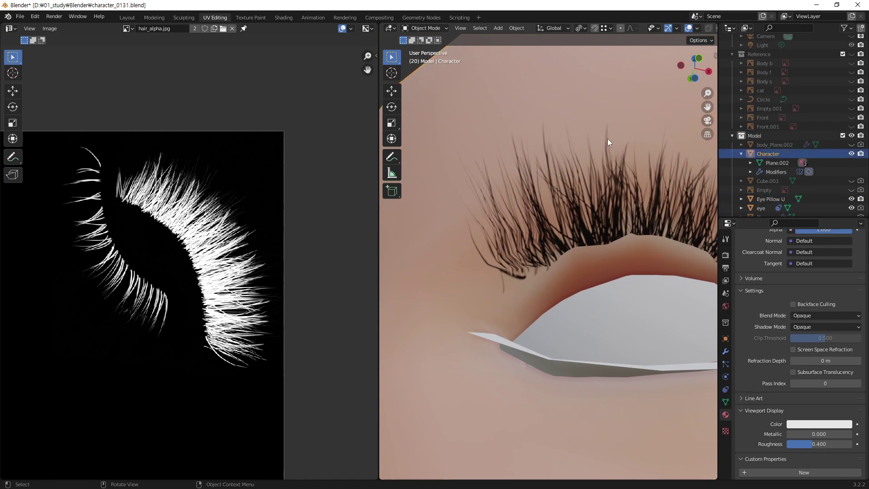
{"action": "left_click", "coordinate": [604, 203]}
Step: Edit Eye Pillow U's mesh with everything selected and lower the bottom-left UV corner
{"action": "key", "text": "Tab"}
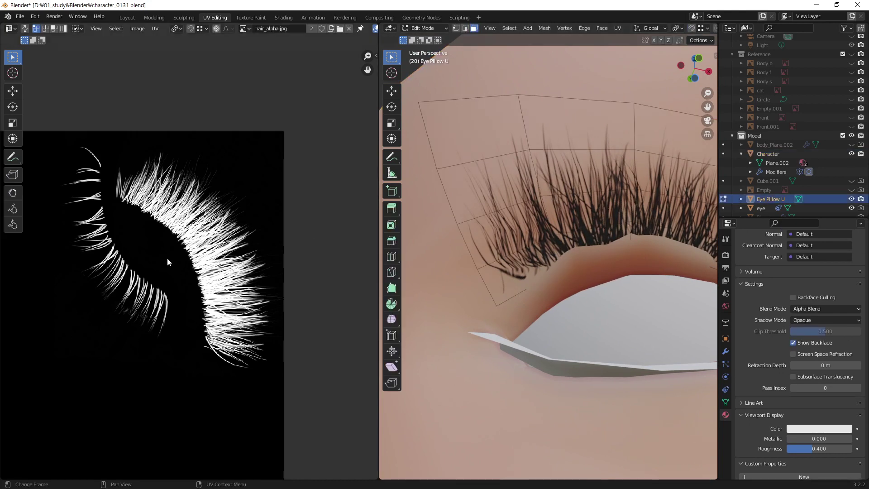
{"action": "key", "text": "a"}
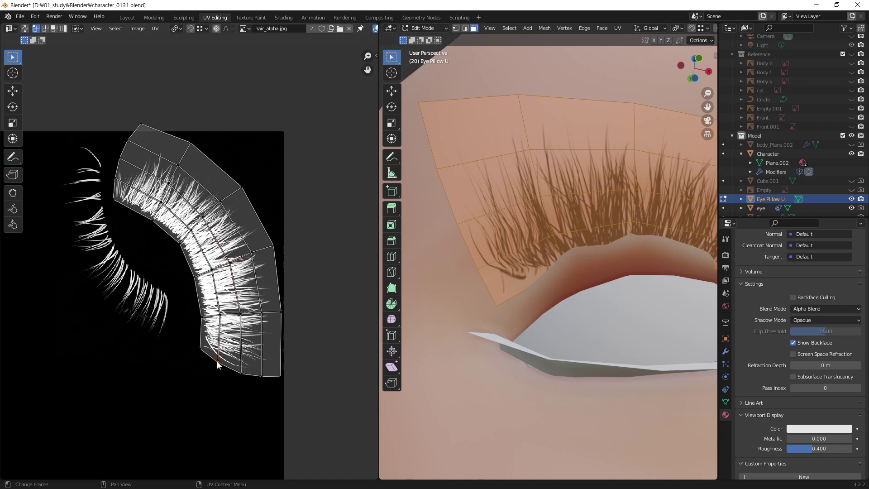
{"action": "key", "text": "g"}
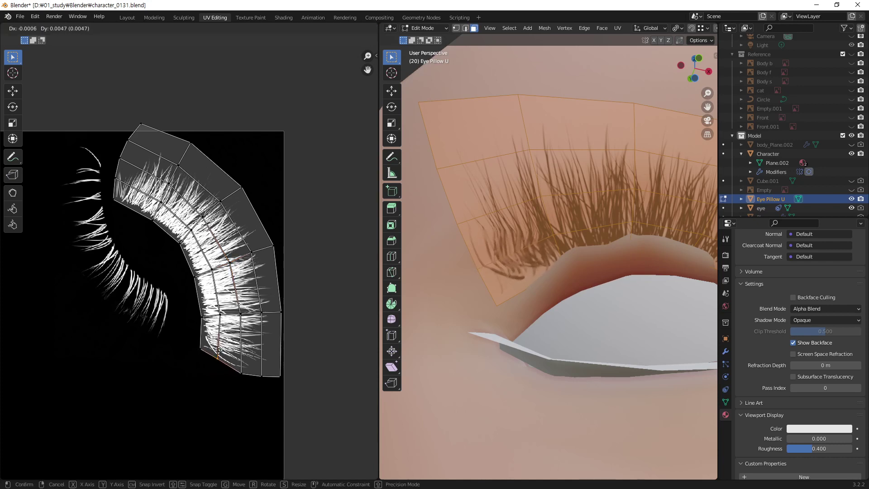
{"action": "left_click", "coordinate": [219, 359]}
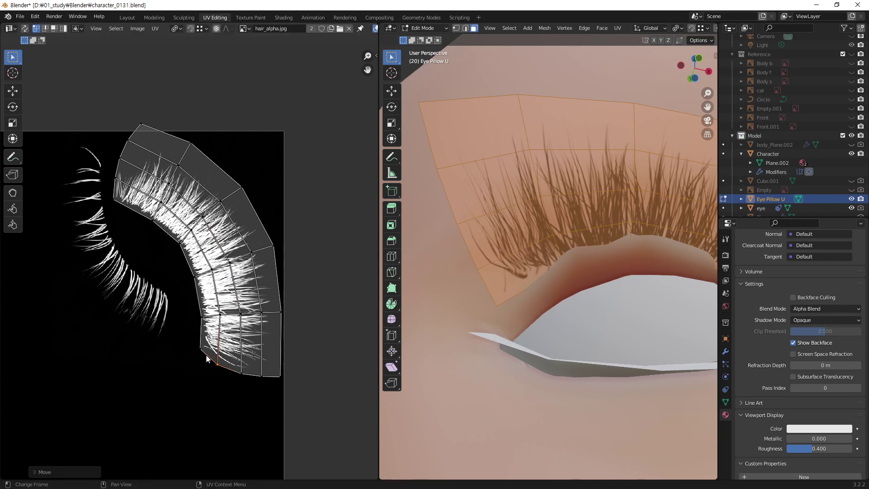
{"action": "left_click", "coordinate": [201, 350]}
{"action": "key", "text": "g"}
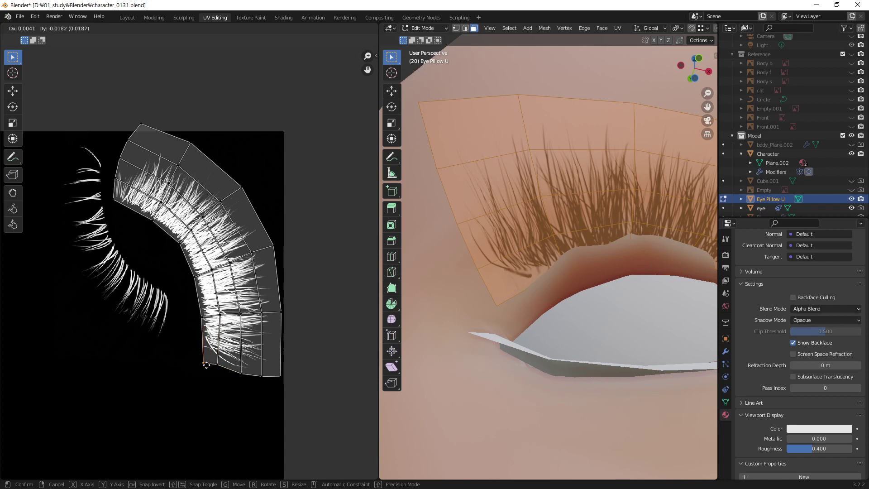
{"action": "left_click", "coordinate": [208, 376]}
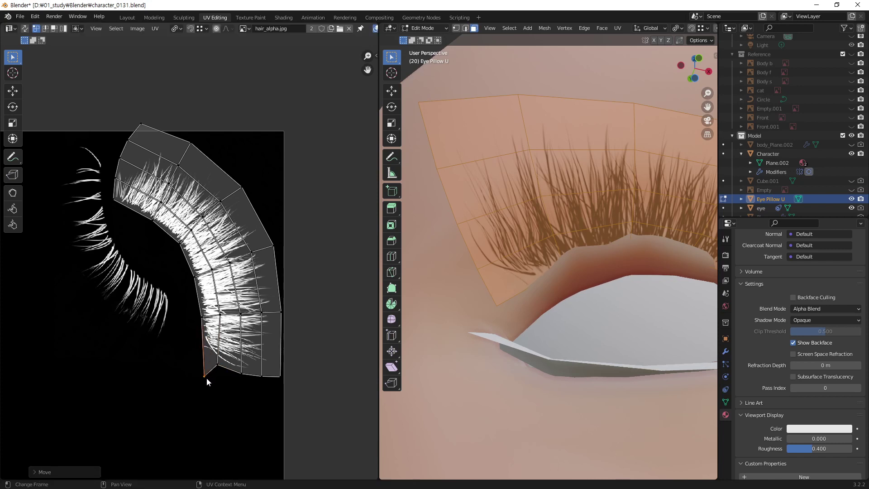
Step: Readjust the bottom-left, bottom-middle and neighbouring bottom UV points, then reselect the whole island
{"action": "key", "text": "g"}
{"action": "left_click", "coordinate": [201, 375]}
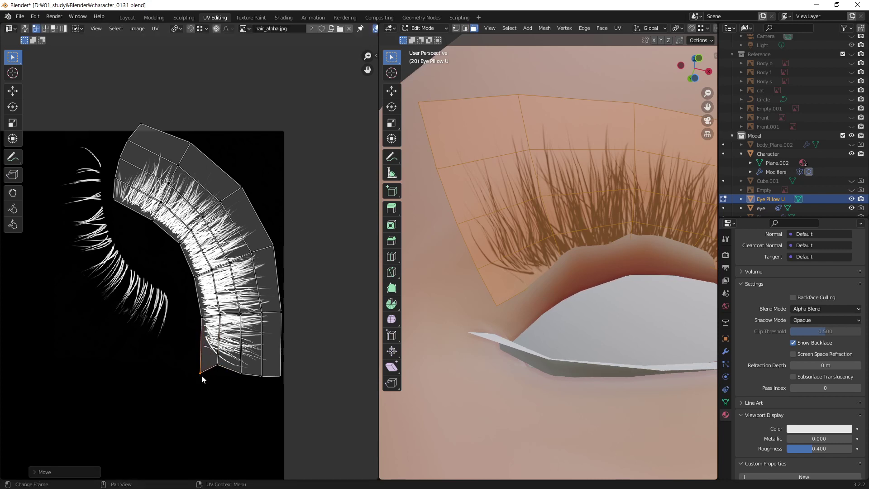
{"action": "left_click", "coordinate": [239, 374]}
{"action": "key", "text": "g"}
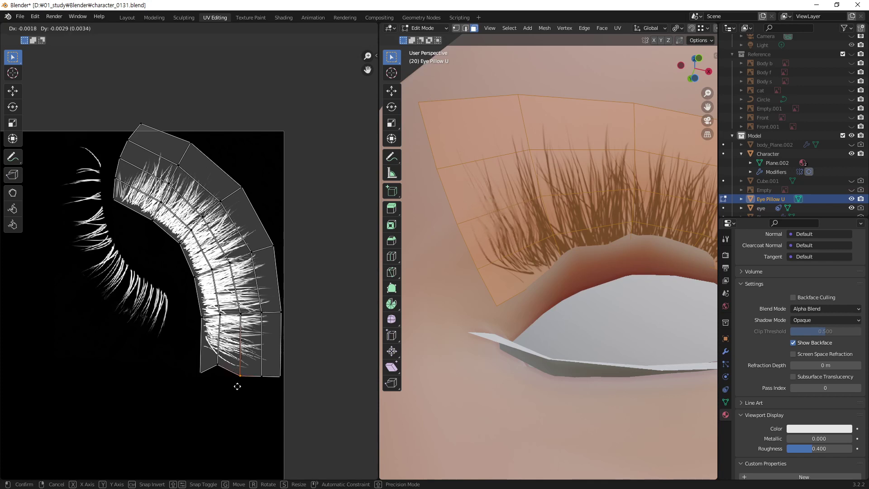
{"action": "left_click", "coordinate": [238, 386]}
{"action": "left_click", "coordinate": [221, 371]}
{"action": "key", "text": "g"}
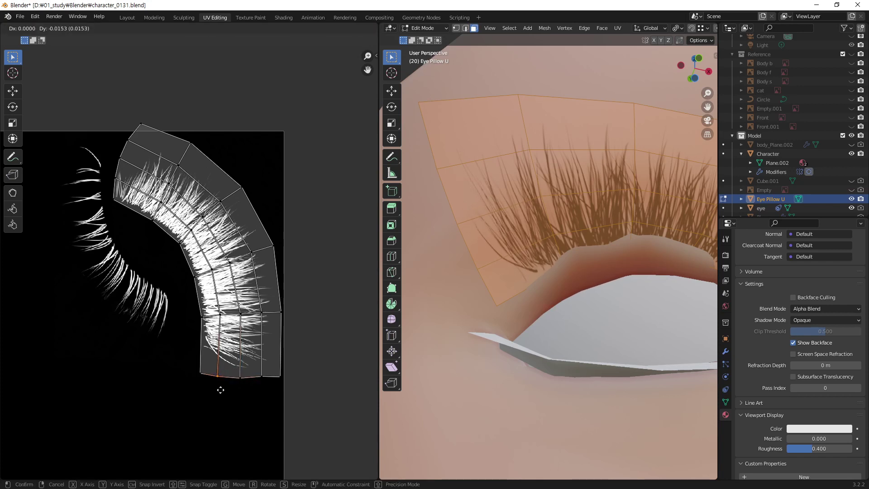
{"action": "left_click", "coordinate": [220, 392]}
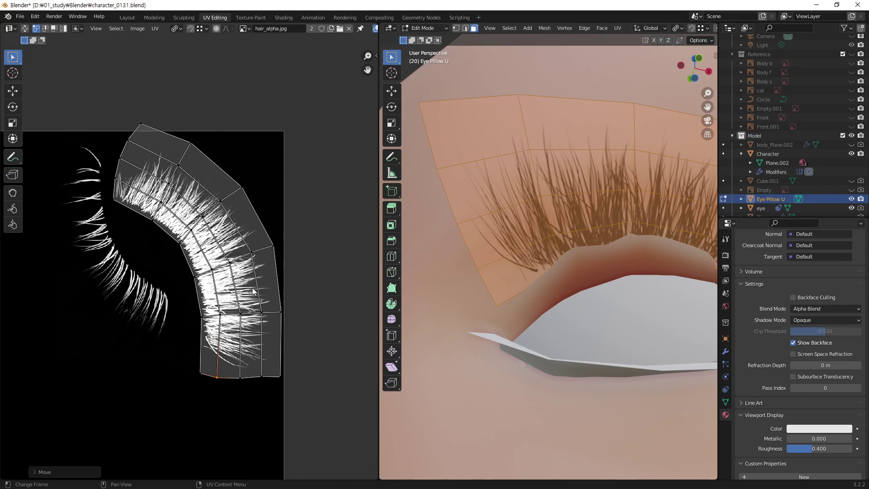
{"action": "key", "text": "a"}
{"action": "right_click", "coordinate": [234, 232]}
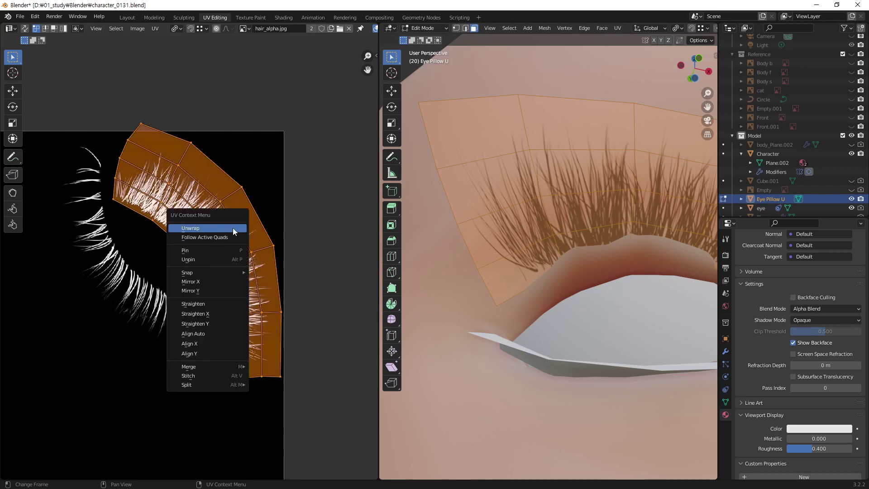
{"action": "left_click", "coordinate": [230, 229]}
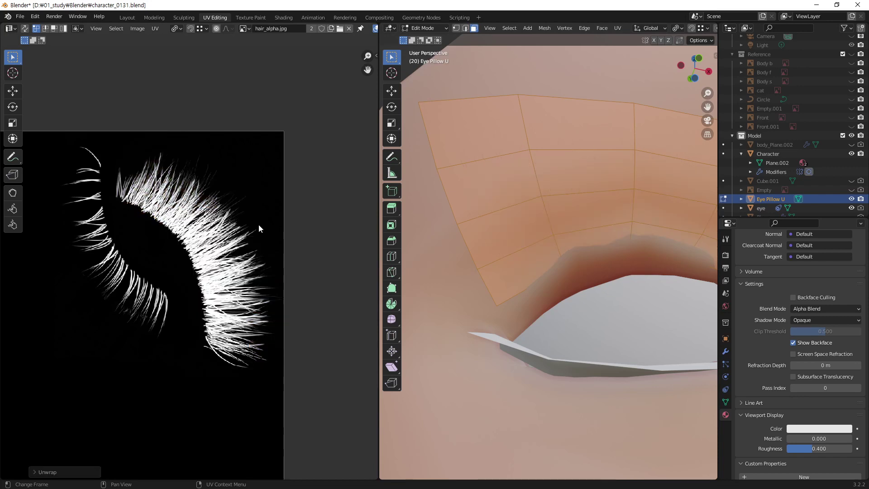
{"action": "mouse_move", "coordinate": [259, 224]}
{"action": "middle_mouse_down", "text": "ctrl"}
{"action": "mouse_move", "coordinate": [158, 352]}
{"action": "mouse_move", "coordinate": [224, 296]}
{"action": "middle_mouse_up", "text": "ctrl"}
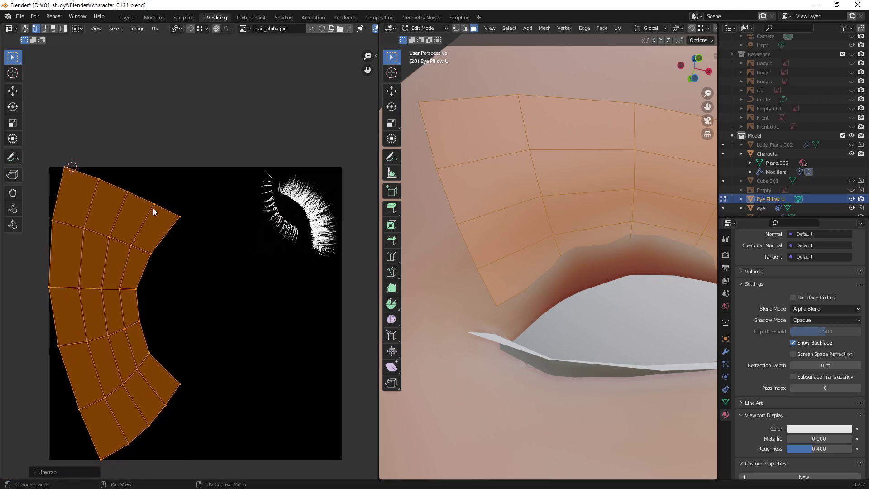
{"action": "key", "text": "s"}
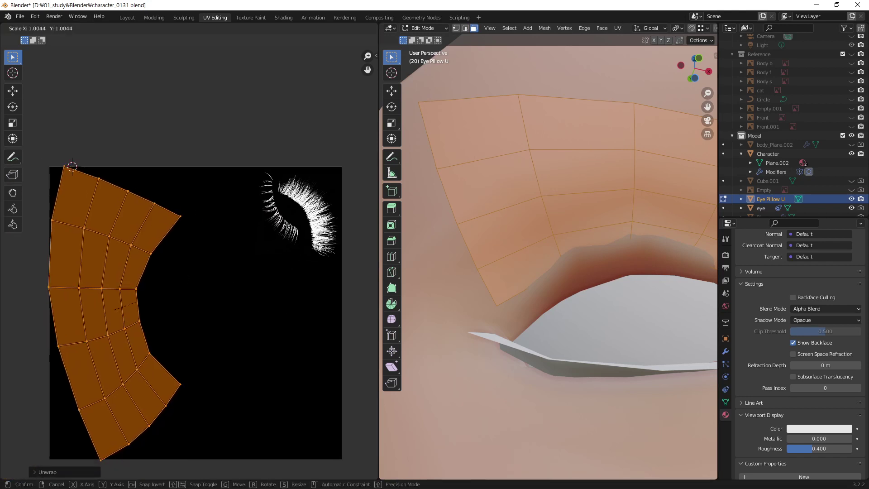
{"action": "left_click", "coordinate": [157, 363]}
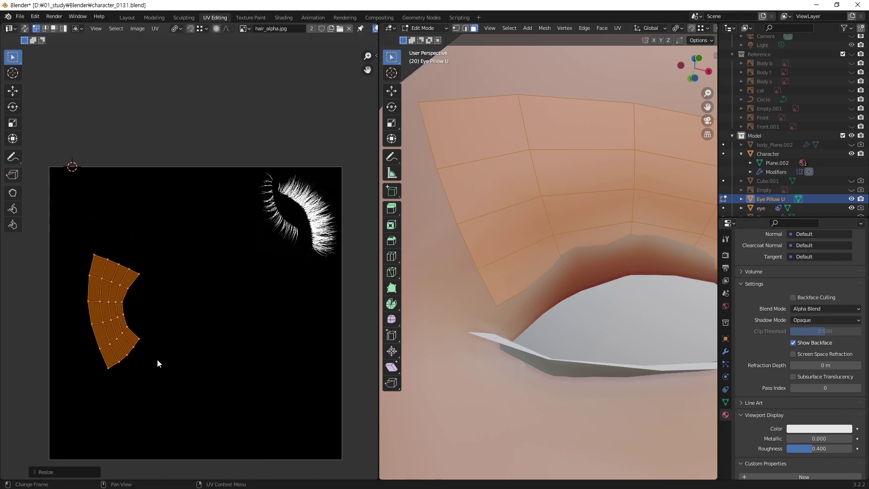
{"action": "key", "text": "g"}
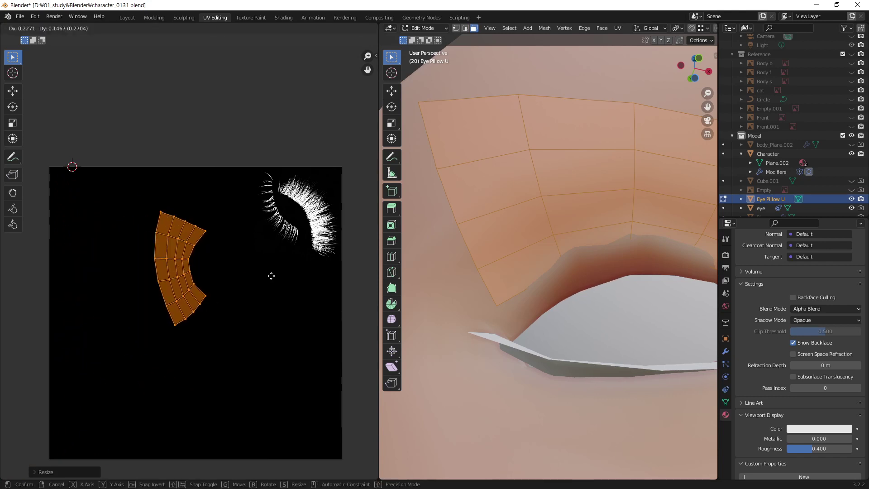
{"action": "left_click", "coordinate": [291, 290]}
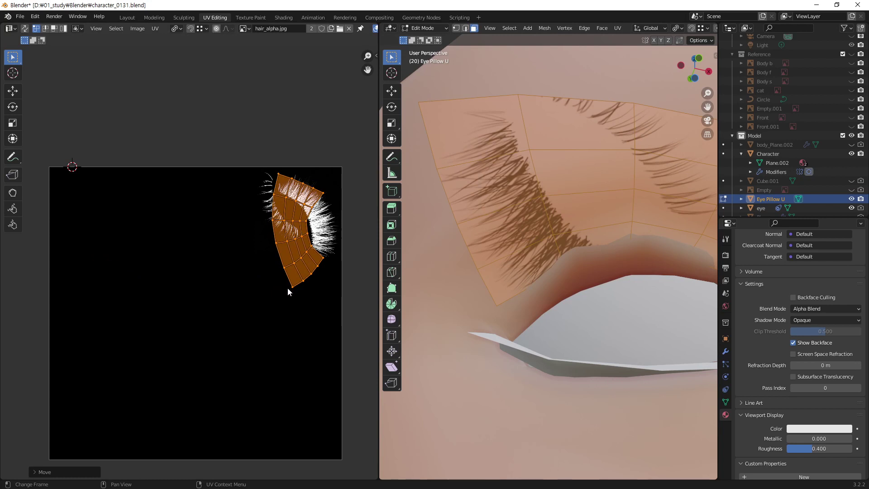
{"action": "key", "text": "ctrl+z"}
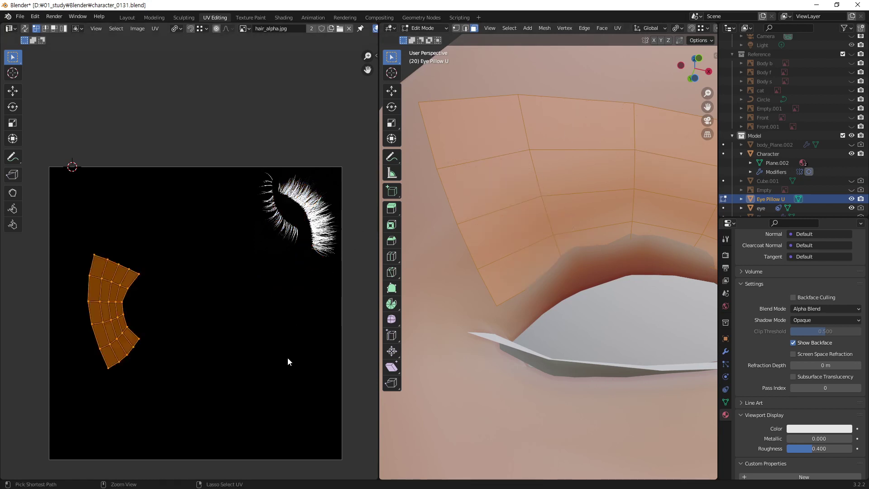
{"action": "key", "text": "ctrl+z"}
{"action": "key", "text": "ctrl+shift+z"}
{"action": "key", "text": "ctrl+shift+z"}
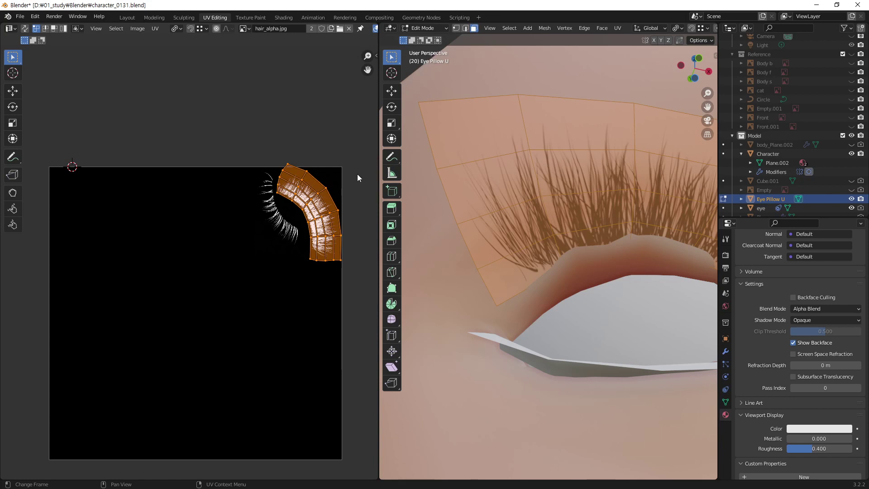
{"action": "right_click", "coordinate": [647, 224], "text": "shift"}
Step: View the eye from below and annotate the inner and outer eye corners
{"action": "scroll", "coordinate": [633, 217], "scroll_direction": "down", "scroll_amount": 4}
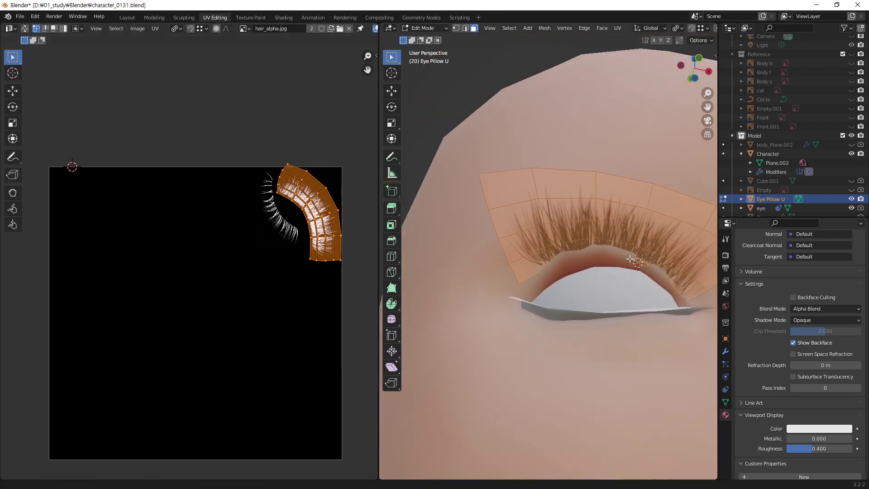
{"action": "middle_click_drag", "start_coordinate": [616, 208], "coordinate": [486, 295]}
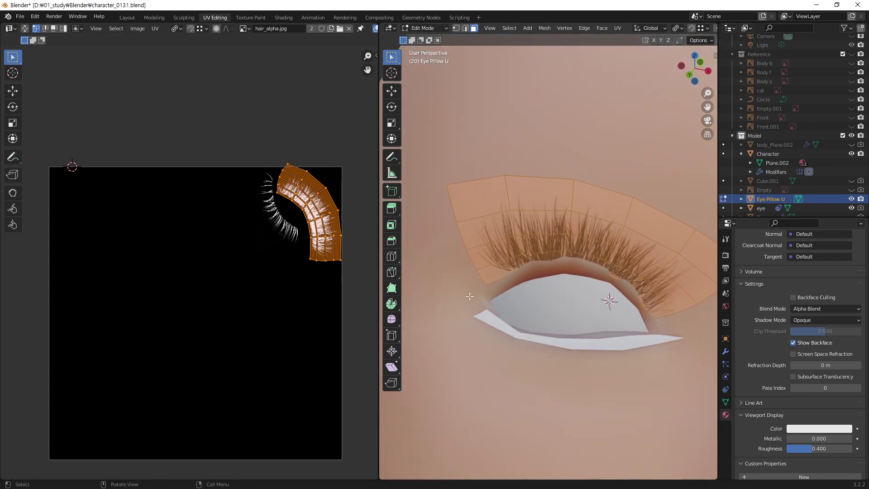
{"action": "key", "text": "shift+space"}
{"action": "key", "text": "d"}
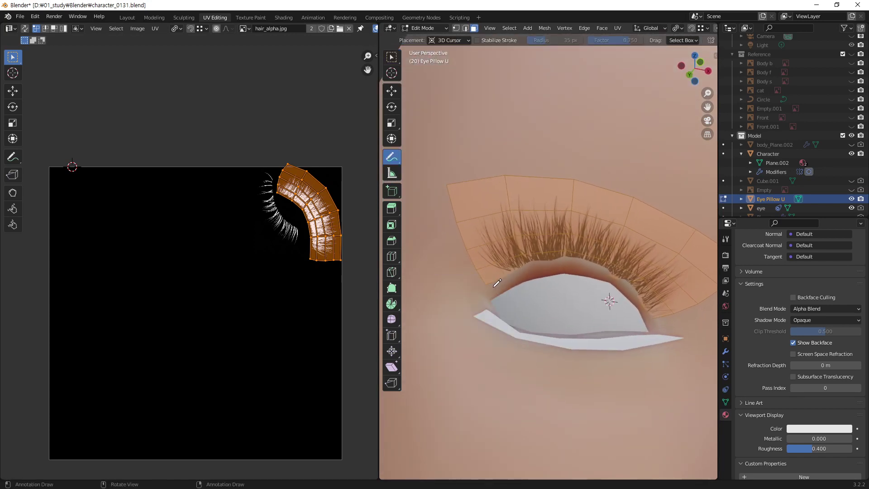
{"action": "mouse_move", "coordinate": [494, 295]}
{"action": "left_mouse_down"}
{"action": "mouse_move", "coordinate": [463, 299]}
{"action": "mouse_move", "coordinate": [504, 292]}
{"action": "left_mouse_up"}
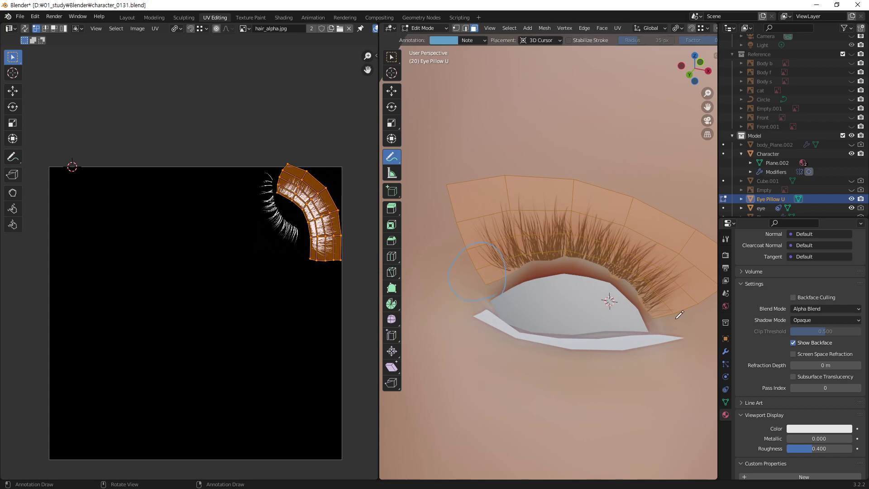
{"action": "left_click_drag", "start_coordinate": [677, 333], "coordinate": [699, 339]}
Step: Delete the Note annotation layer, return to Object Mode and select lower-lid card Plane.002
{"action": "left_click", "coordinate": [483, 40]}
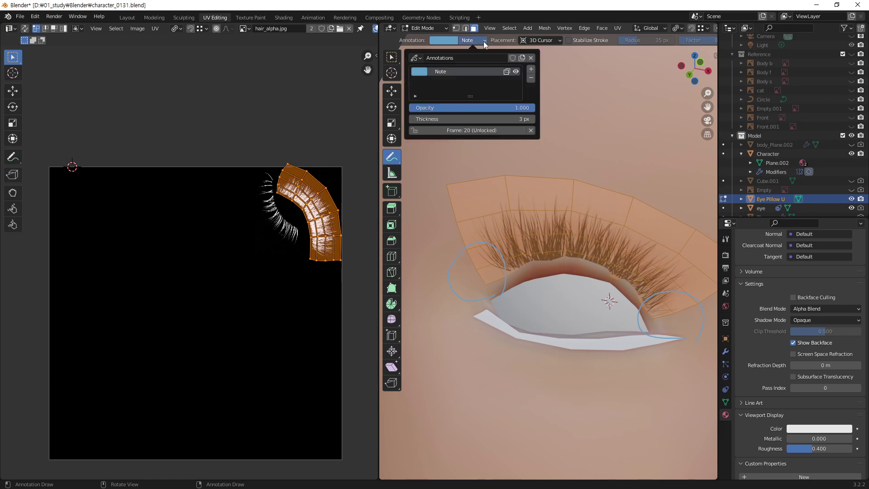
{"action": "left_click", "coordinate": [531, 78]}
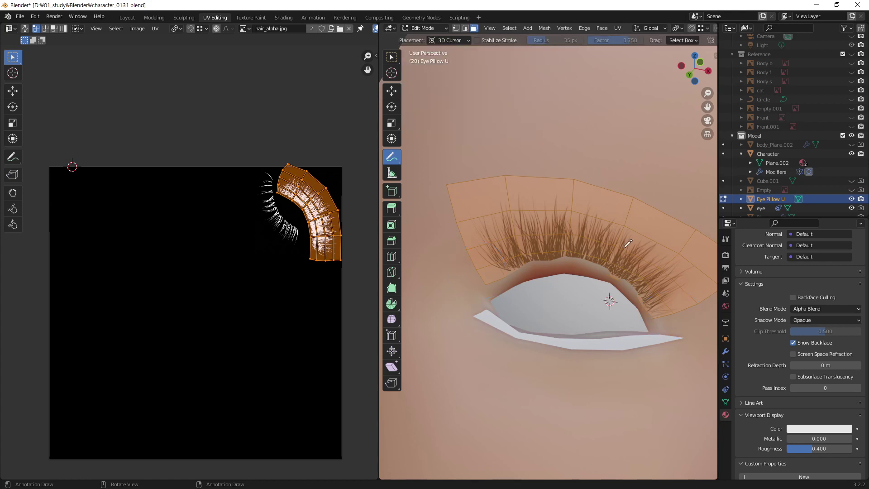
{"action": "middle_click_drag", "start_coordinate": [653, 279], "coordinate": [641, 295]}
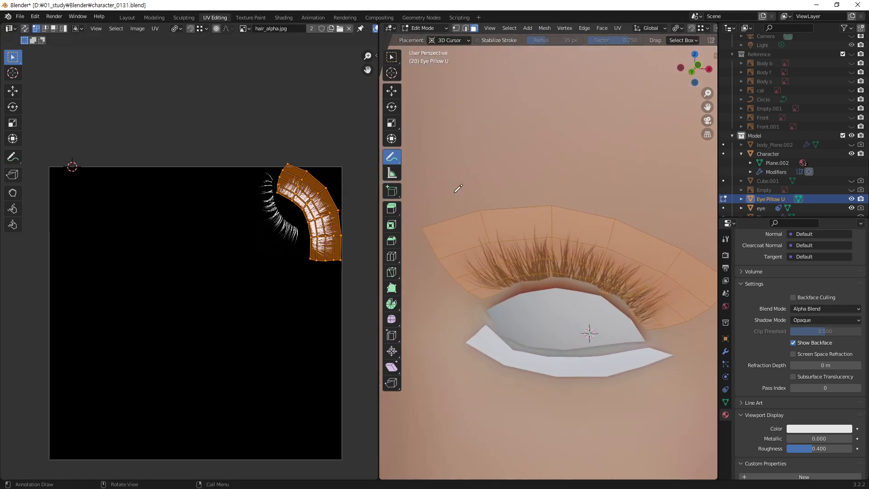
{"action": "mouse_move", "coordinate": [602, 332]}
{"action": "middle_mouse_down"}
{"action": "mouse_move", "coordinate": [618, 358]}
{"action": "mouse_move", "coordinate": [615, 377]}
{"action": "middle_mouse_up"}
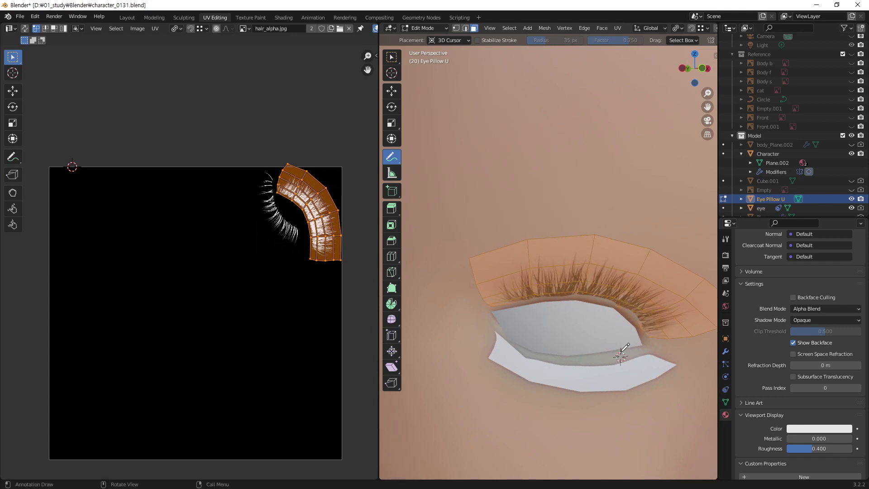
{"action": "key", "text": "Tab"}
{"action": "left_click", "coordinate": [633, 378]}
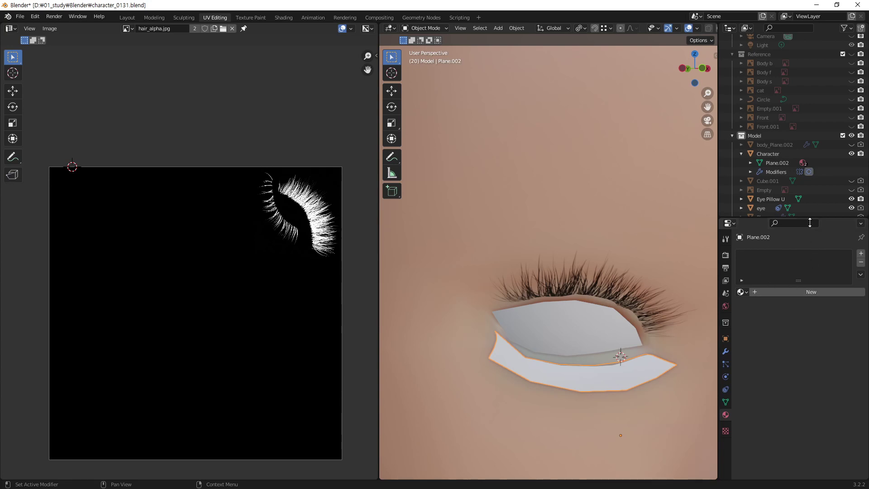
Step: Assign the existing Hair1 material to Plane.002 and select its whole mesh in Edit Mode
{"action": "left_click", "coordinate": [743, 292]}
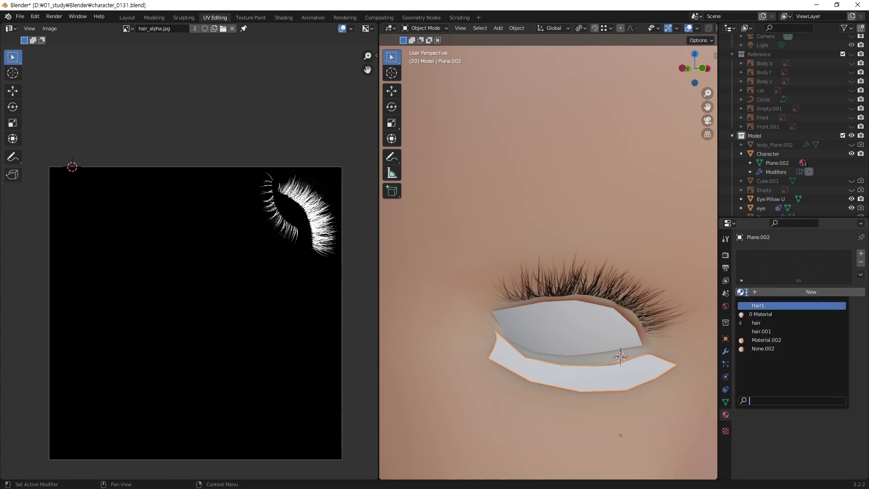
{"action": "left_click", "coordinate": [769, 308]}
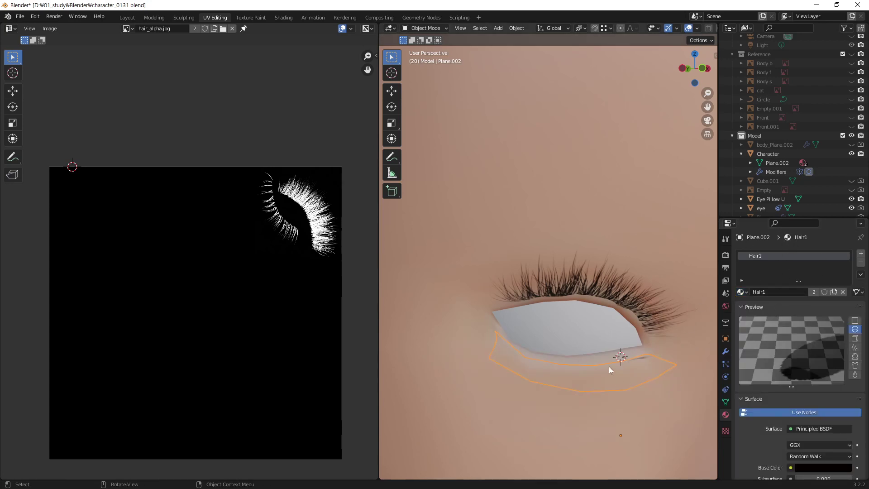
{"action": "key", "text": "Tab"}
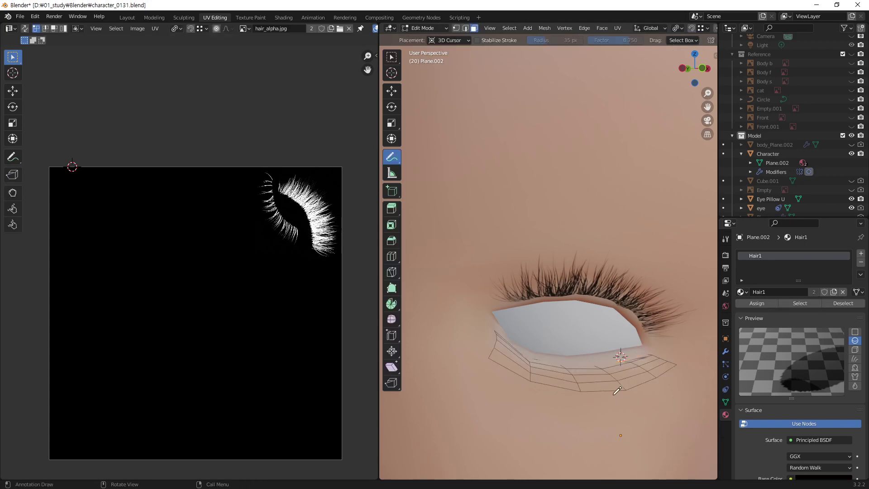
{"action": "key", "text": "a"}
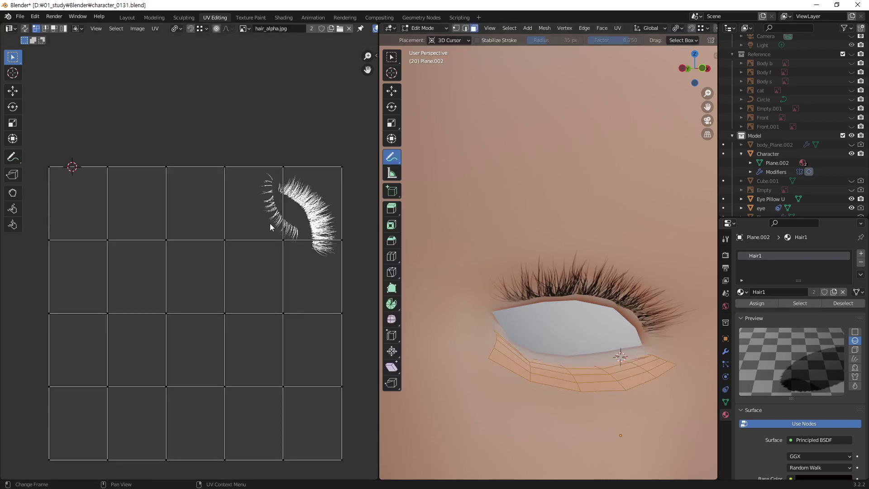
Step: Unwrap the lower-lid card's full mesh with U > Unwrap
{"action": "key", "text": "a"}
{"action": "key", "text": "u"}
{"action": "left_click", "coordinate": [219, 273]}
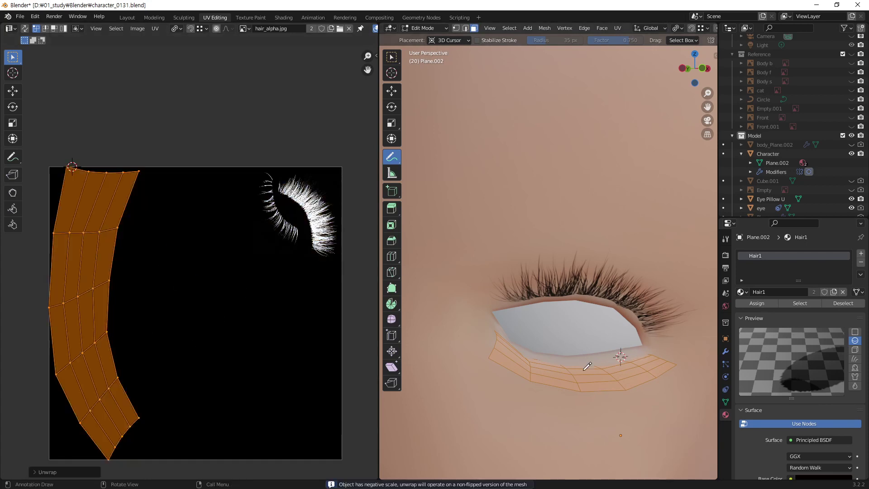
{"action": "middle_click_drag", "start_coordinate": [560, 394], "coordinate": [565, 430]}
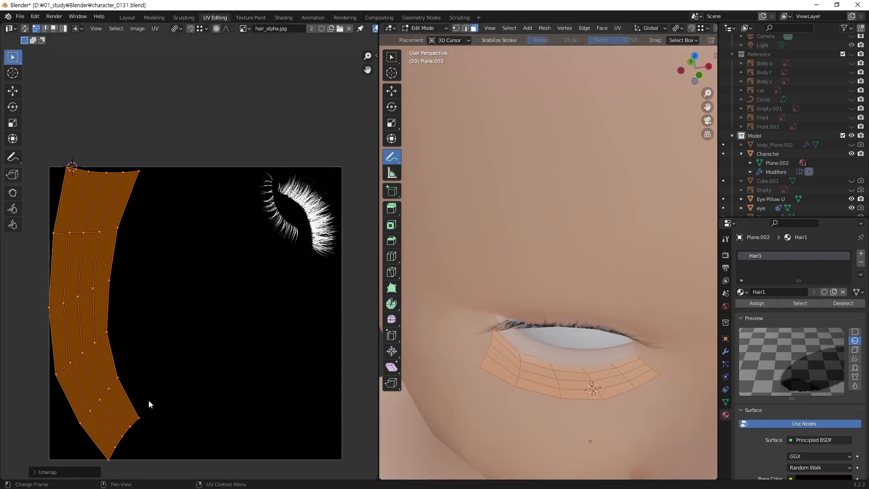
Step: Reset the UV select tool, deselect all, and box-select the entire UV island
{"action": "key", "text": "w"}
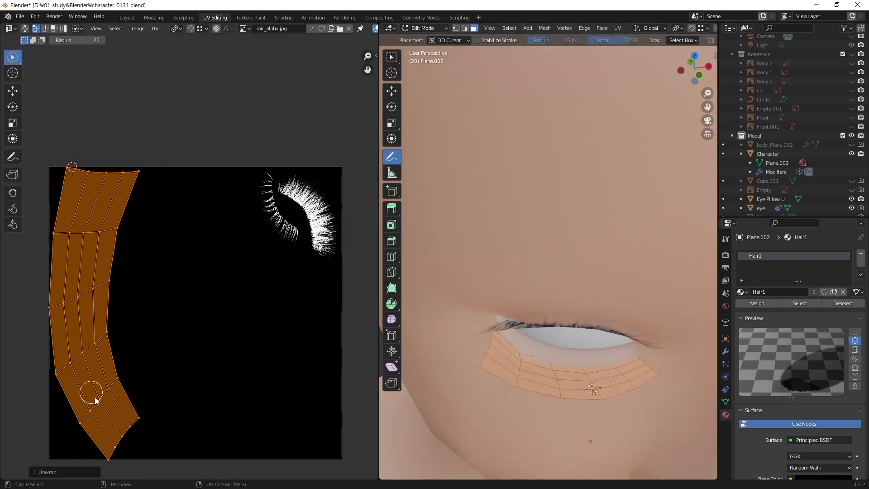
{"action": "key", "text": "w"}
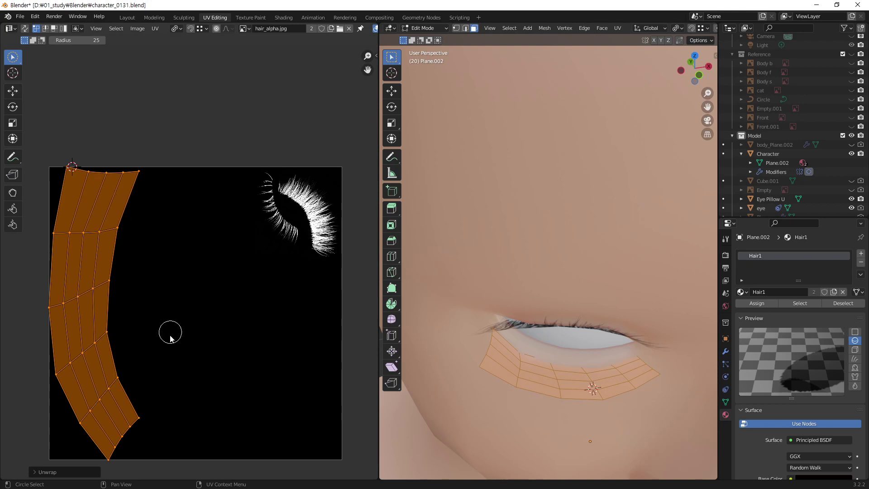
{"action": "key", "text": "w"}
{"action": "key", "text": "w"}
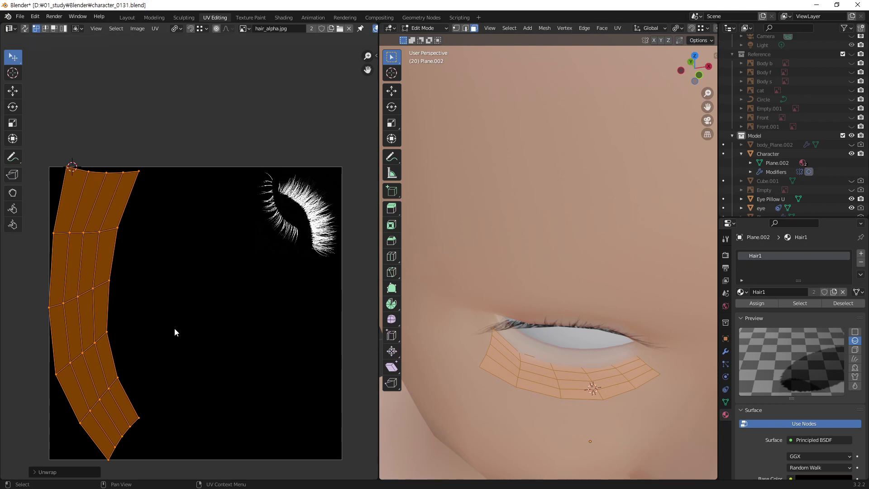
{"action": "key", "text": "w"}
{"action": "left_click", "coordinate": [117, 449]}
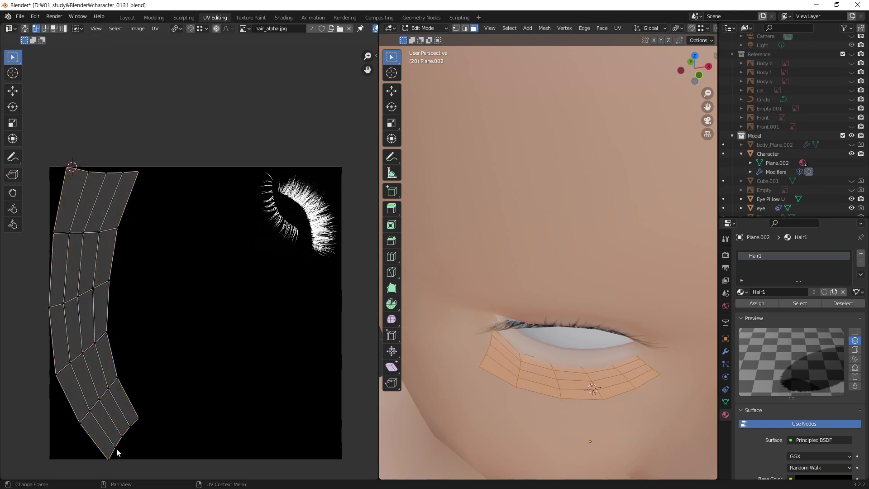
{"action": "mouse_move", "coordinate": [171, 140]}
{"action": "left_mouse_down"}
{"action": "mouse_move", "coordinate": [119, 300]}
{"action": "mouse_move", "coordinate": [42, 471]}
{"action": "left_mouse_up"}
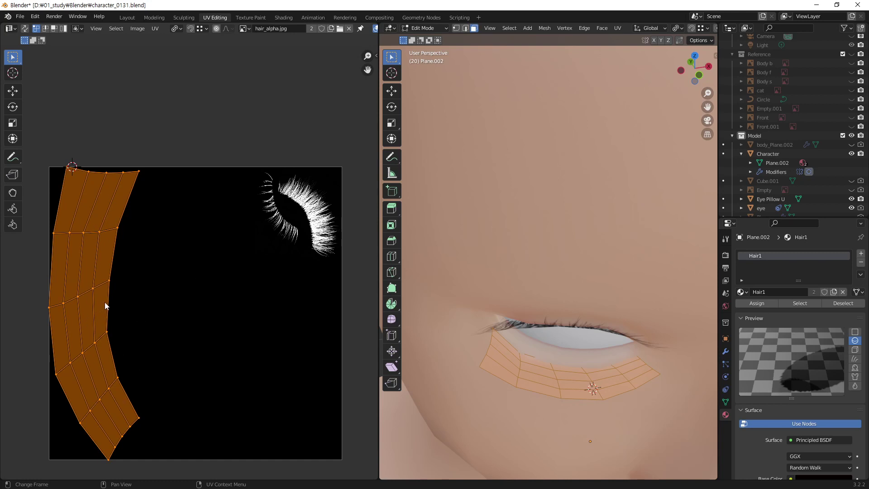
Step: Flip the UV island vertically (scale Y -1), shrink it to about 0.6, and move it beside the lash texture
{"action": "key", "text": "s"}
{"action": "type", "text": "y"}
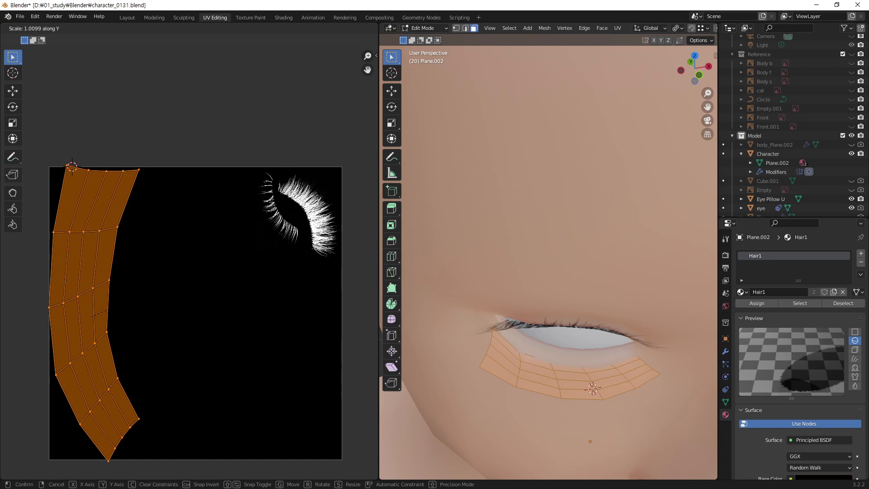
{"action": "type", "text": "-1"}
{"action": "key", "text": "Return"}
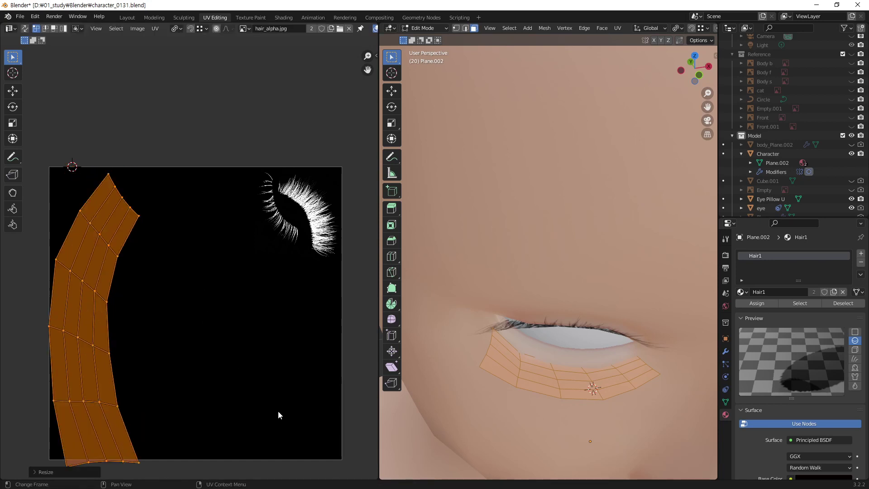
{"action": "key", "text": "s"}
{"action": "left_click", "coordinate": [172, 371]}
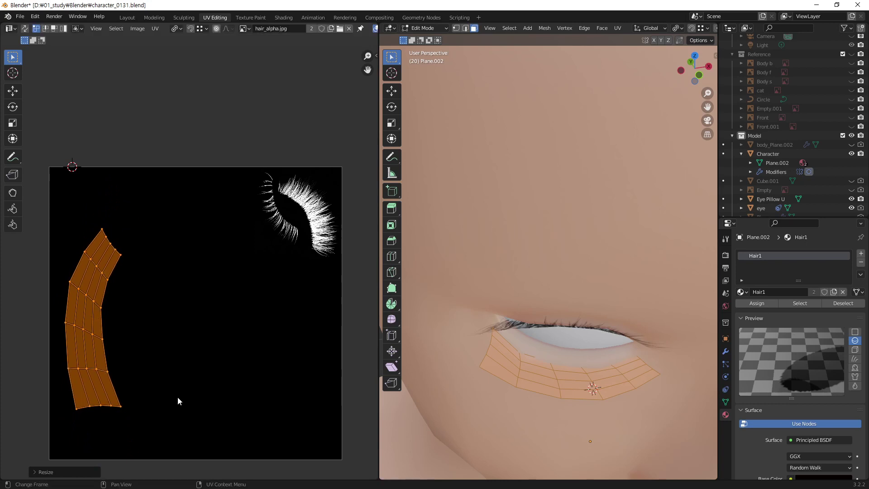
{"action": "key", "text": "g"}
{"action": "left_click", "coordinate": [338, 283]}
Step: Zoom the UV view onto the lashes and halve the island's size
{"action": "middle_click_drag", "start_coordinate": [248, 235], "coordinate": [161, 300]}
{"action": "scroll", "coordinate": [161, 300], "scroll_direction": "up", "scroll_amount": 1}
{"action": "scroll", "coordinate": [181, 285], "scroll_direction": "up", "scroll_amount": 1}
{"action": "scroll", "coordinate": [203, 269], "scroll_direction": "up", "scroll_amount": 1}
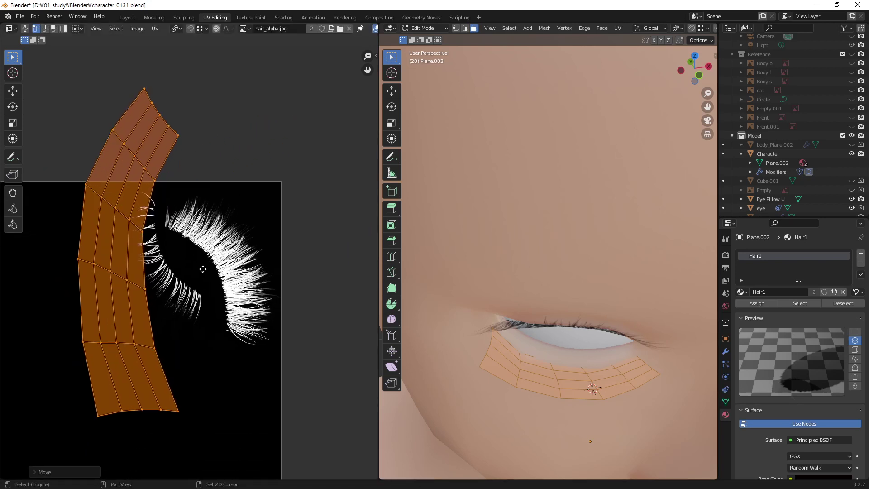
{"action": "middle_click_drag", "start_coordinate": [203, 269], "coordinate": [218, 239]}
{"action": "key", "text": "s"}
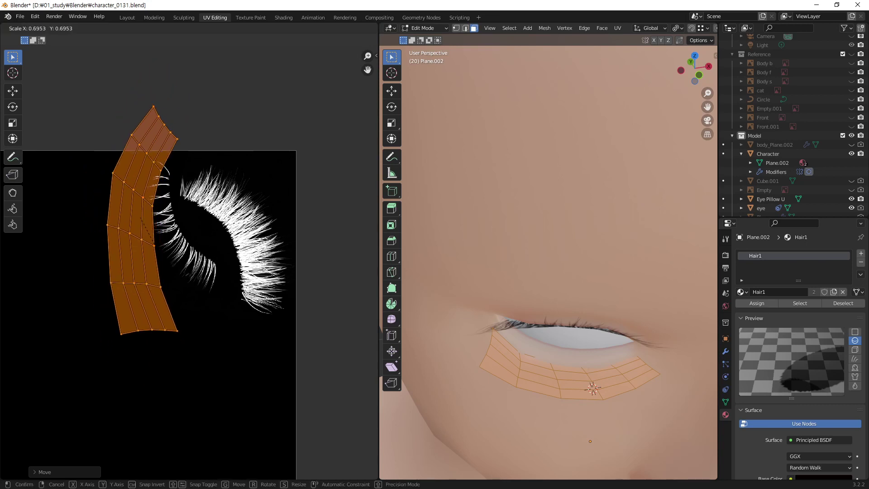
{"action": "left_click", "coordinate": [187, 318]}
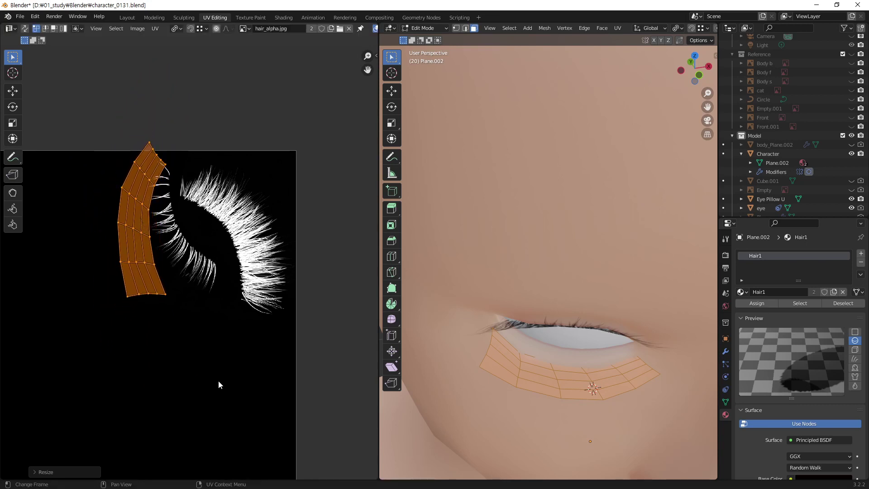
Step: Tilt the island clockwise and settle it over the lash roots
{"action": "key", "text": "r"}
{"action": "left_click", "coordinate": [234, 322]}
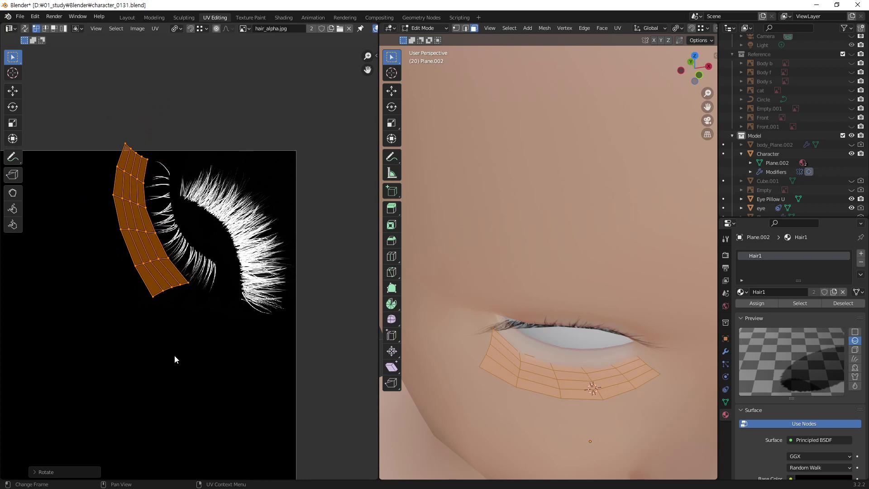
{"action": "key", "text": "g"}
{"action": "left_click", "coordinate": [224, 365]}
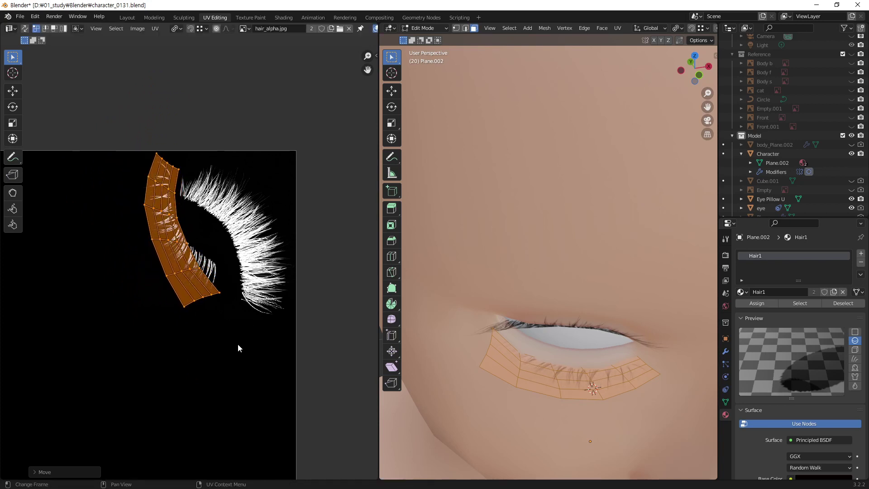
{"action": "key", "text": "r"}
{"action": "left_click", "coordinate": [259, 313]}
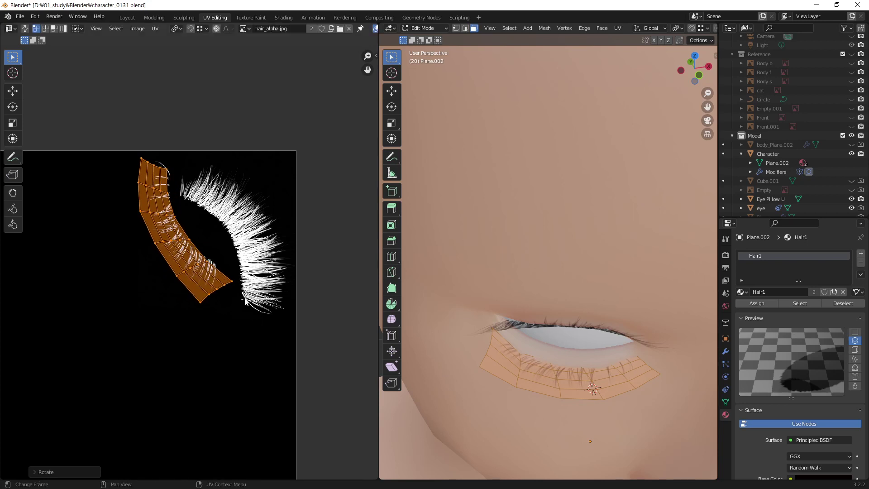
{"action": "key", "text": "g"}
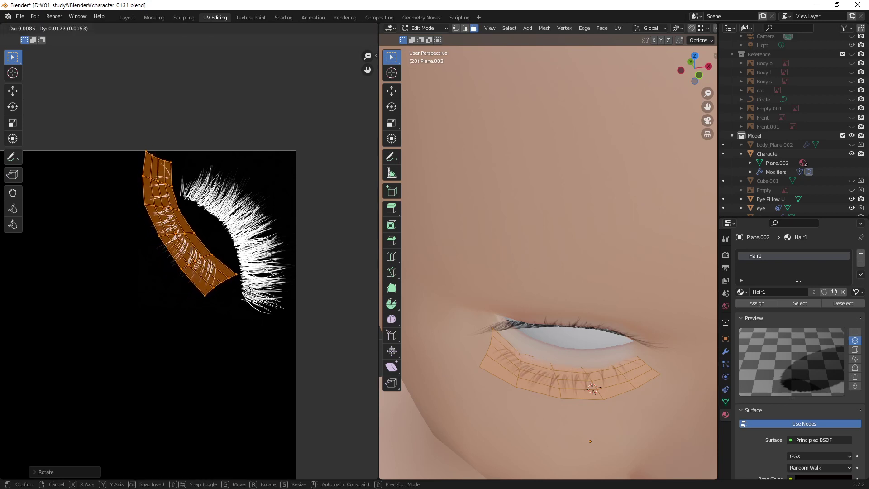
{"action": "left_click", "coordinate": [249, 292]}
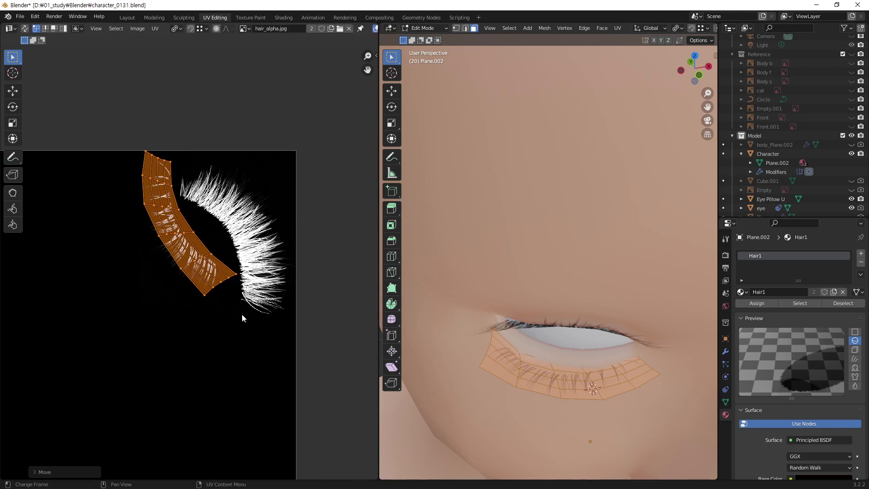
Step: Slightly rescale and nudge the island, then zoom in closer
{"action": "key", "text": "s"}
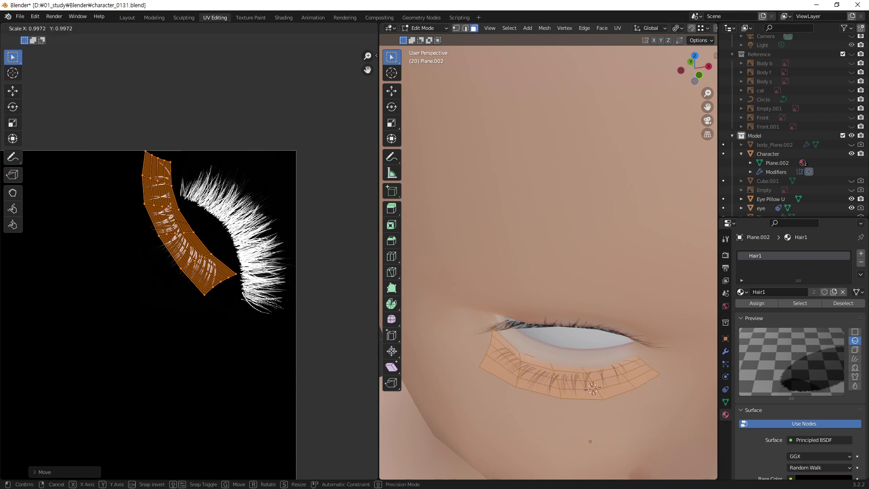
{"action": "left_click", "coordinate": [264, 259]}
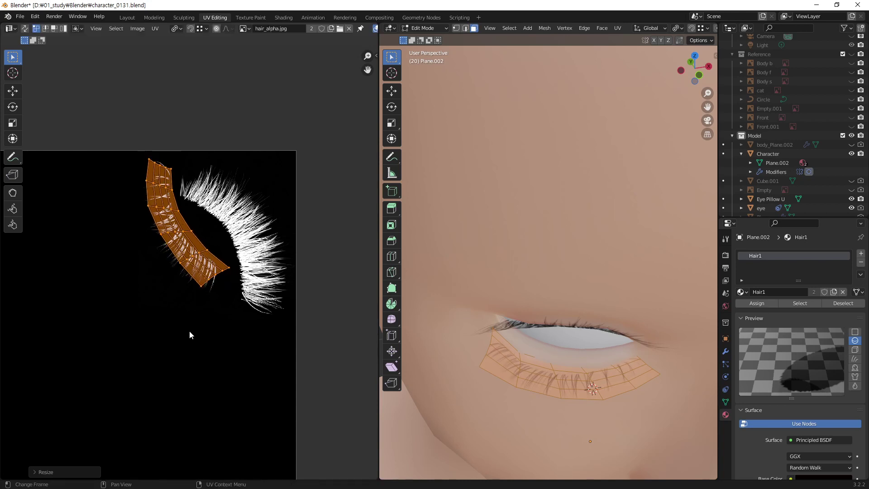
{"action": "key", "text": "g"}
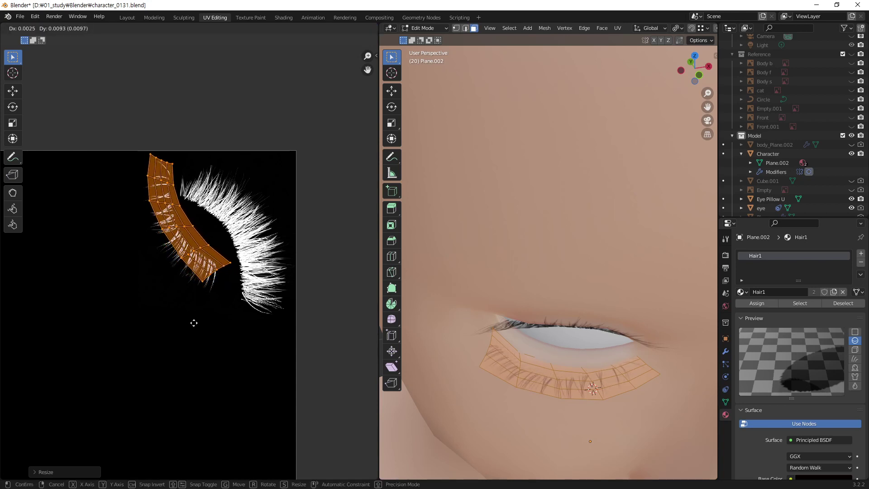
{"action": "left_click", "coordinate": [193, 323]}
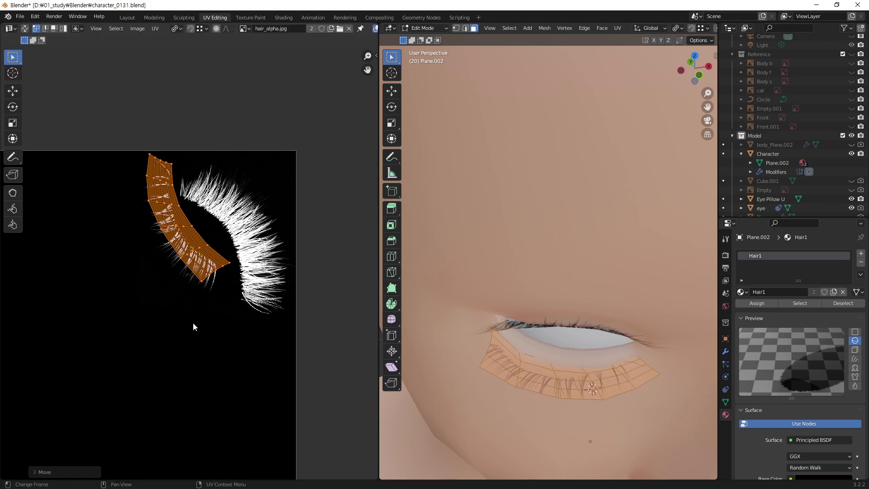
{"action": "scroll", "coordinate": [219, 240], "scroll_direction": "up", "scroll_amount": 1}
{"action": "scroll", "coordinate": [255, 181], "scroll_direction": "up", "scroll_amount": 2}
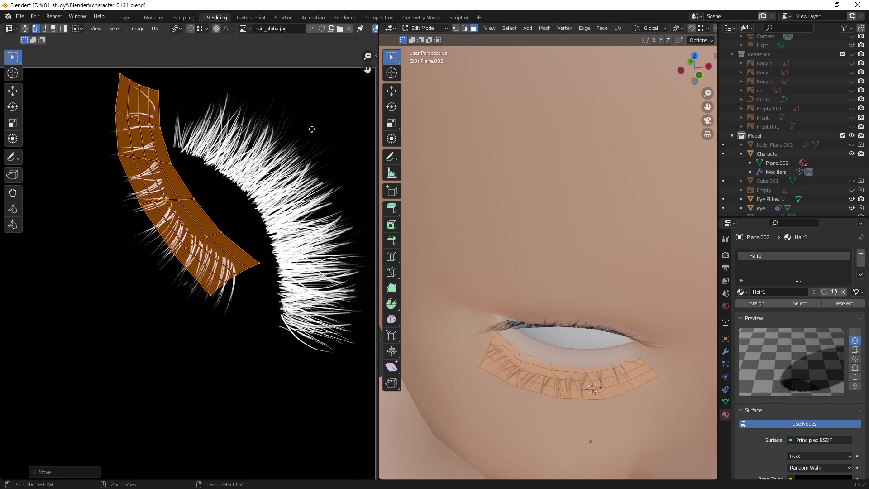
Step: Fine-tune the strip's position and rotation along the lash roots, then clear the UV selection
{"action": "key", "text": "g"}
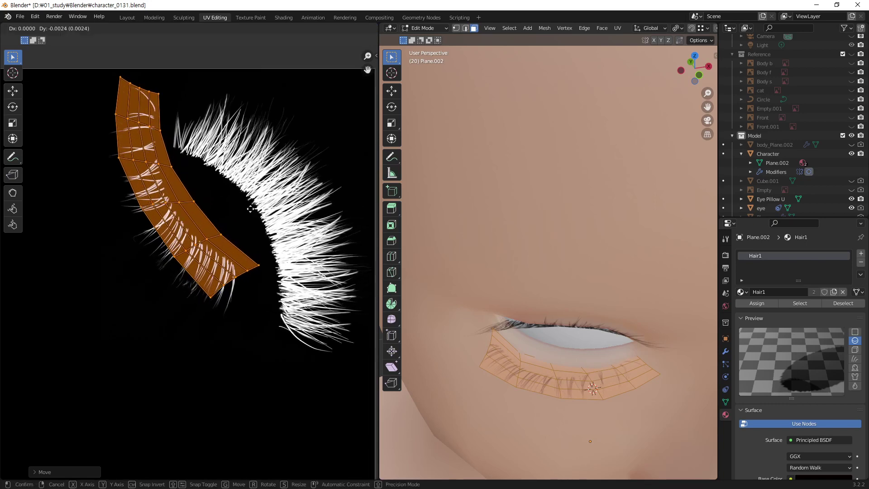
{"action": "left_click", "coordinate": [251, 208]}
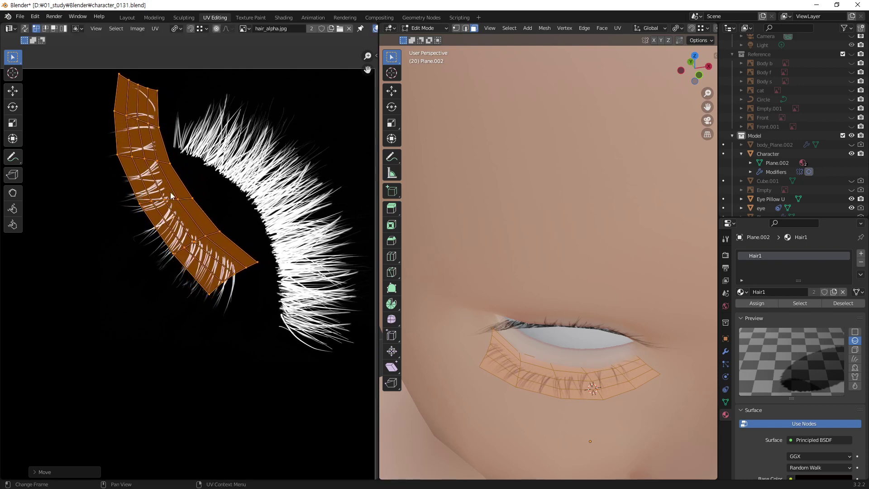
{"action": "key", "text": "r"}
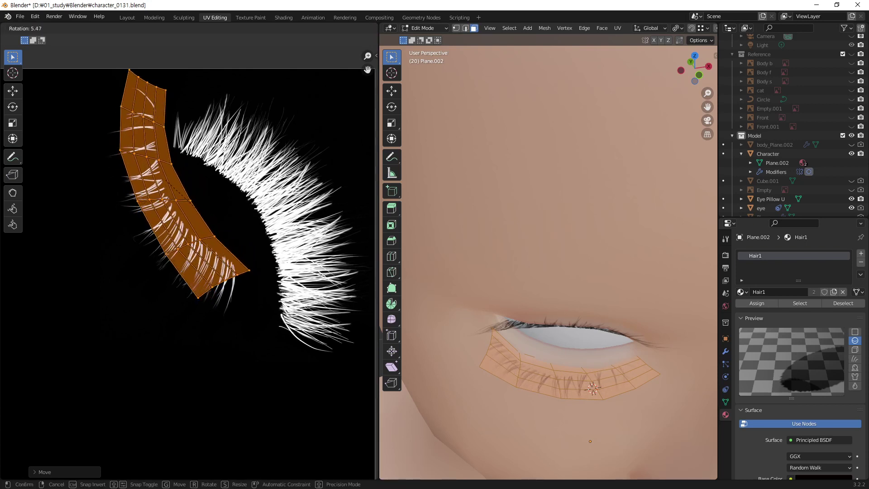
{"action": "left_click", "coordinate": [255, 261]}
{"action": "key", "text": "r"}
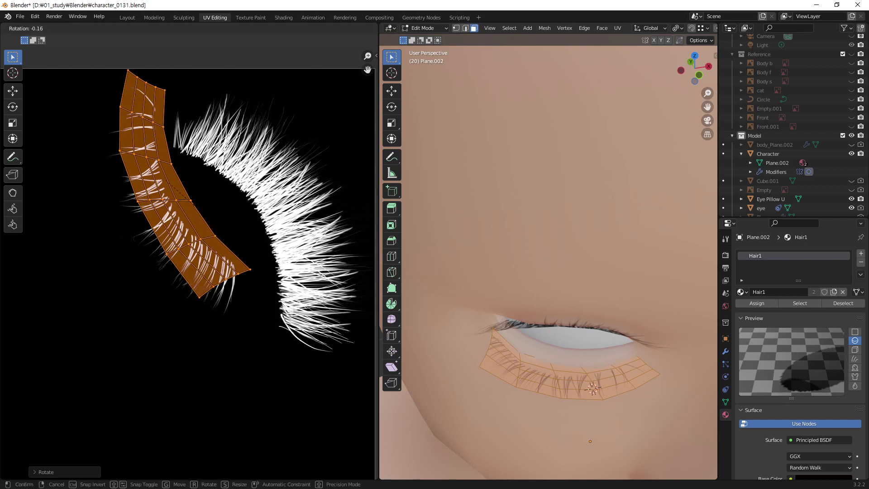
{"action": "left_click", "coordinate": [253, 262]}
{"action": "key", "text": "g"}
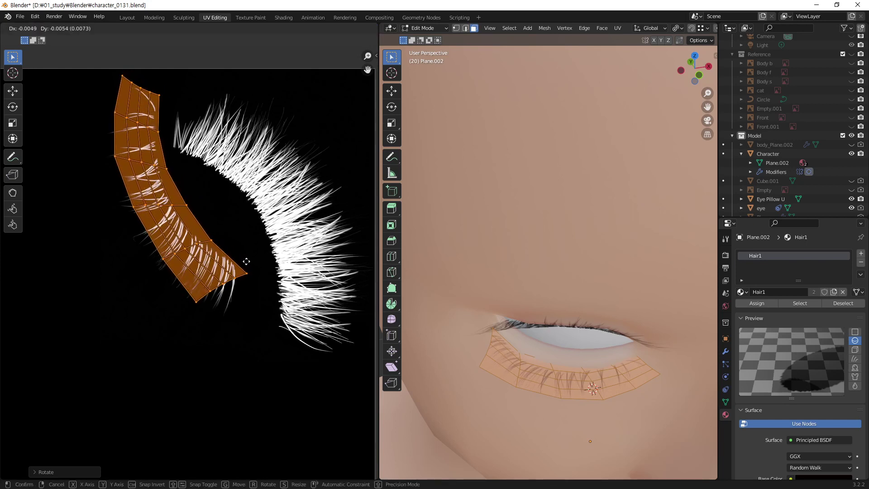
{"action": "left_click", "coordinate": [248, 266]}
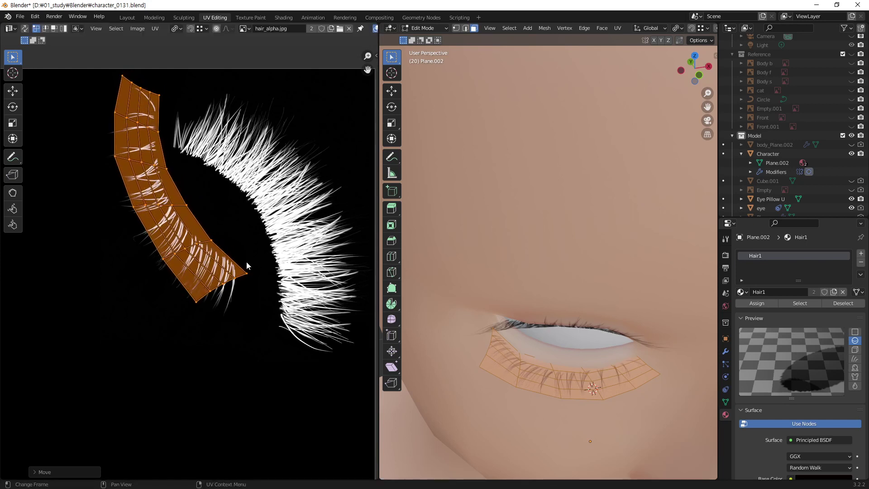
{"action": "left_click", "coordinate": [186, 181]}
Step: Shift five box-selected UV vertex rows so the strip follows the lash curve
{"action": "left_click_drag", "start_coordinate": [103, 149], "coordinate": [182, 183]}
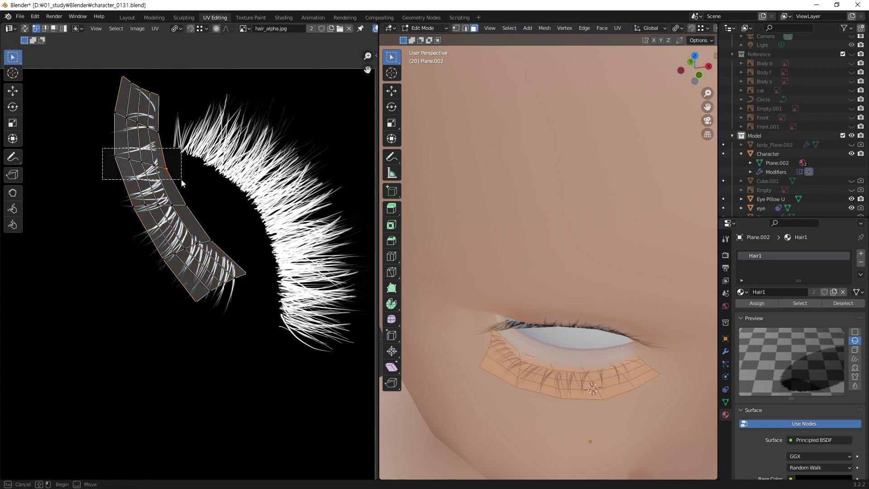
{"action": "key", "text": "g"}
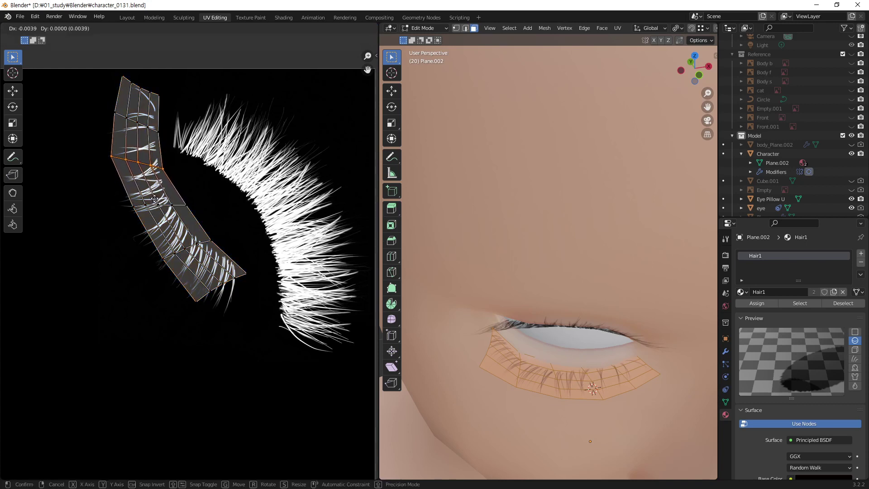
{"action": "left_click", "coordinate": [154, 200]}
{"action": "left_click_drag", "start_coordinate": [105, 105], "coordinate": [162, 143]}
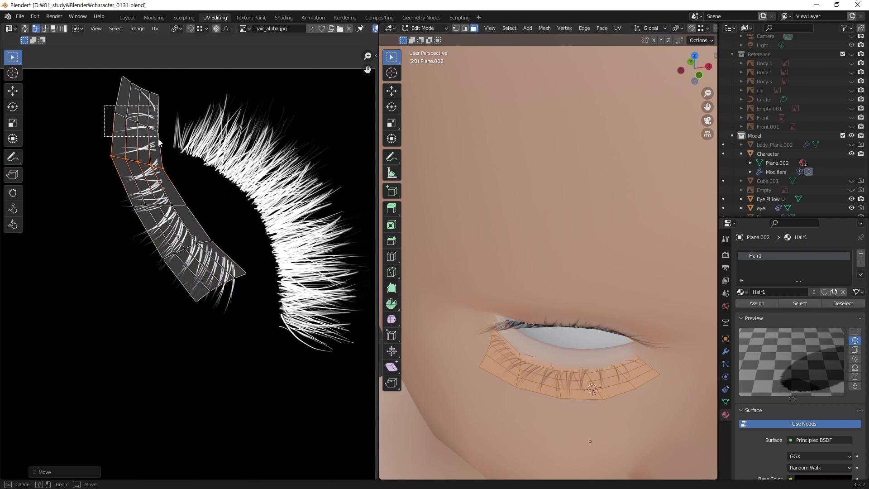
{"action": "key", "text": "g"}
{"action": "left_click", "coordinate": [195, 171]}
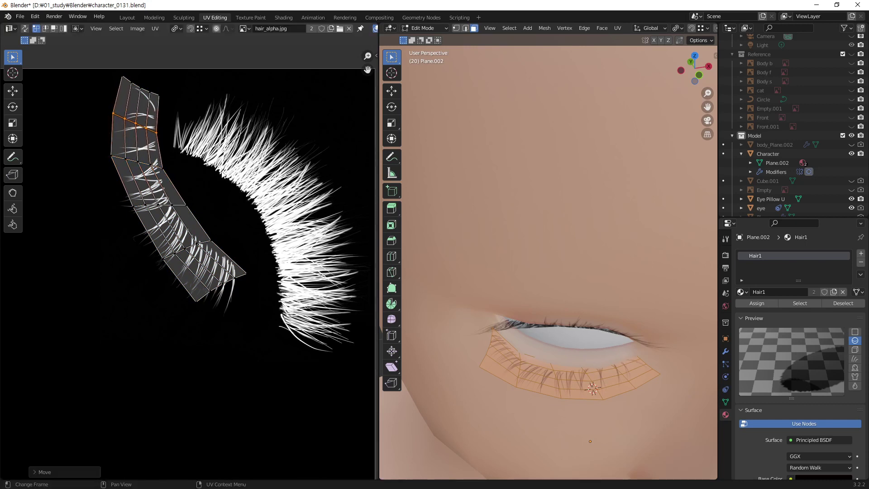
{"action": "left_click_drag", "start_coordinate": [195, 195], "coordinate": [128, 218]}
{"action": "key", "text": "g"}
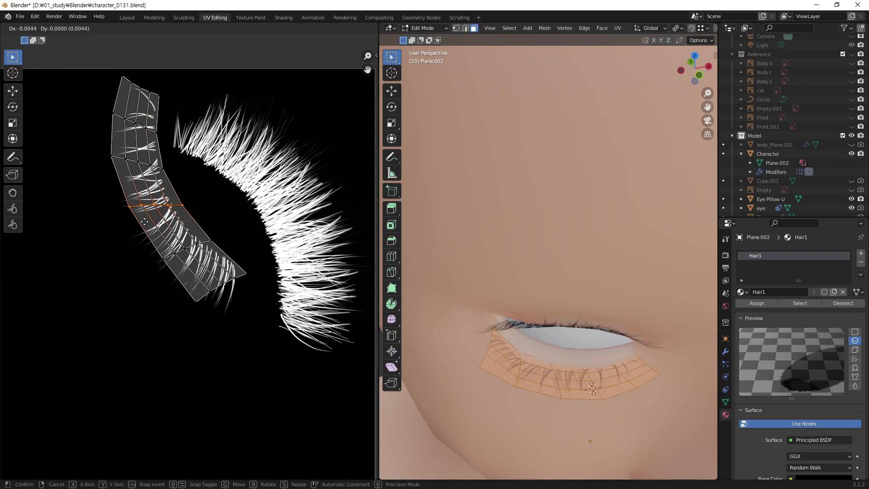
{"action": "left_click", "coordinate": [141, 222]}
{"action": "left_click_drag", "start_coordinate": [226, 233], "coordinate": [135, 271]}
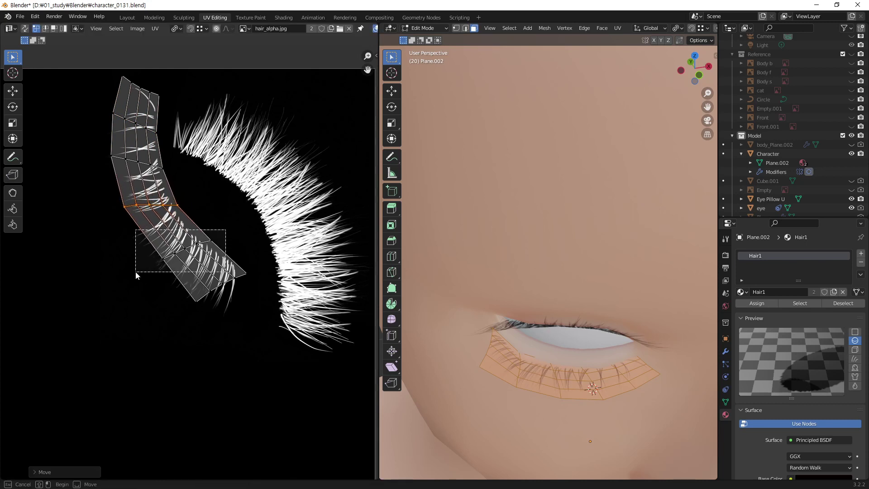
{"action": "key", "text": "g"}
{"action": "left_click", "coordinate": [145, 278]}
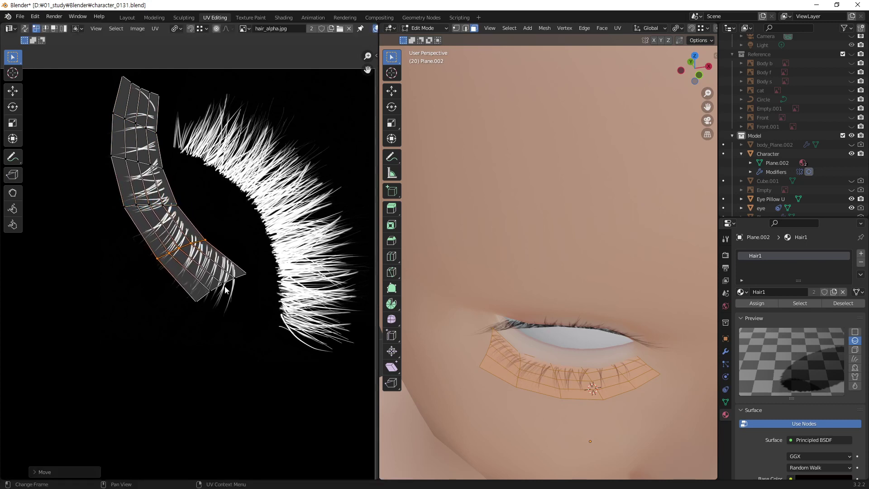
{"action": "left_click_drag", "start_coordinate": [269, 268], "coordinate": [185, 314]}
{"action": "key", "text": "g"}
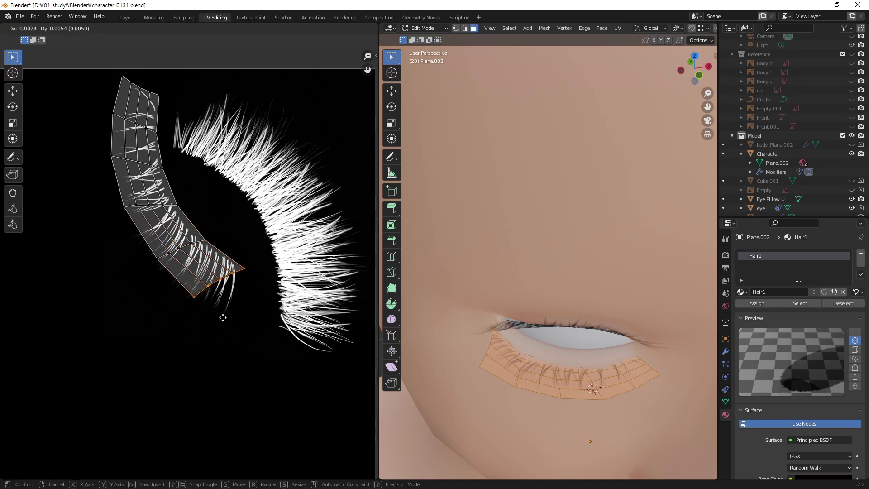
{"action": "left_click", "coordinate": [224, 315]}
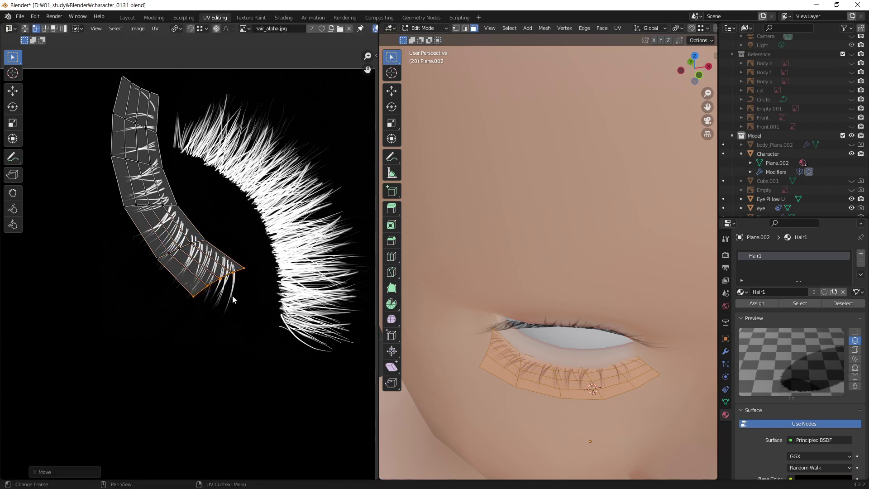
Step: Reposition the UV vertices at the strip's tip to bend along the lashes
{"action": "key", "text": "g"}
{"action": "left_click", "coordinate": [261, 302]}
{"action": "key", "text": "g"}
{"action": "left_click", "coordinate": [254, 289]}
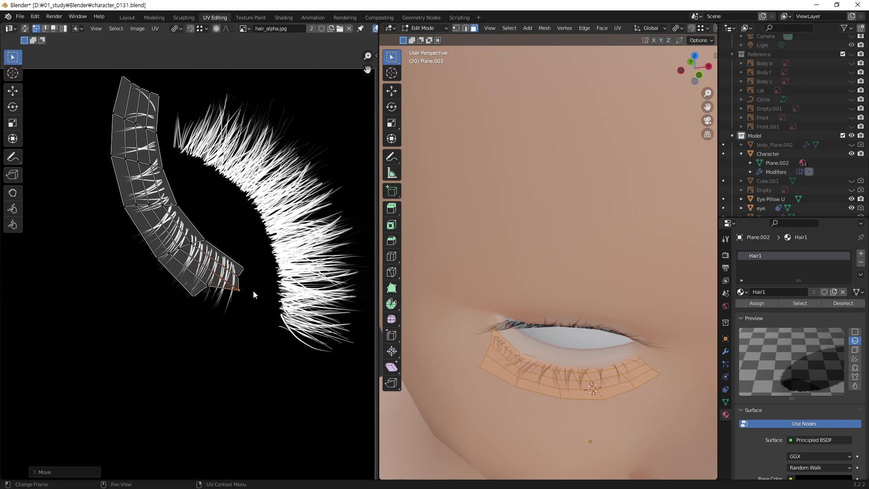
{"action": "left_click", "coordinate": [243, 270]}
{"action": "key", "text": "g"}
{"action": "left_click", "coordinate": [251, 275]}
{"action": "key", "text": "g"}
{"action": "left_click", "coordinate": [239, 309]}
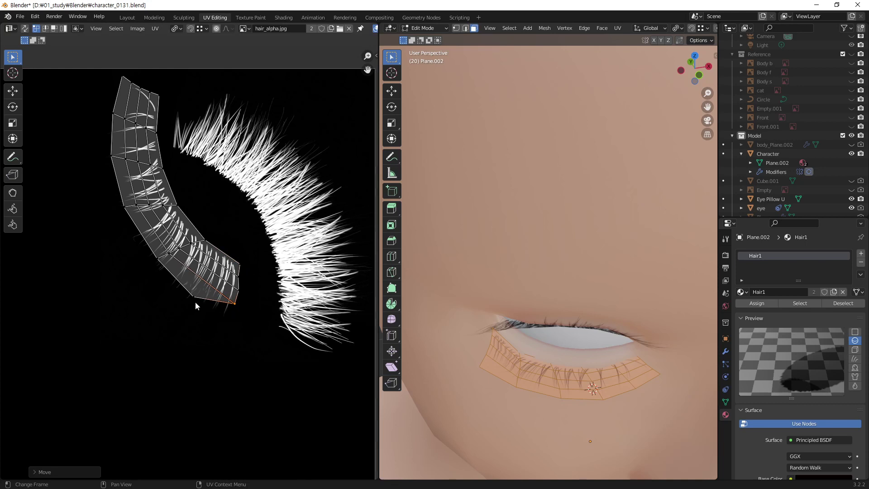
{"action": "key", "text": "g"}
{"action": "left_click", "coordinate": [237, 346]}
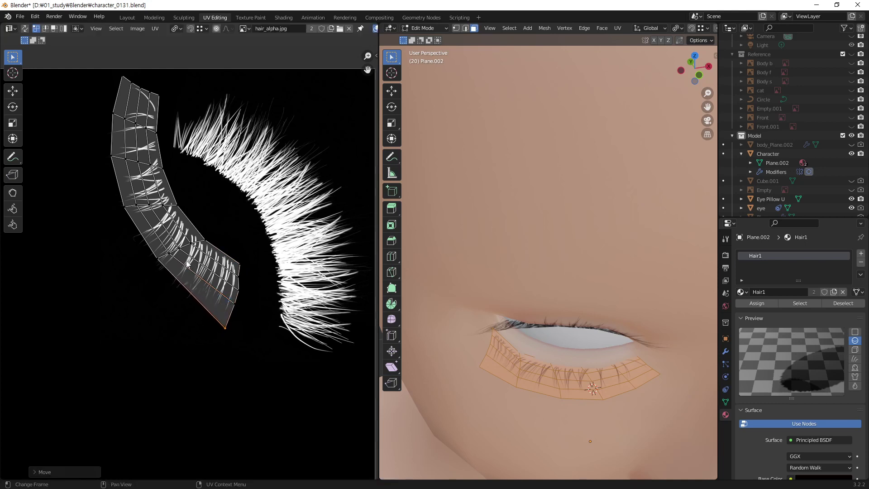
Step: Nudge individual vertices along the strip's lower edge down to trace the lash hairs
{"action": "left_click", "coordinate": [158, 259]}
{"action": "key", "text": "g"}
{"action": "left_click", "coordinate": [152, 277]}
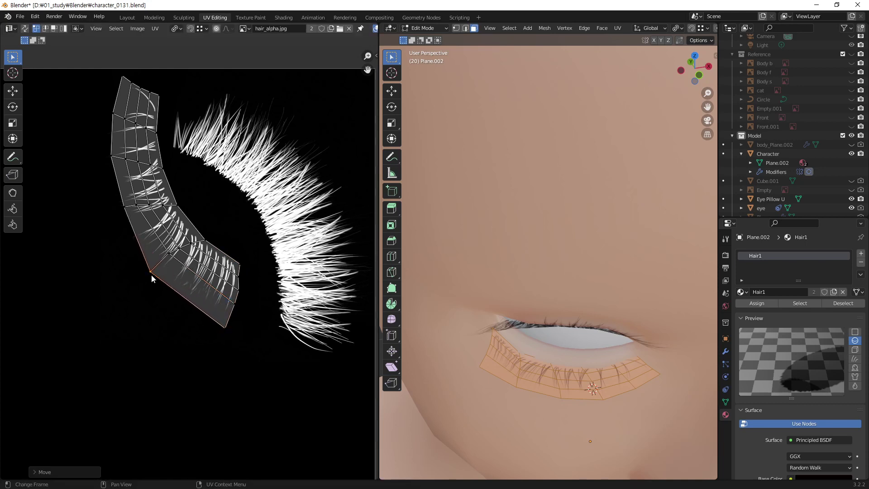
{"action": "left_click", "coordinate": [169, 257]}
{"action": "key", "text": "g"}
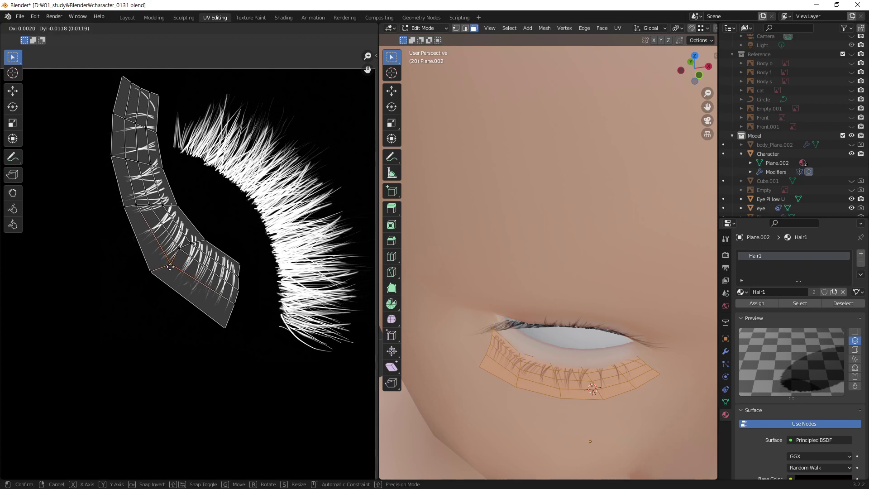
{"action": "left_click", "coordinate": [172, 268]}
{"action": "left_click", "coordinate": [180, 248]}
{"action": "key", "text": "g"}
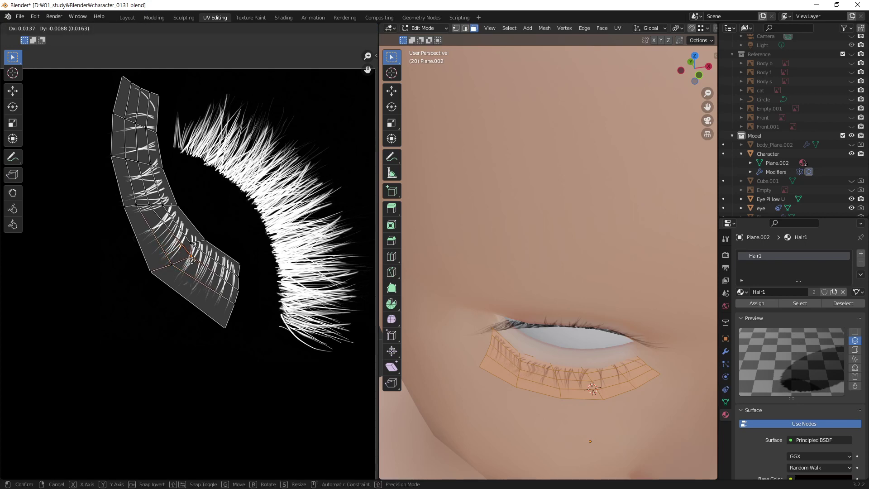
{"action": "left_click", "coordinate": [187, 260]}
{"action": "left_click", "coordinate": [191, 249]}
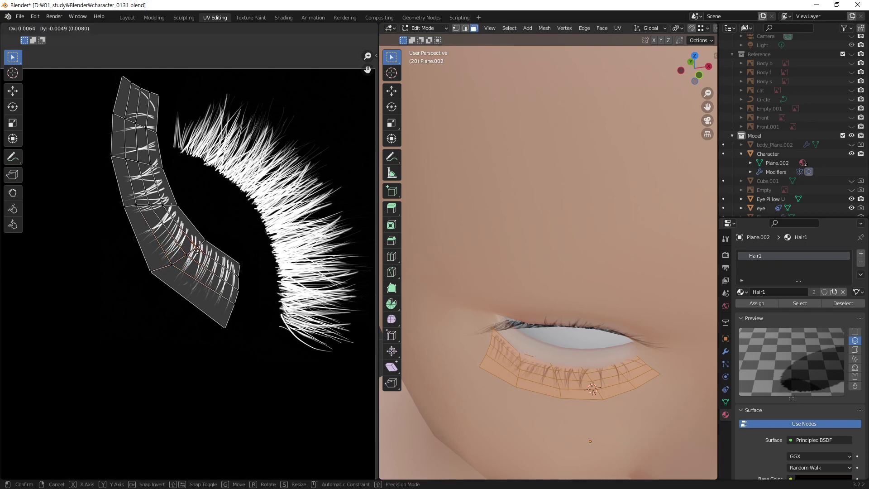
{"action": "key", "text": "g"}
{"action": "left_click", "coordinate": [198, 252]}
{"action": "key", "text": "g"}
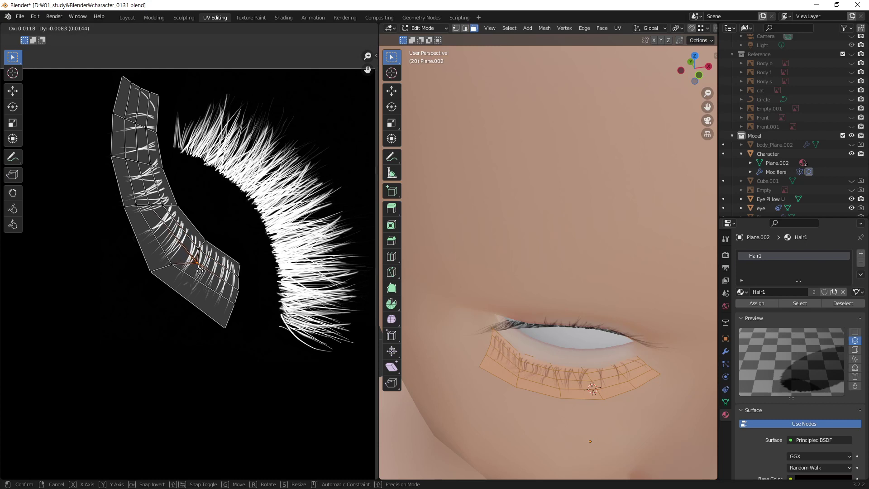
{"action": "left_click", "coordinate": [198, 271]}
{"action": "key", "text": "g"}
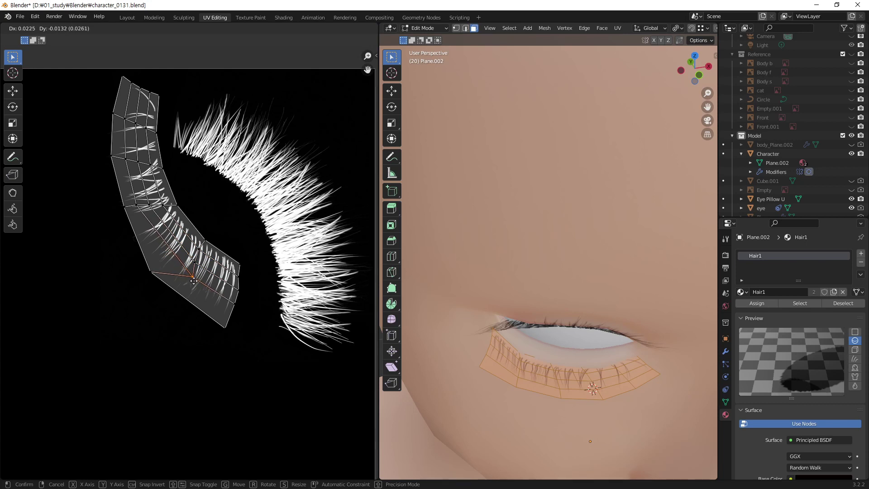
{"action": "left_click", "coordinate": [193, 280]}
Step: Adjust the bottom-left corner, edge vertices and right-end vertices of the UV strip
{"action": "left_click", "coordinate": [154, 273]}
{"action": "key", "text": "g"}
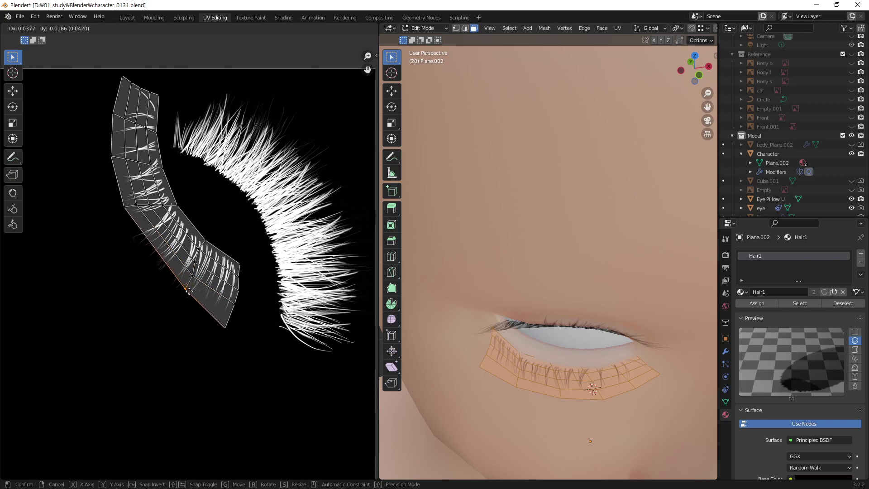
{"action": "left_click", "coordinate": [187, 294]}
{"action": "left_click", "coordinate": [187, 275]}
{"action": "key", "text": "g"}
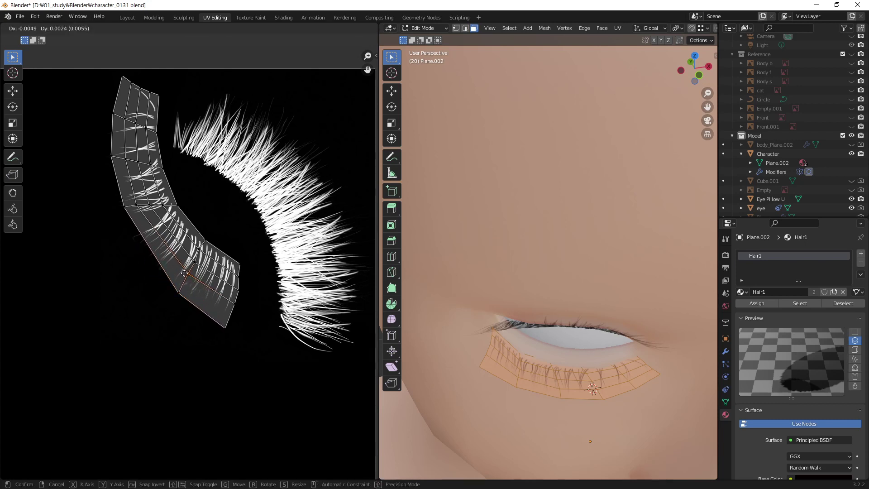
{"action": "left_click", "coordinate": [186, 274]}
{"action": "left_click", "coordinate": [194, 265]}
{"action": "key", "text": "g"}
{"action": "left_click", "coordinate": [189, 259]}
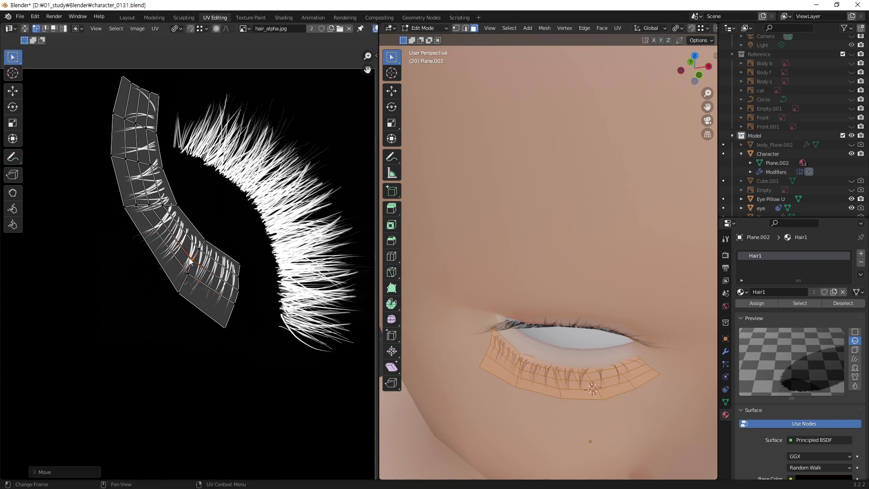
{"action": "left_click", "coordinate": [239, 277]}
{"action": "key", "text": "g"}
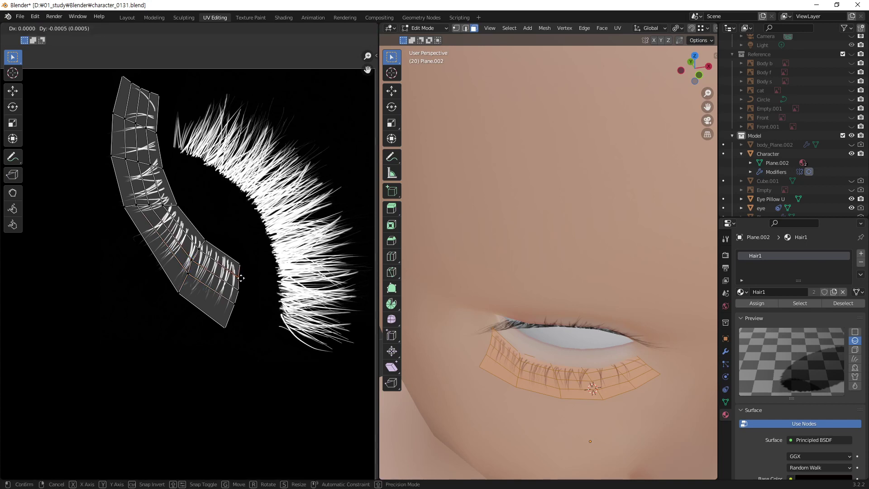
{"action": "left_click", "coordinate": [244, 280]}
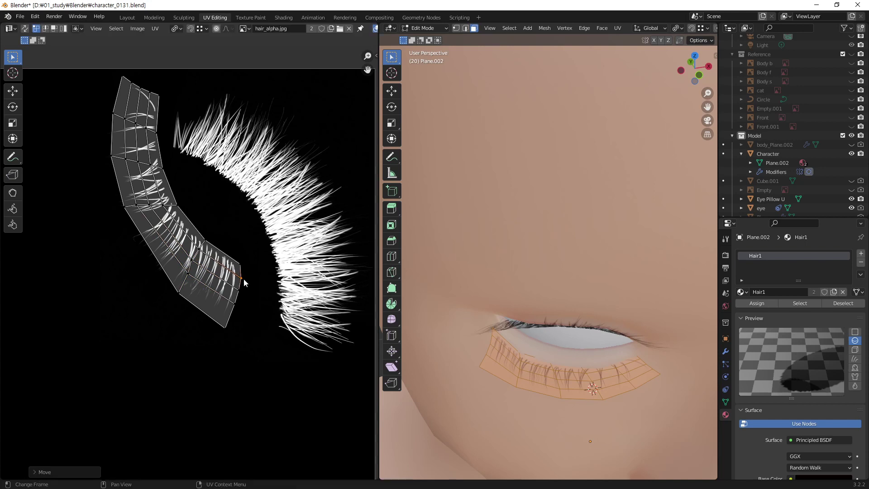
{"action": "key", "text": "g"}
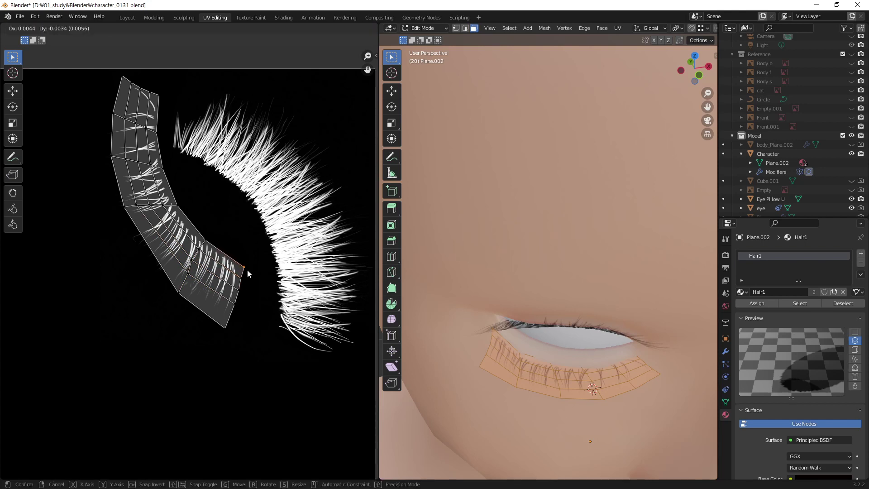
{"action": "left_click", "coordinate": [247, 269]}
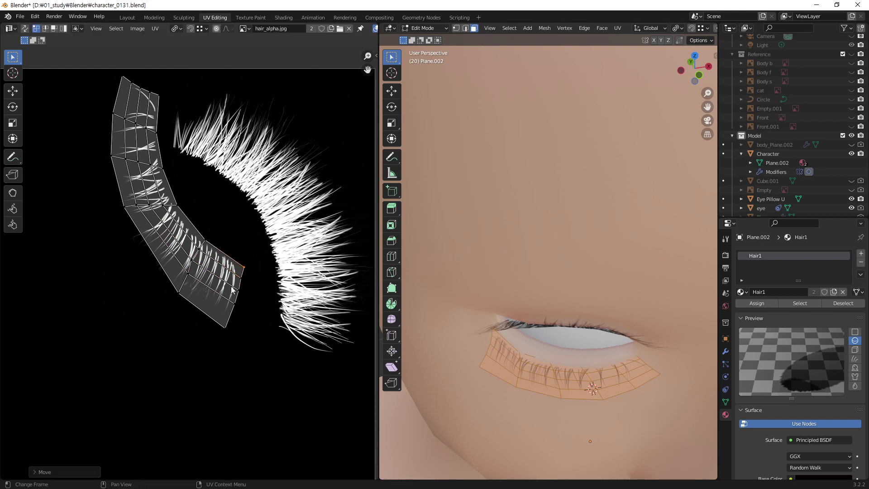
Step: Move Plane.002's outline UV vertices onto the lash strip of hair_alpha.jpg
{"action": "left_click", "coordinate": [128, 209]}
{"action": "key", "text": "g"}
{"action": "left_click", "coordinate": [129, 249]}
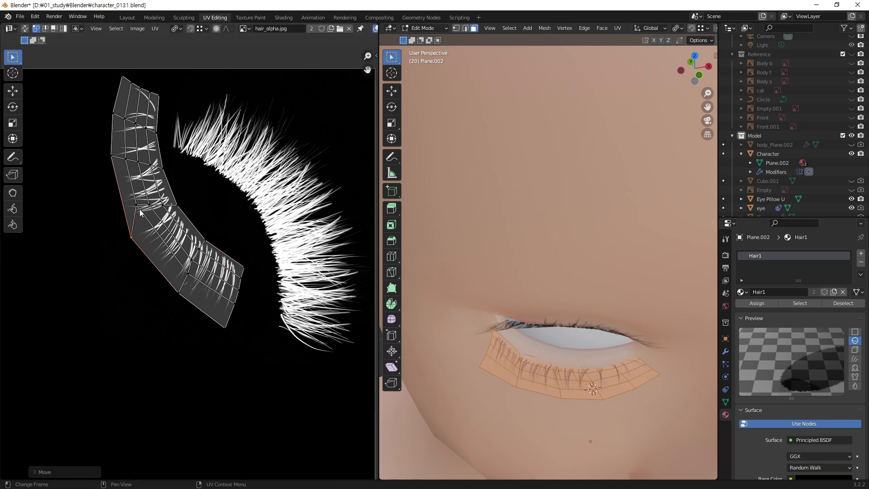
{"action": "key", "text": "g"}
{"action": "left_click", "coordinate": [157, 241]}
{"action": "left_click", "coordinate": [156, 217]}
{"action": "key", "text": "g"}
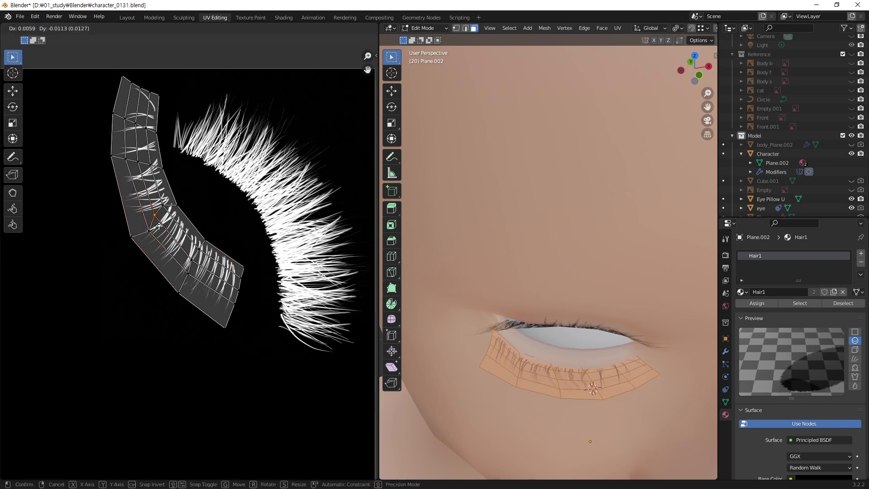
{"action": "left_click", "coordinate": [164, 233]}
{"action": "left_click", "coordinate": [170, 215]}
{"action": "key", "text": "g"}
{"action": "left_click", "coordinate": [176, 230]}
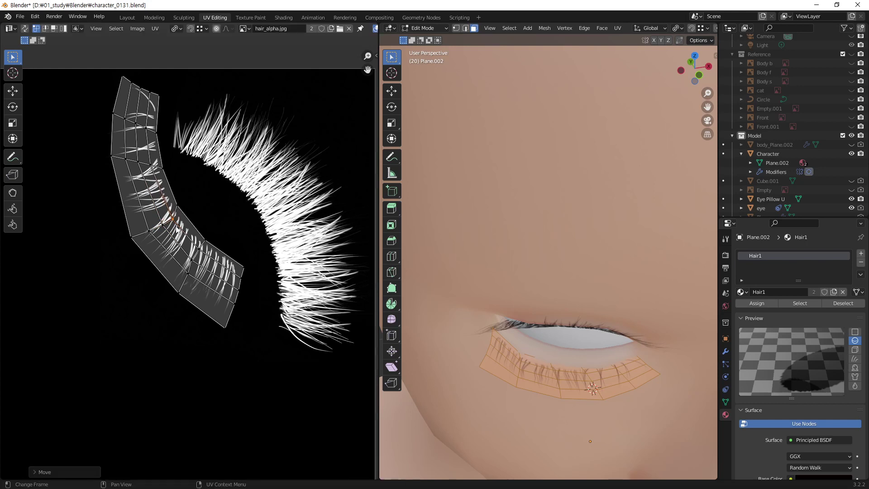
{"action": "key", "text": "g"}
{"action": "left_click", "coordinate": [186, 222]}
Step: Reposition the card's lower-edge, corner and inner-curve UV vertices along the lashes
{"action": "left_click", "coordinate": [162, 226]}
{"action": "key", "text": "g"}
{"action": "key", "text": "g"}
{"action": "left_click", "coordinate": [153, 236]}
{"action": "left_click", "coordinate": [138, 244]}
{"action": "key", "text": "g"}
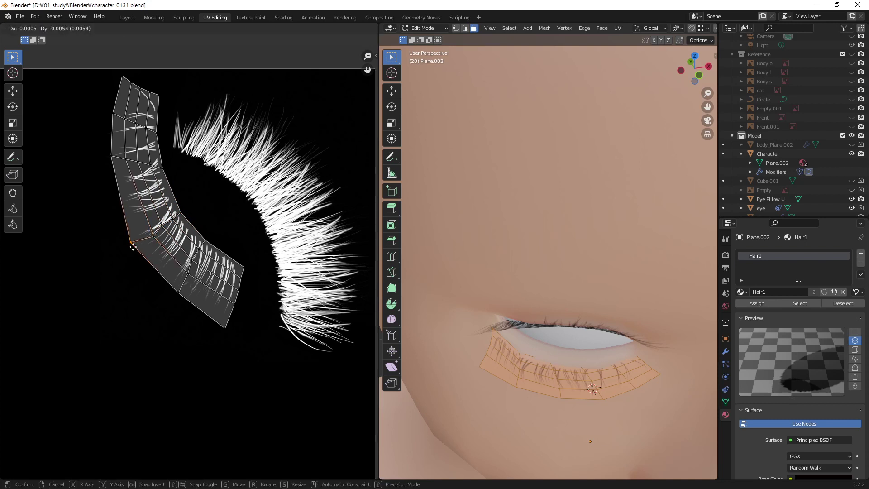
{"action": "left_click", "coordinate": [138, 252]}
{"action": "left_click", "coordinate": [173, 223]}
{"action": "key", "text": "g"}
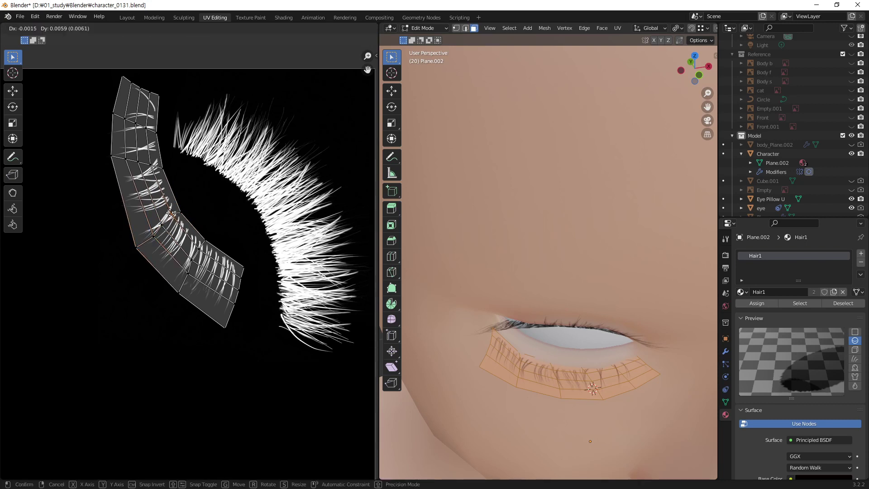
{"action": "left_click", "coordinate": [169, 213]}
{"action": "left_click", "coordinate": [156, 239]}
{"action": "key", "text": "g"}
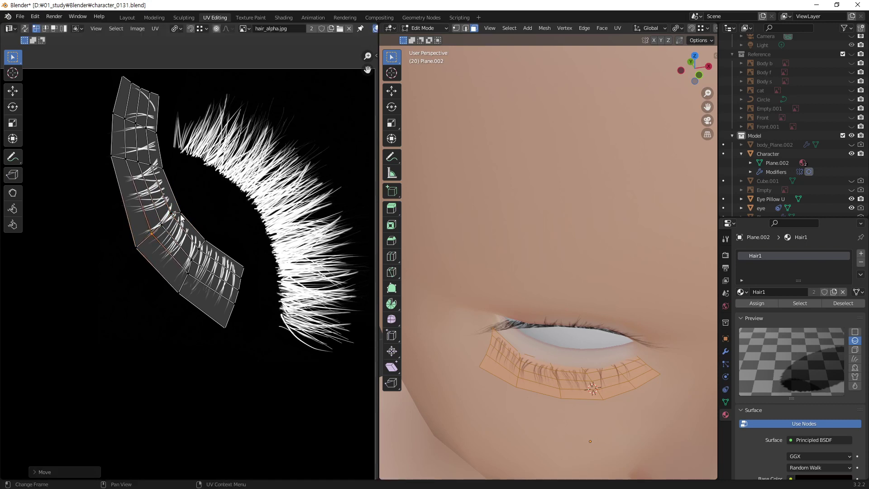
{"action": "left_click", "coordinate": [180, 213]}
{"action": "key", "text": "g"}
{"action": "left_click", "coordinate": [177, 207]}
Step: Fine-tune one inner-edge UV vertex with several small moves
{"action": "left_click", "coordinate": [163, 169]}
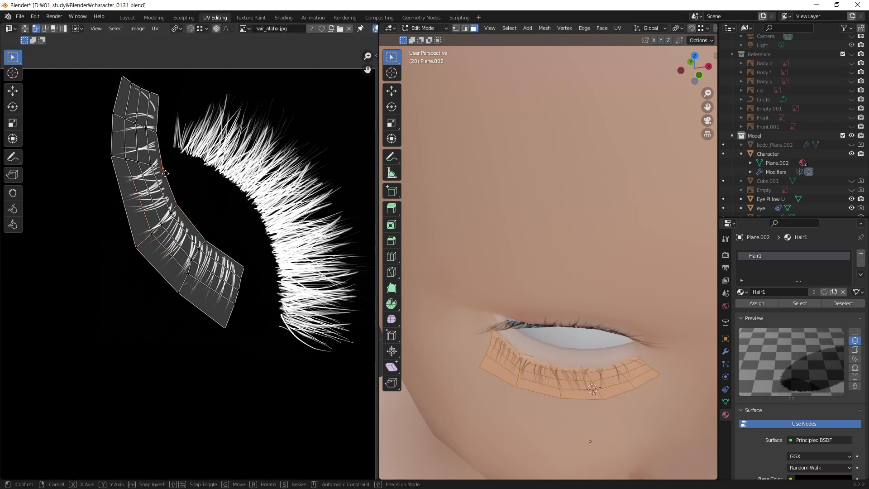
{"action": "key", "text": "g"}
{"action": "left_click", "coordinate": [146, 175]}
{"action": "key", "text": "g"}
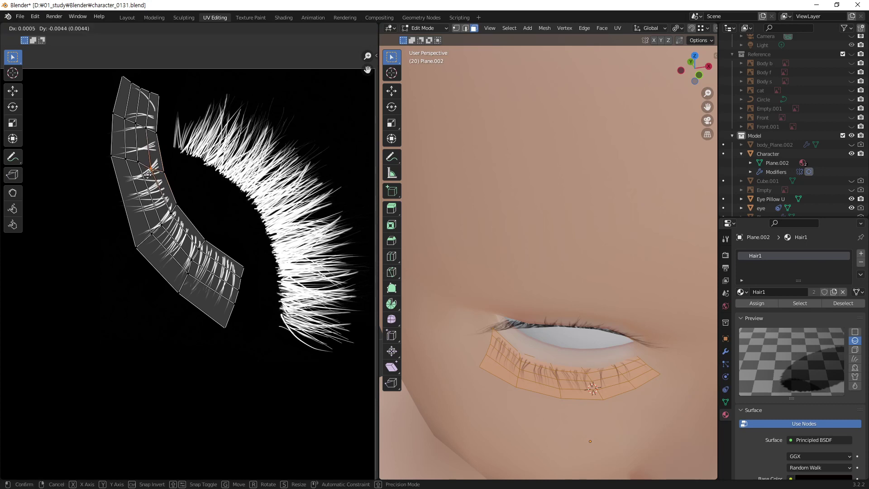
{"action": "left_click", "coordinate": [146, 171]}
{"action": "key", "text": "g"}
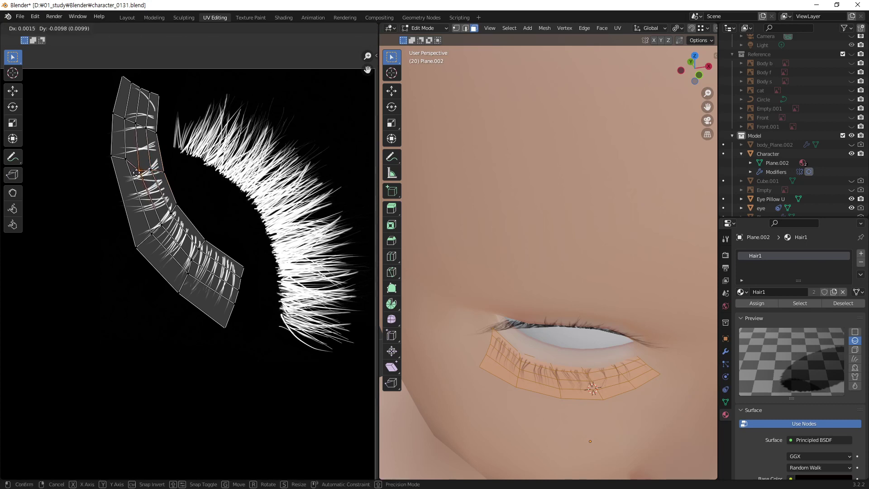
{"action": "left_click", "coordinate": [134, 177]}
Step: Drag the left-edge and top UV vertices down and left onto the lash strands
{"action": "left_click", "coordinate": [128, 171]}
{"action": "key", "text": "g"}
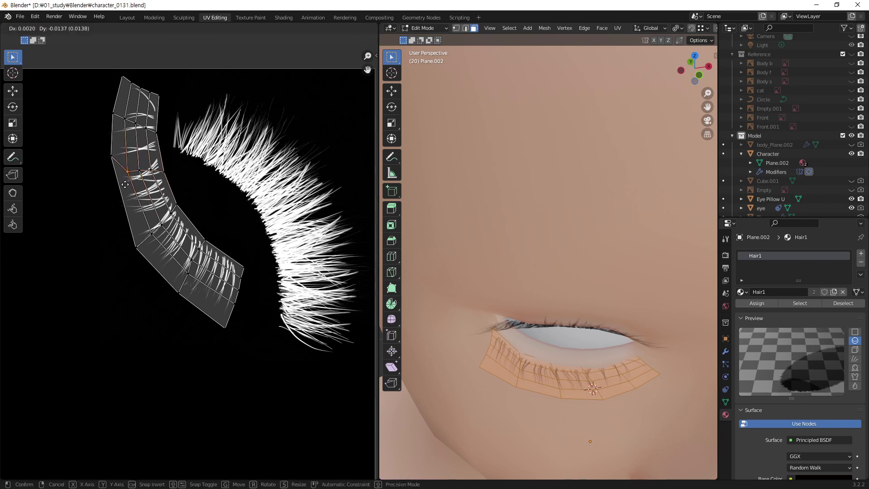
{"action": "left_click", "coordinate": [126, 174]}
{"action": "key", "text": "g"}
{"action": "left_click", "coordinate": [116, 181]}
{"action": "mouse_move", "coordinate": [122, 181]}
{"action": "left_mouse_down"}
{"action": "mouse_move", "coordinate": [114, 182]}
{"action": "mouse_move", "coordinate": [126, 179]}
{"action": "left_mouse_up"}
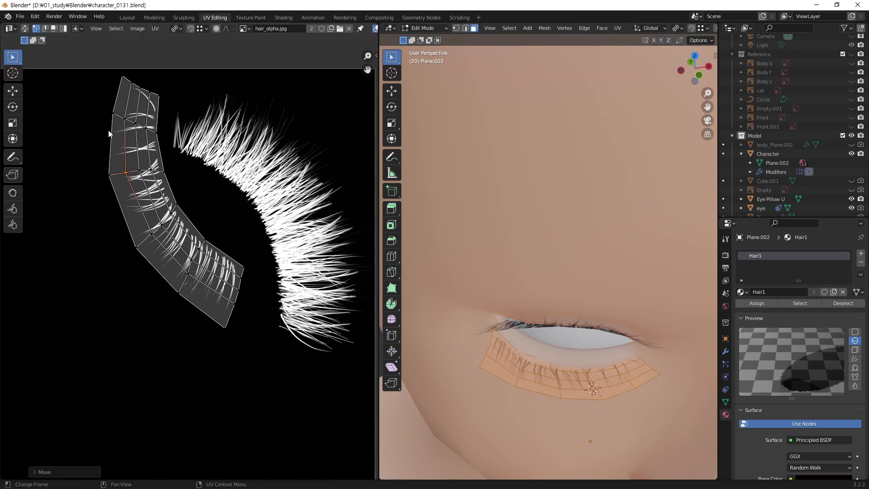
{"action": "left_click_drag", "start_coordinate": [114, 115], "coordinate": [109, 120]}
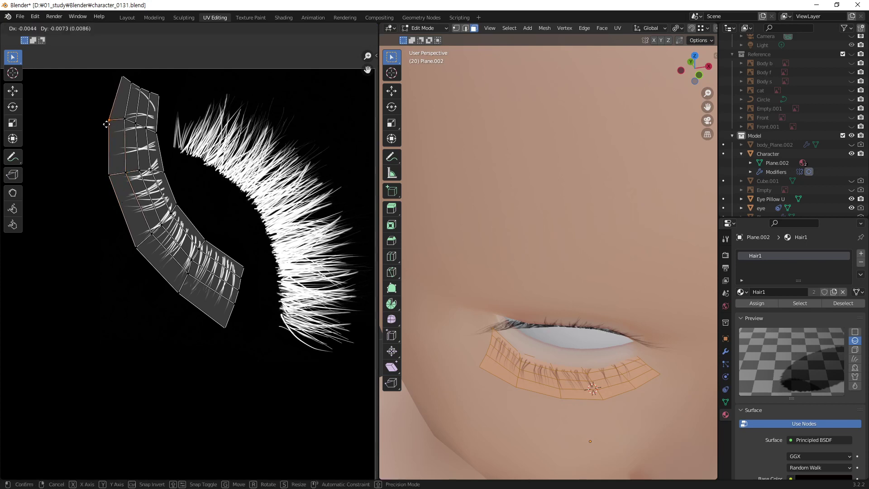
{"action": "left_click", "coordinate": [122, 78]}
{"action": "left_click_drag", "start_coordinate": [123, 78], "coordinate": [119, 82]}
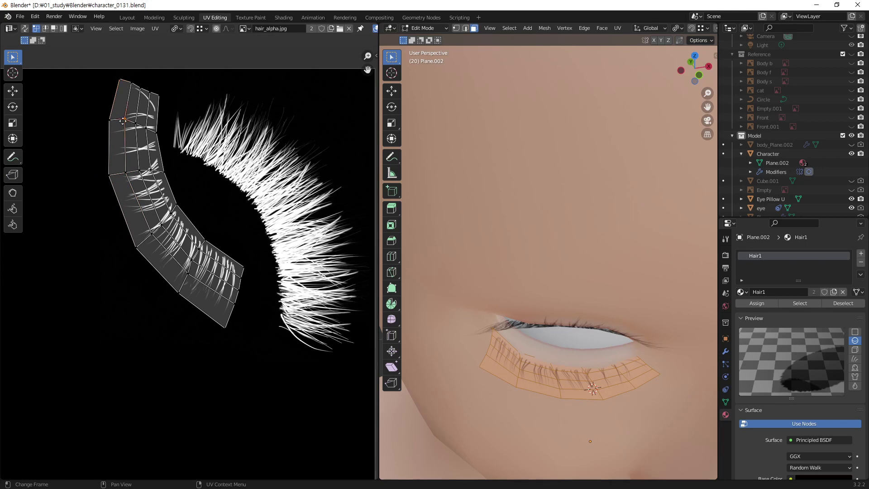
{"action": "left_click_drag", "start_coordinate": [124, 119], "coordinate": [124, 122]}
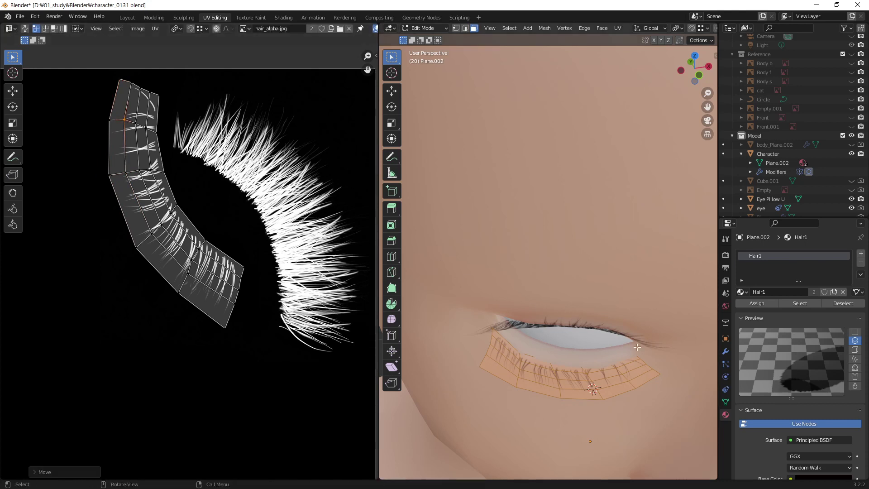
Step: Zoom out and orbit around the eye, then return to Object Mode
{"action": "scroll", "coordinate": [637, 371], "scroll_direction": "down", "scroll_amount": 2}
{"action": "scroll", "coordinate": [635, 366], "scroll_direction": "down", "scroll_amount": 2}
{"action": "scroll", "coordinate": [635, 362], "scroll_direction": "down", "scroll_amount": 2}
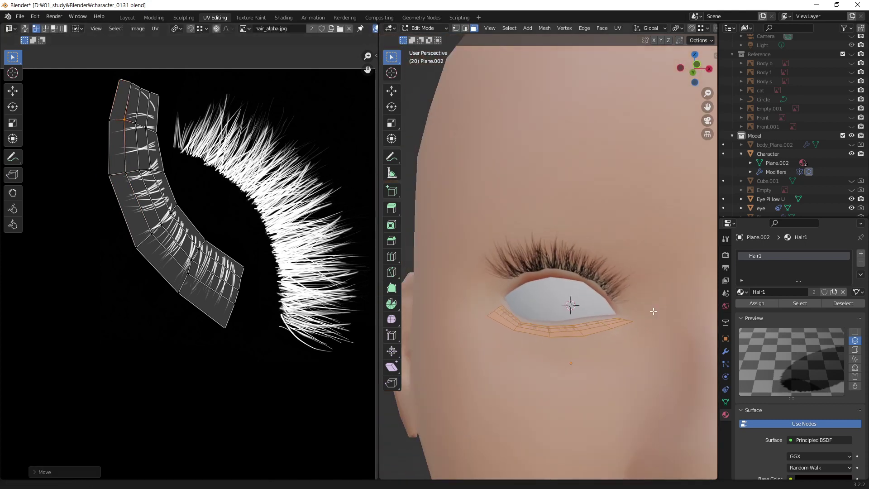
{"action": "scroll", "coordinate": [632, 353], "scroll_direction": "down", "scroll_amount": 2}
{"action": "mouse_move", "coordinate": [633, 352]}
{"action": "middle_mouse_down"}
{"action": "mouse_move", "coordinate": [631, 327]}
{"action": "mouse_move", "coordinate": [531, 362]}
{"action": "mouse_move", "coordinate": [666, 313]}
{"action": "mouse_move", "coordinate": [677, 341]}
{"action": "mouse_move", "coordinate": [668, 298]}
{"action": "mouse_move", "coordinate": [636, 249]}
{"action": "mouse_move", "coordinate": [625, 250]}
{"action": "mouse_move", "coordinate": [593, 343]}
{"action": "mouse_move", "coordinate": [538, 322]}
{"action": "mouse_move", "coordinate": [678, 314]}
{"action": "middle_mouse_up"}
{"action": "key", "text": "Tab"}
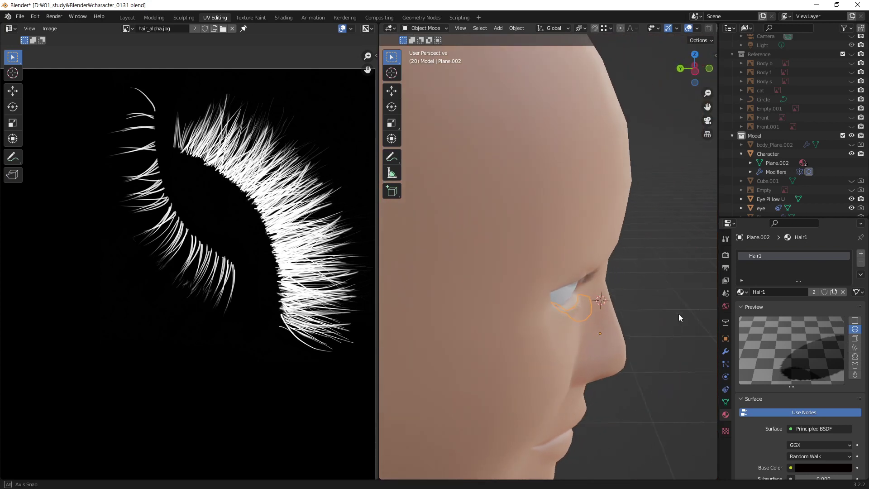
Step: From a side view, move Plane.002 about 0.001 m along global Y
{"action": "middle_click_drag", "start_coordinate": [618, 251], "coordinate": [617, 287]}
{"action": "scroll", "coordinate": [617, 287], "scroll_direction": "up", "scroll_amount": 5}
{"action": "mouse_move", "coordinate": [677, 200]}
{"action": "middle_mouse_down"}
{"action": "mouse_move", "coordinate": [596, 276]}
{"action": "mouse_move", "coordinate": [595, 333]}
{"action": "middle_mouse_up"}
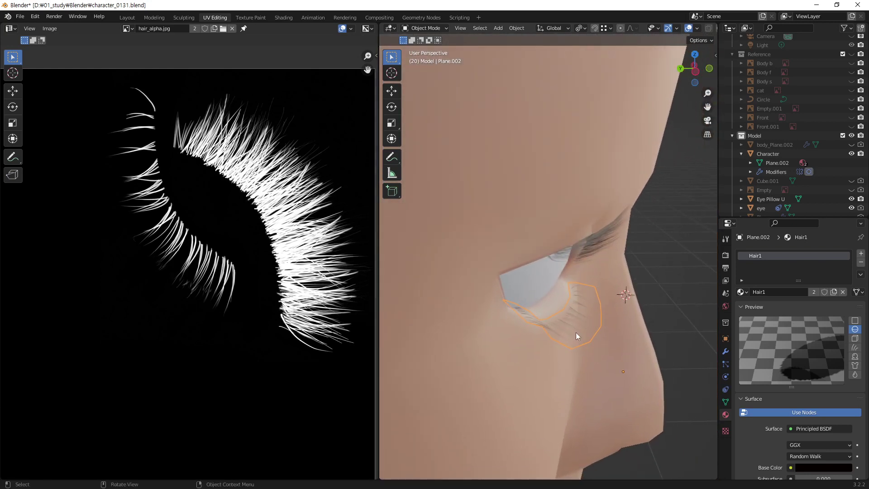
{"action": "key", "text": "g"}
{"action": "key", "text": "y"}
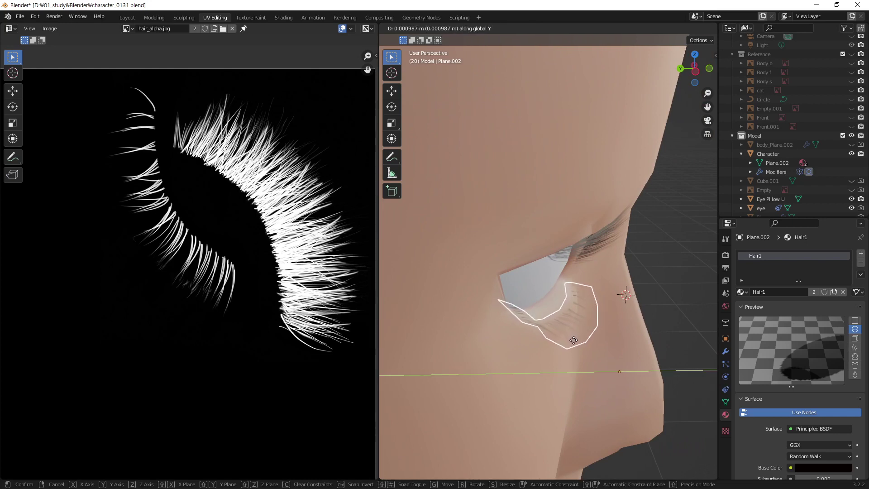
{"action": "left_click", "coordinate": [574, 340]}
Step: Deselect the lower lash card and orbit around the eye to inspect the lashes
{"action": "mouse_move", "coordinate": [591, 343]}
{"action": "middle_mouse_down"}
{"action": "mouse_move", "coordinate": [570, 308]}
{"action": "mouse_move", "coordinate": [515, 339]}
{"action": "mouse_move", "coordinate": [468, 325]}
{"action": "middle_mouse_up"}
{"action": "left_click", "coordinate": [547, 361]}
{"action": "mouse_move", "coordinate": [548, 361]}
{"action": "middle_mouse_down"}
{"action": "mouse_move", "coordinate": [530, 334]}
{"action": "mouse_move", "coordinate": [595, 343]}
{"action": "mouse_move", "coordinate": [627, 335]}
{"action": "mouse_move", "coordinate": [648, 361]}
{"action": "mouse_move", "coordinate": [629, 243]}
{"action": "mouse_move", "coordinate": [645, 219]}
{"action": "mouse_move", "coordinate": [616, 216]}
{"action": "middle_mouse_up"}
Step: Select Eye Pillow U, try enlarging it in Object Mode, then undo
{"action": "left_click", "coordinate": [641, 225]}
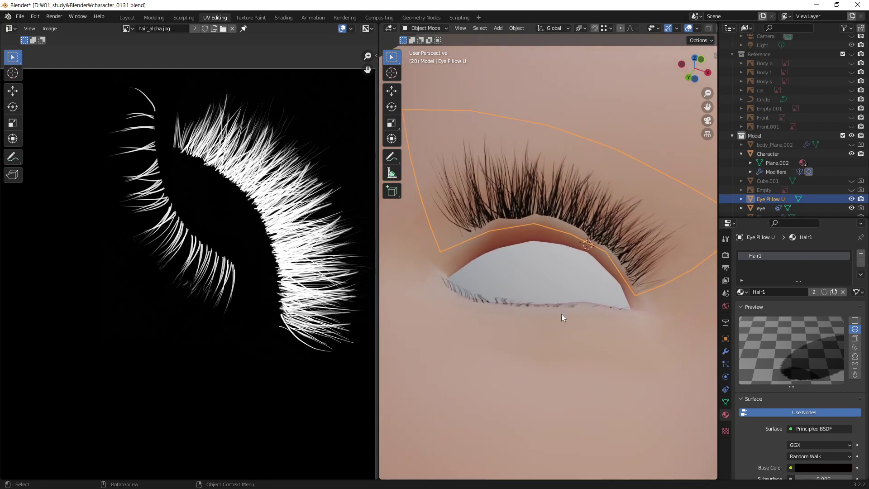
{"action": "key", "text": "s"}
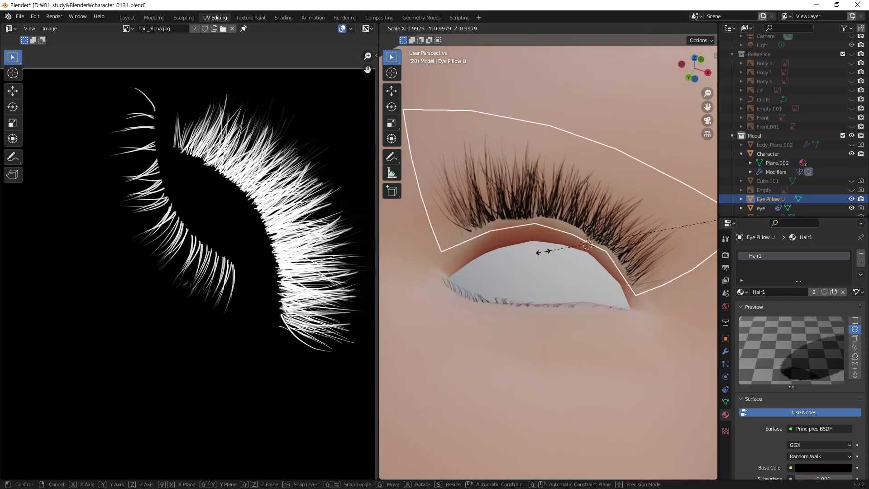
{"action": "left_click", "coordinate": [555, 249]}
{"action": "key", "text": "ctrl+z"}
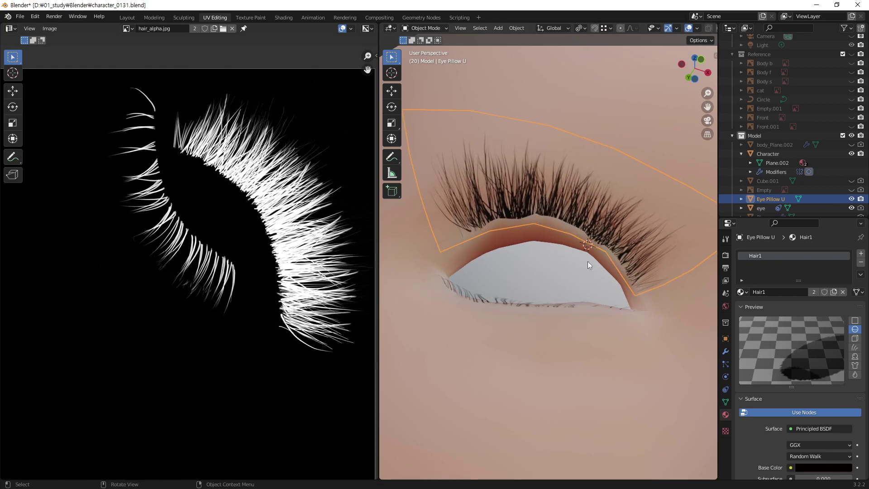
Step: In Edit Mode, scale up, rotate and move the Eye Pillow U mesh along the upper eyelid
{"action": "key", "text": "Tab"}
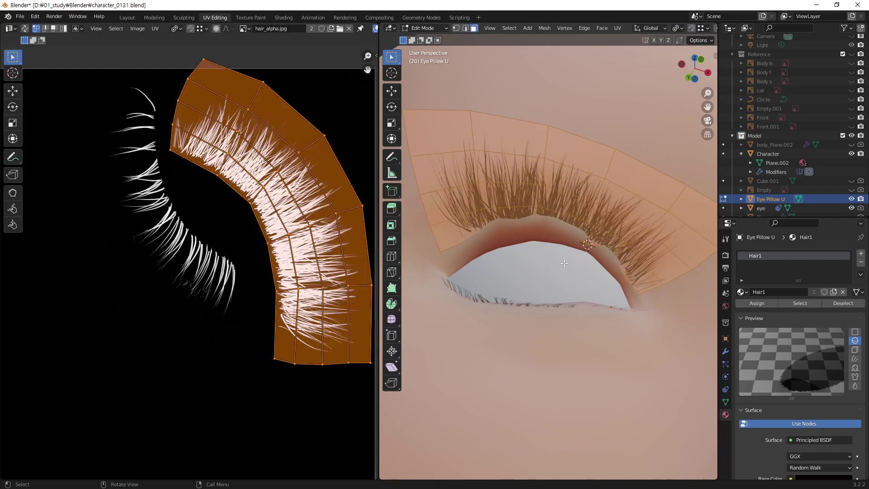
{"action": "key", "text": "s"}
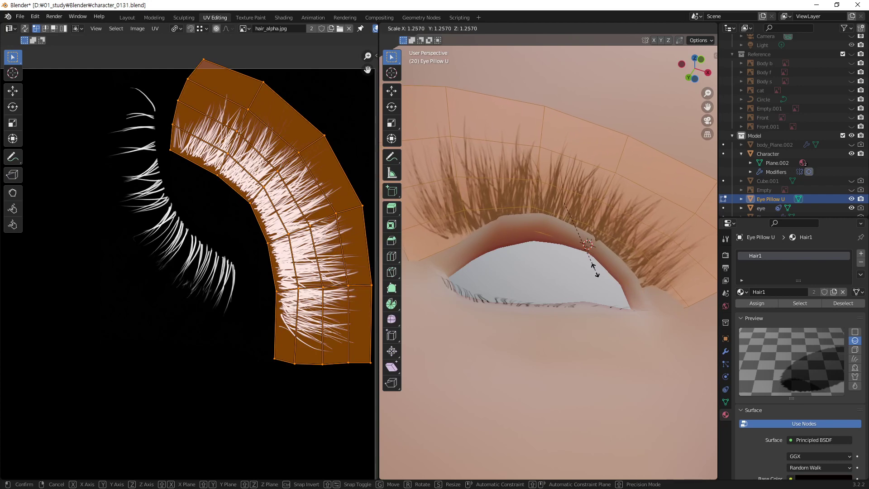
{"action": "left_click", "coordinate": [593, 269]}
{"action": "middle_click_drag", "start_coordinate": [594, 269], "coordinate": [638, 225]}
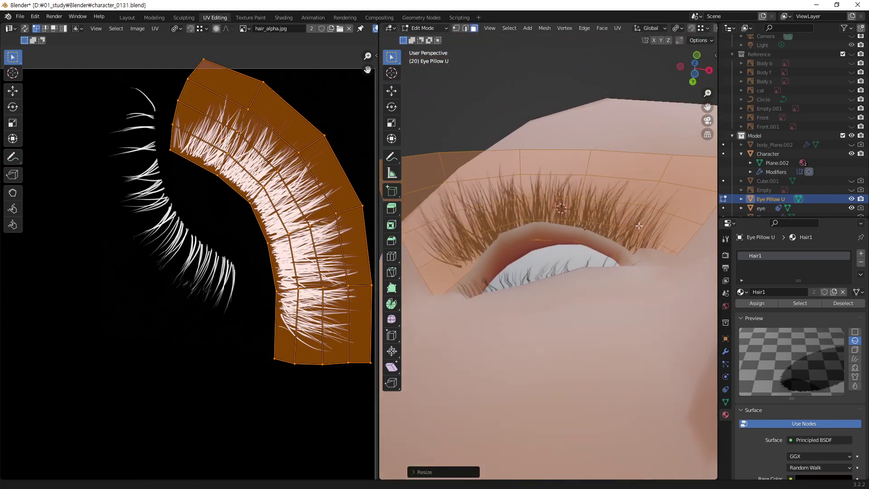
{"action": "key", "text": "r"}
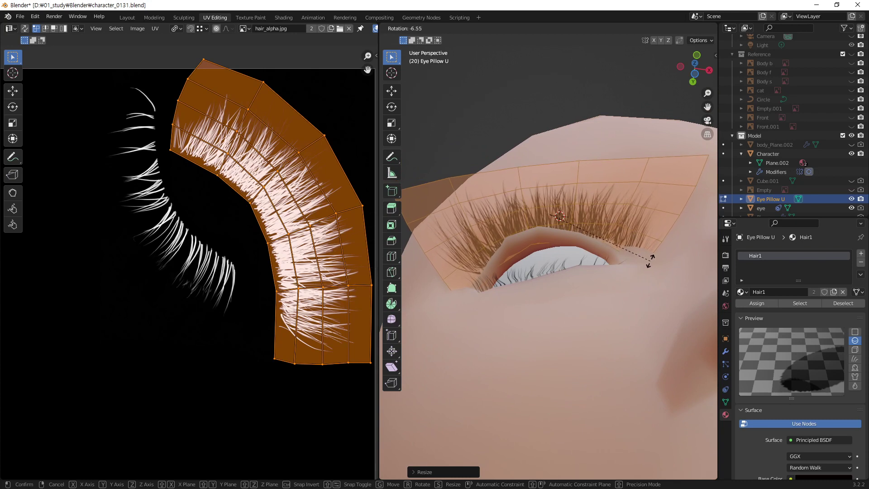
{"action": "left_click", "coordinate": [650, 261]}
{"action": "key", "text": "g"}
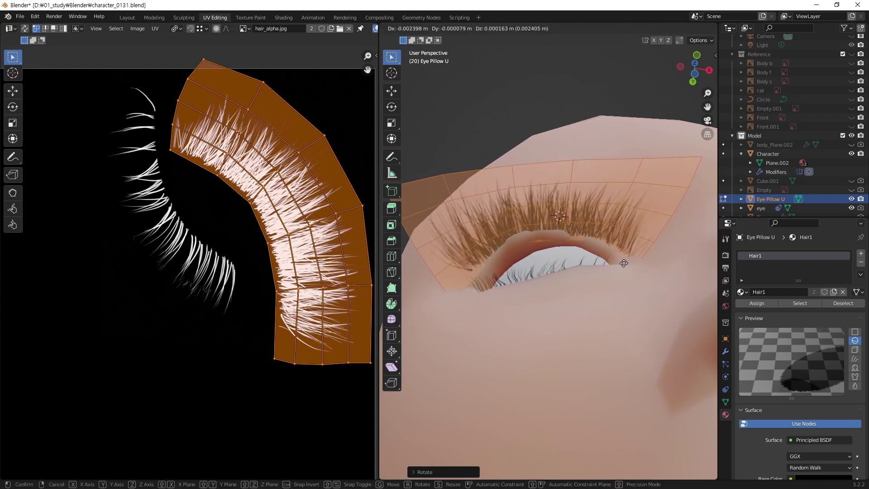
{"action": "left_click", "coordinate": [622, 258]}
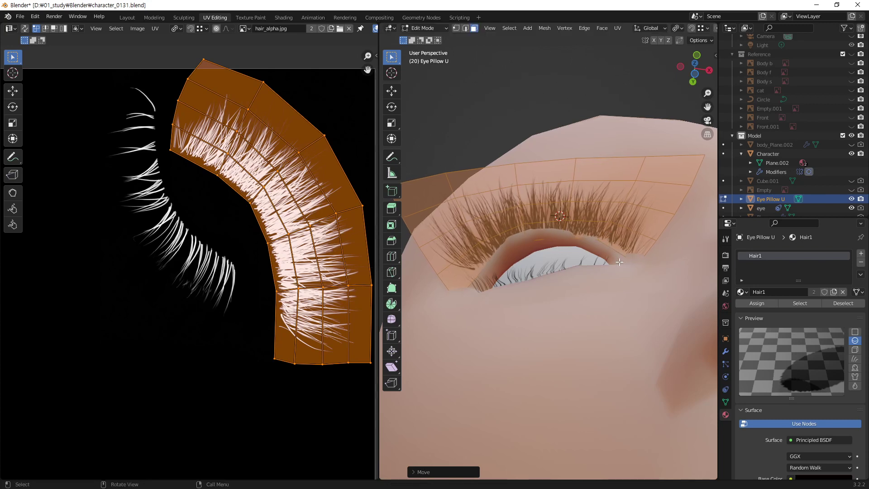
Step: Switch to vertex select and pick a single vertex on the lash card
{"action": "mouse_move", "coordinate": [619, 262]}
{"action": "middle_mouse_down"}
{"action": "mouse_move", "coordinate": [608, 269]}
{"action": "mouse_move", "coordinate": [599, 248]}
{"action": "middle_mouse_up"}
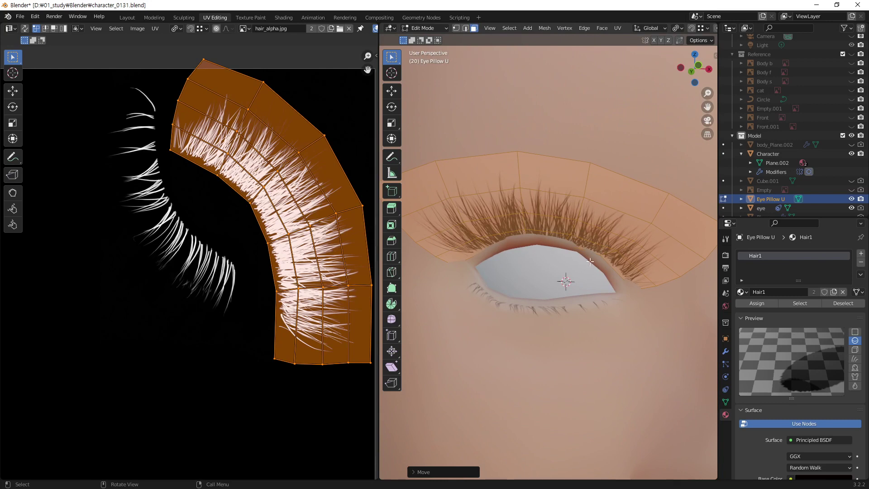
{"action": "key", "text": "1"}
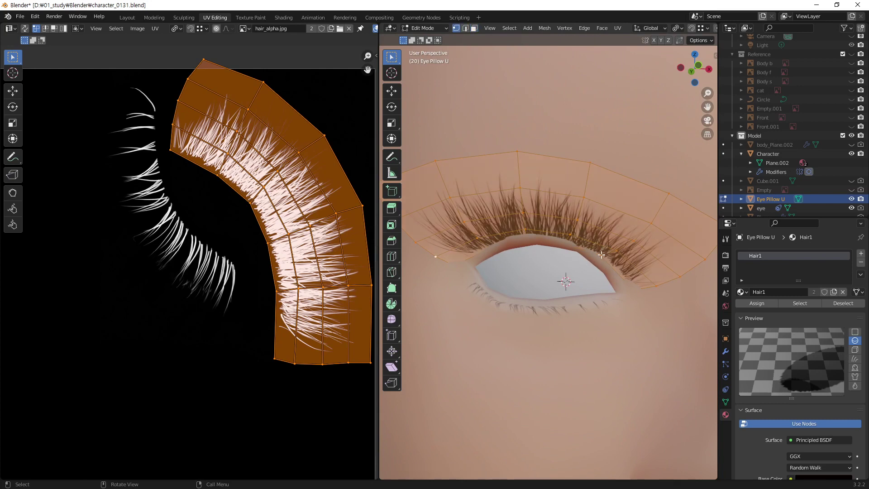
{"action": "left_click", "coordinate": [601, 254]}
{"action": "middle_click_drag", "start_coordinate": [602, 255], "coordinate": [591, 242]}
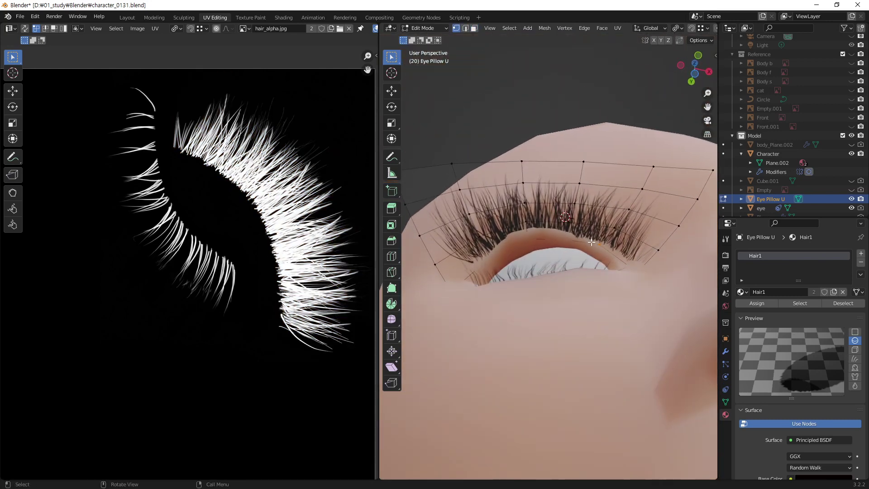
Step: Move the selected vertex about 0.0013 m along global Y
{"action": "key", "text": "g"}
{"action": "key", "text": "y"}
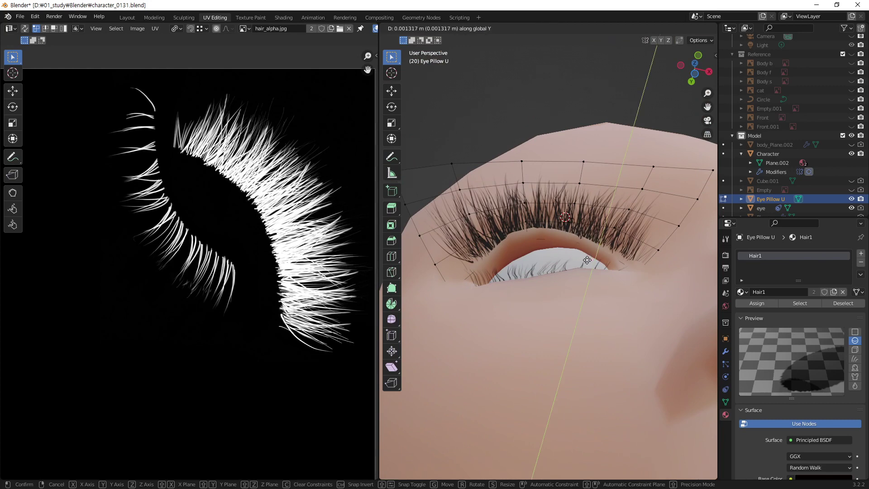
{"action": "left_click", "coordinate": [587, 259]}
Step: Return to Object Mode and deselect the Eye Pillow U card
{"action": "mouse_move", "coordinate": [587, 259]}
{"action": "middle_mouse_down"}
{"action": "mouse_move", "coordinate": [625, 283]}
{"action": "mouse_move", "coordinate": [579, 278]}
{"action": "mouse_move", "coordinate": [457, 403]}
{"action": "middle_mouse_up"}
{"action": "scroll", "coordinate": [580, 278], "scroll_direction": "down", "scroll_amount": 3}
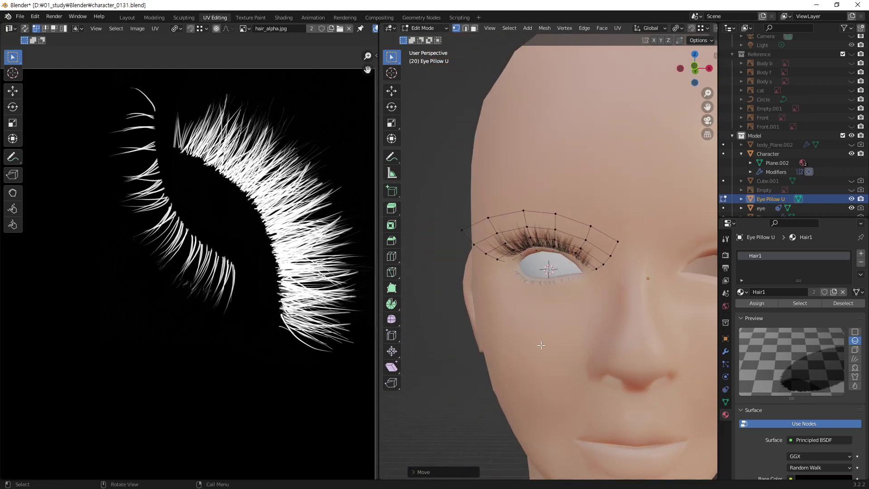
{"action": "key", "text": "Tab"}
{"action": "left_click", "coordinate": [459, 387]}
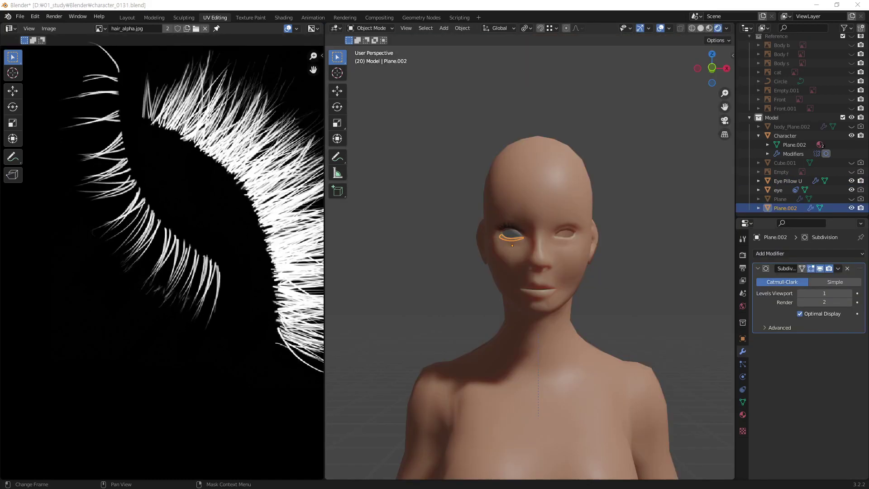
Step: Remove the Subdivision modifier from the upper lash card Eye Pillow U
{"action": "scroll", "coordinate": [587, 213], "scroll_direction": "up", "scroll_amount": 1}
{"action": "scroll", "coordinate": [586, 212], "scroll_direction": "up", "scroll_amount": 4}
{"action": "scroll", "coordinate": [586, 212], "scroll_direction": "up", "scroll_amount": 1}
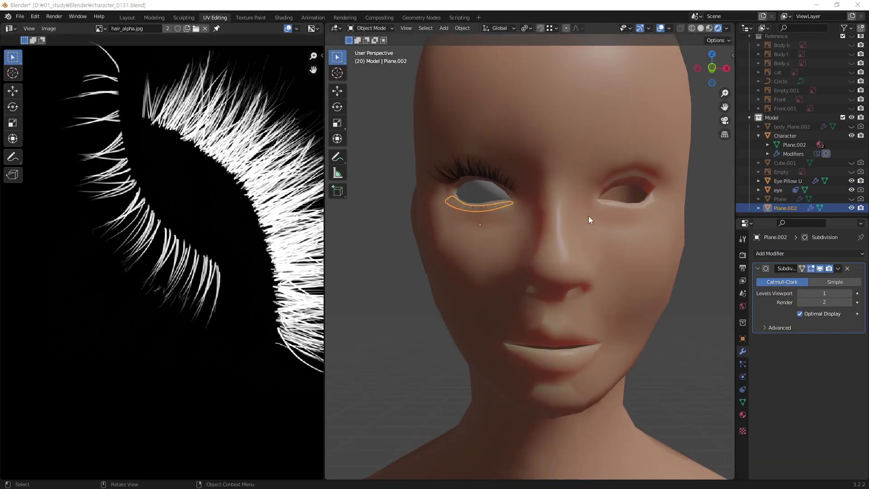
{"action": "left_click", "coordinate": [786, 180]}
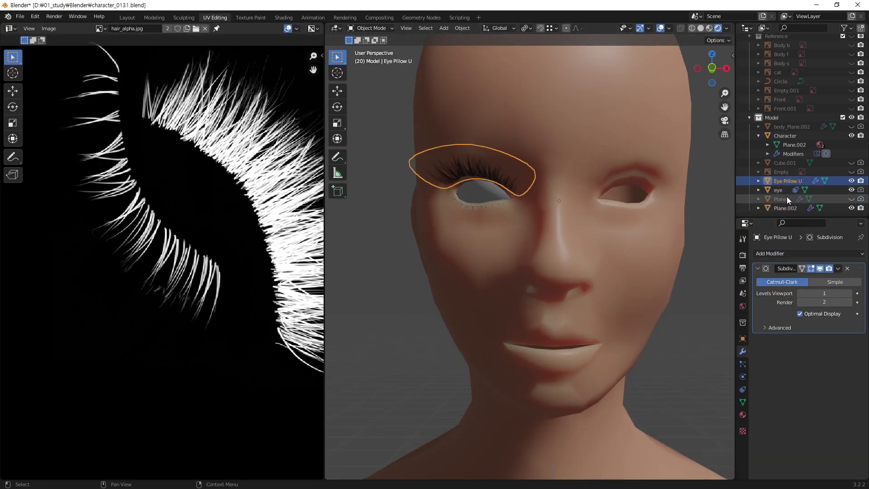
{"action": "left_click", "coordinate": [786, 207]}
{"action": "left_click", "coordinate": [789, 180]}
{"action": "left_click", "coordinate": [788, 206]}
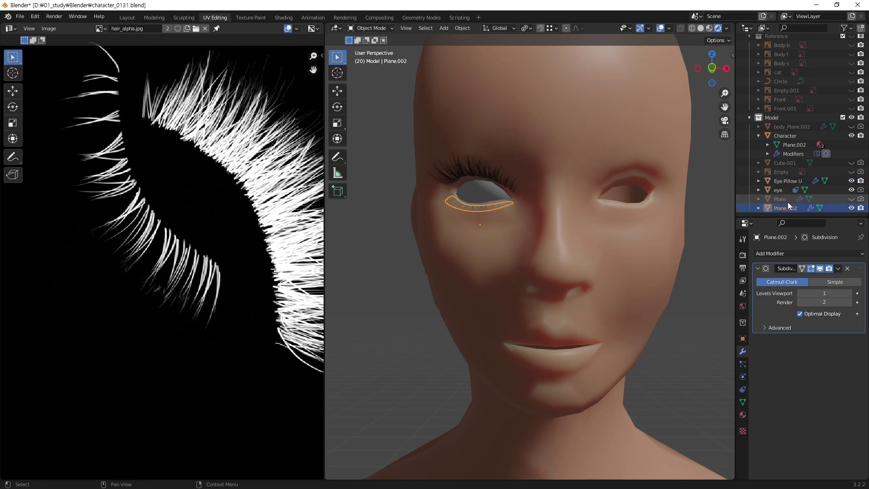
{"action": "left_click", "coordinate": [788, 181]}
{"action": "left_click", "coordinate": [789, 208]}
{"action": "left_click", "coordinate": [787, 180], "text": "ctrl"}
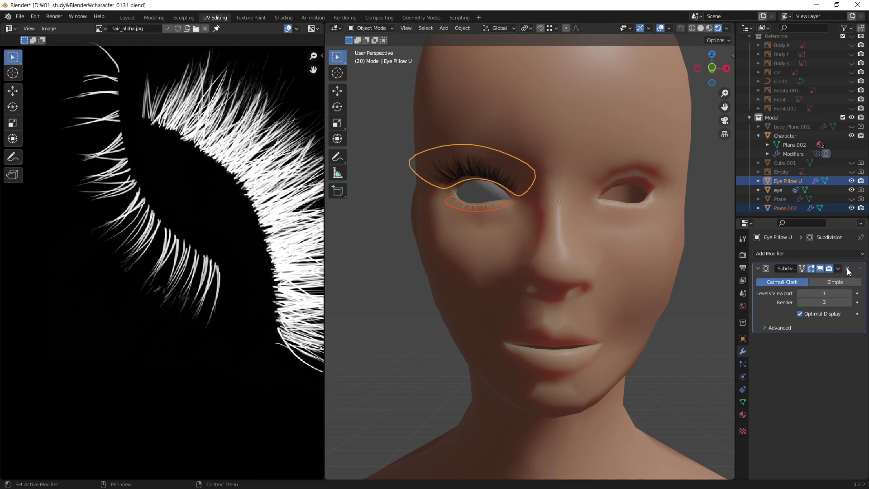
{"action": "left_click", "coordinate": [848, 269]}
Step: Remove Plane.002's Subdivision modifier, then select both lash cards with Plane.002 active
{"action": "left_click", "coordinate": [786, 207]}
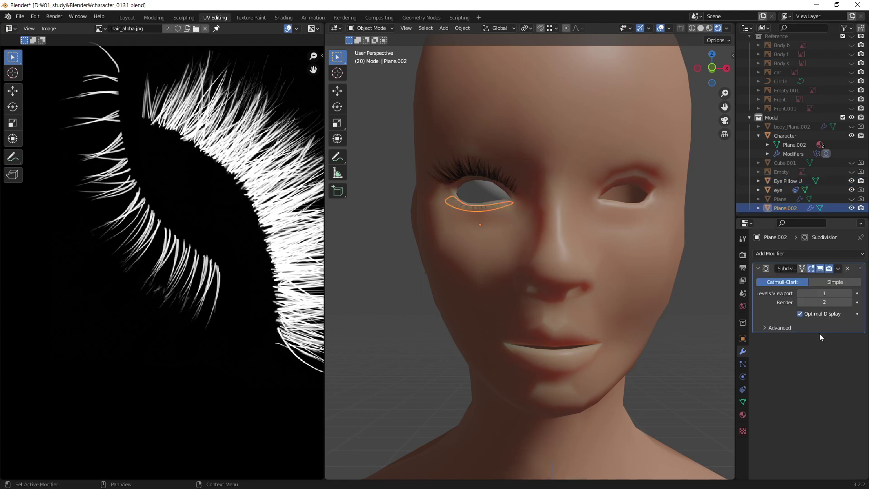
{"action": "left_click", "coordinate": [848, 269]}
{"action": "left_click", "coordinate": [791, 180]}
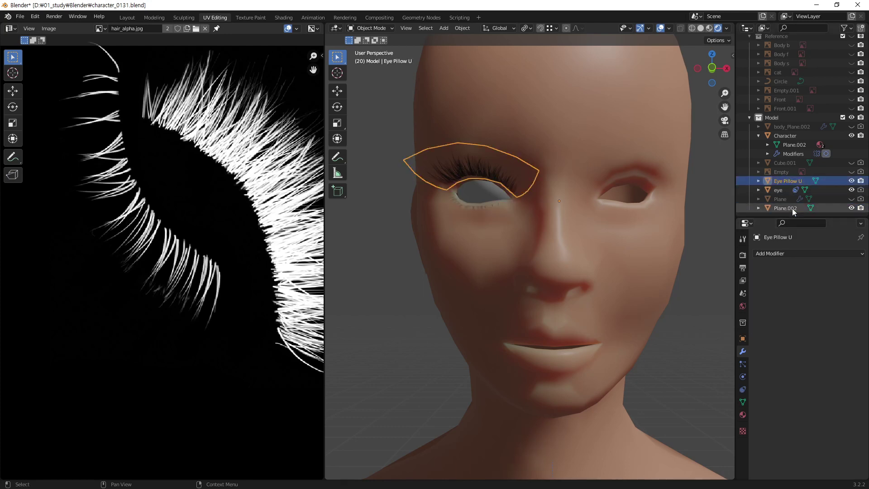
{"action": "left_click", "coordinate": [791, 208], "text": "ctrl"}
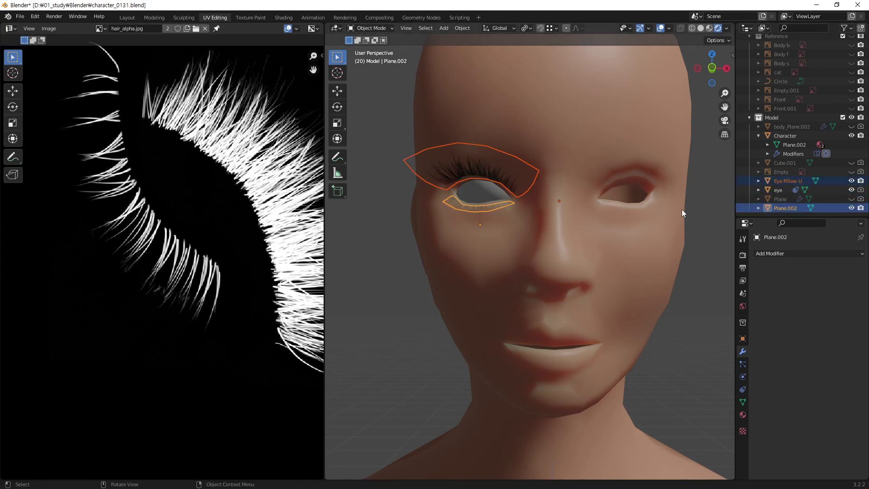
Step: Join Eye Pillow U and Plane.002 with Ctrl+J and rename the result 'eye pillow'
{"action": "key", "text": "ctrl+j"}
{"action": "double_click", "coordinate": [783, 208]}
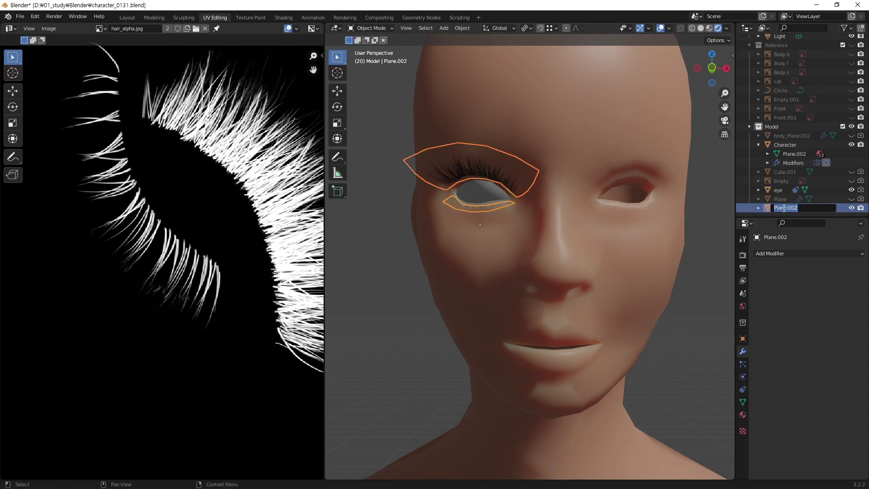
{"action": "type", "text": "eye pillow"}
{"action": "key", "text": "Return"}
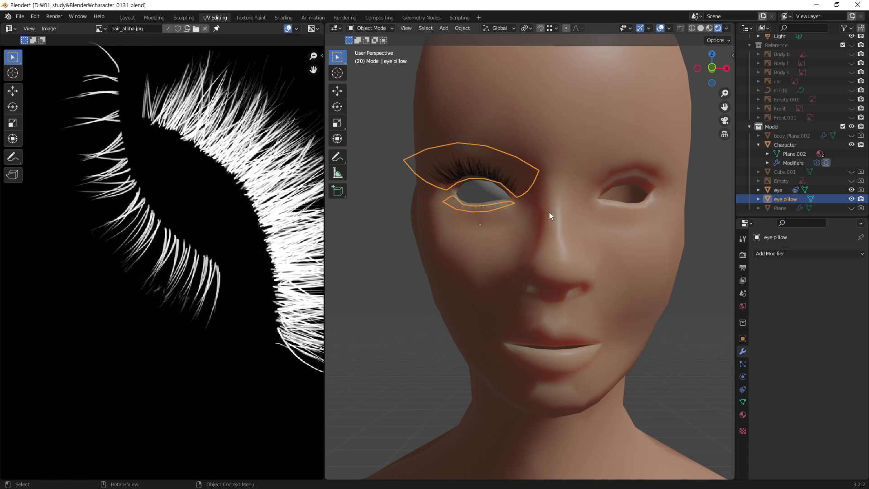
{"action": "scroll", "coordinate": [580, 360], "scroll_direction": "down", "scroll_amount": 2}
{"action": "scroll", "coordinate": [579, 361], "scroll_direction": "down", "scroll_amount": 6}
{"action": "scroll", "coordinate": [570, 371], "scroll_direction": "down", "scroll_amount": 4}
{"action": "scroll", "coordinate": [563, 379], "scroll_direction": "up", "scroll_amount": 4}
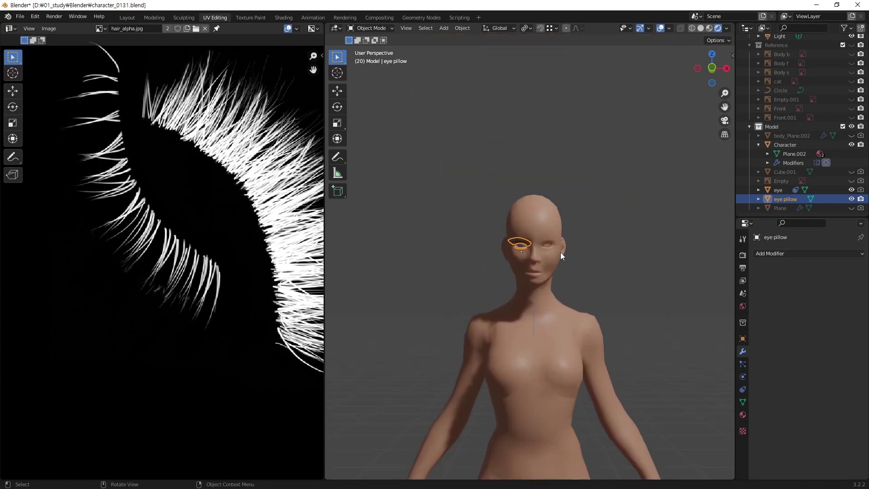
{"action": "scroll", "coordinate": [560, 252], "scroll_direction": "up", "scroll_amount": 5}
{"action": "scroll", "coordinate": [579, 226], "scroll_direction": "up", "scroll_amount": 3}
Step: Set the eye pillow's origin to the 3D cursor via Set Origin
{"action": "right_click", "coordinate": [500, 169]}
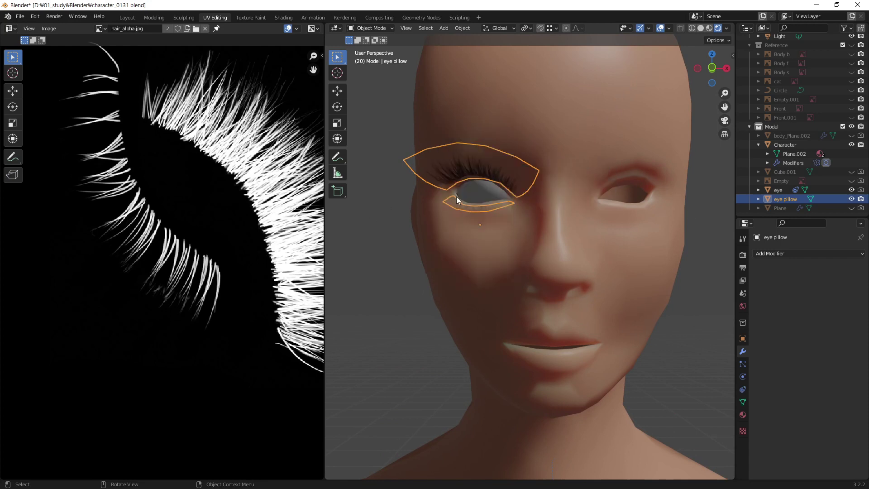
{"action": "right_click", "coordinate": [473, 164]}
{"action": "mouse_move", "coordinate": [448, 164]}
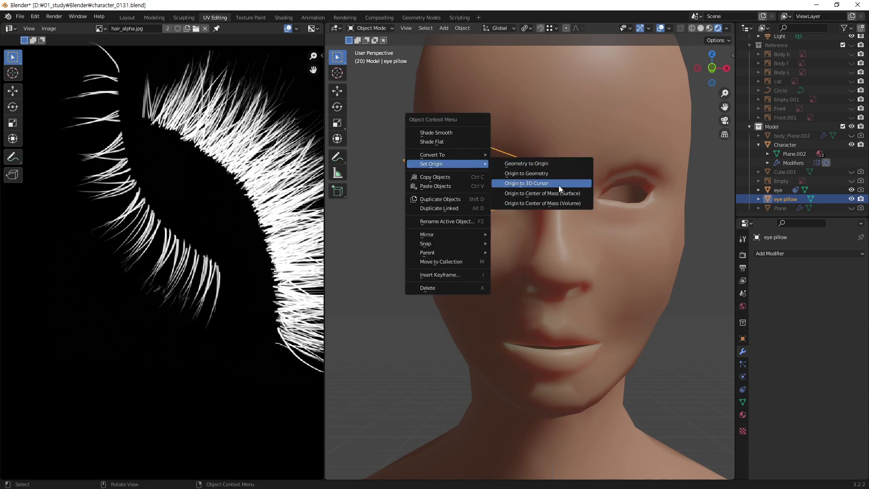
{"action": "left_click", "coordinate": [559, 186]}
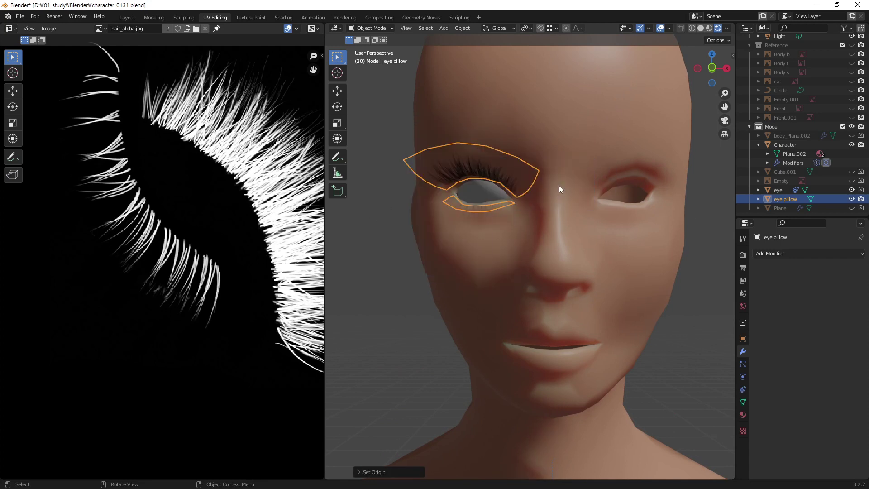
{"action": "left_click", "coordinate": [773, 254]}
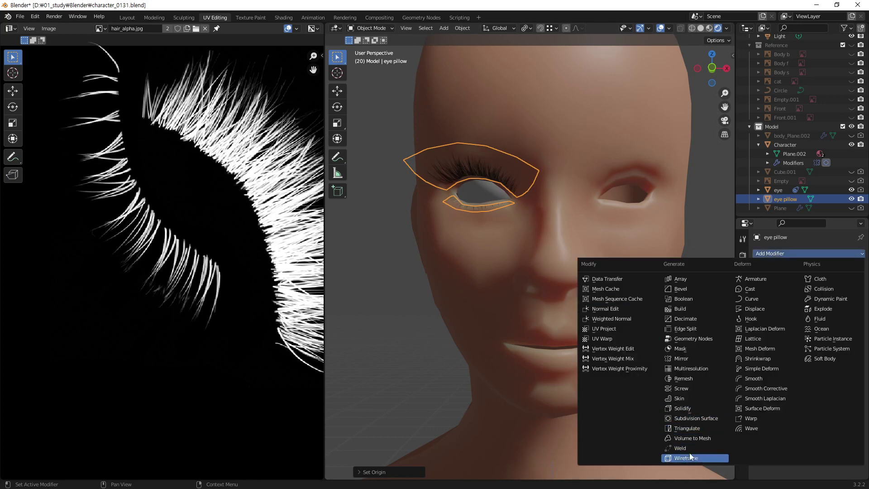
Step: Add an X-axis Mirror modifier to eye pillow, copying the lashes onto the other eye
{"action": "left_click", "coordinate": [693, 358]}
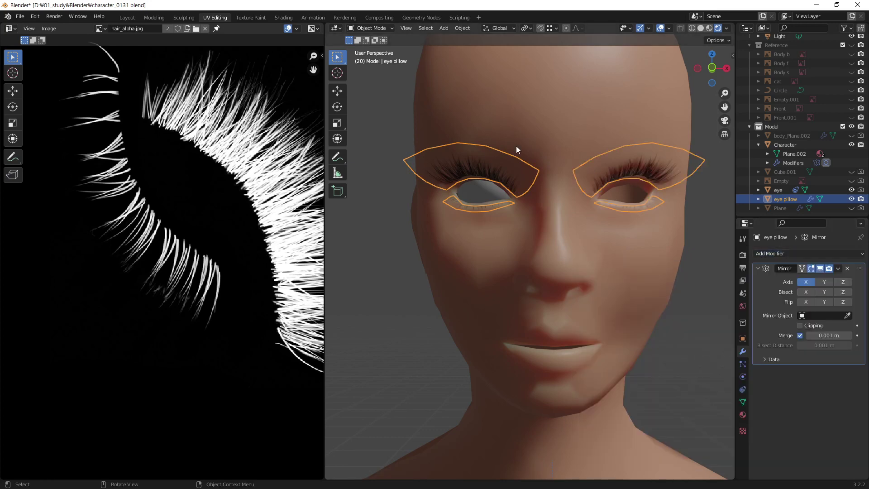
{"action": "left_click", "coordinate": [689, 355]}
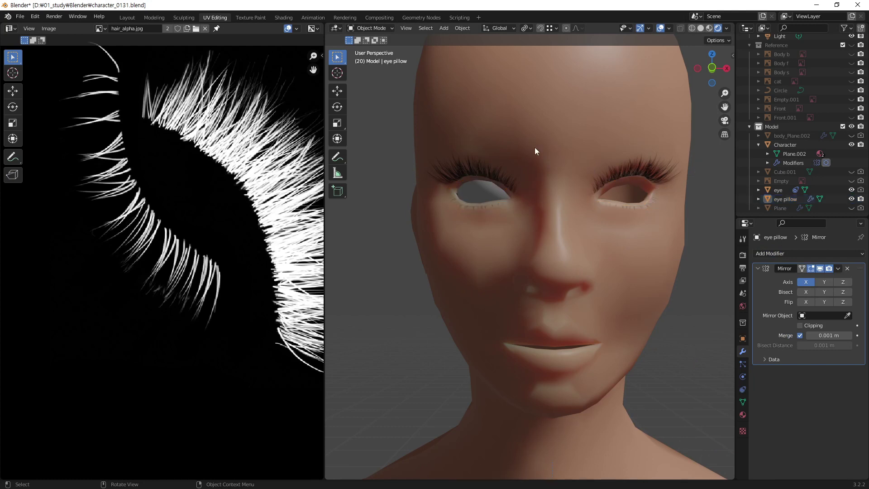
{"action": "mouse_move", "coordinate": [604, 234]}
{"action": "middle_mouse_down"}
{"action": "mouse_move", "coordinate": [561, 240]}
{"action": "mouse_move", "coordinate": [602, 251]}
{"action": "mouse_move", "coordinate": [591, 233]}
{"action": "mouse_move", "coordinate": [599, 241]}
{"action": "mouse_move", "coordinate": [594, 235]}
{"action": "mouse_move", "coordinate": [661, 227]}
{"action": "mouse_move", "coordinate": [511, 215]}
{"action": "mouse_move", "coordinate": [523, 227]}
{"action": "mouse_move", "coordinate": [604, 229]}
{"action": "middle_mouse_up"}
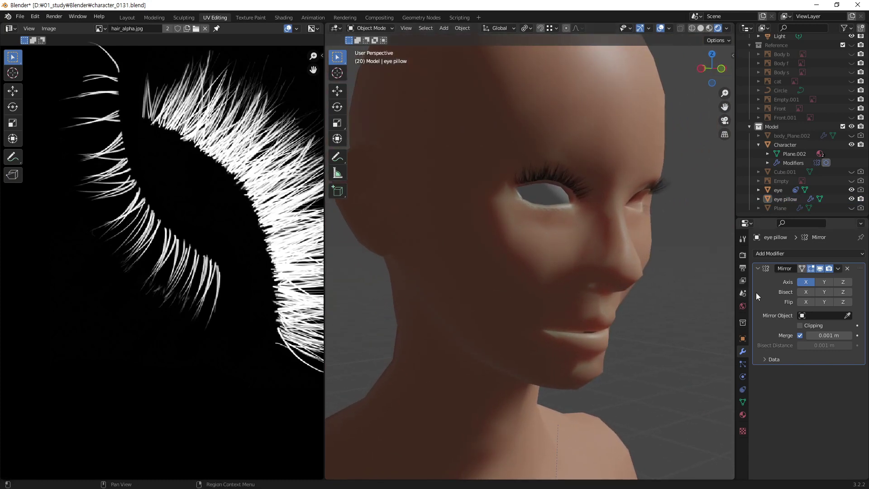
{"action": "left_click", "coordinate": [783, 199]}
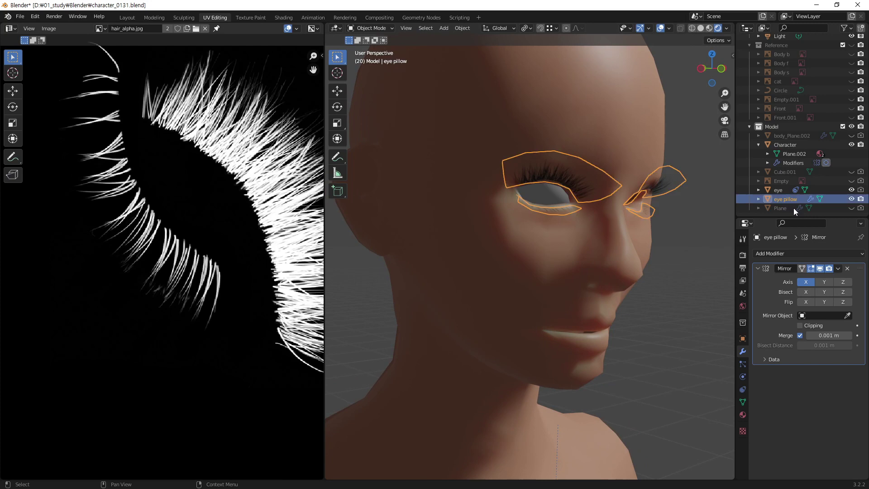
Step: Add a Subdivision Surface modifier after the Mirror on eye pillow
{"action": "left_click", "coordinate": [824, 254]}
{"action": "left_click", "coordinate": [712, 419]}
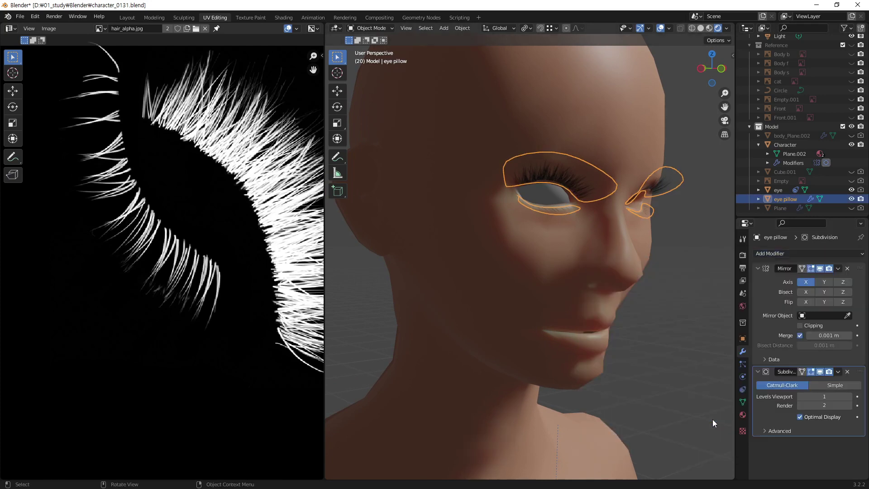
{"action": "left_click", "coordinate": [676, 272]}
{"action": "middle_click_drag", "start_coordinate": [531, 211], "coordinate": [543, 241]}
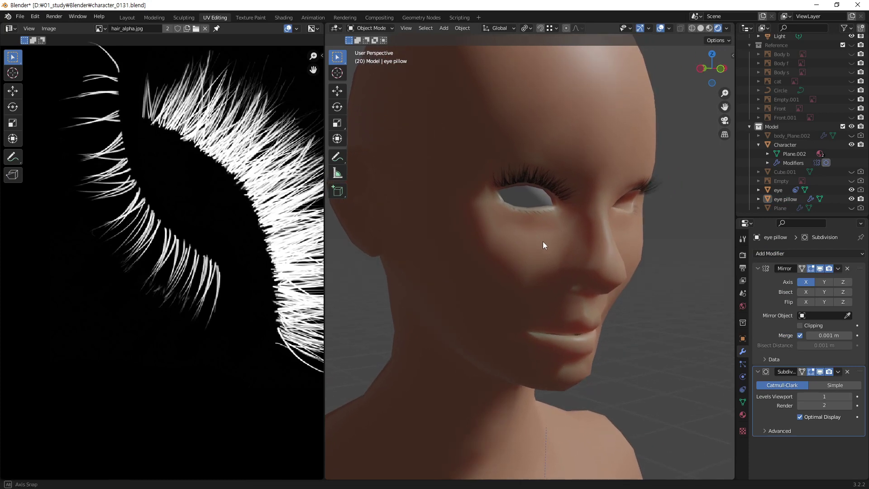
Step: Enable the Character head's Subdivision in the viewport and render frame 20
{"action": "left_click", "coordinate": [549, 266]}
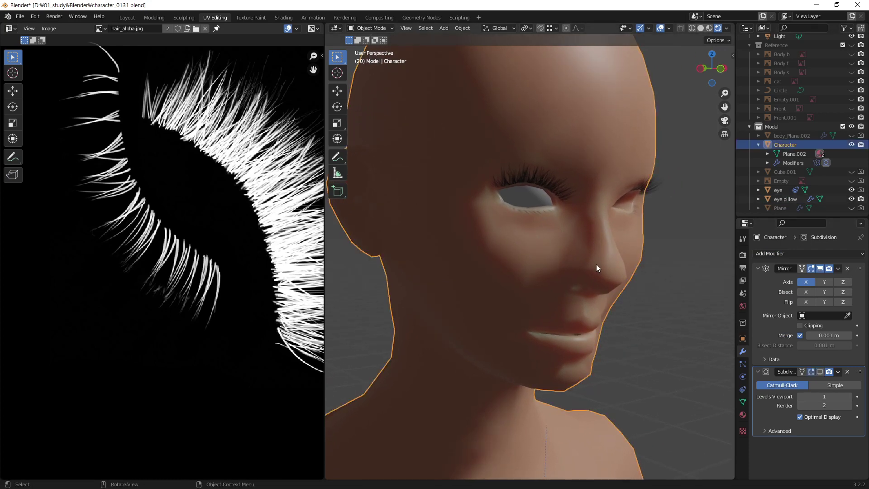
{"action": "left_click", "coordinate": [820, 371]}
{"action": "left_click", "coordinate": [615, 347]}
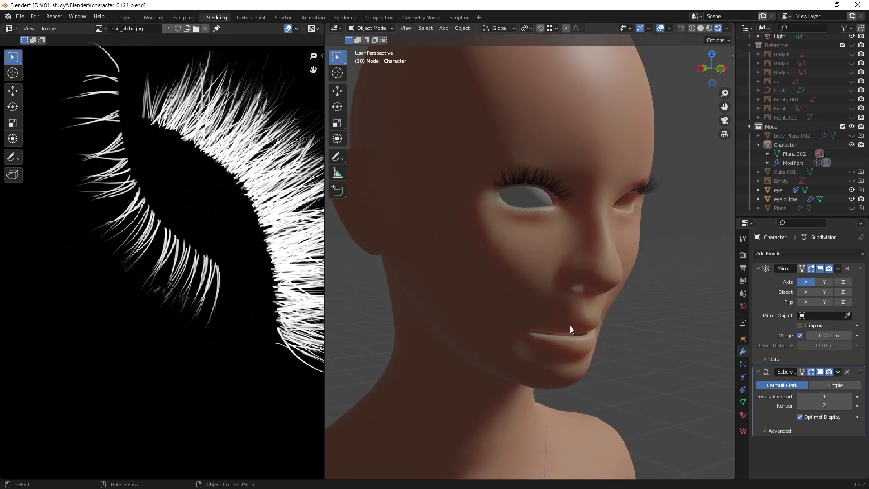
{"action": "mouse_move", "coordinate": [569, 325]}
{"action": "middle_mouse_down"}
{"action": "mouse_move", "coordinate": [575, 319]}
{"action": "mouse_move", "coordinate": [570, 325]}
{"action": "middle_mouse_up"}
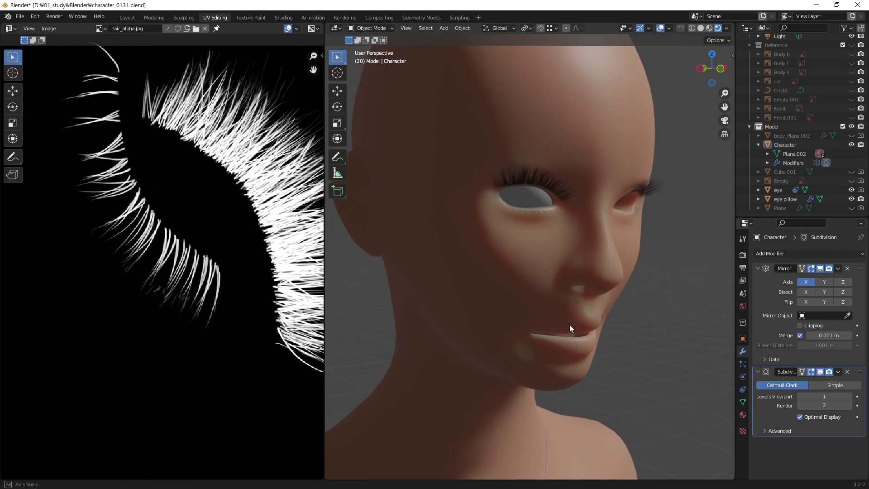
{"action": "key", "text": "F12"}
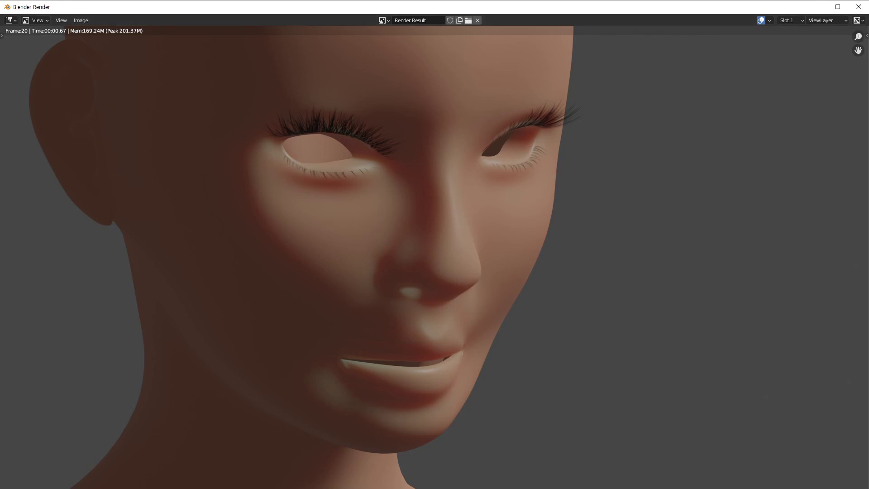
Step: Fit the whole rendered frame 20 image to the render window
{"action": "key", "text": "Home"}
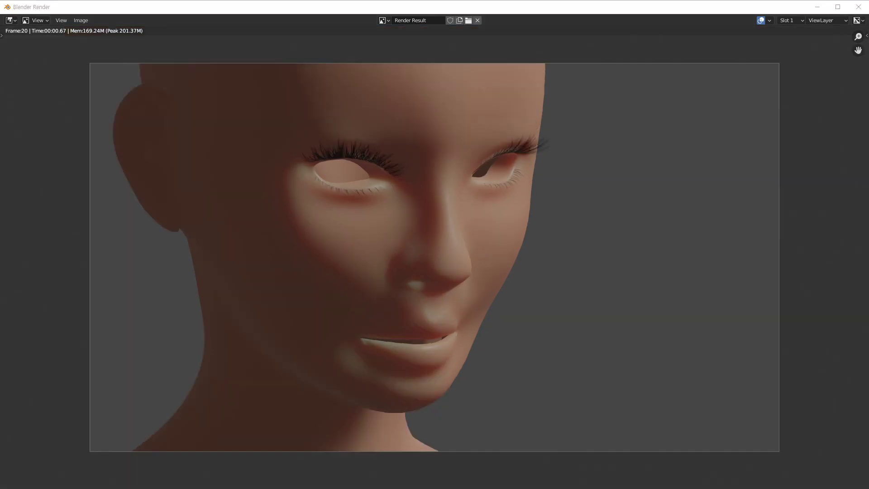